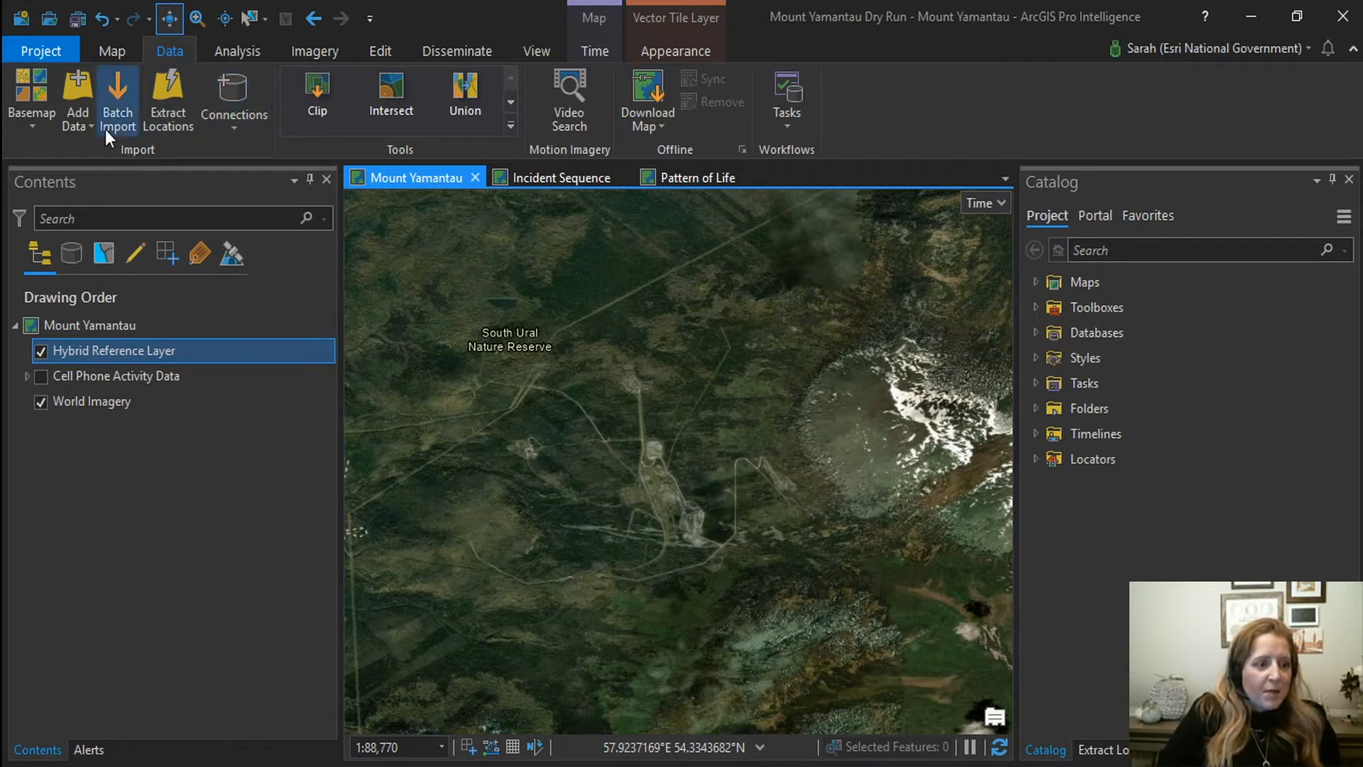
{"action": "left_click", "coordinate": [473, 56]}
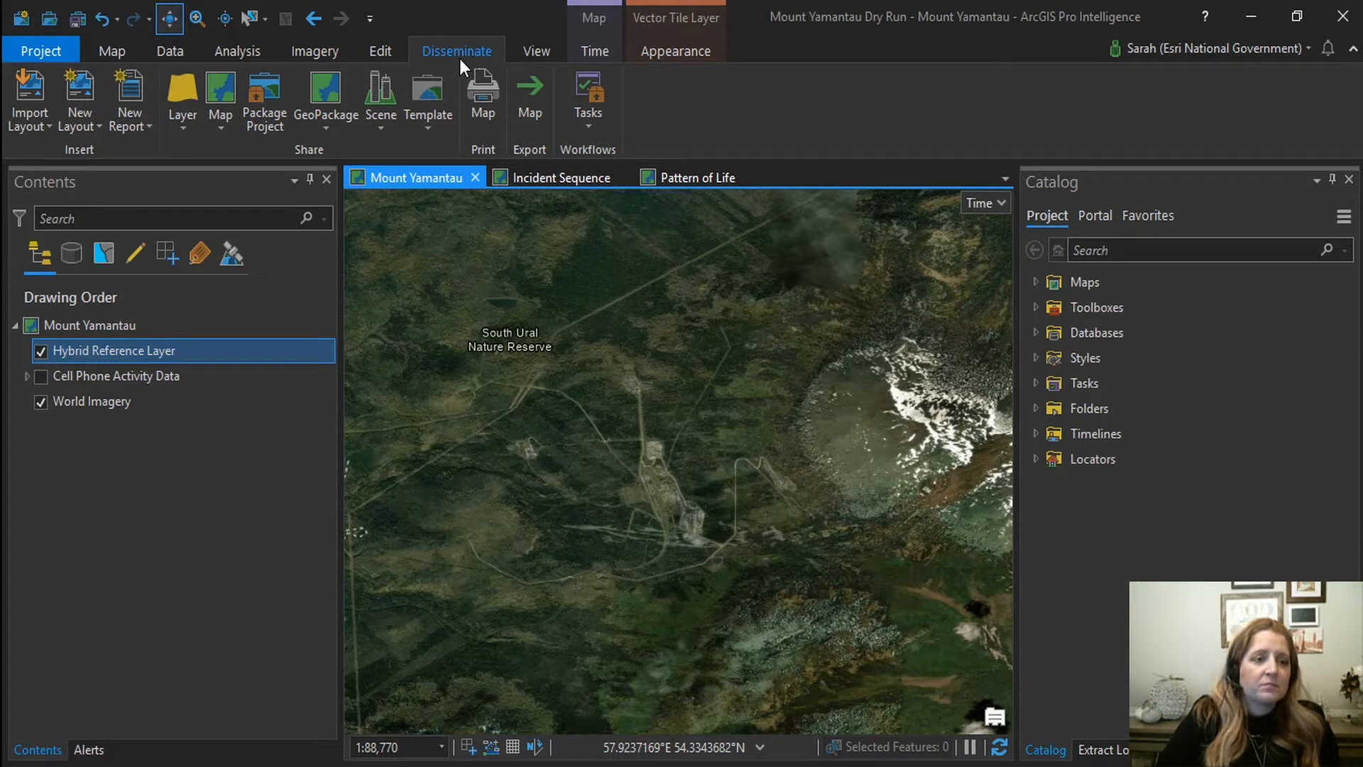
{"action": "left_click", "coordinate": [242, 54]}
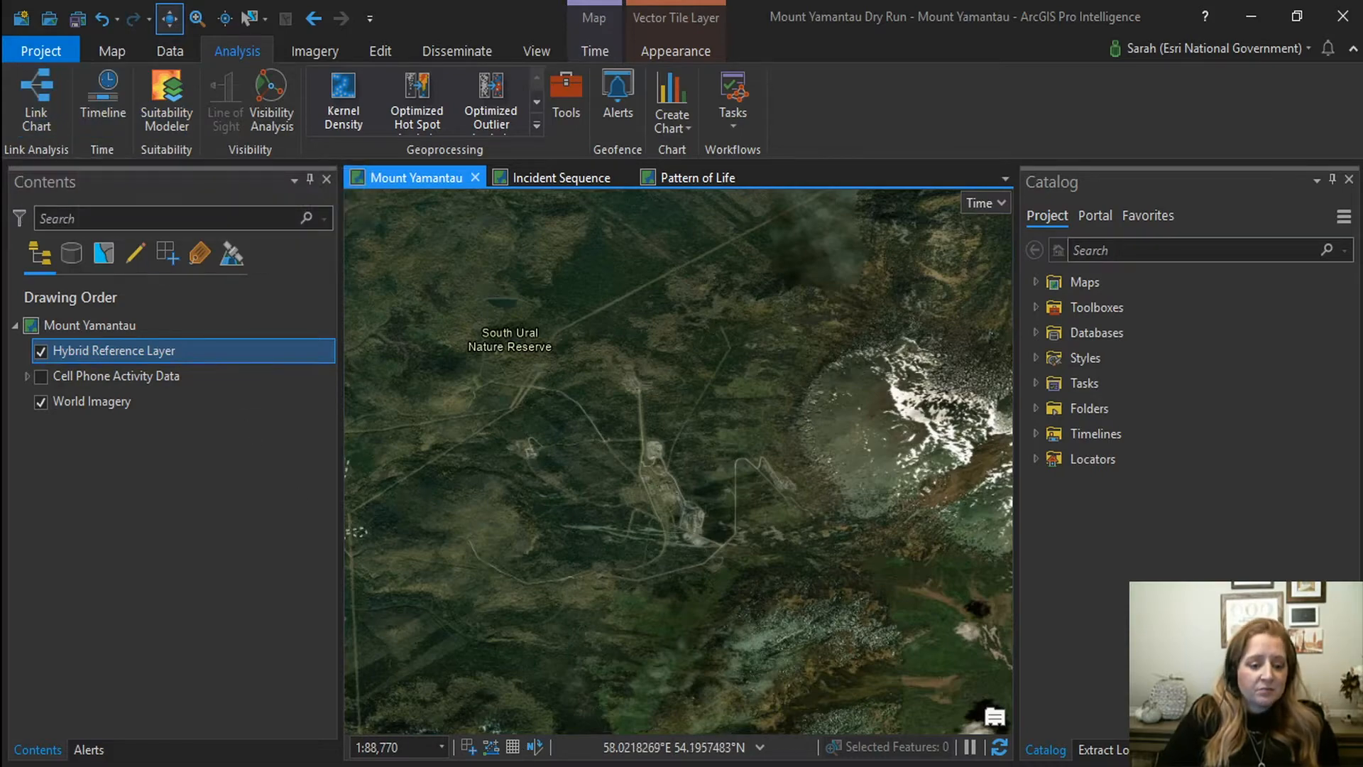
Switch to Adobe Acrobat Reader, read the notional report on the nuclear bunker incident, and return to ArcGIS Pro.
{"action": "key", "text": "alt+Tab"}
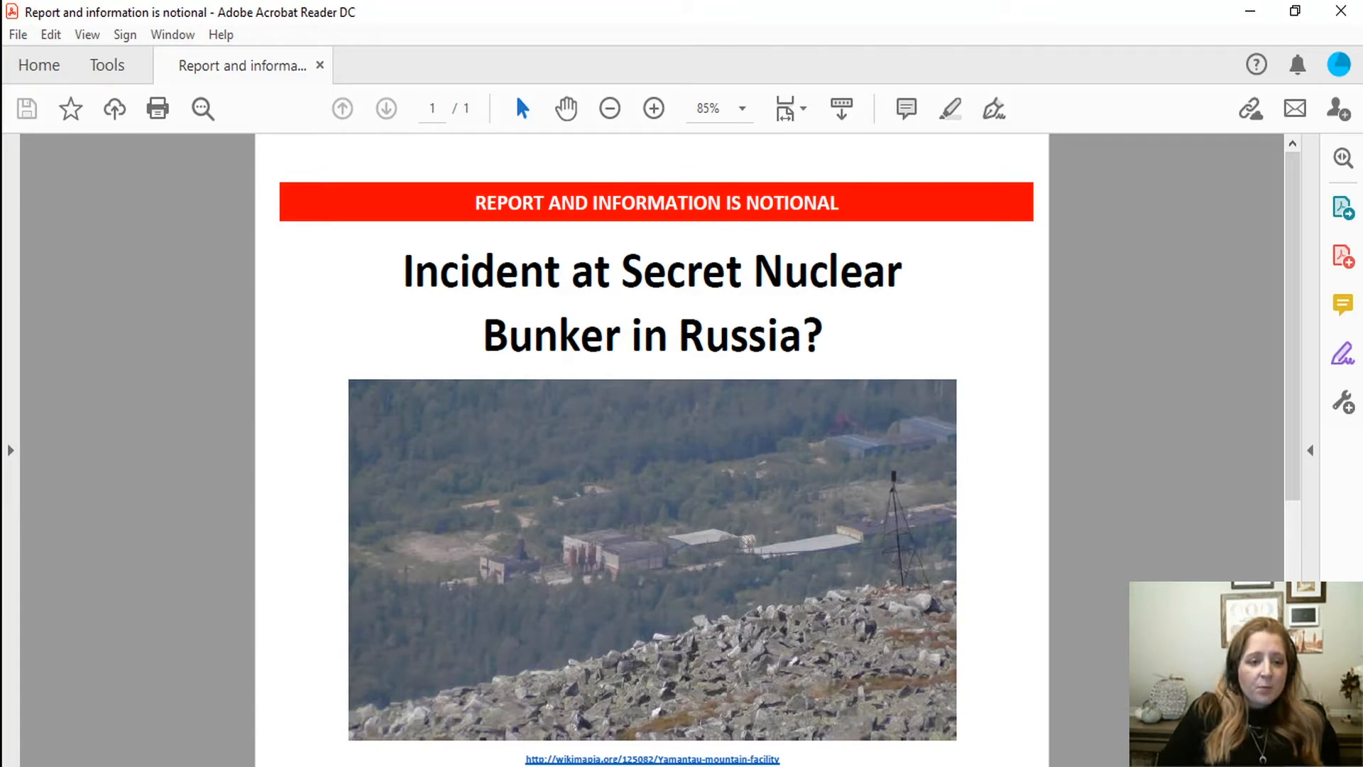
{"action": "key", "text": "alt+Tab"}
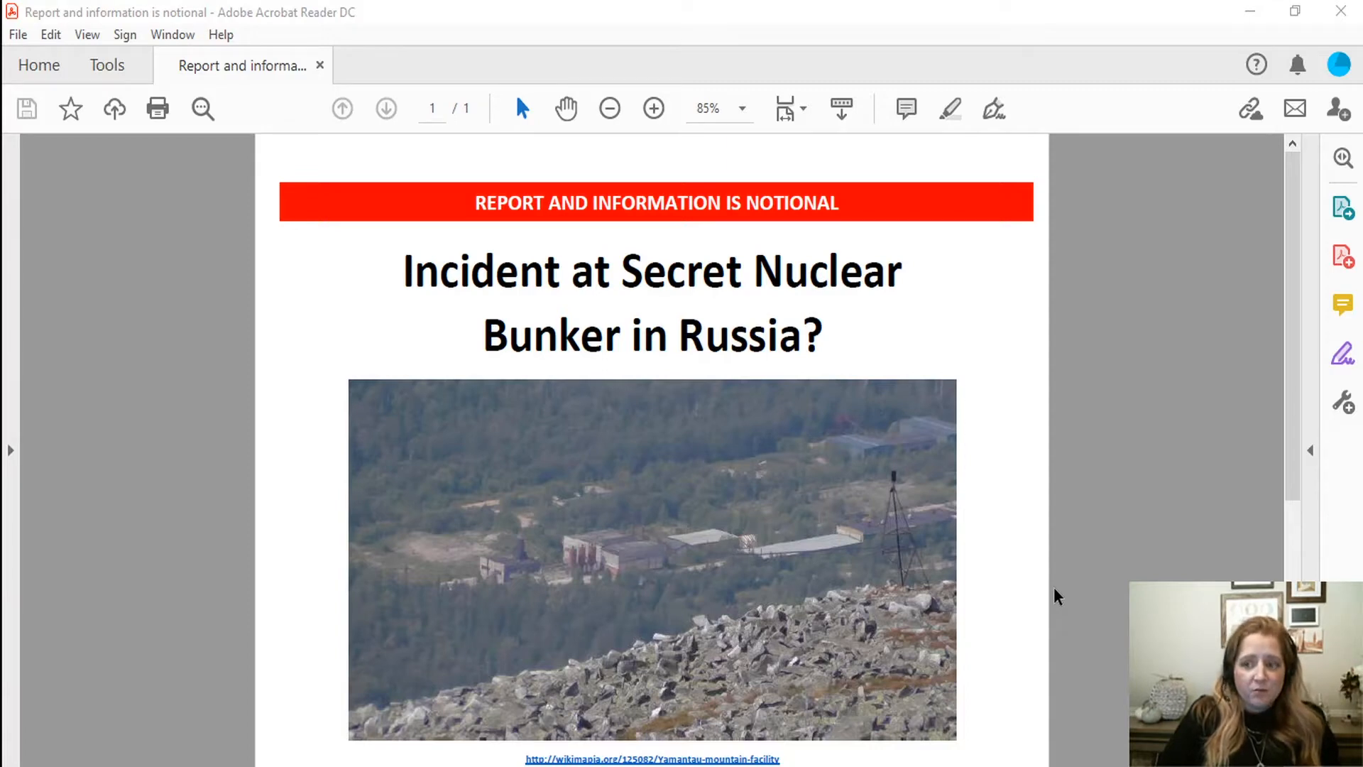
{"action": "scroll", "coordinate": [1086, 582], "scroll_direction": "down", "scroll_amount": 3}
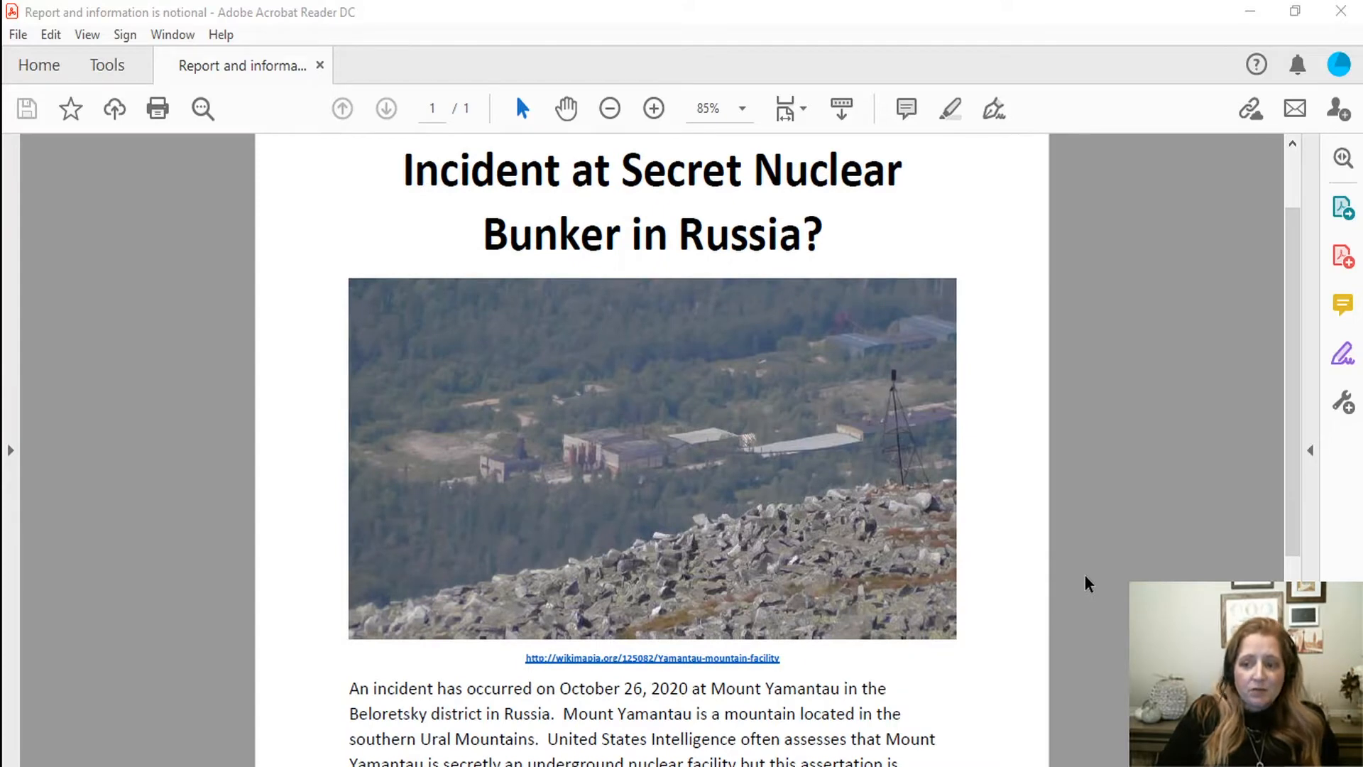
{"action": "scroll", "coordinate": [1088, 582], "scroll_direction": "up", "scroll_amount": 1}
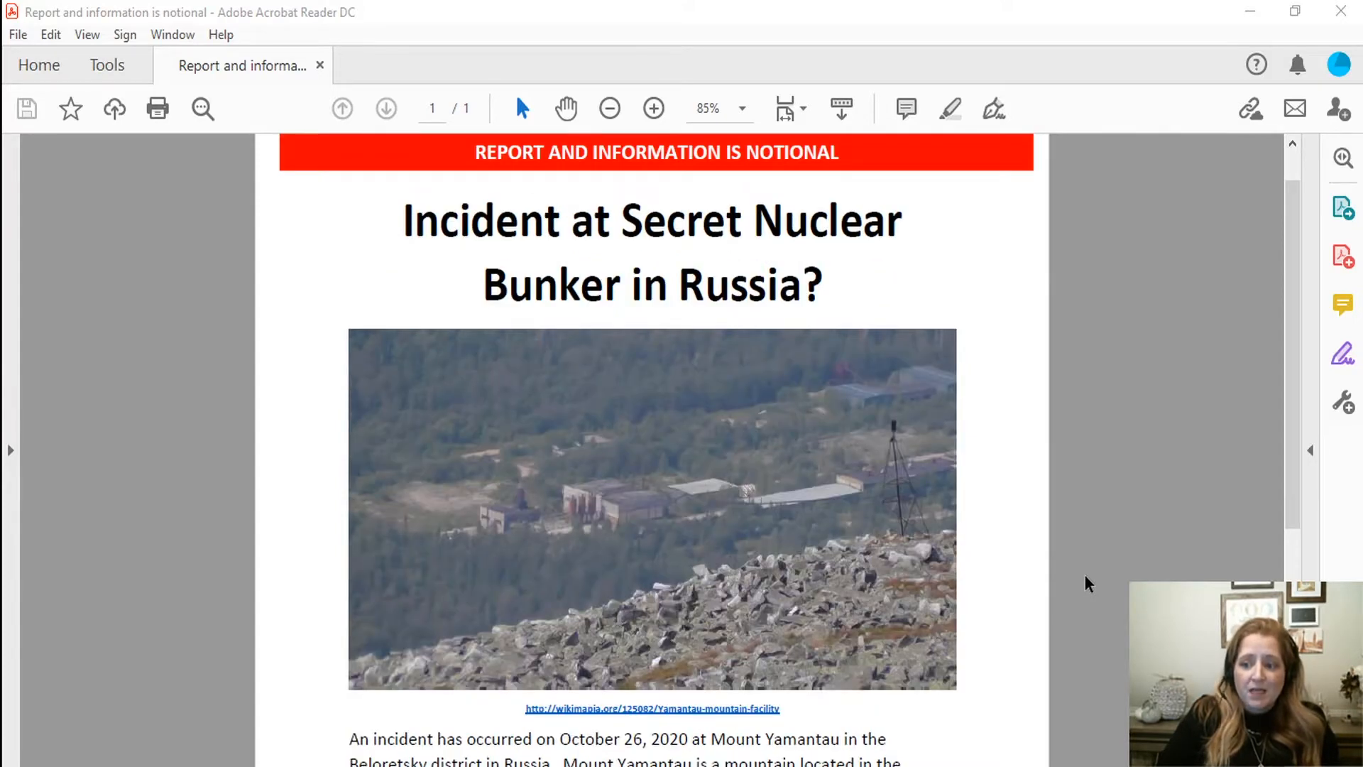
{"action": "left_click", "coordinate": [1250, 16]}
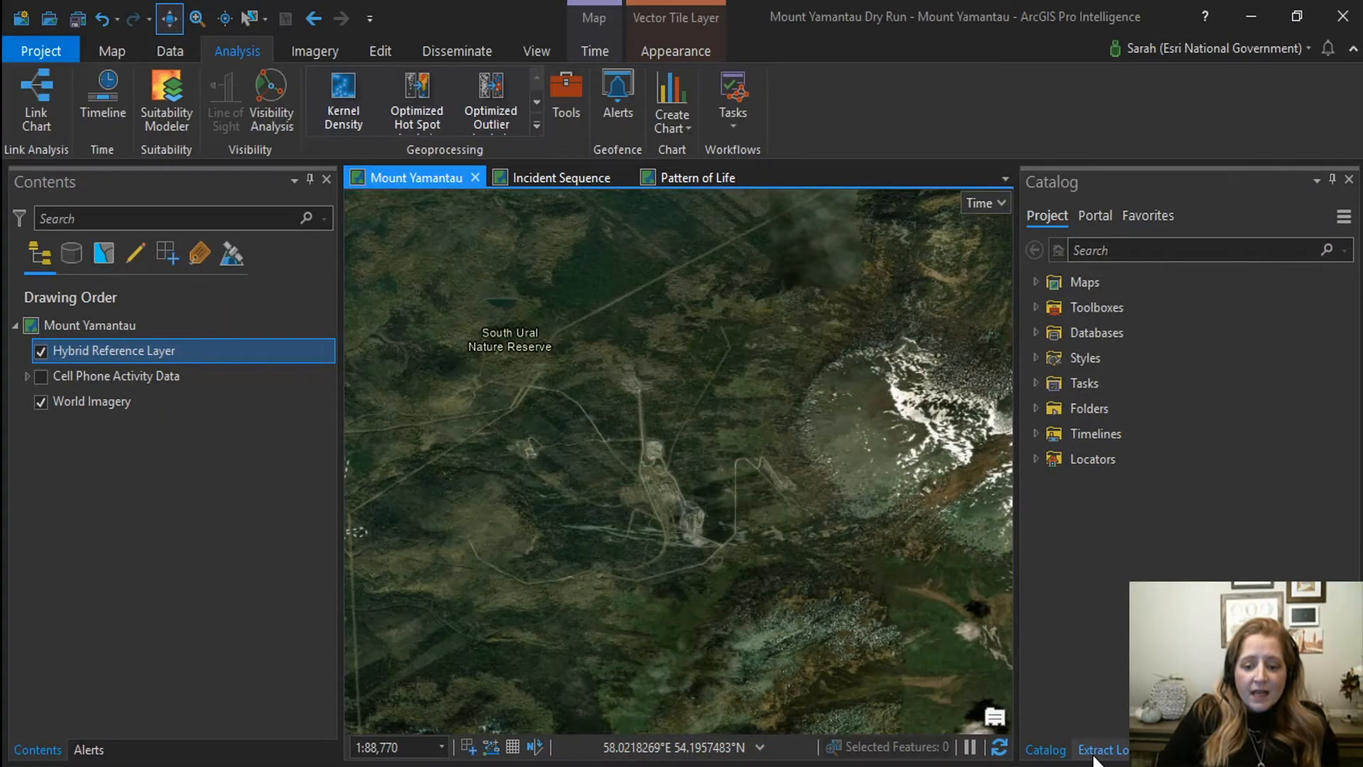
Extract locations from Incident at Secret Nuclear Bunker in Russia.pdf into Incident_Mount_Yamantau, and convert that layer's Date Time field to the date field Date_Time_Converted.
{"action": "left_click", "coordinate": [1094, 757]}
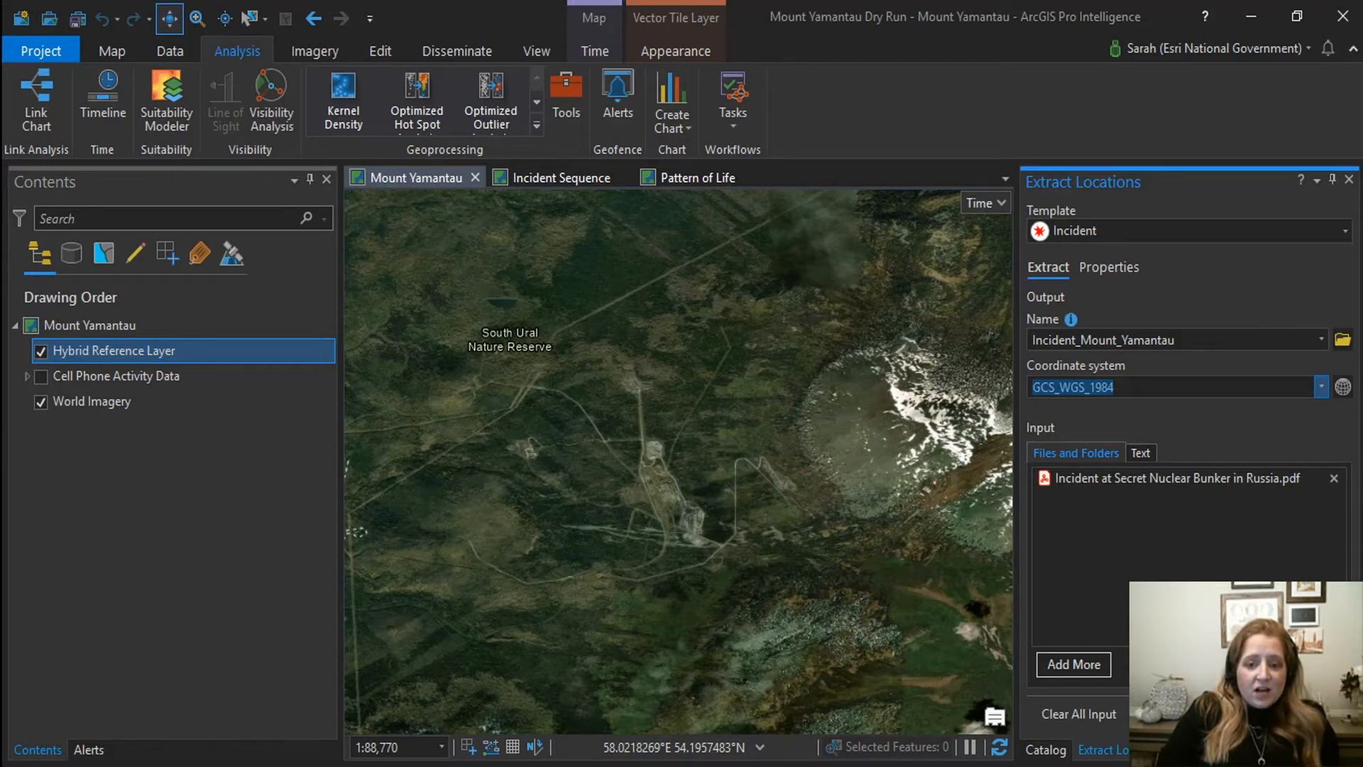
{"action": "left_click", "coordinate": [1311, 714]}
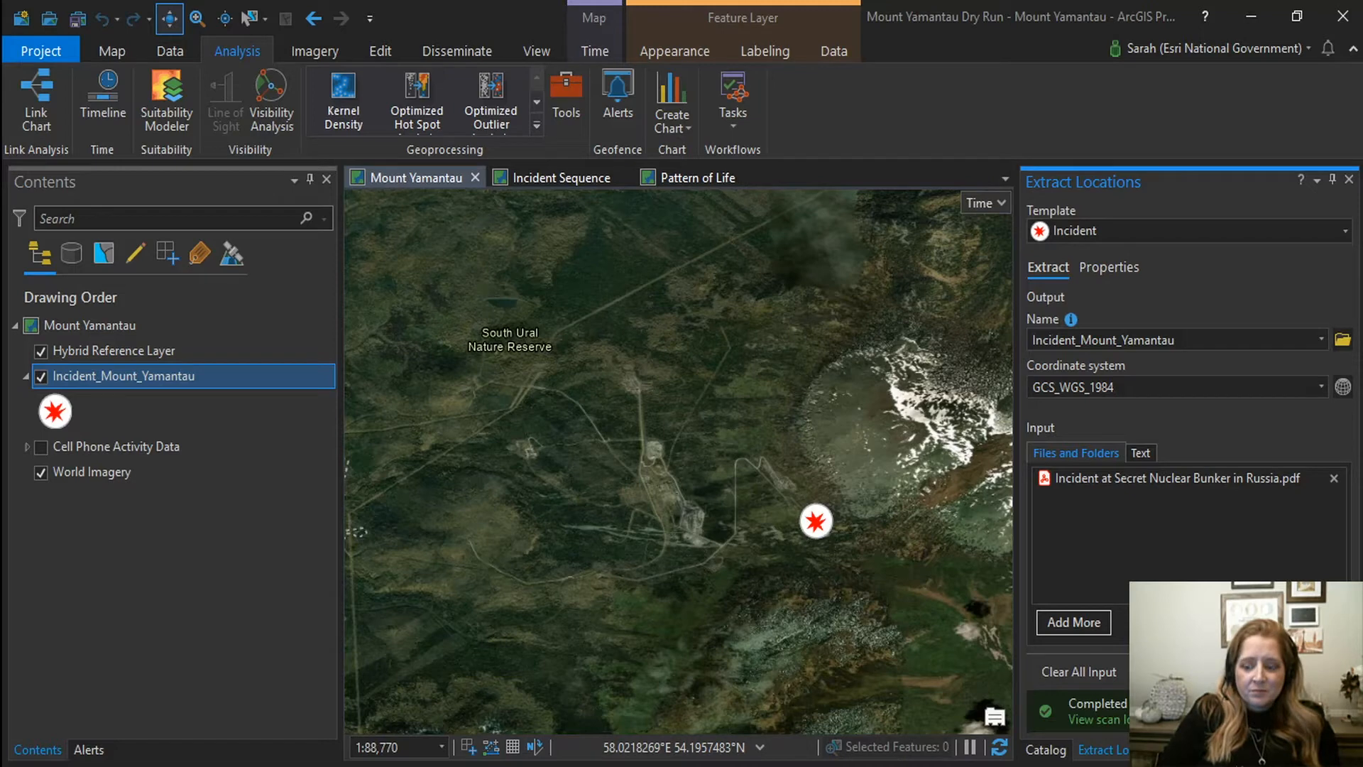
{"action": "left_click", "coordinate": [1207, 750]}
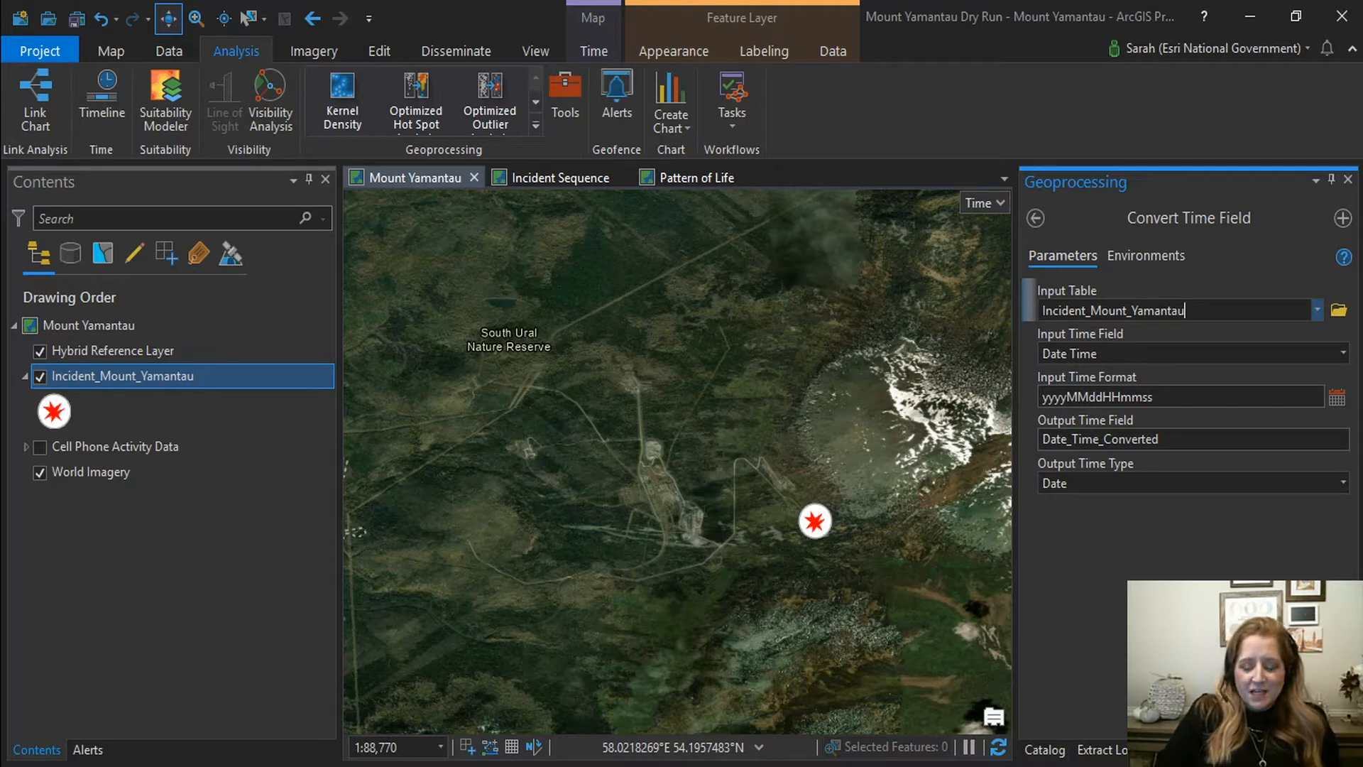
{"action": "key", "text": "Return"}
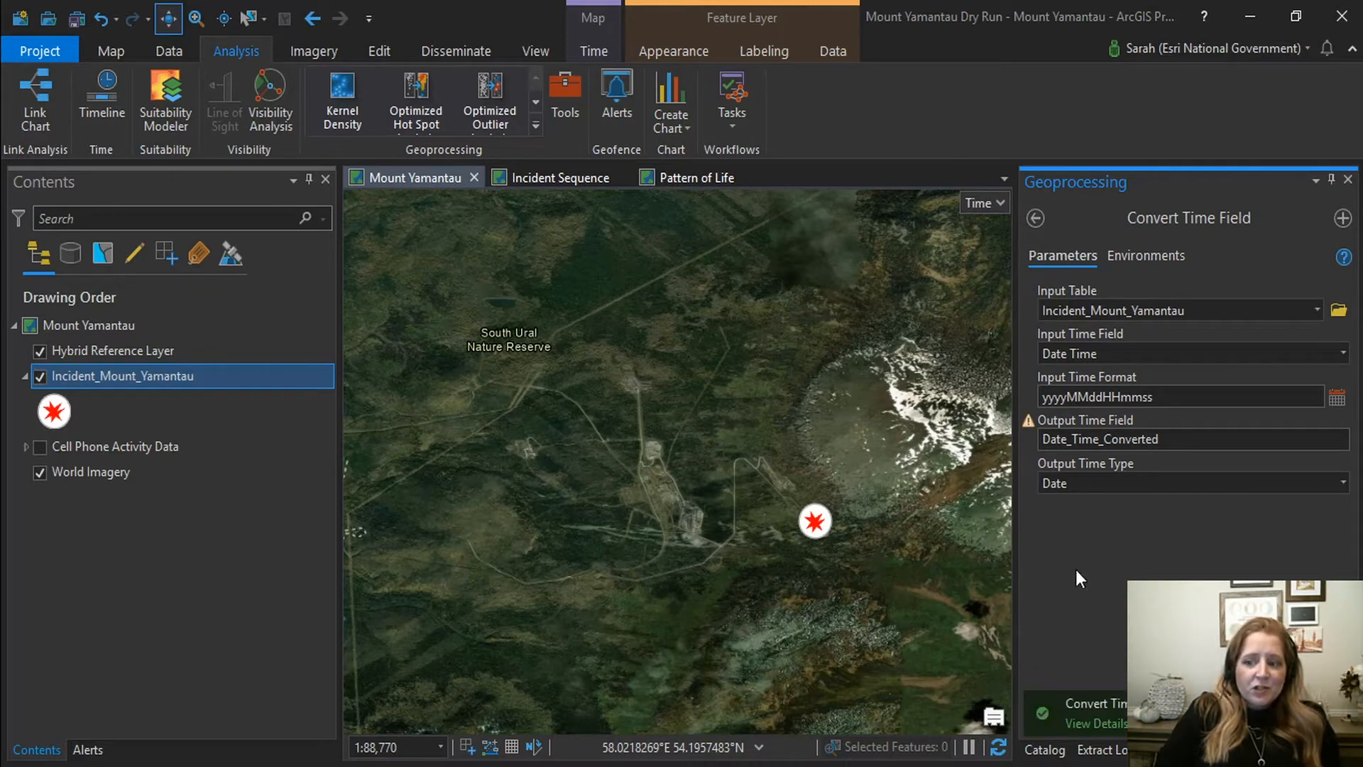
Time-enable the Incident_Mount_Yamantau layer with each feature having a single time field, Date_Time_Converted.
{"action": "right_click", "coordinate": [164, 374]}
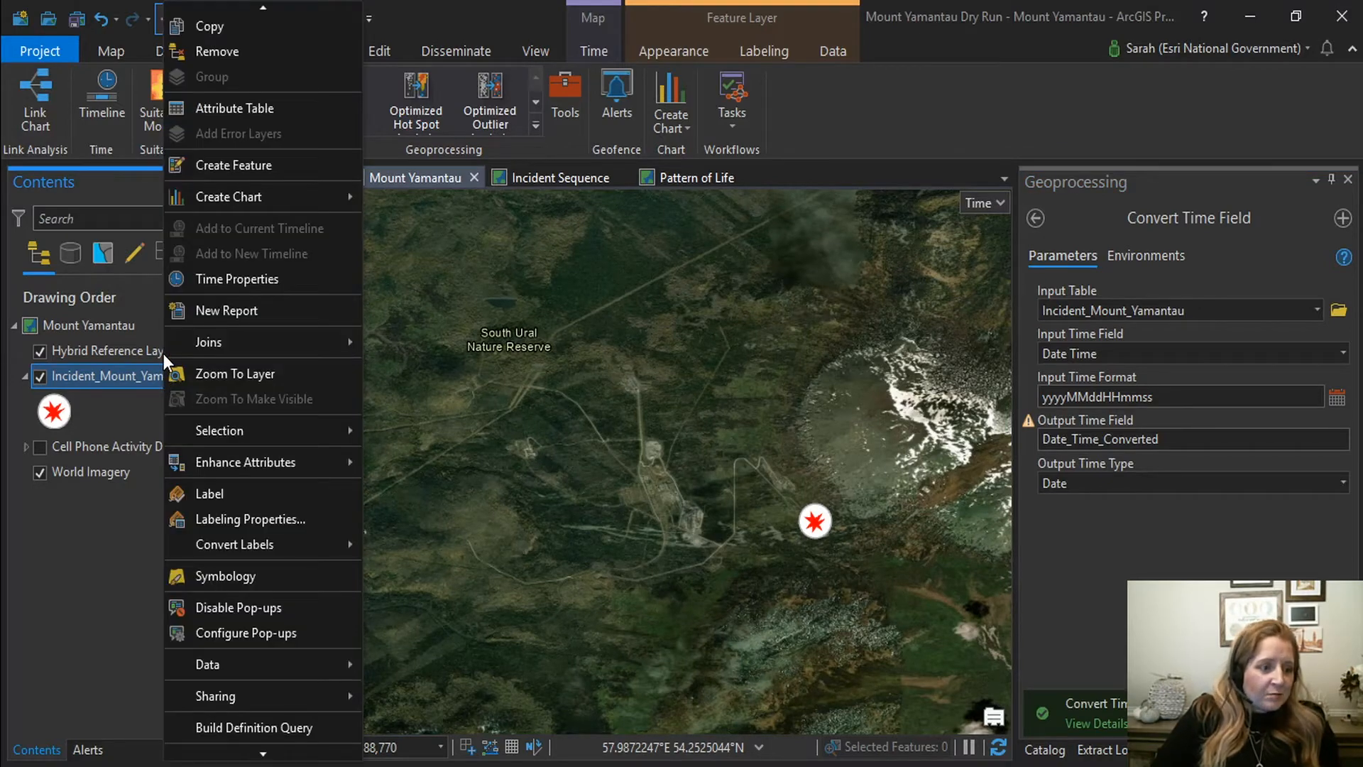
{"action": "left_click", "coordinate": [215, 282]}
{"action": "left_click", "coordinate": [872, 244]}
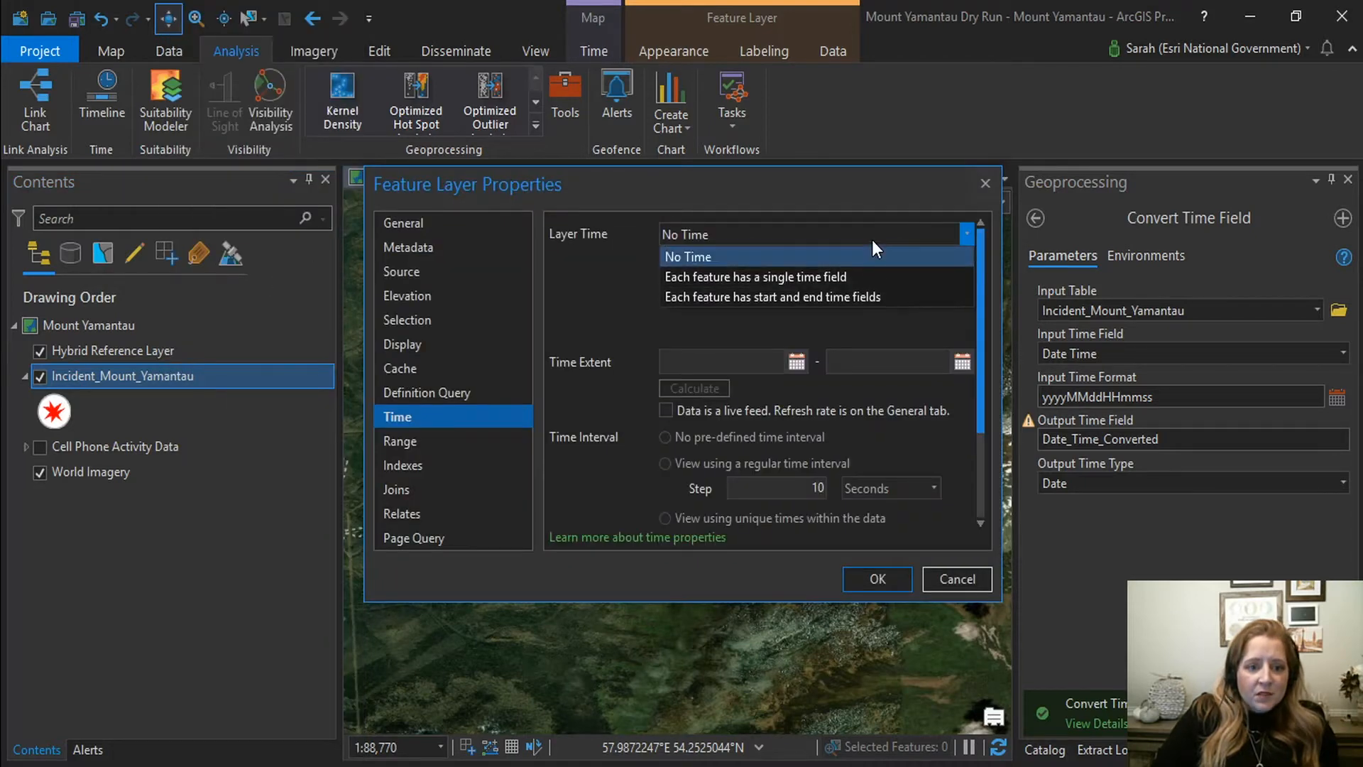
{"action": "left_click", "coordinate": [874, 275]}
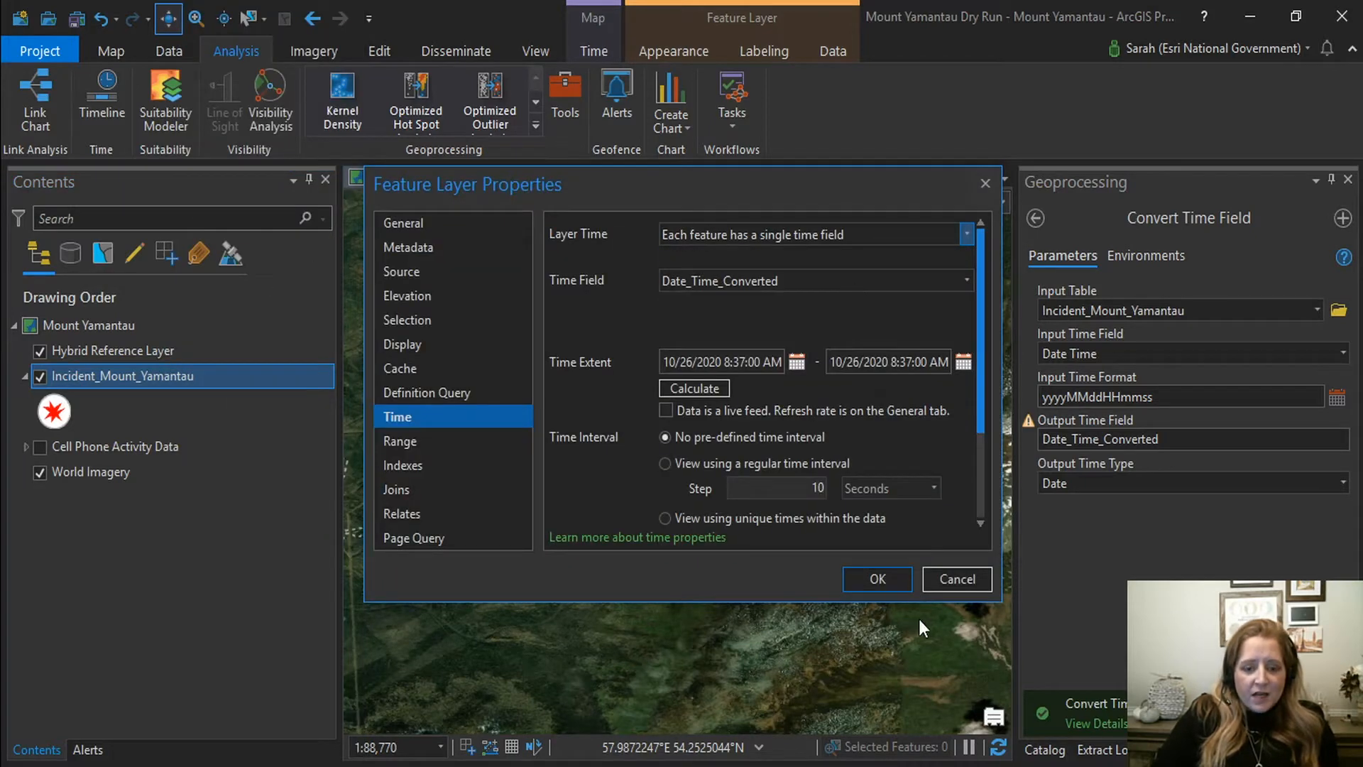
{"action": "left_click", "coordinate": [878, 579]}
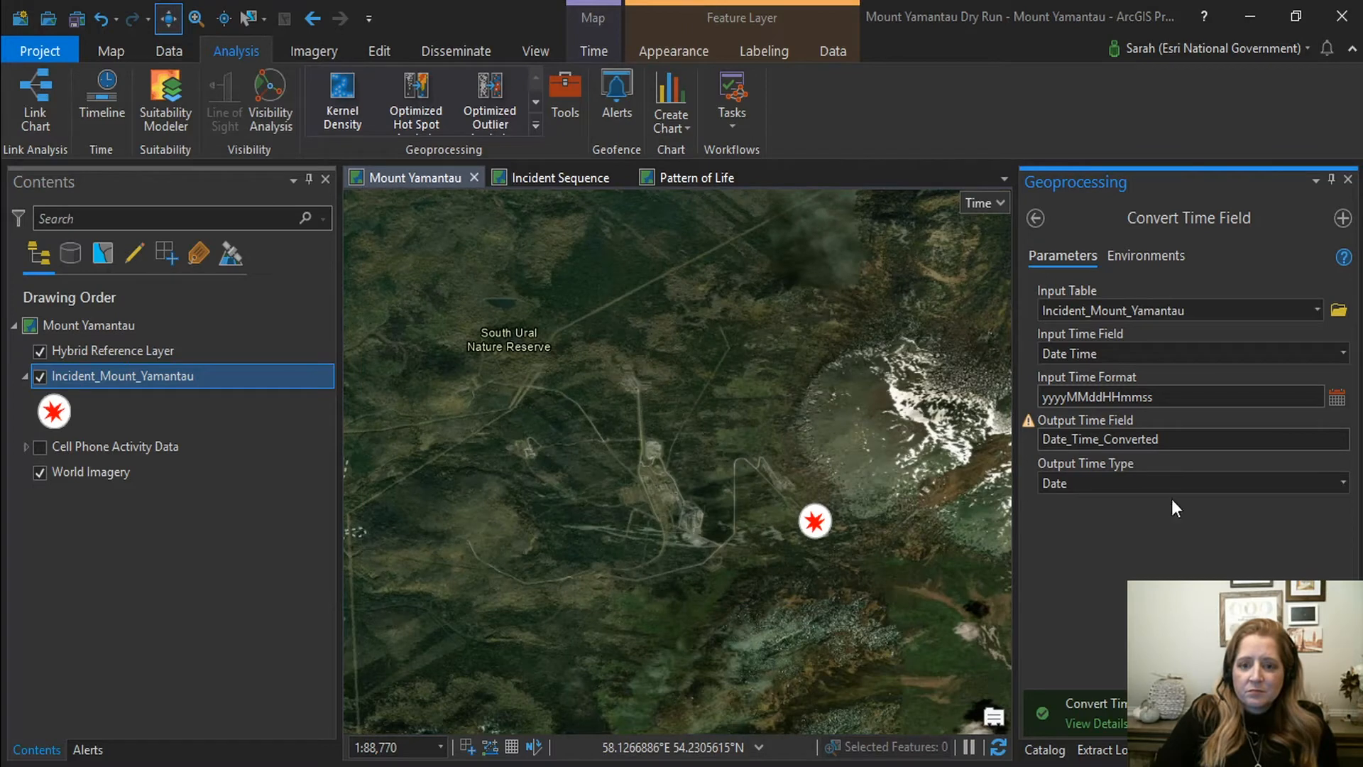
Review the input data and target geodatabase of the successful November 12, 2020 Batch Import Data run.
{"action": "left_click", "coordinate": [1036, 219]}
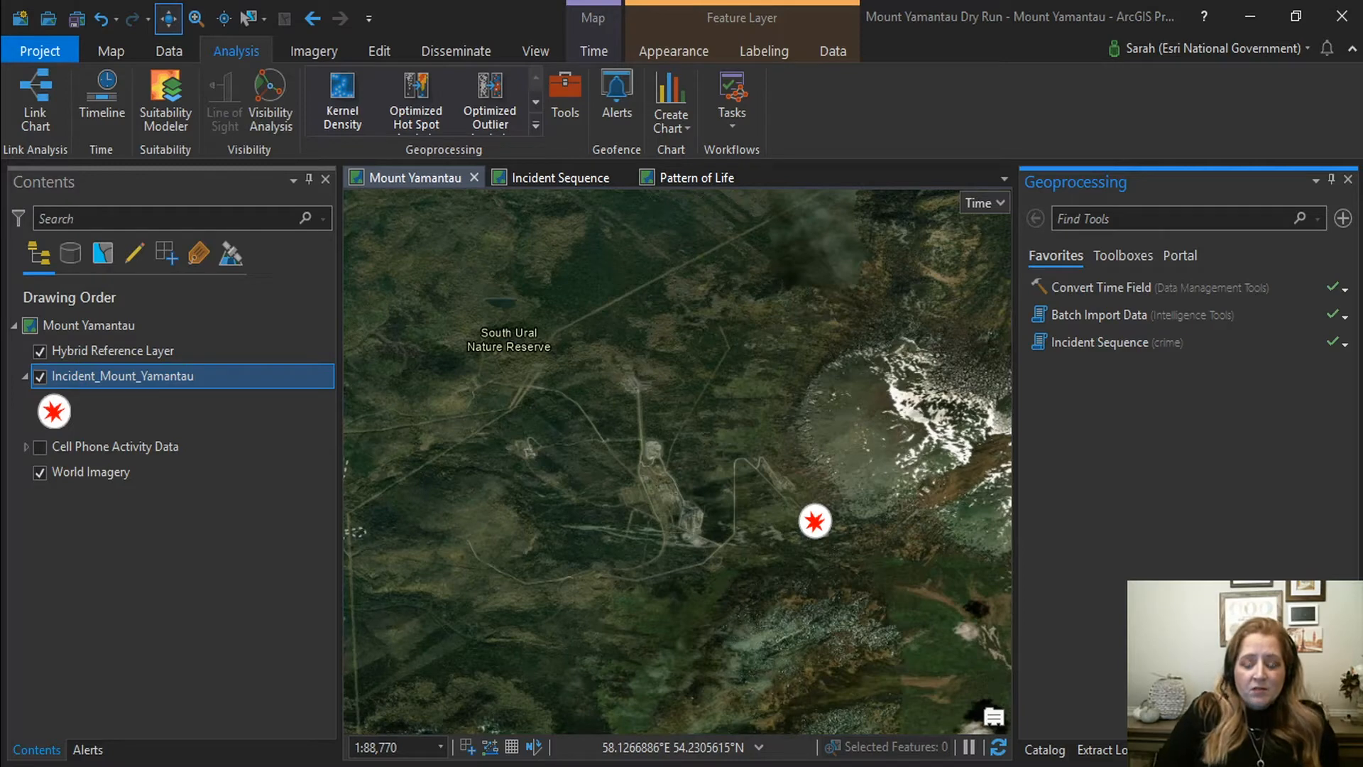
{"action": "left_click", "coordinate": [1336, 317]}
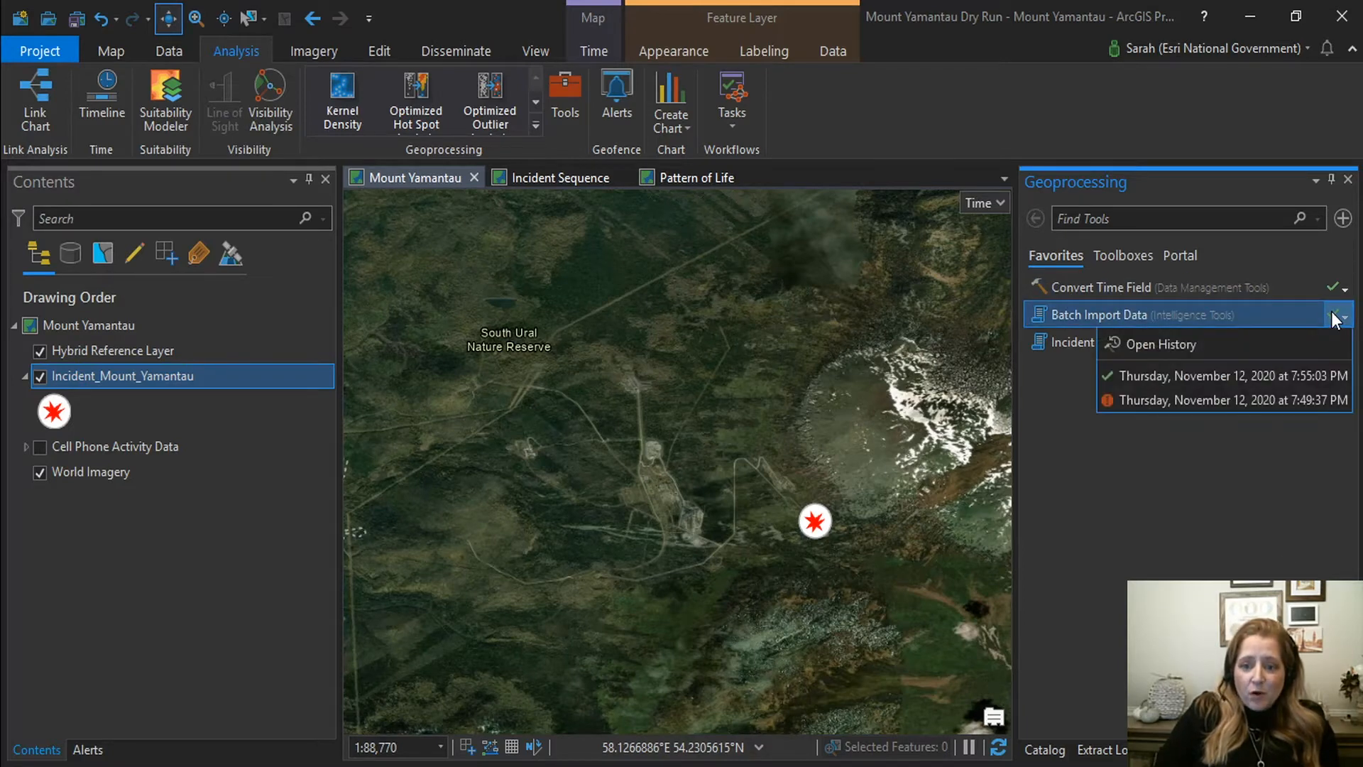
{"action": "left_click", "coordinate": [1297, 376]}
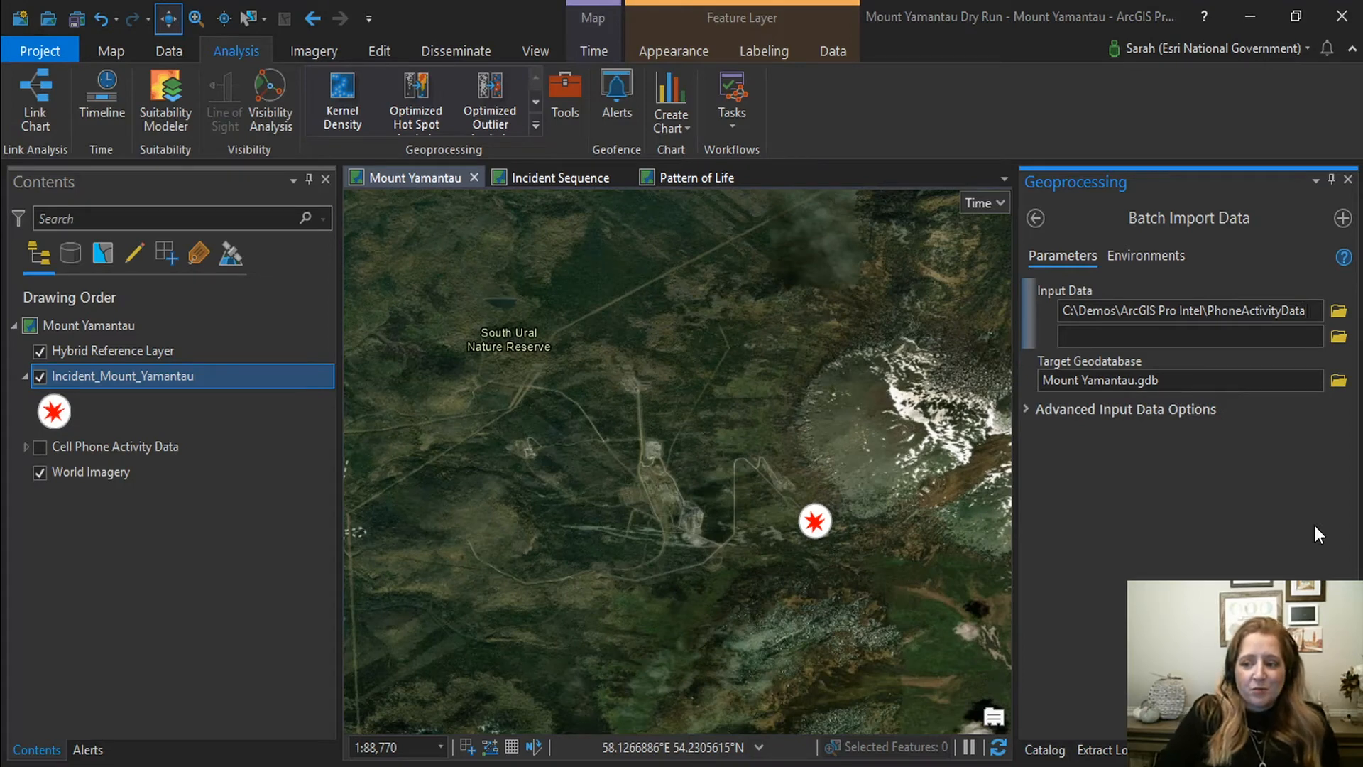
{"action": "left_click", "coordinate": [1036, 219]}
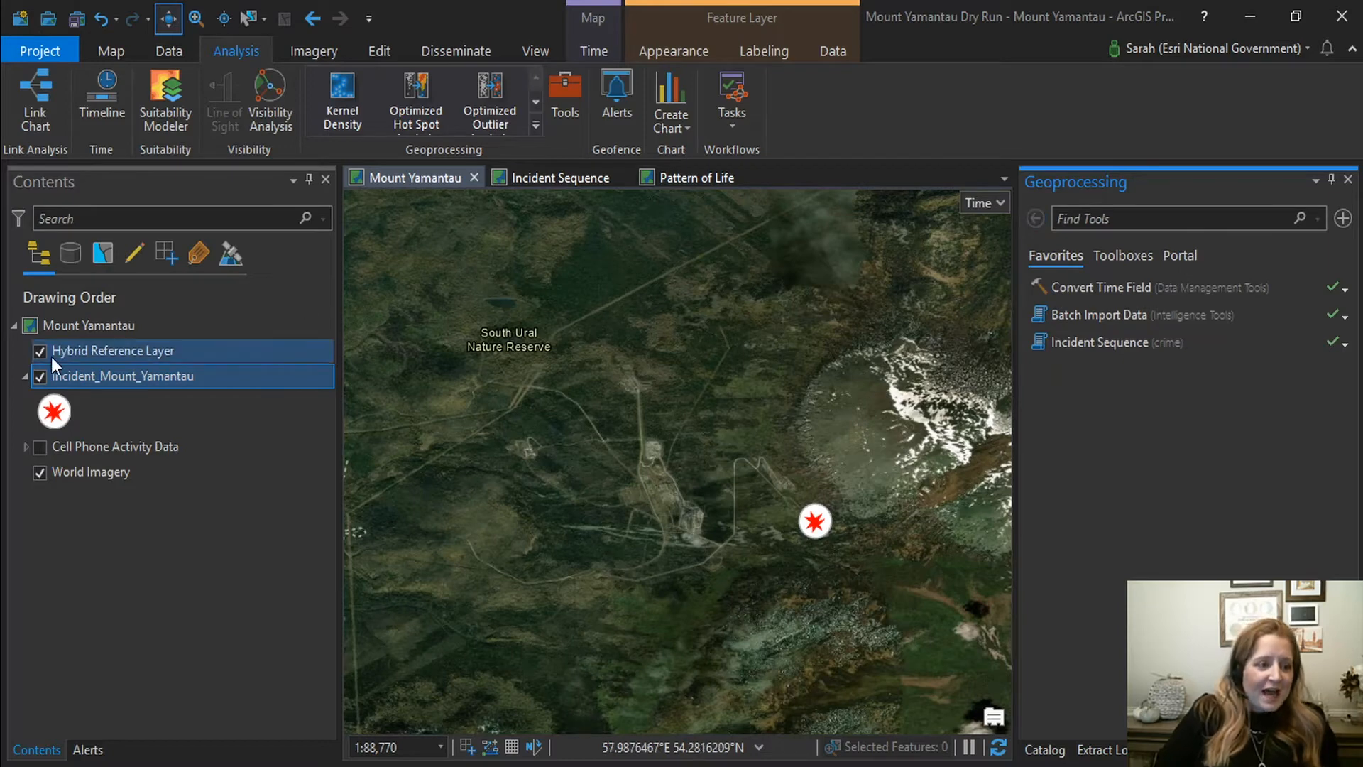
Turn on the Cell Phone Activity Data group and inspect the phone activity around Mezhgorye and the incident marker.
{"action": "left_click", "coordinate": [40, 446]}
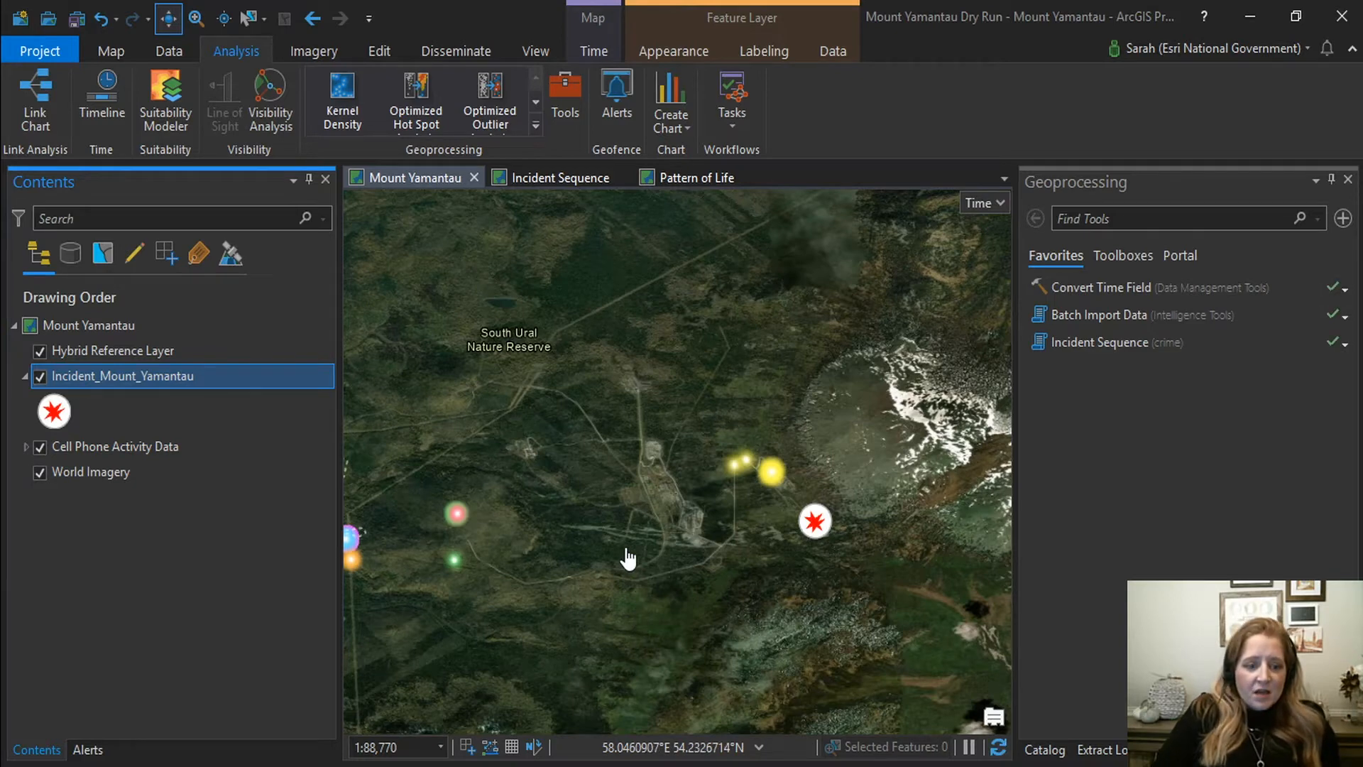
{"action": "scroll", "coordinate": [627, 554], "scroll_direction": "down", "scroll_amount": 2}
{"action": "left_click_drag", "start_coordinate": [658, 584], "coordinate": [805, 485]}
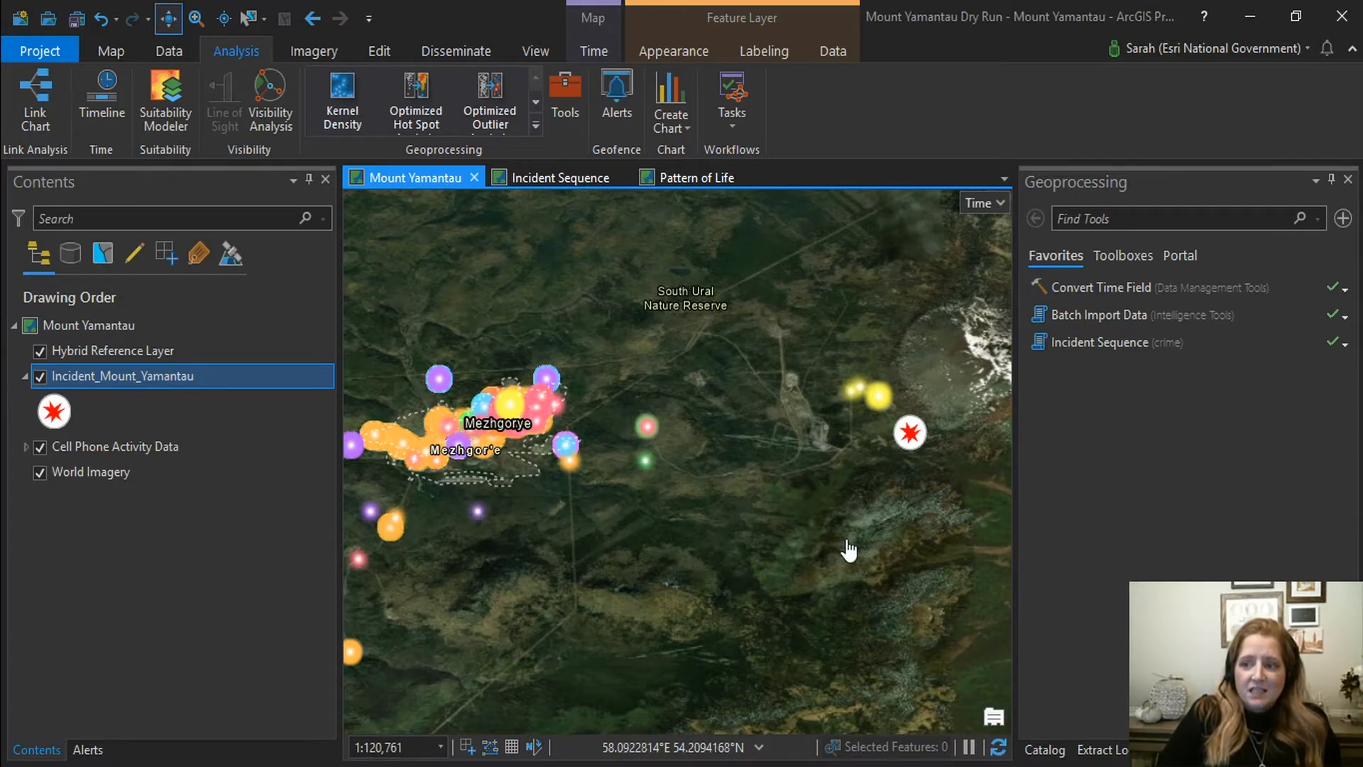
{"action": "scroll", "coordinate": [845, 441], "scroll_direction": "up", "scroll_amount": 2}
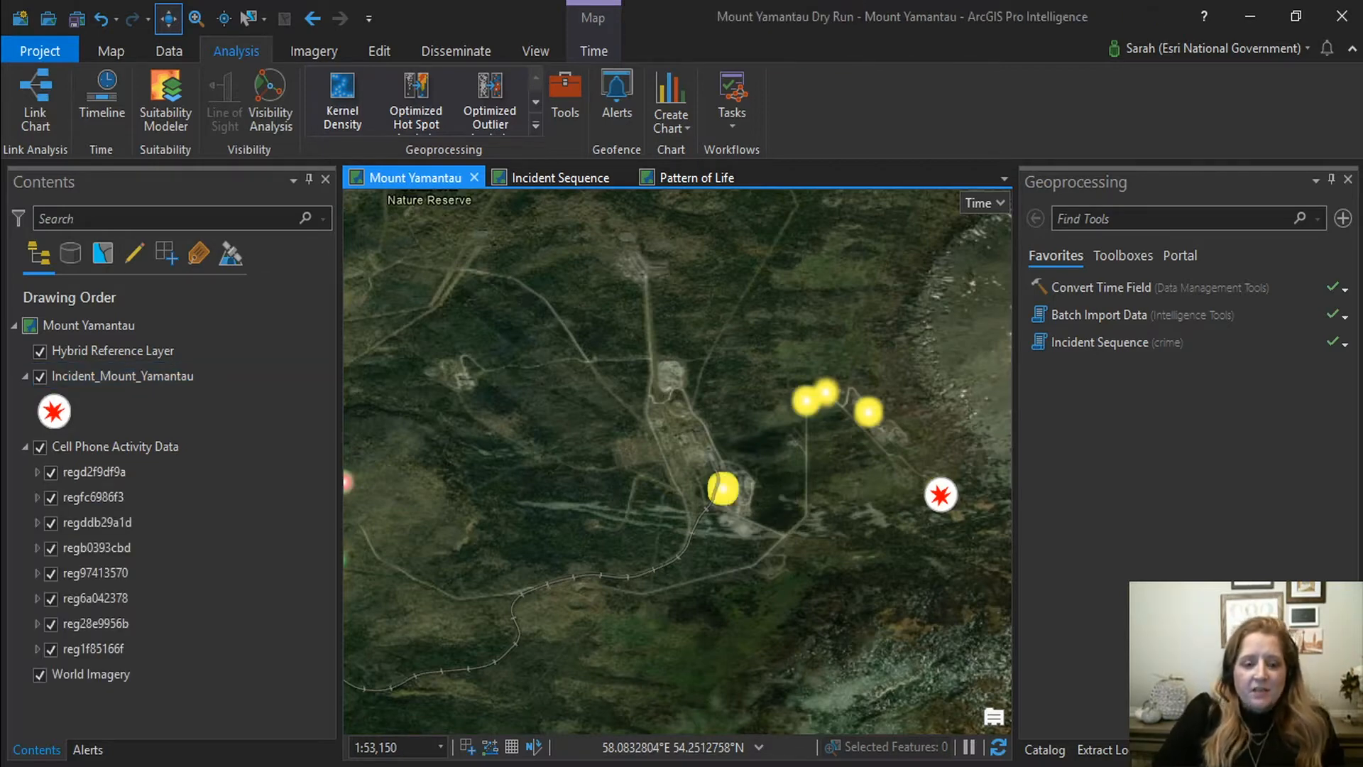
Move the regd2f9df9a layer out of the Cell Phone Activity Data group, and turn off and collapse the group.
{"action": "left_click_drag", "start_coordinate": [90, 483], "coordinate": [87, 455]}
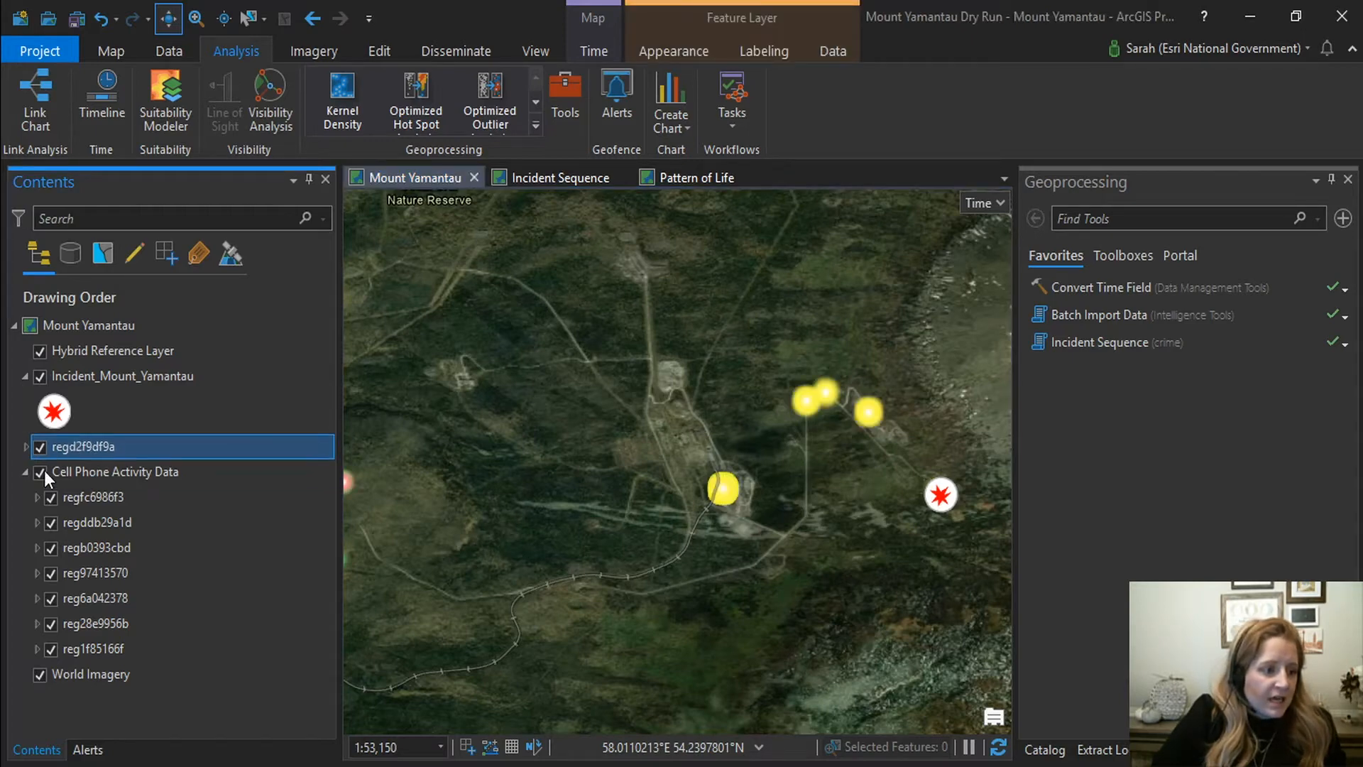
{"action": "left_click", "coordinate": [40, 472]}
{"action": "left_click", "coordinate": [26, 471]}
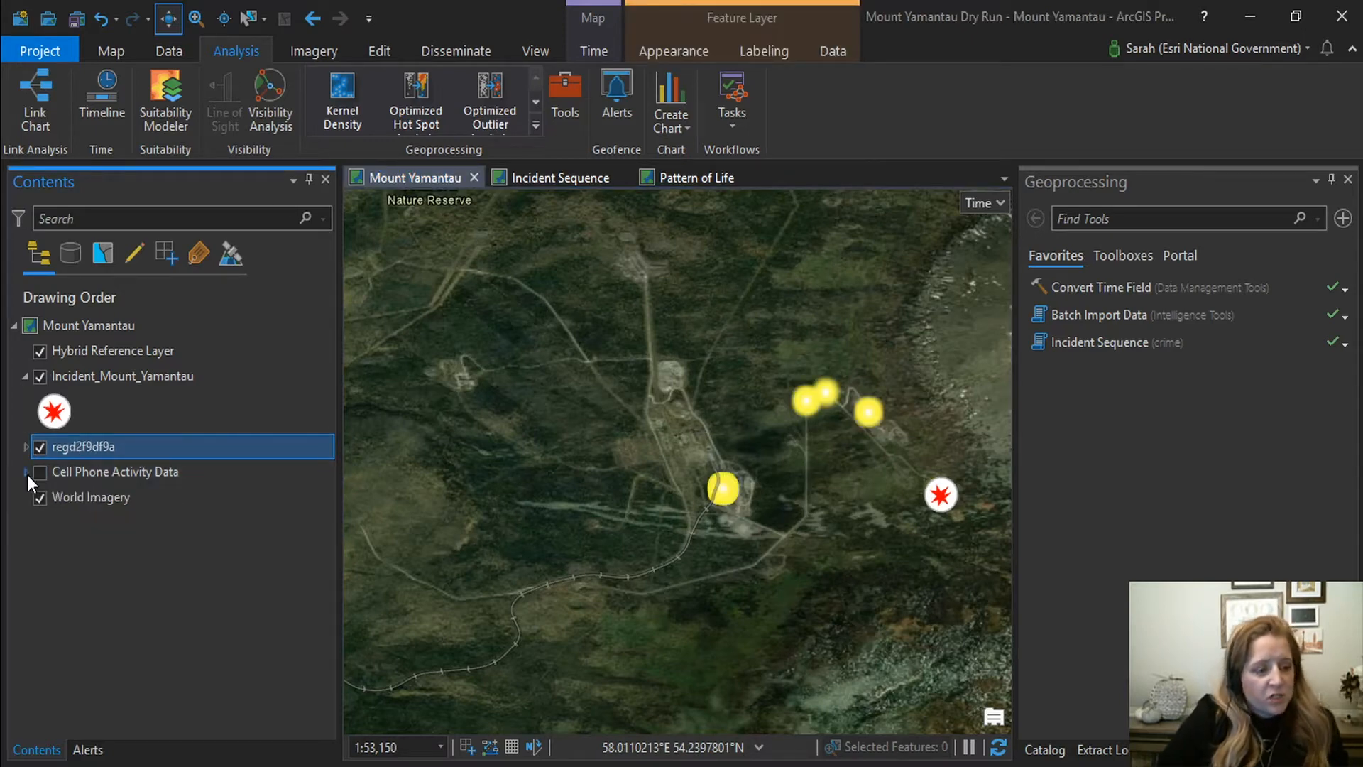
Add a definition query to the regd2f9df9a layer where Date is equal to 10/26/2020.
{"action": "right_click", "coordinate": [113, 448]}
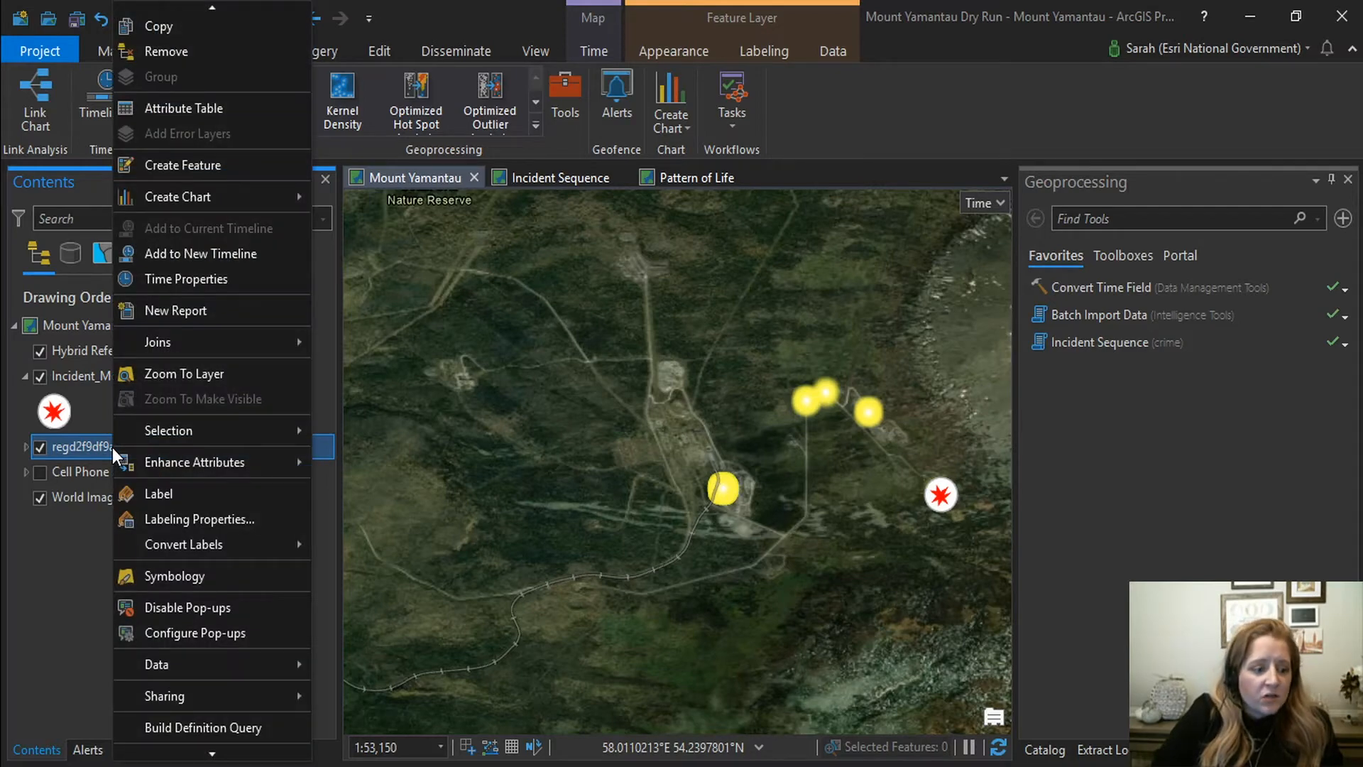
{"action": "left_click", "coordinate": [213, 723]}
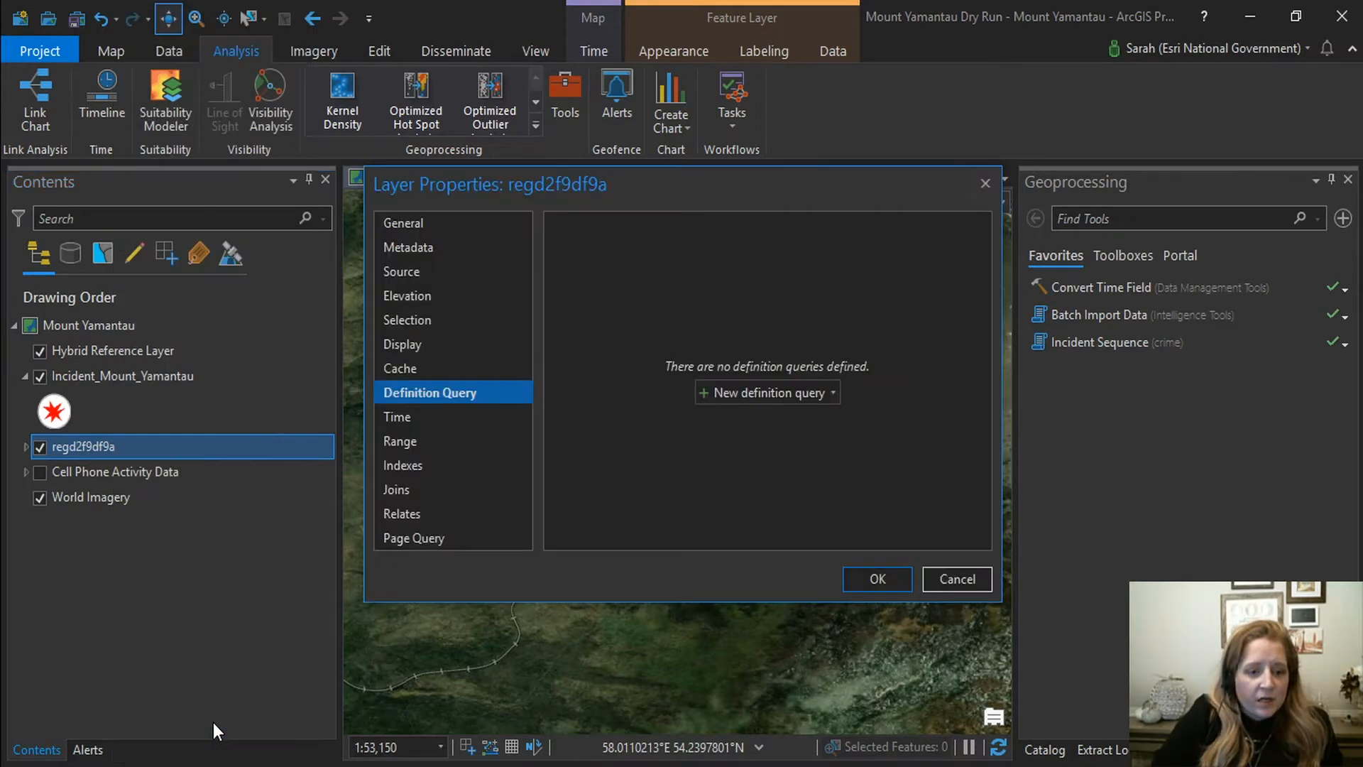
{"action": "left_click", "coordinate": [710, 392]}
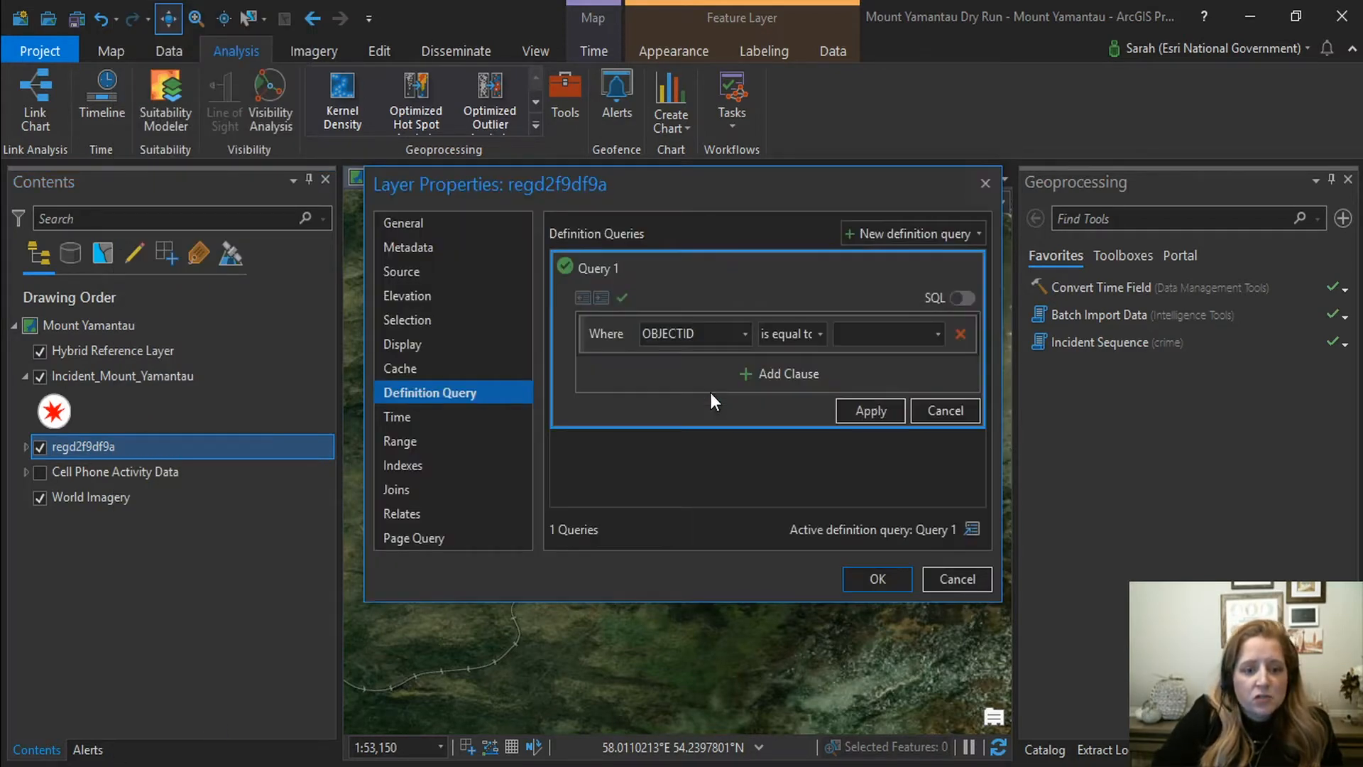
{"action": "left_click", "coordinate": [745, 333]}
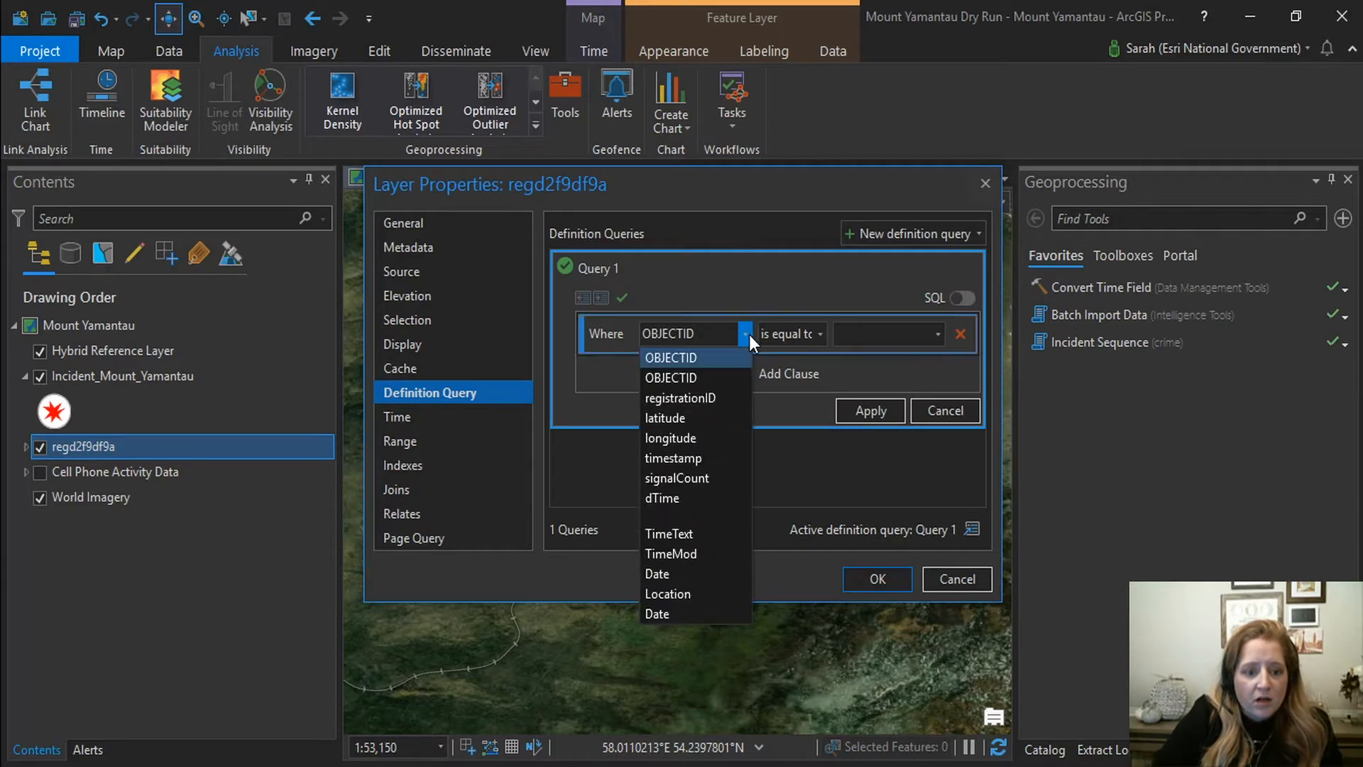
{"action": "left_click", "coordinate": [683, 574]}
{"action": "left_click", "coordinate": [914, 332]}
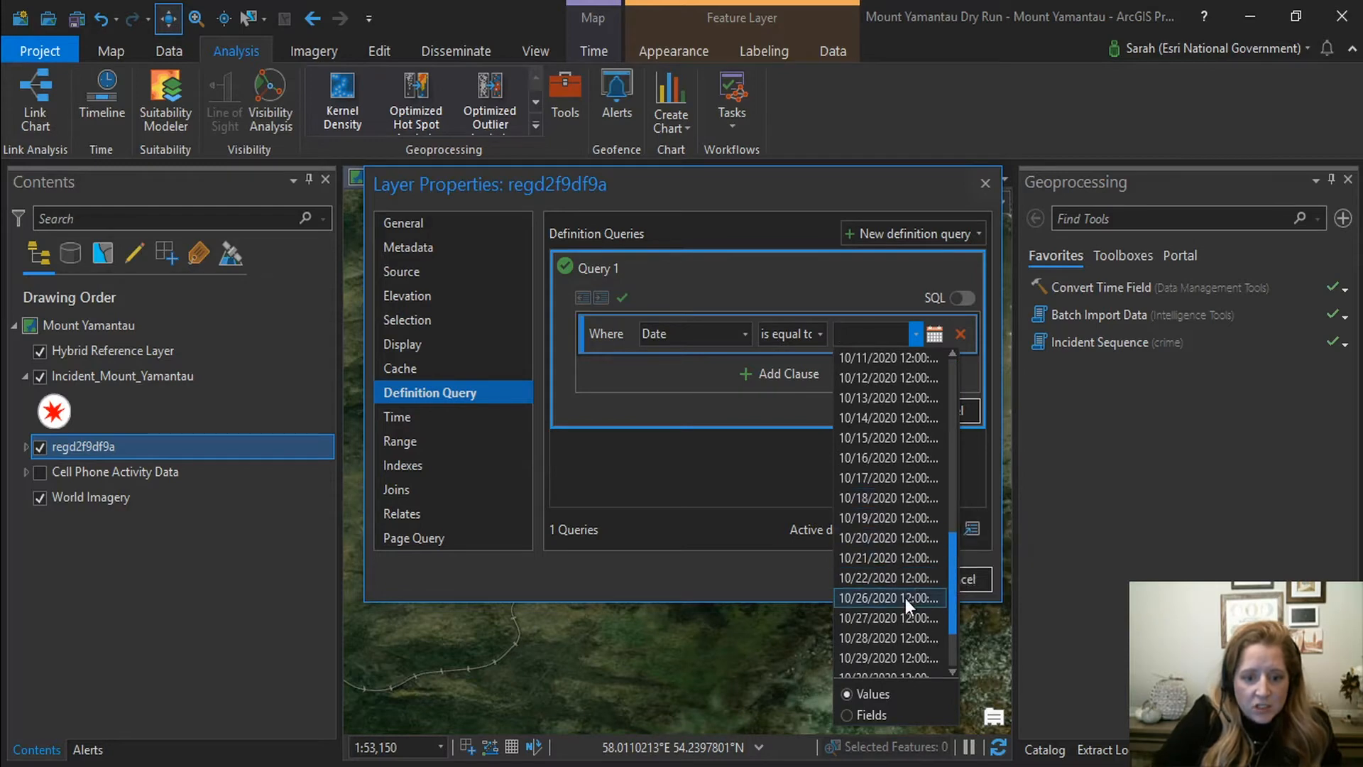
{"action": "left_click", "coordinate": [906, 598]}
{"action": "left_click", "coordinate": [871, 412]}
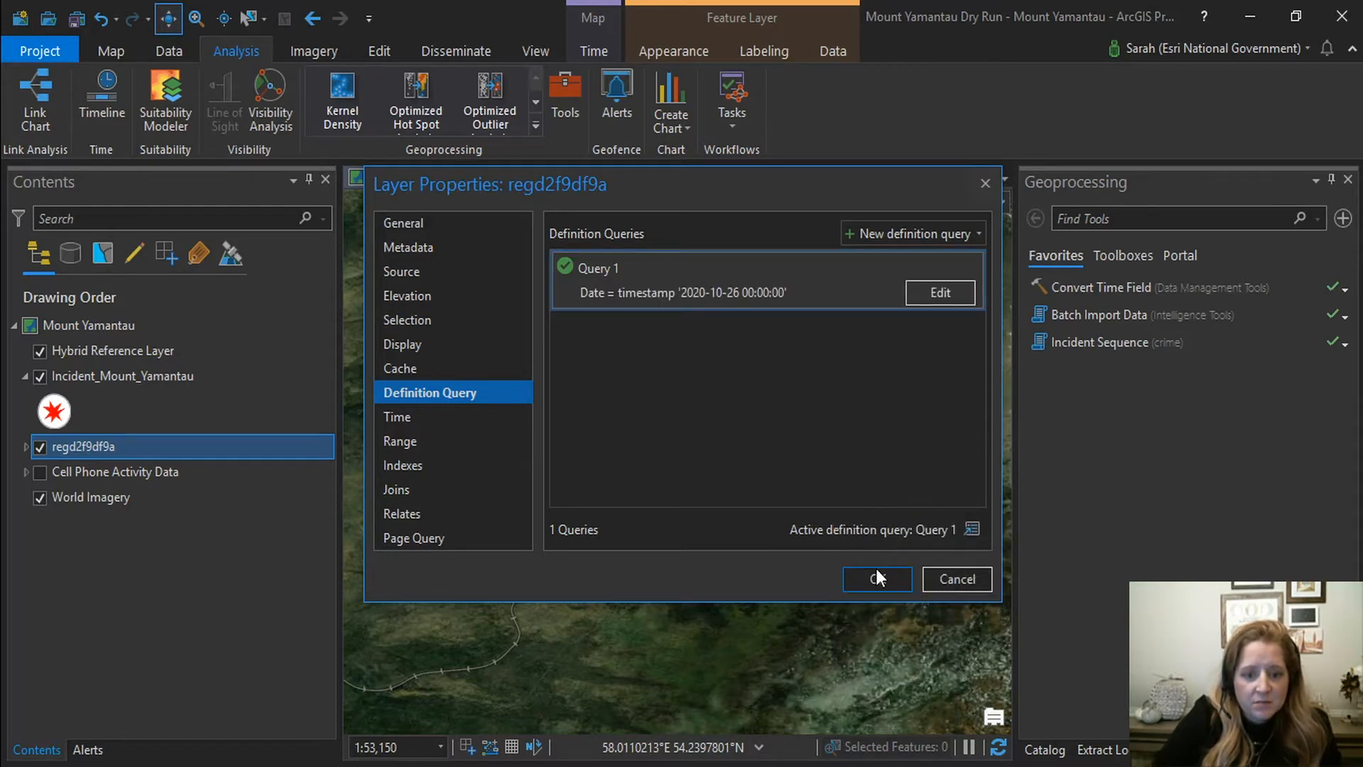
{"action": "left_click", "coordinate": [877, 579]}
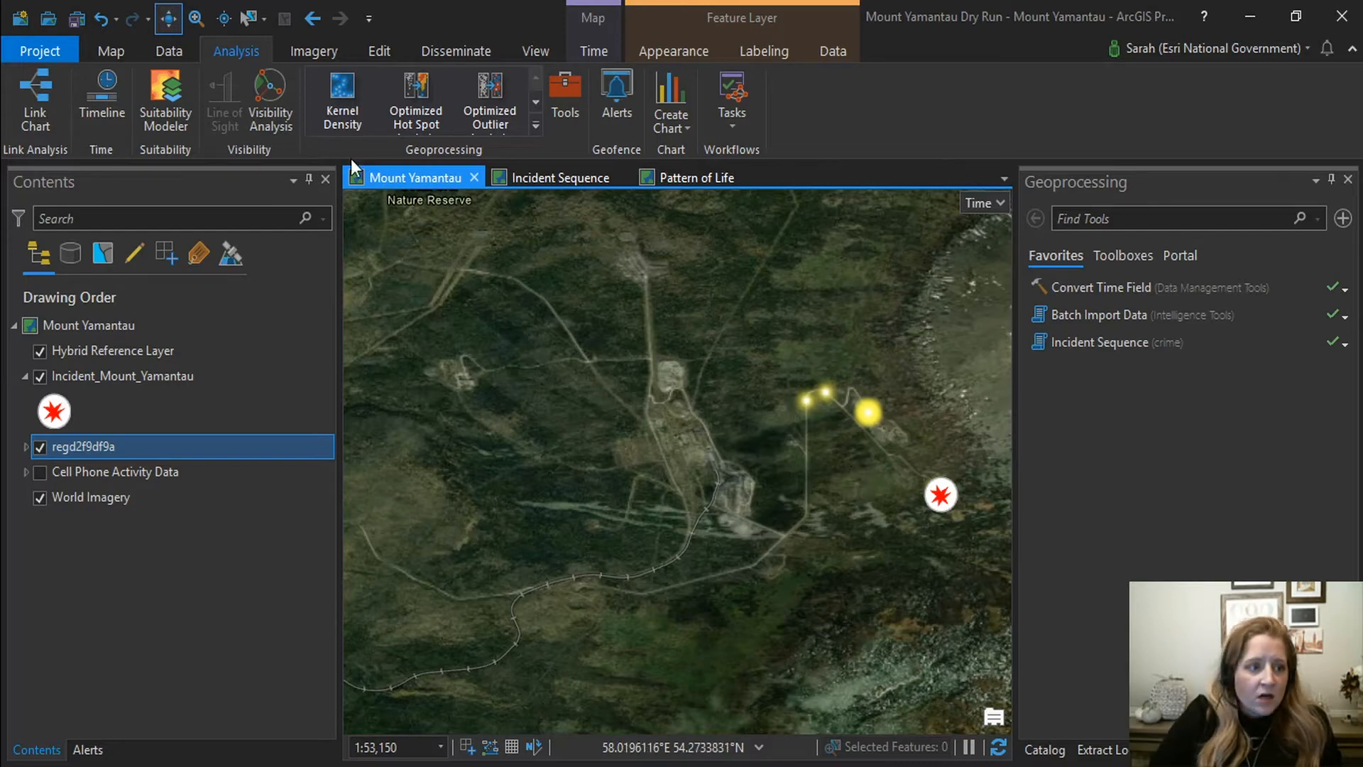
Create a new timeline for the map containing the regd2f9df9a layer, with Location as the display field.
{"action": "left_click", "coordinate": [97, 91]}
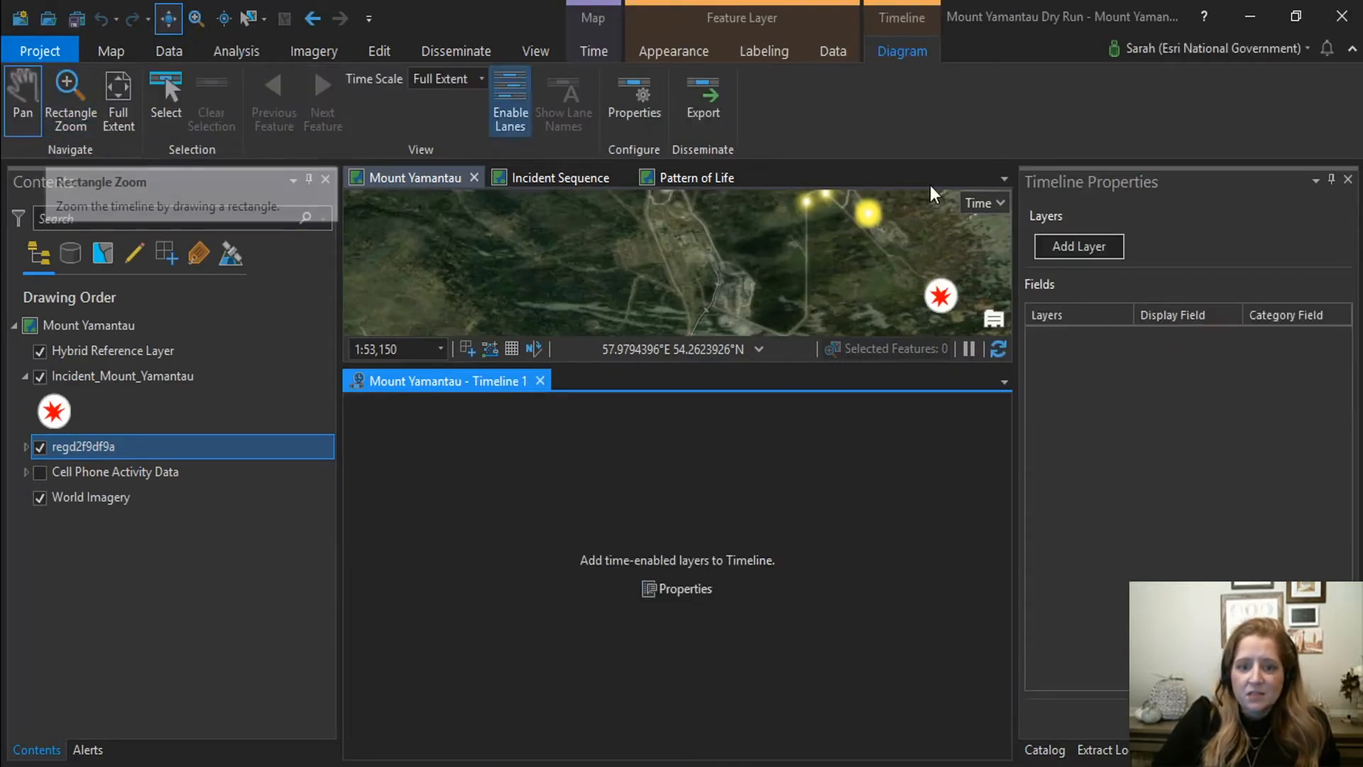
{"action": "left_click", "coordinate": [1080, 246]}
{"action": "left_click", "coordinate": [1344, 279]}
{"action": "left_click", "coordinate": [1311, 322]}
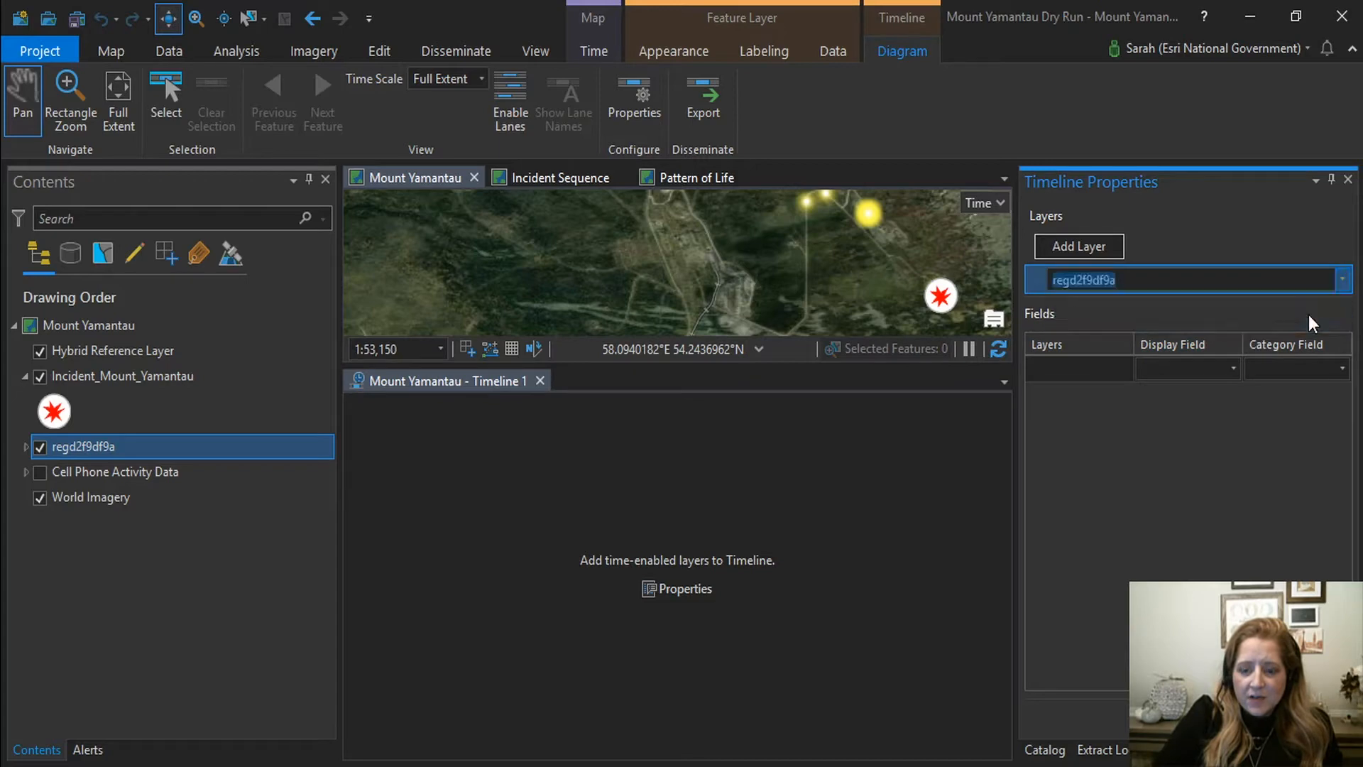
{"action": "left_click", "coordinate": [1234, 373]}
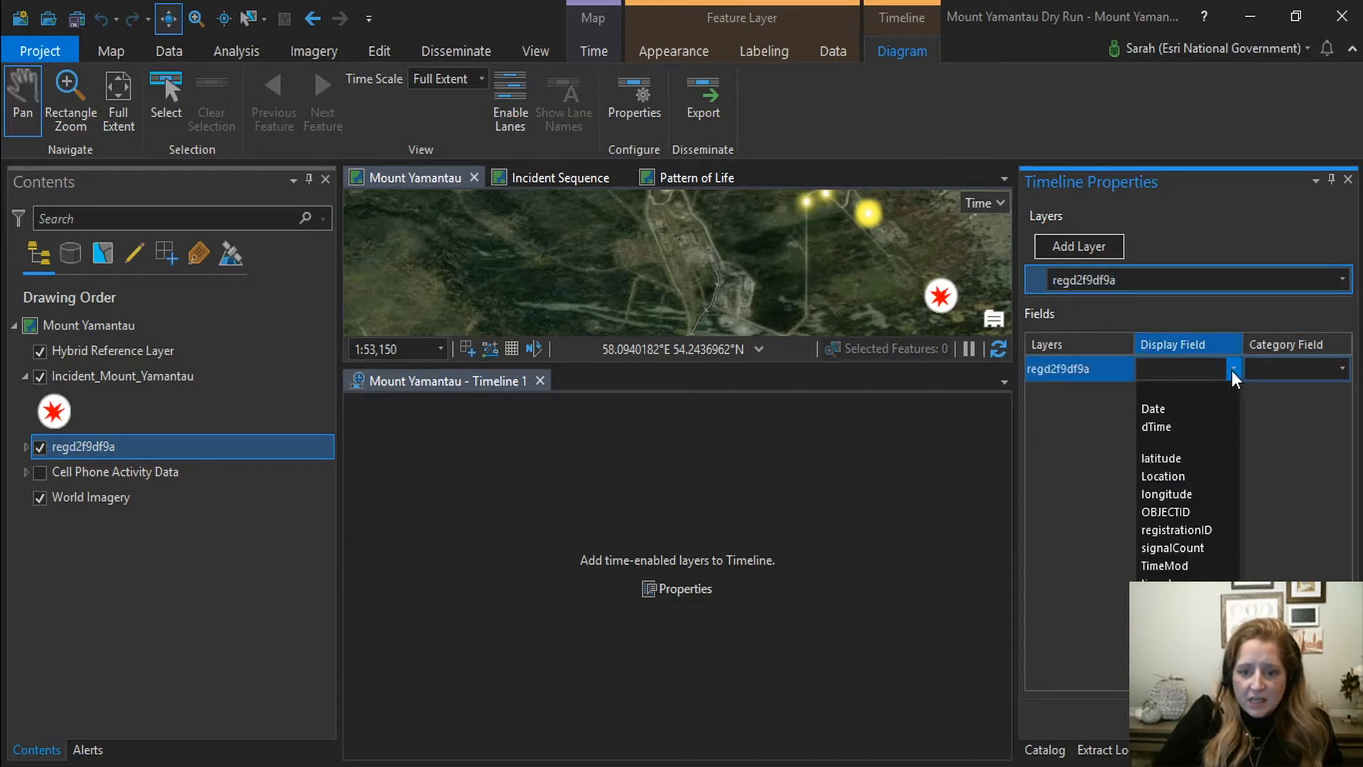
{"action": "left_click", "coordinate": [1200, 476]}
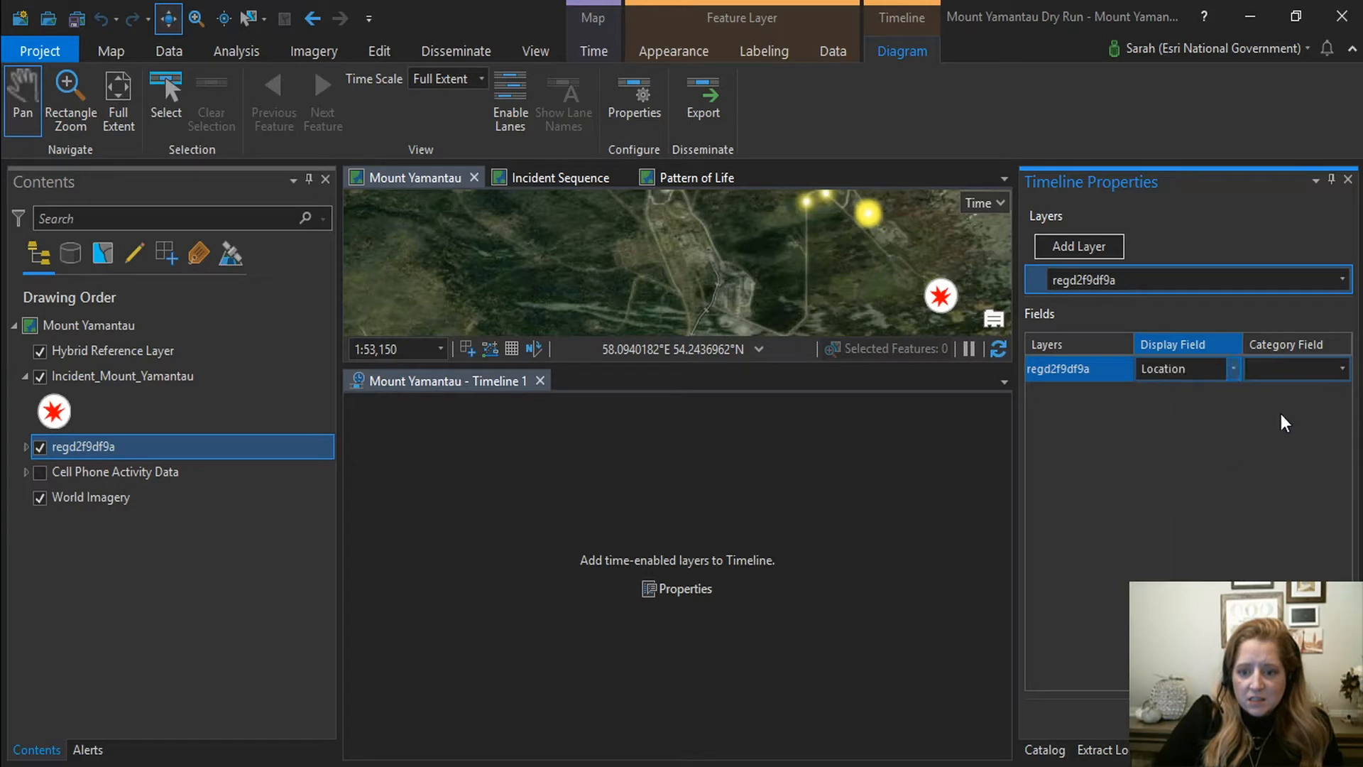
Set the category field of the regd2f9df9a layer to TimeMod and apply the timeline properties.
{"action": "left_click", "coordinate": [1346, 372]}
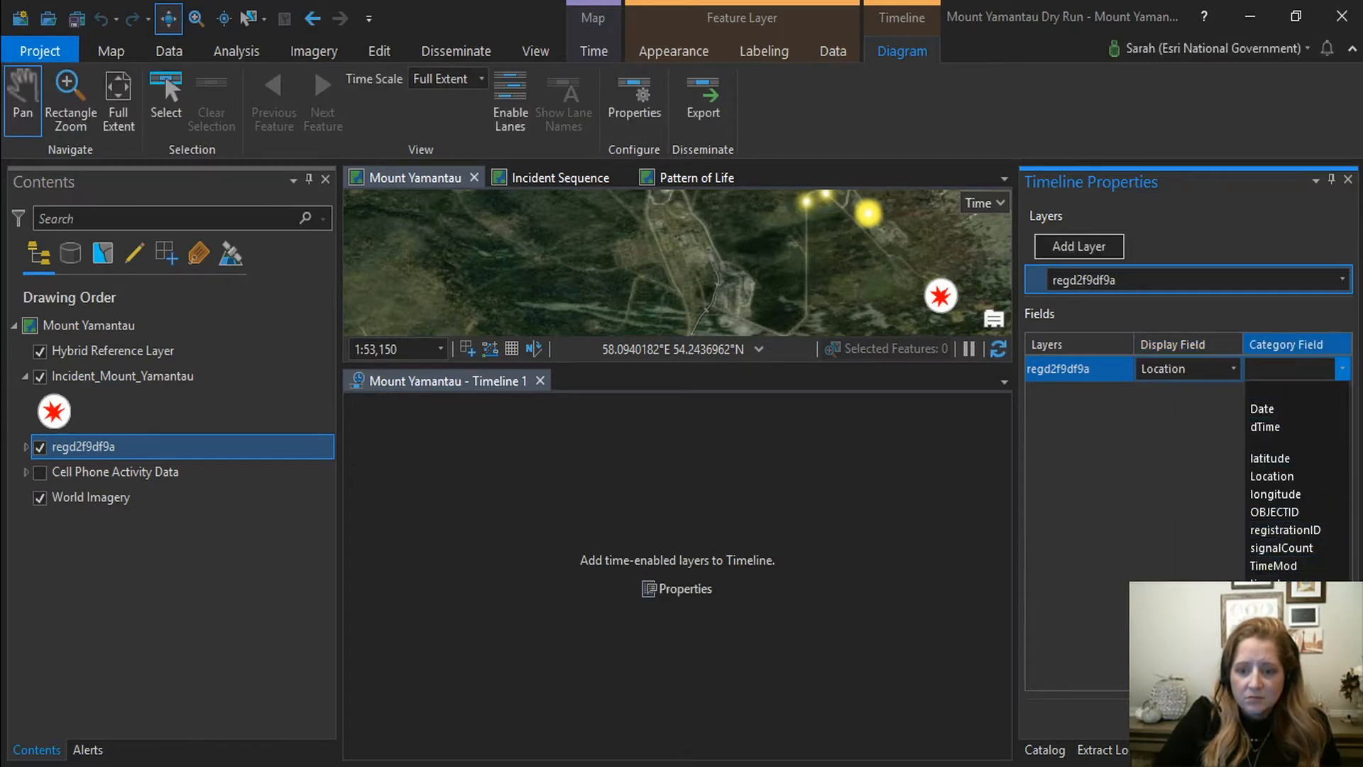
{"action": "left_click", "coordinate": [1274, 602]}
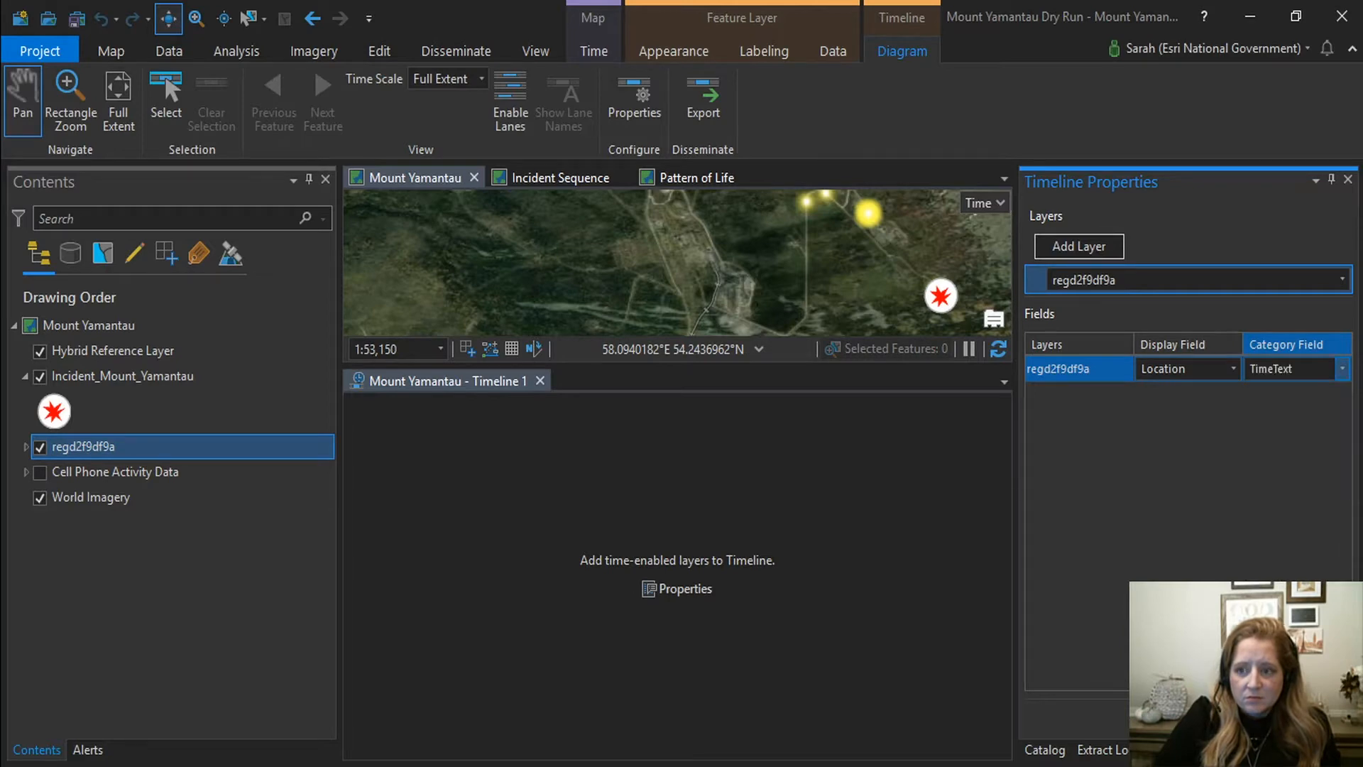
{"action": "left_click", "coordinate": [1318, 719]}
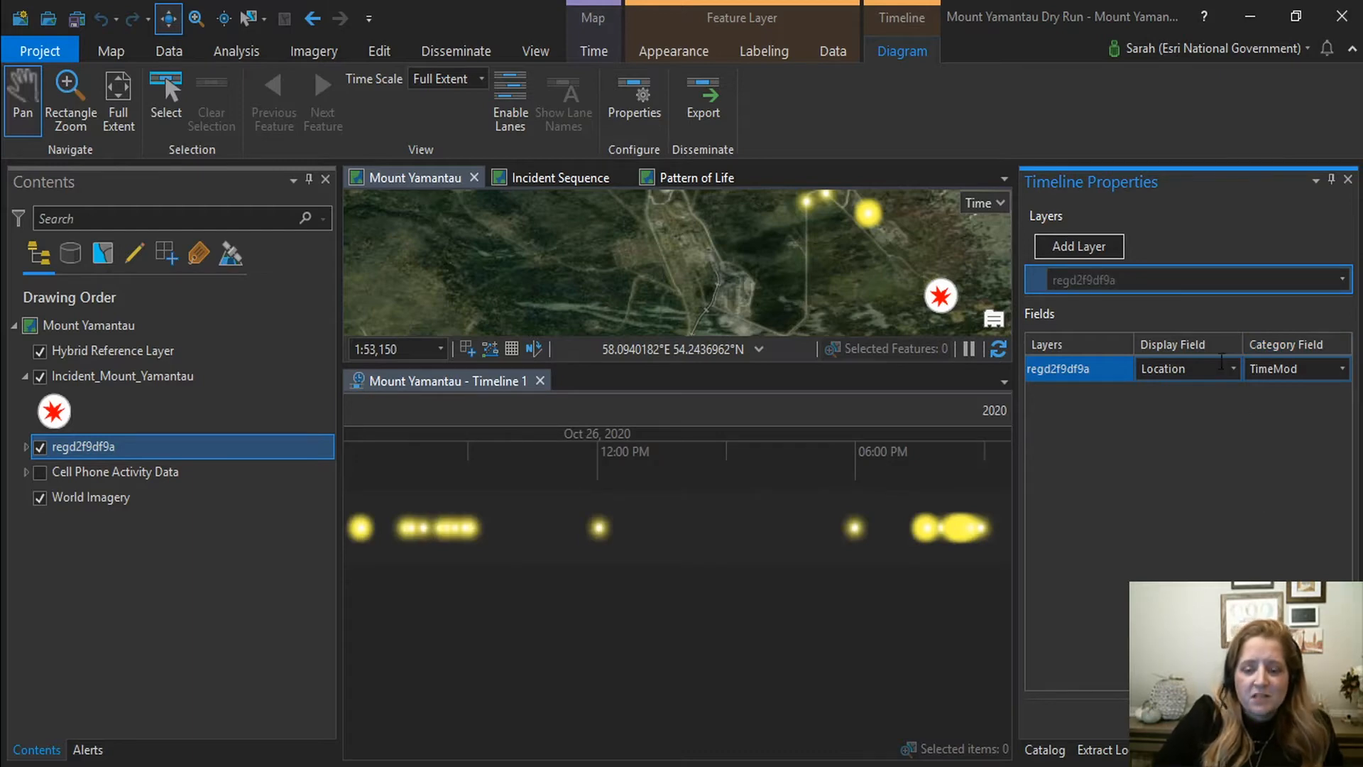
Add the Incident_Mount_Yamantau layer to the timeline with Date_Time_Converted as its display field.
{"action": "left_click", "coordinate": [1102, 247]}
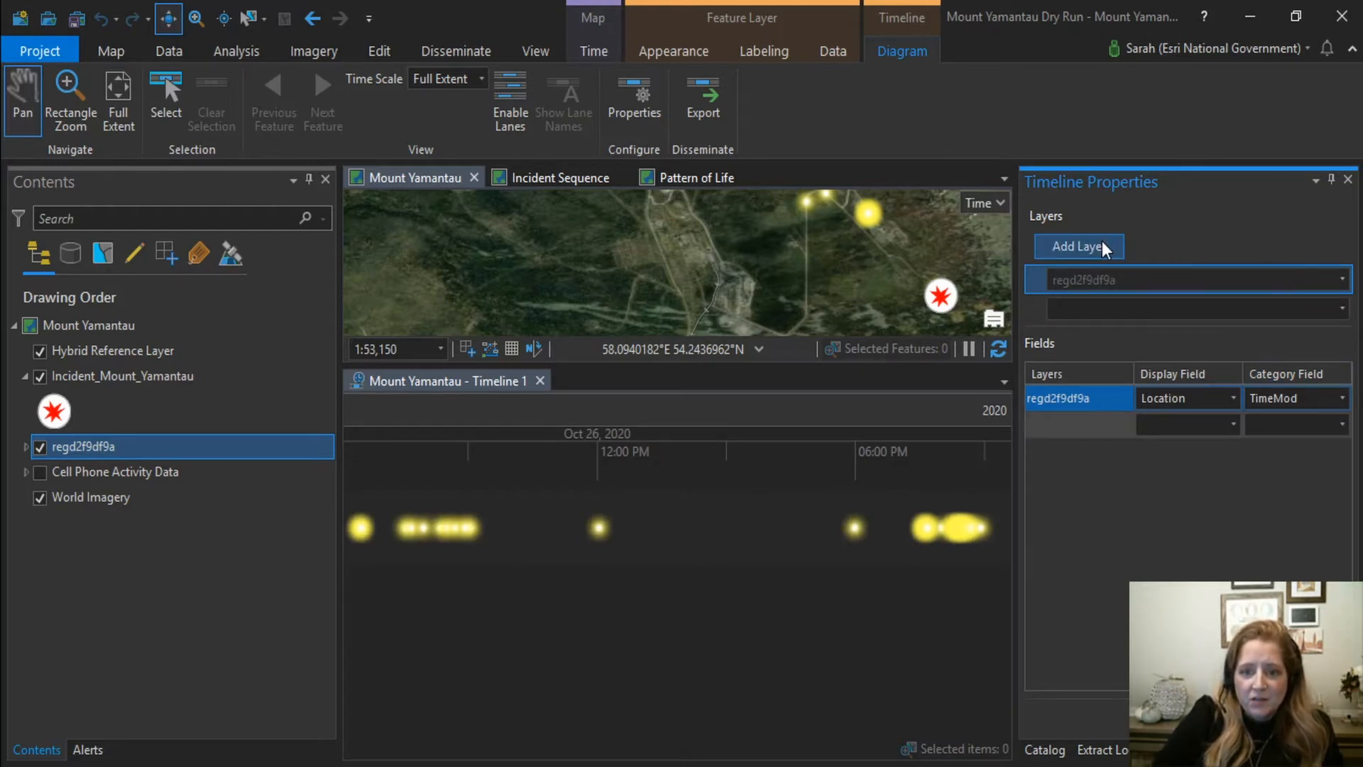
{"action": "left_click", "coordinate": [1342, 310]}
{"action": "left_click", "coordinate": [1281, 331]}
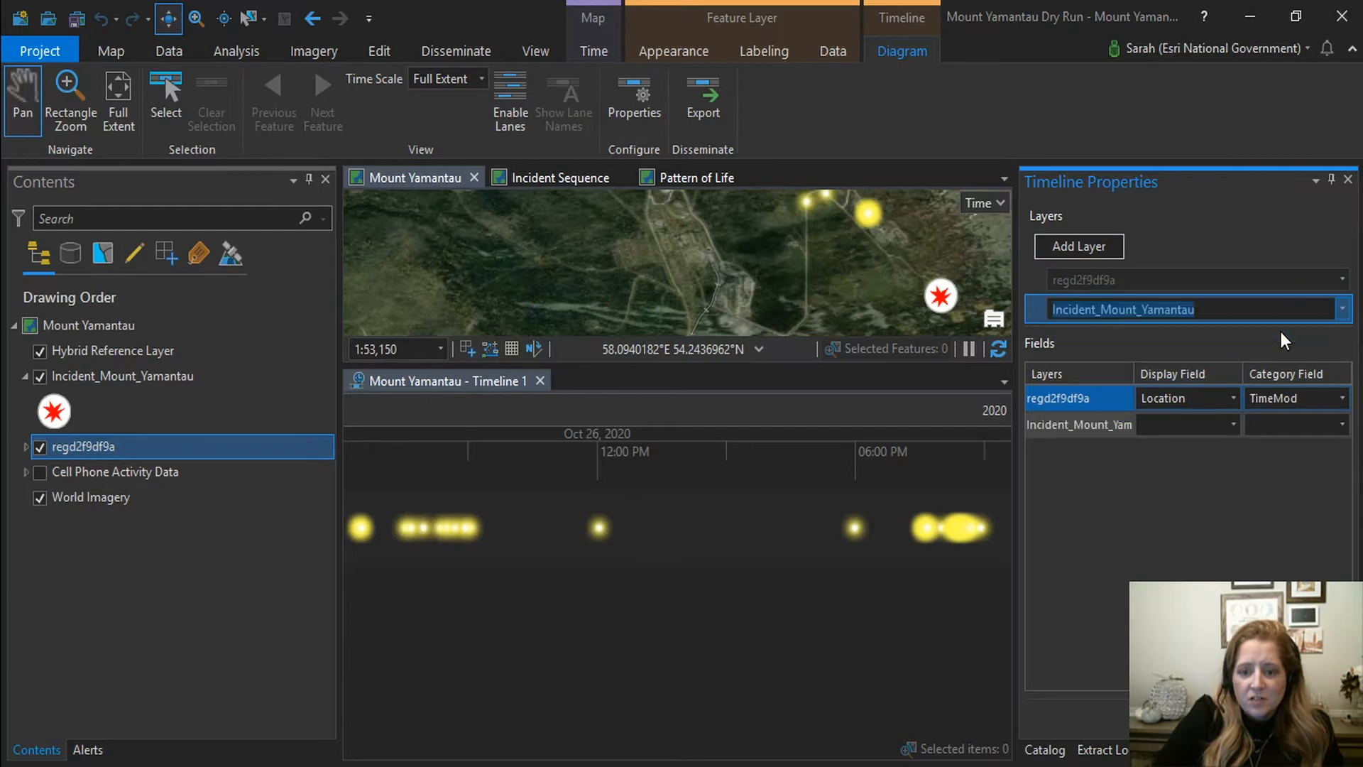
{"action": "left_click", "coordinate": [1236, 424]}
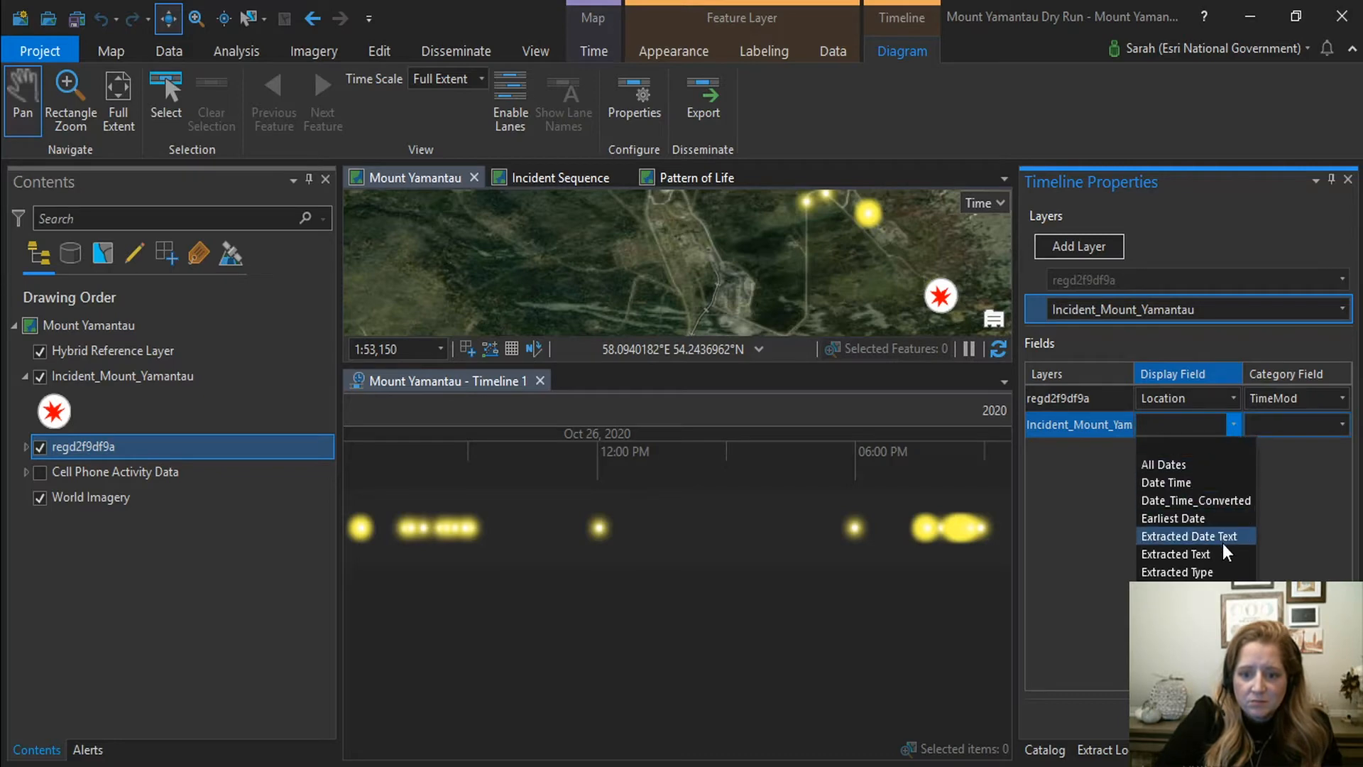
{"action": "left_click", "coordinate": [1196, 500]}
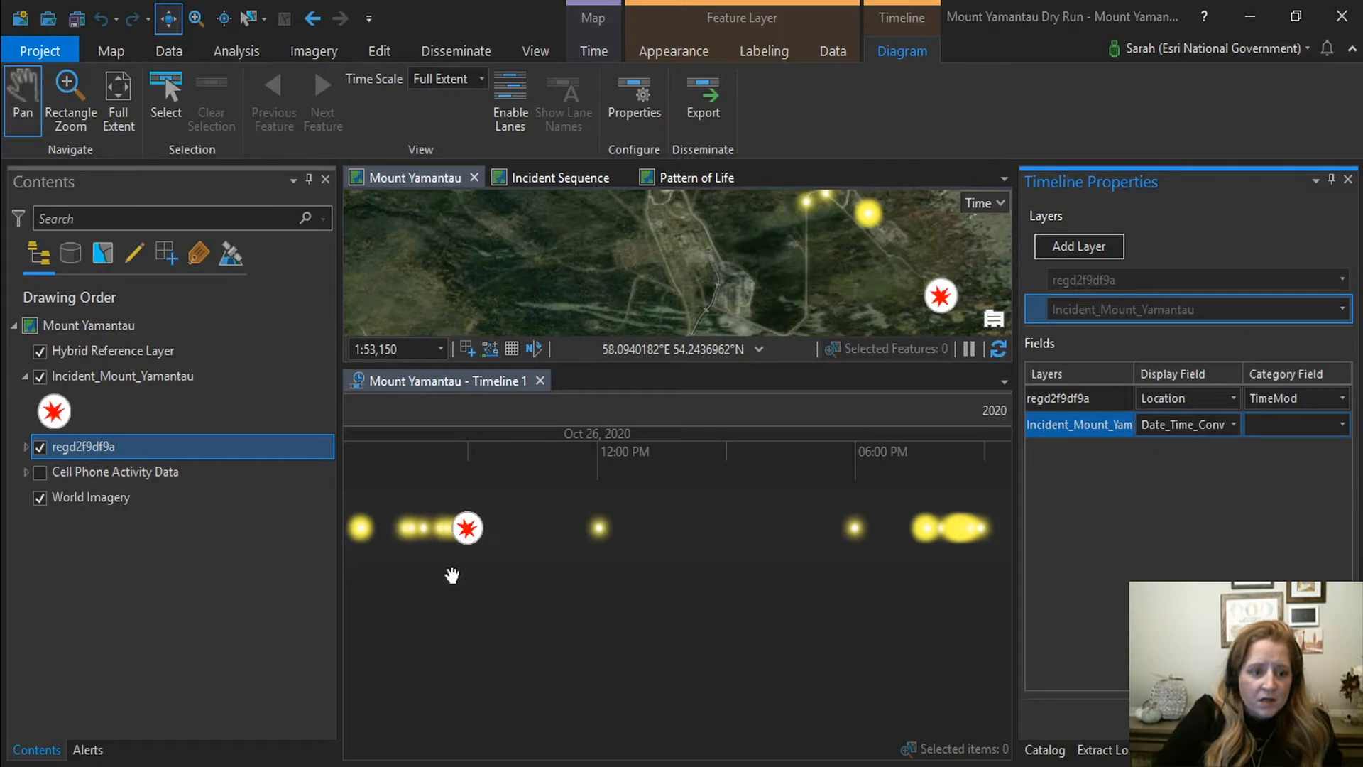
Select the phone activity from about 6:00 AM through the incident on the timeline, and enlarge the map view above it.
{"action": "left_click", "coordinate": [461, 572]}
{"action": "mouse_move", "coordinate": [461, 572]}
{"action": "left_mouse_down"}
{"action": "mouse_move", "coordinate": [654, 568]}
{"action": "mouse_move", "coordinate": [732, 543]}
{"action": "left_mouse_up"}
{"action": "scroll", "coordinate": [731, 543], "scroll_direction": "up", "scroll_amount": 3}
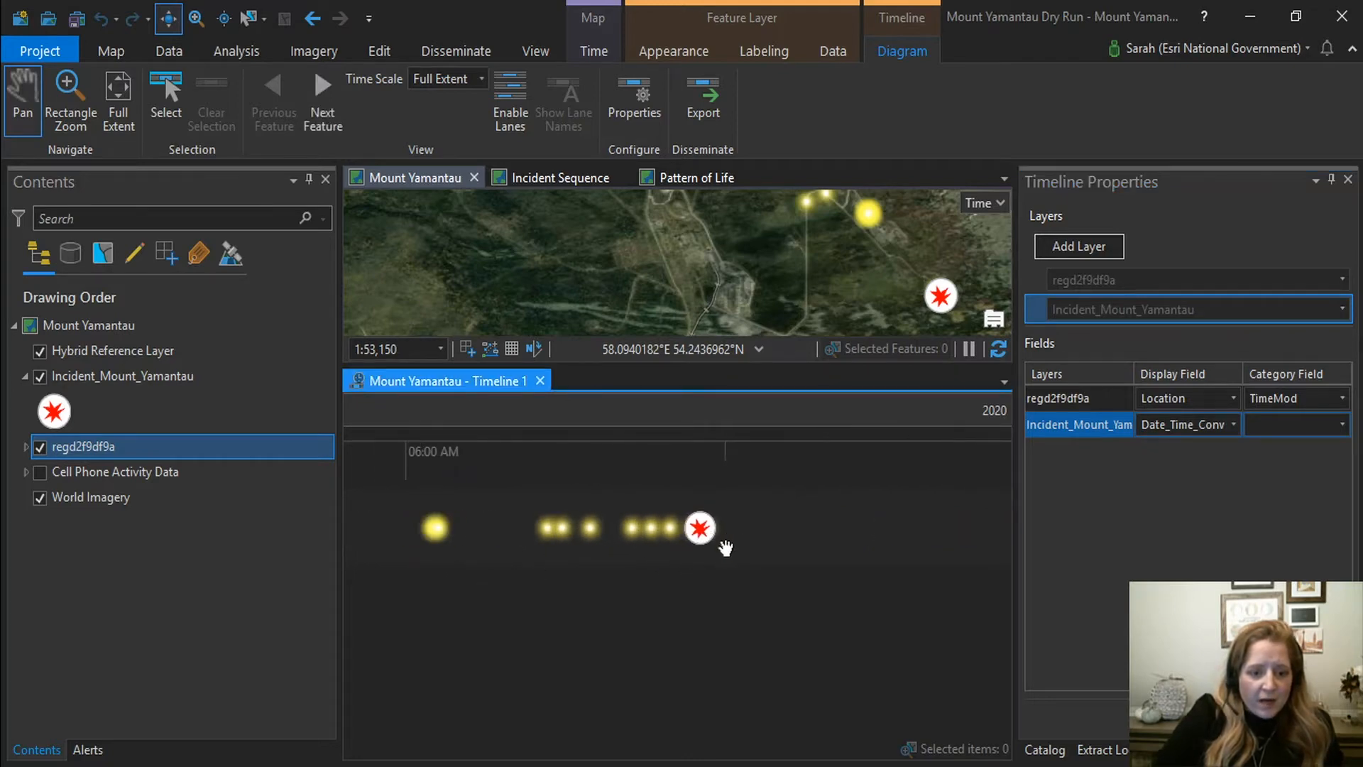
{"action": "left_click_drag", "start_coordinate": [668, 574], "coordinate": [721, 570]}
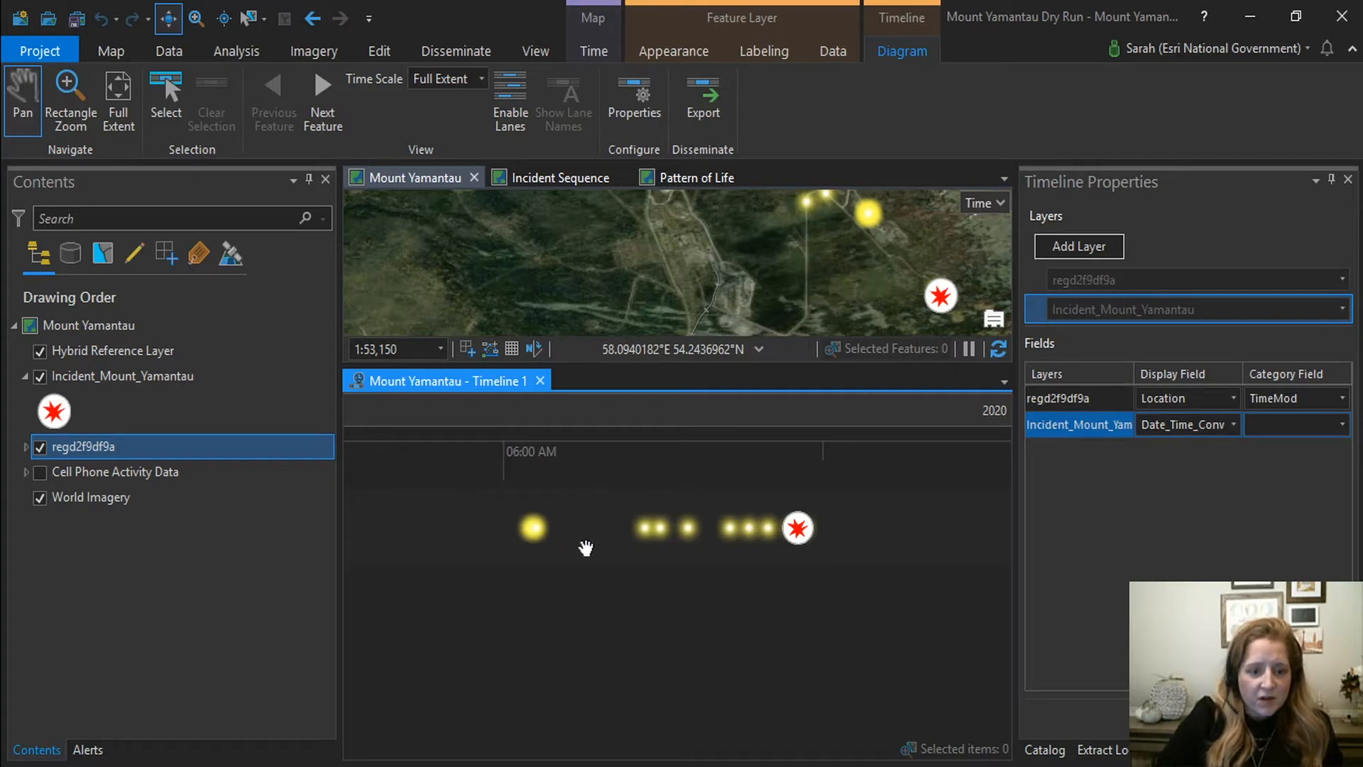
{"action": "mouse_move", "coordinate": [795, 534]}
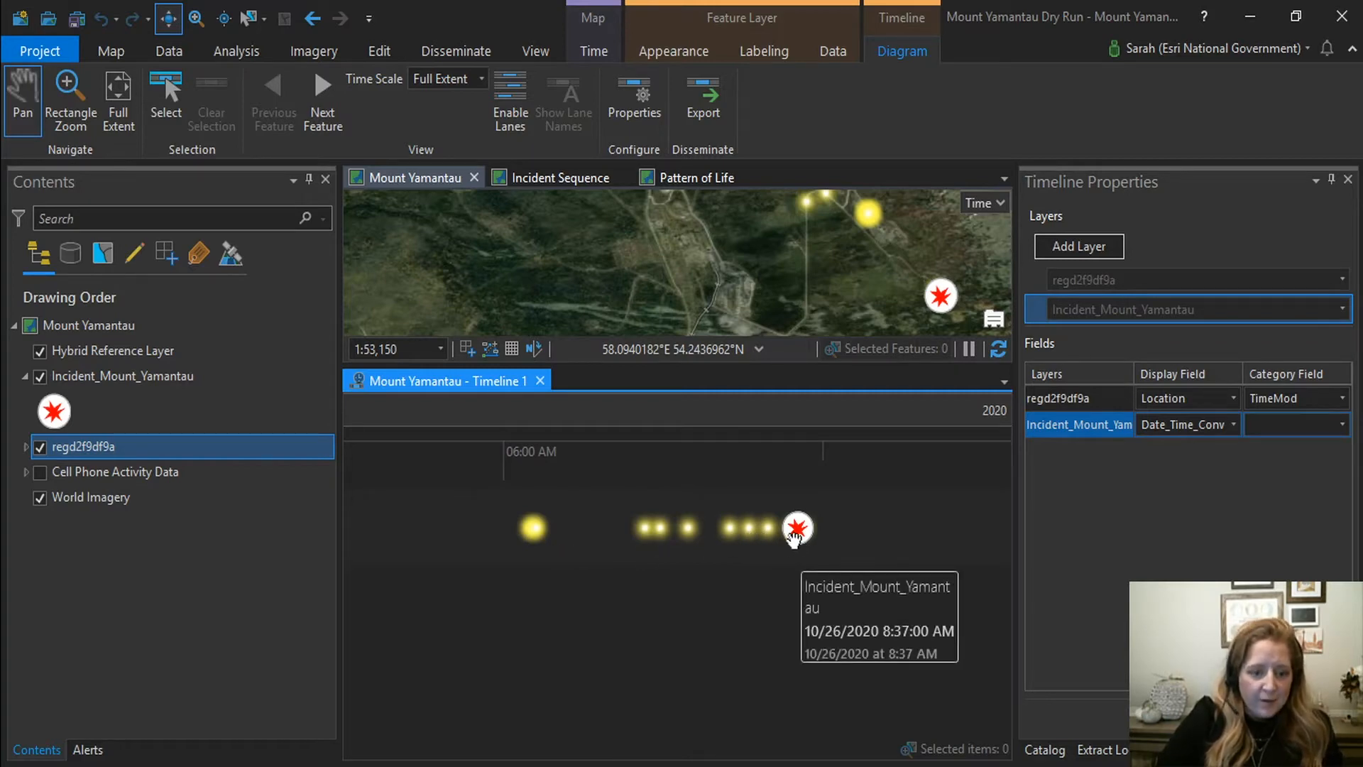
{"action": "left_click", "coordinate": [170, 78]}
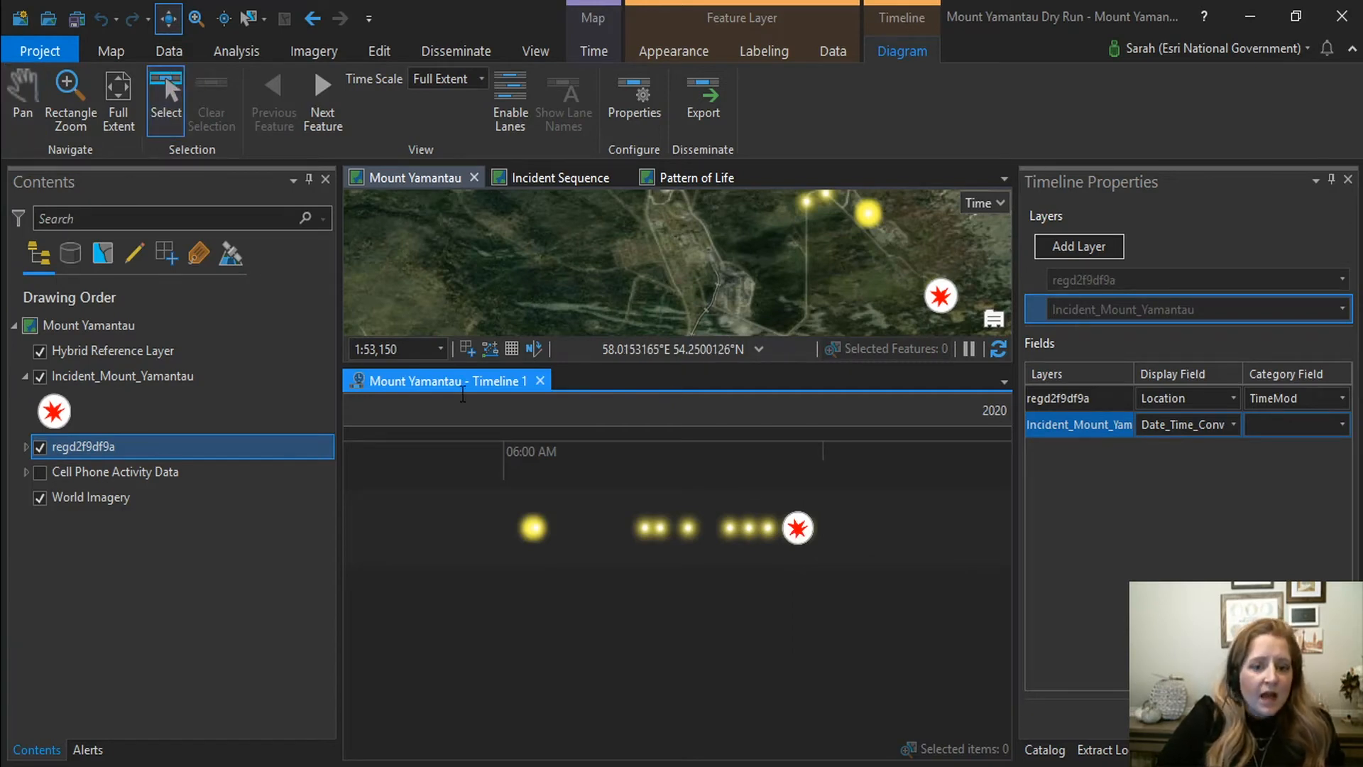
{"action": "left_click_drag", "start_coordinate": [502, 485], "coordinate": [871, 566]}
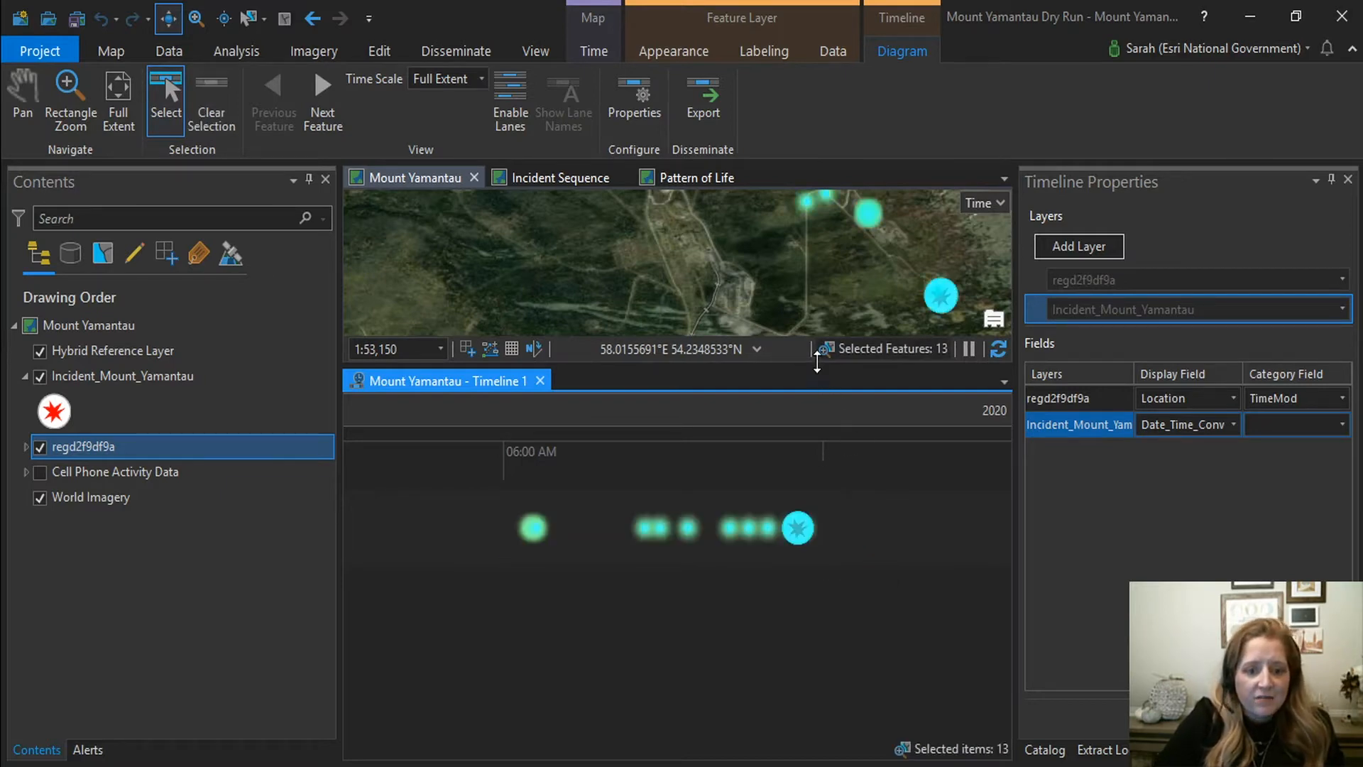
{"action": "left_click_drag", "start_coordinate": [818, 362], "coordinate": [836, 502]}
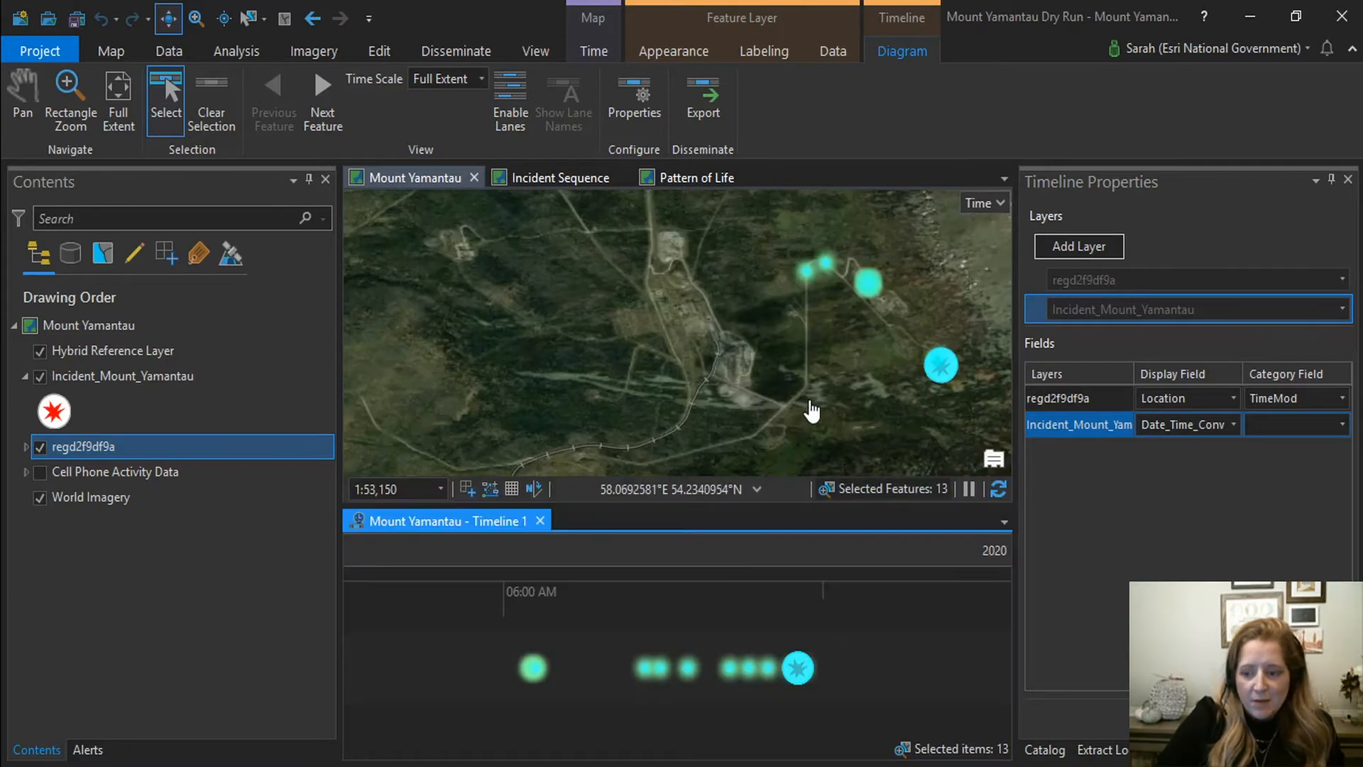
{"action": "left_click", "coordinate": [941, 365]}
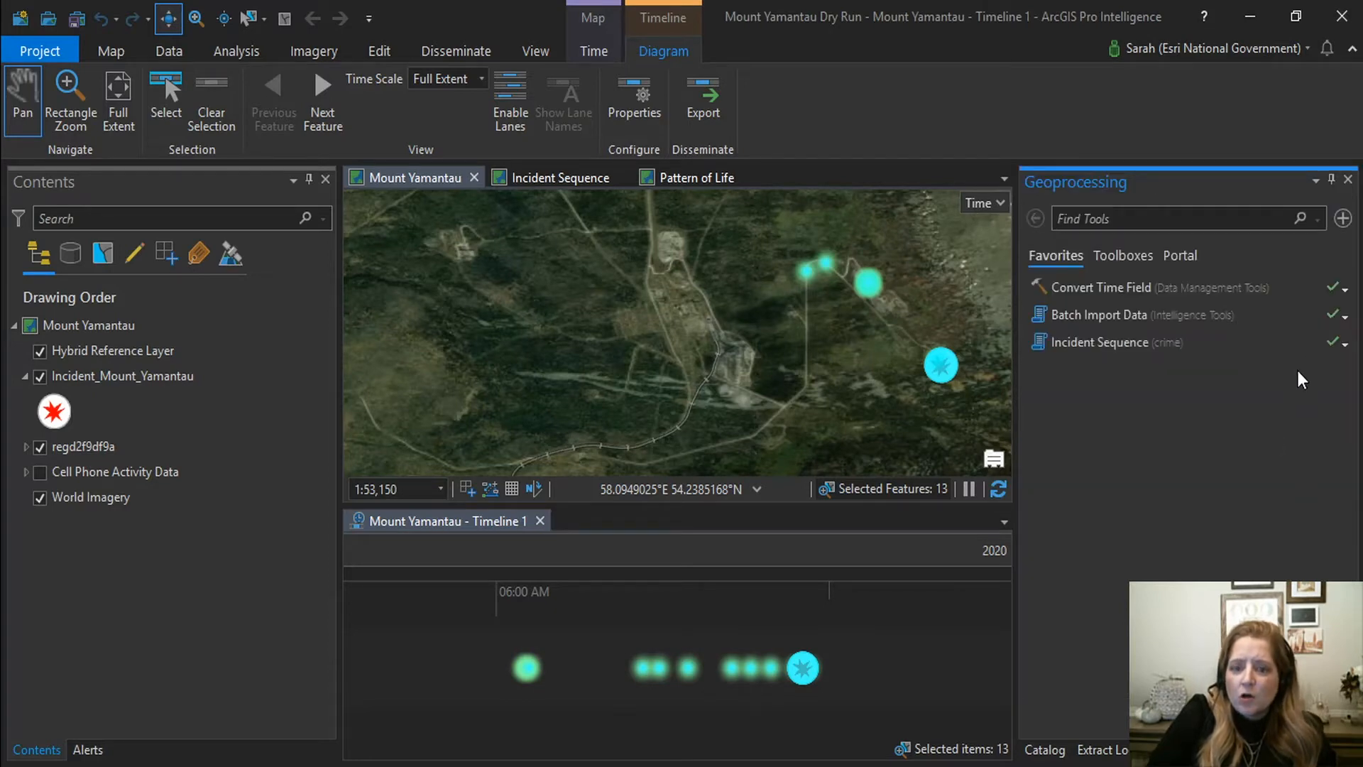
Rerun the Incident Sequence tool from its November 13, 2020 8:09:48 AM run, using regd2f9df9a as input and TimeMod as sort field.
{"action": "left_click", "coordinate": [1341, 349]}
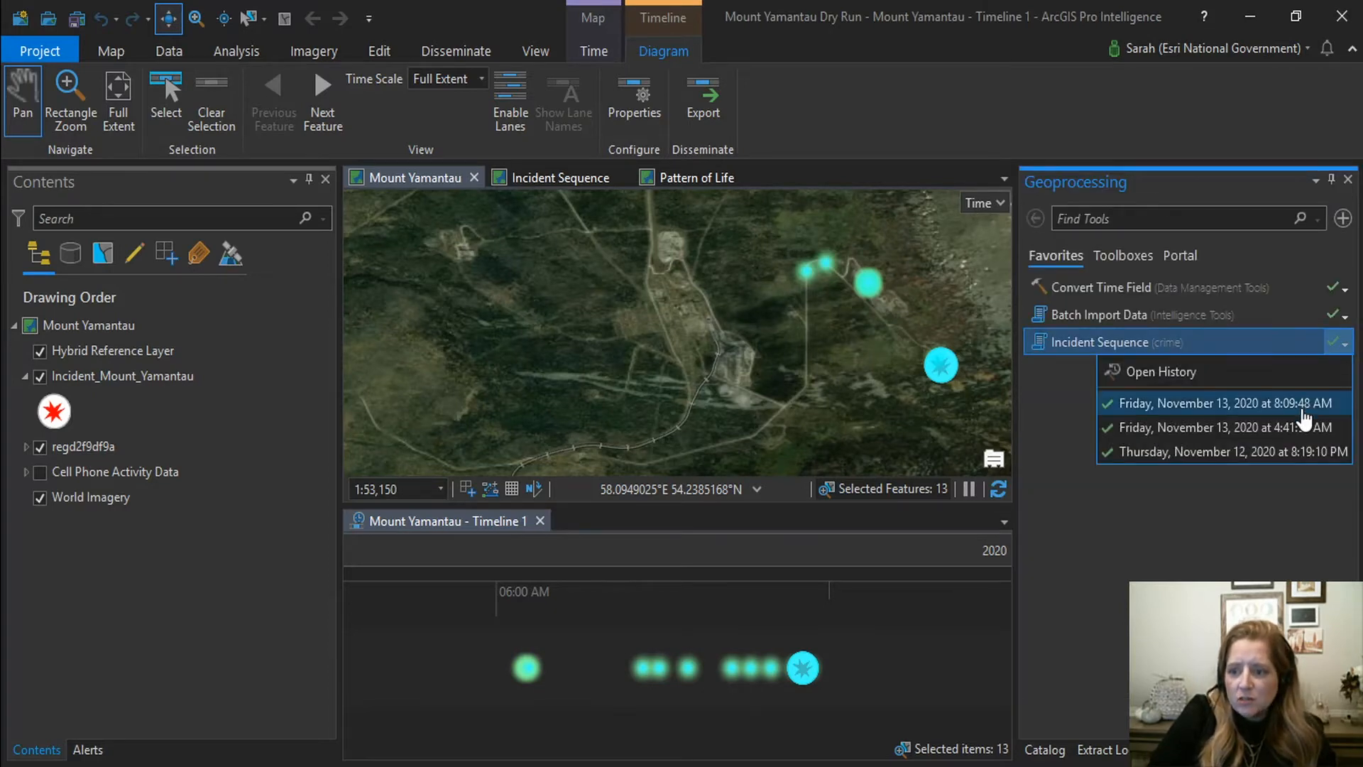
{"action": "left_click", "coordinate": [1307, 415]}
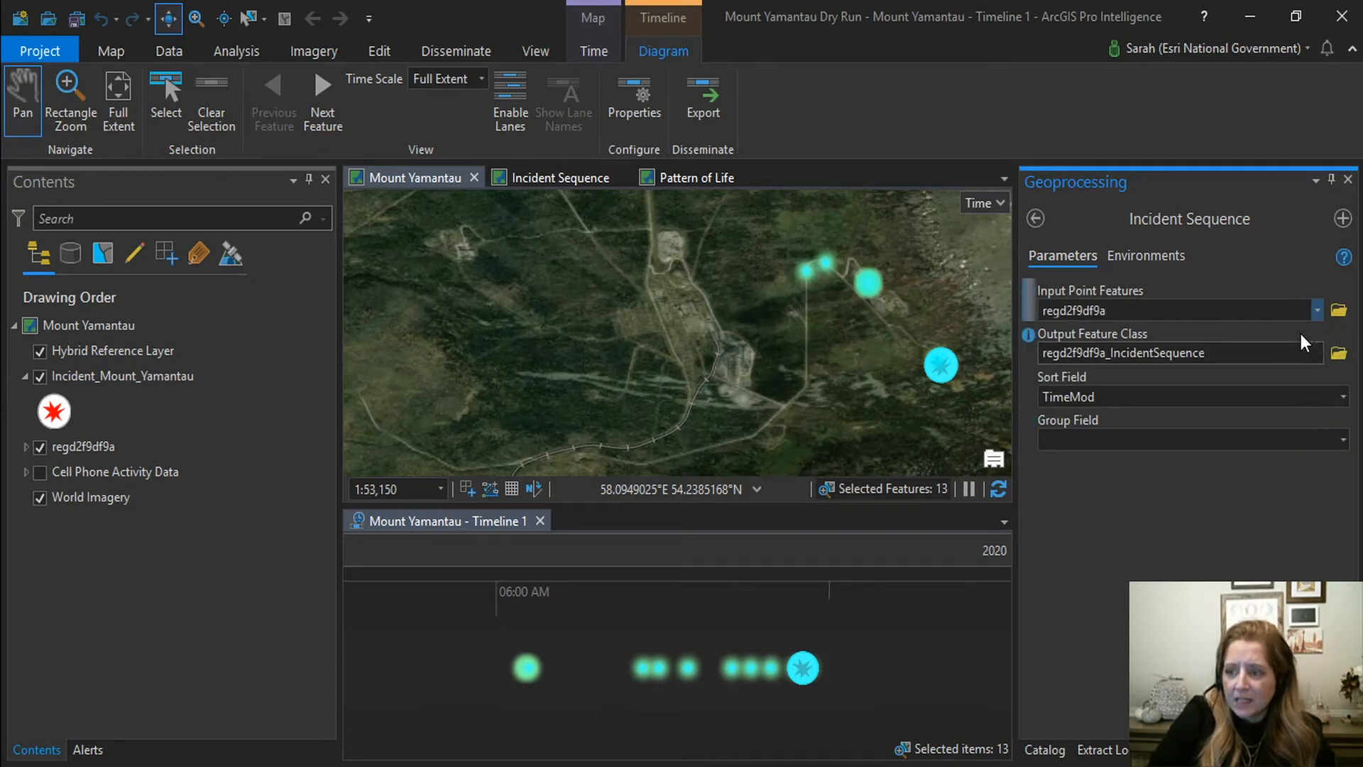
{"action": "left_click", "coordinate": [1328, 722]}
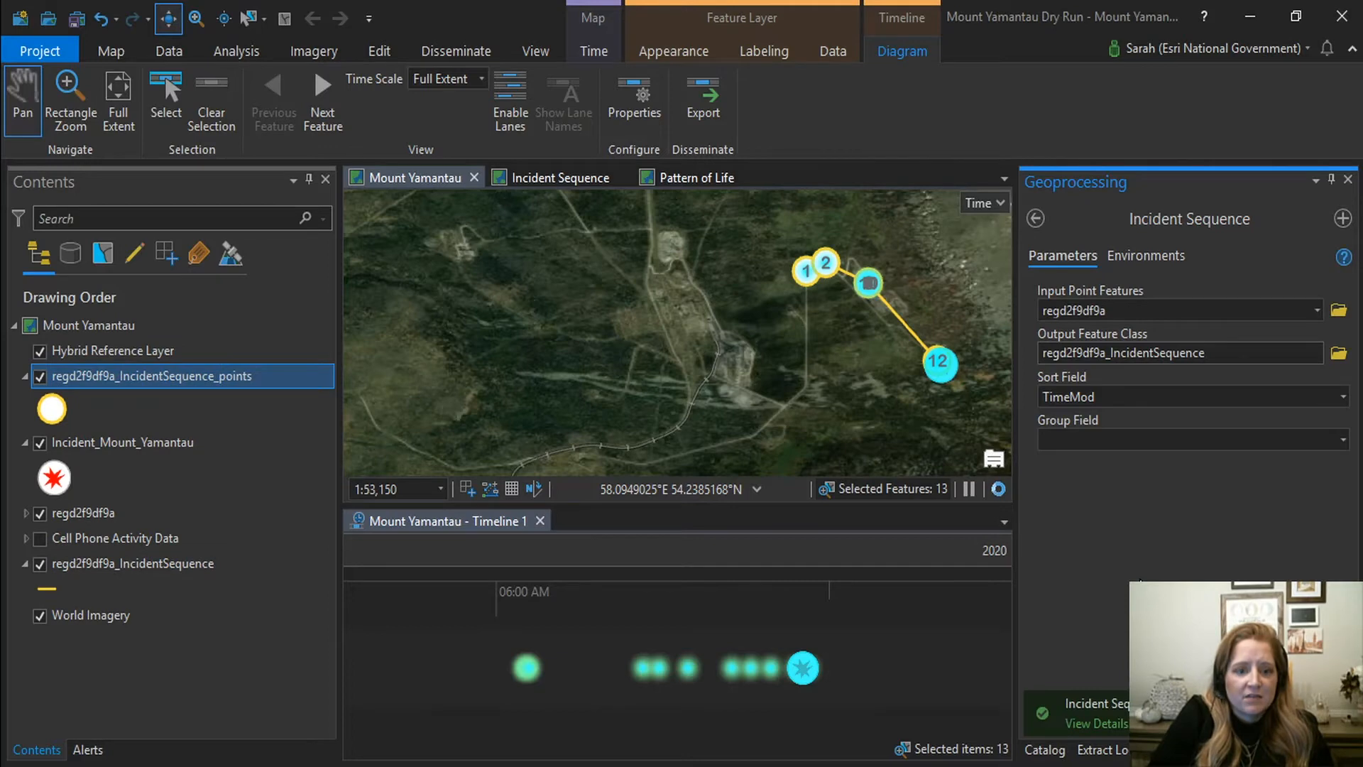
Close the timeline and clear the selected features on the Mount Yamantau map.
{"action": "scroll", "coordinate": [872, 369], "scroll_direction": "up", "scroll_amount": 1}
{"action": "left_click_drag", "start_coordinate": [811, 379], "coordinate": [660, 444]}
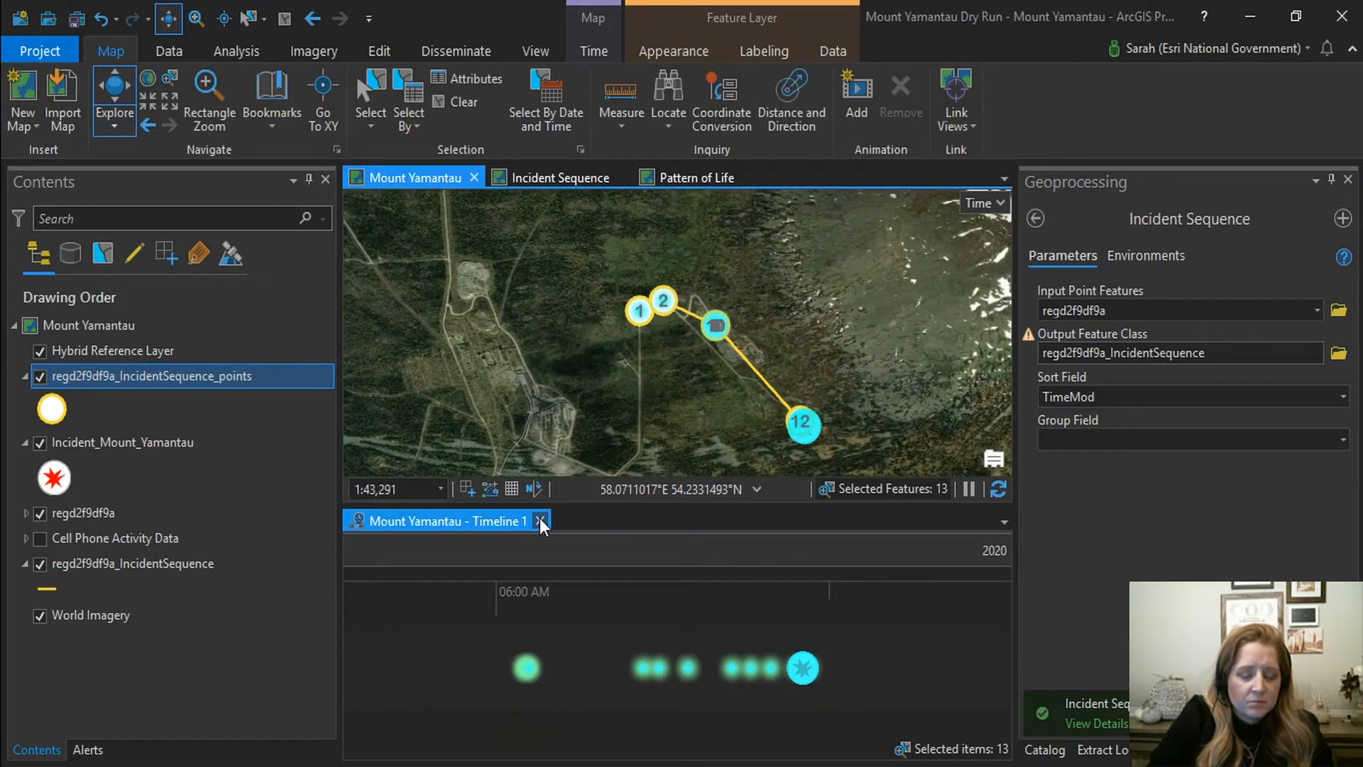
{"action": "left_click", "coordinate": [540, 520]}
{"action": "scroll", "coordinate": [820, 278], "scroll_direction": "up", "scroll_amount": 3}
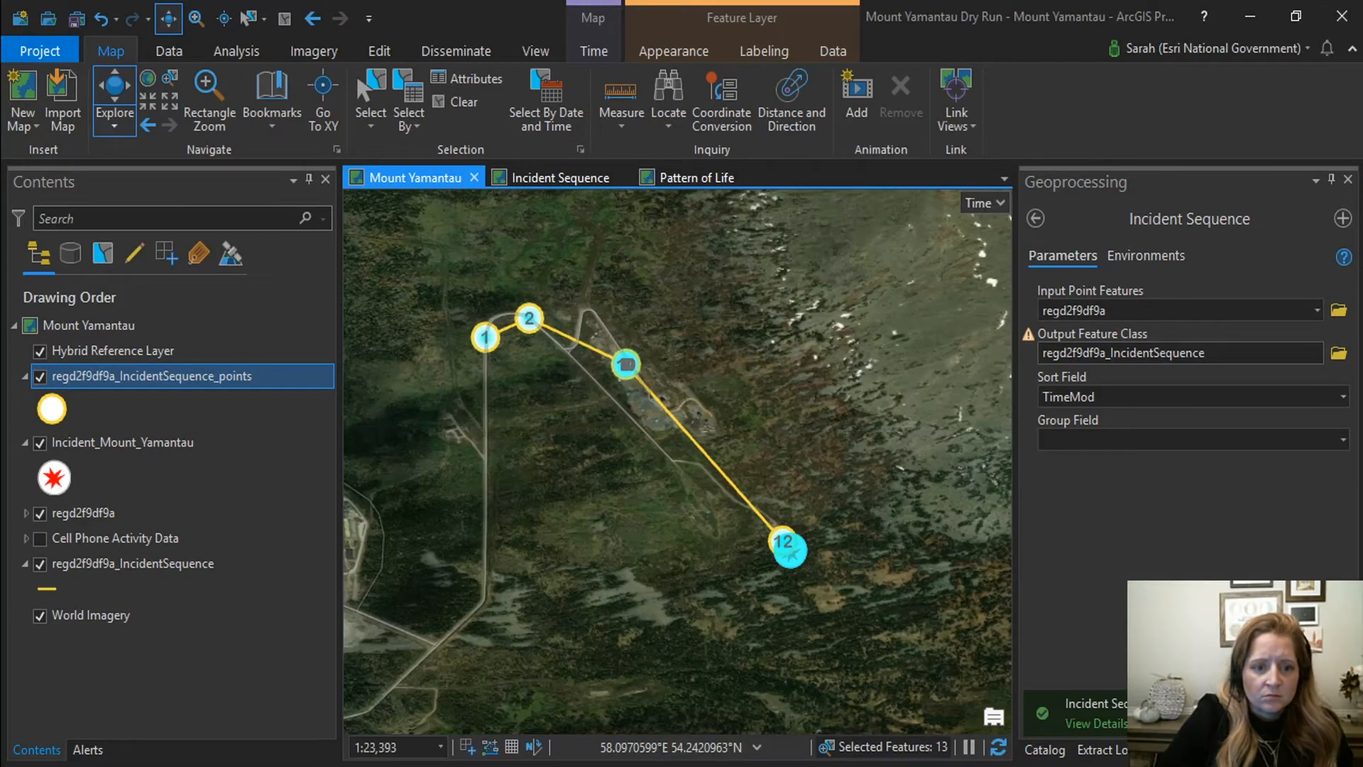
{"action": "left_click", "coordinate": [288, 20]}
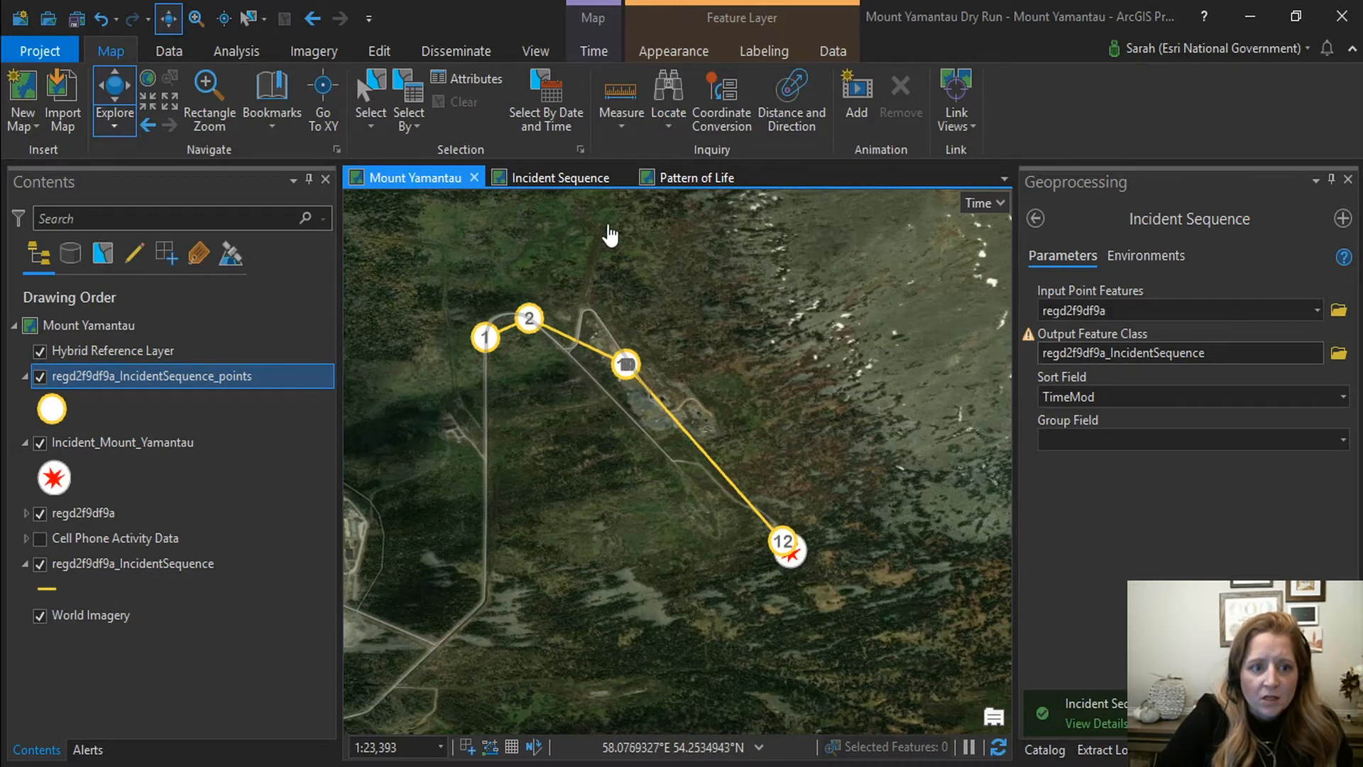
Open the Incident Sequence map and review its Export Map settings without exporting.
{"action": "left_click", "coordinate": [578, 182]}
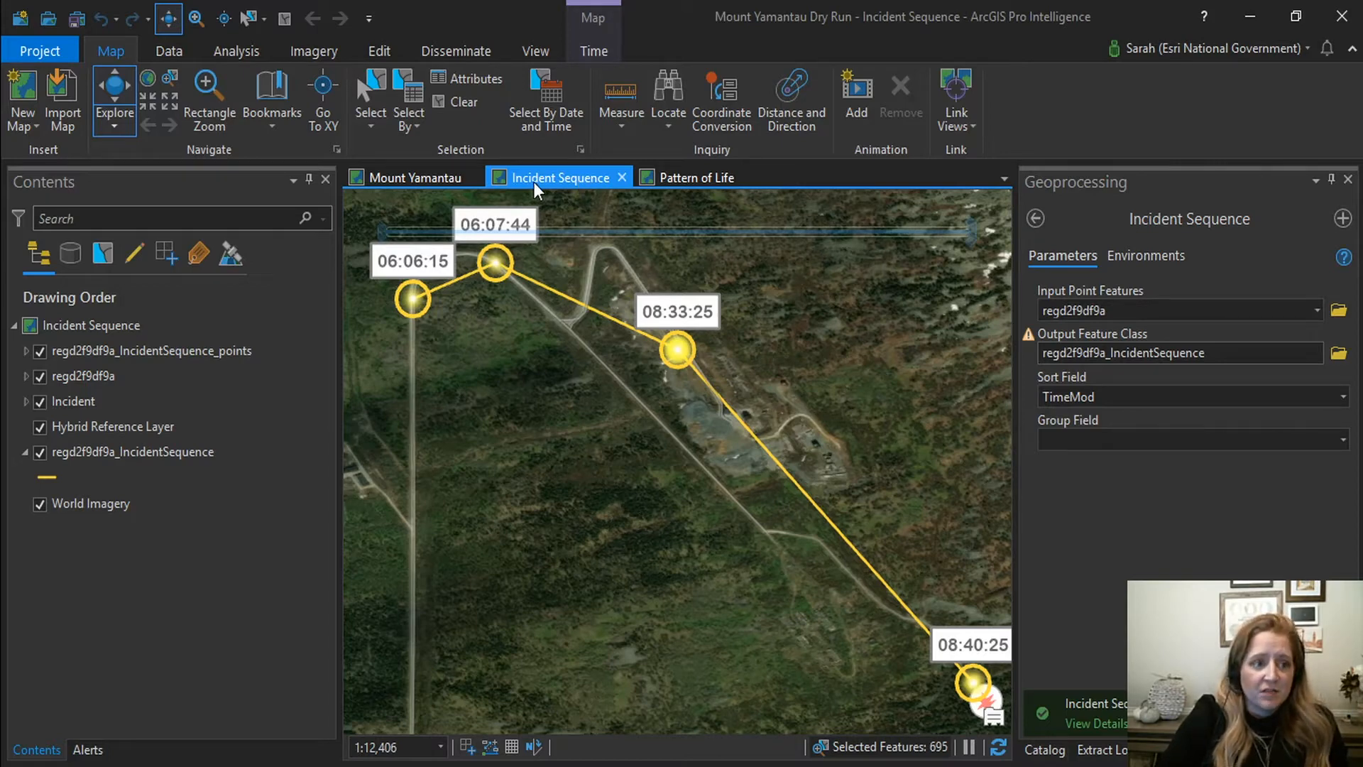
{"action": "left_click", "coordinate": [470, 55]}
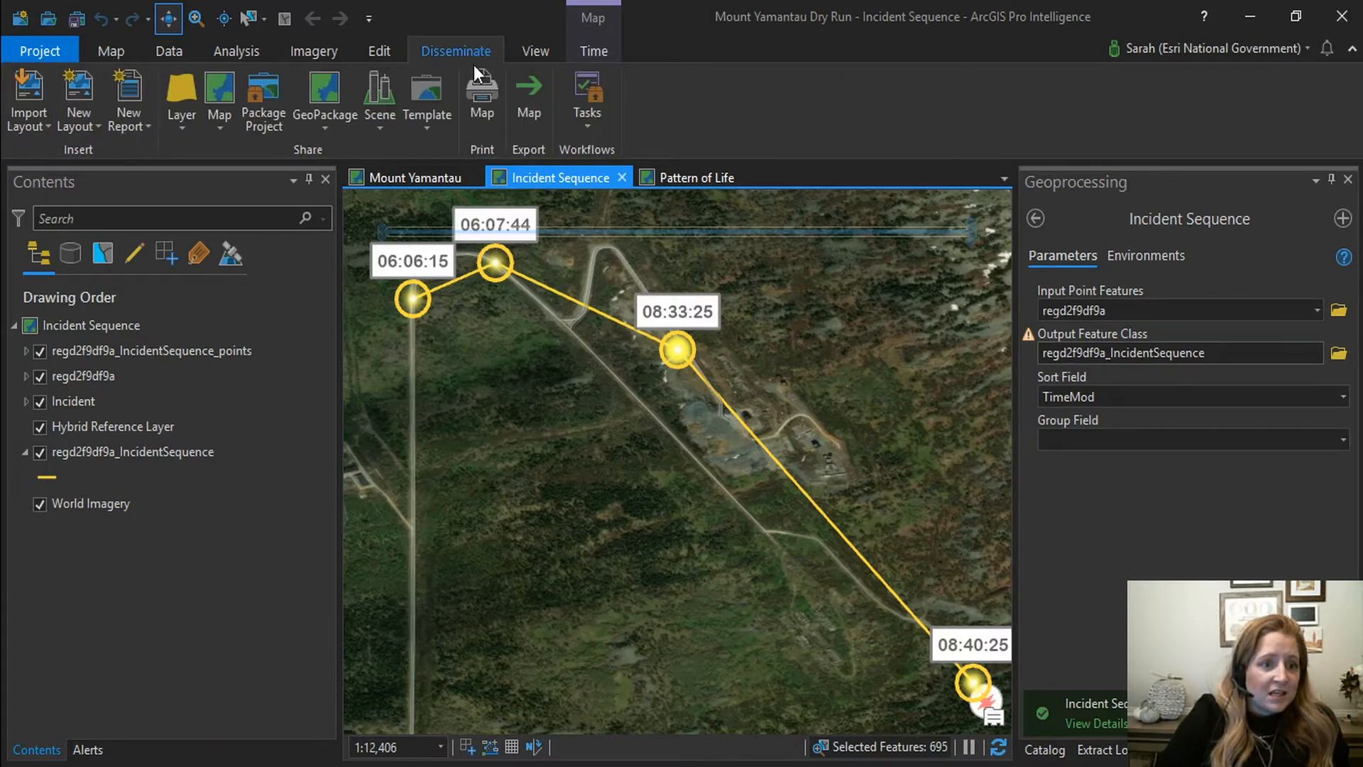
{"action": "left_click", "coordinate": [535, 81]}
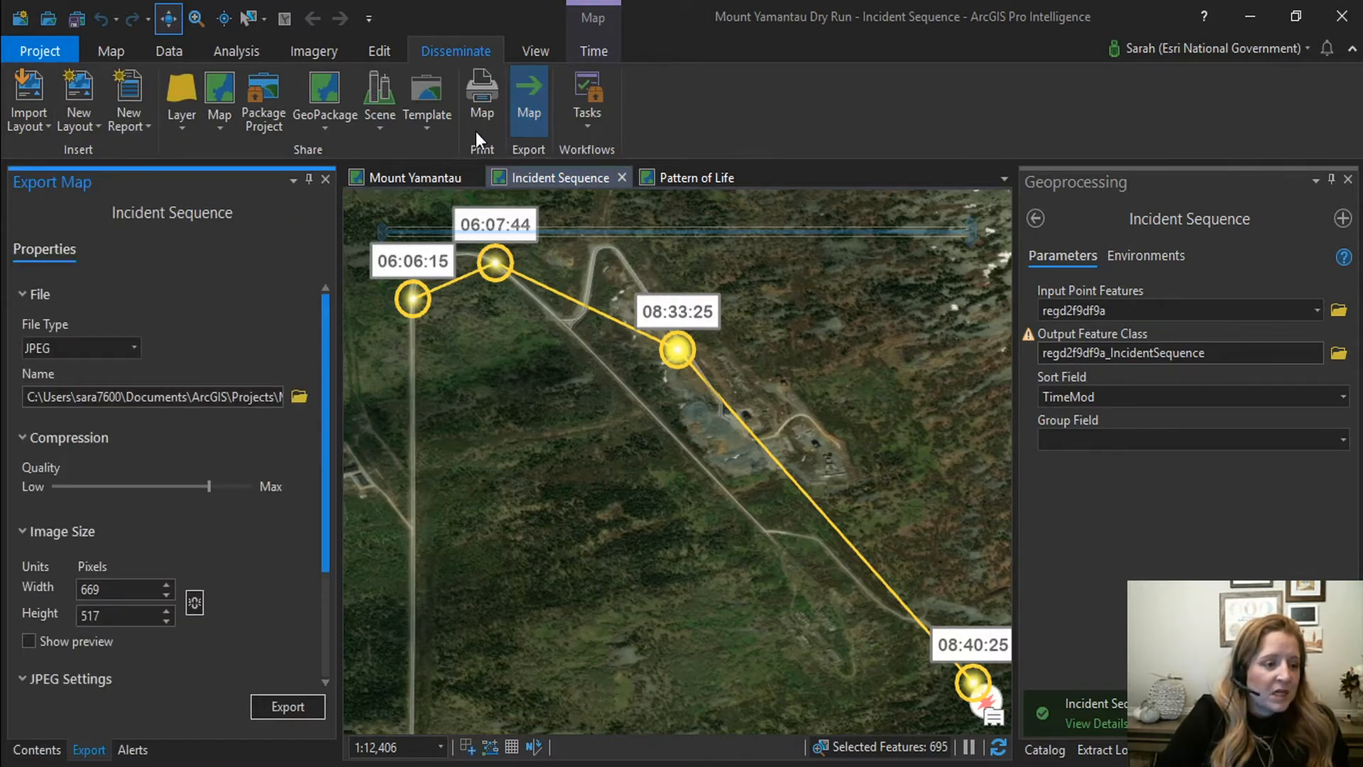
{"action": "scroll", "coordinate": [275, 368], "scroll_direction": "down", "scroll_amount": 3}
{"action": "scroll", "coordinate": [275, 368], "scroll_direction": "up", "scroll_amount": 3}
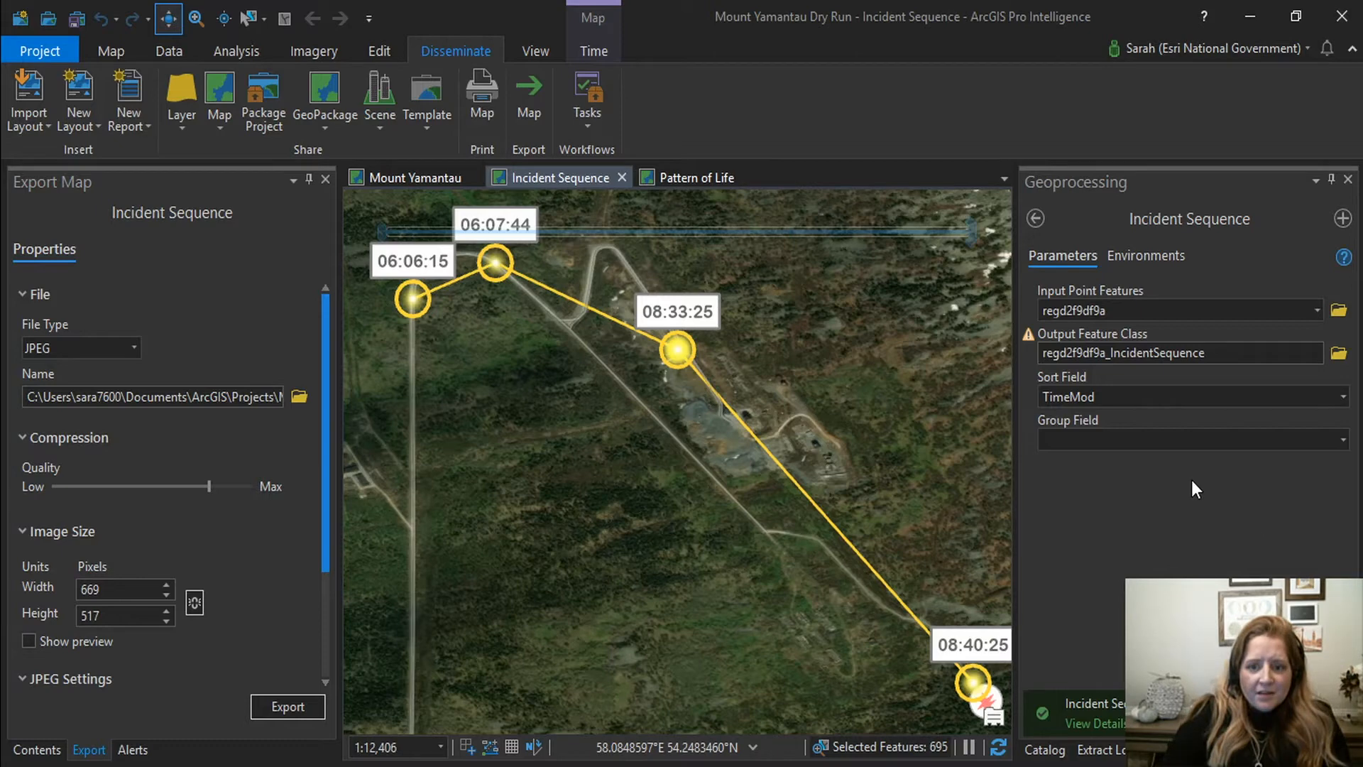
{"action": "left_click", "coordinate": [1046, 750]}
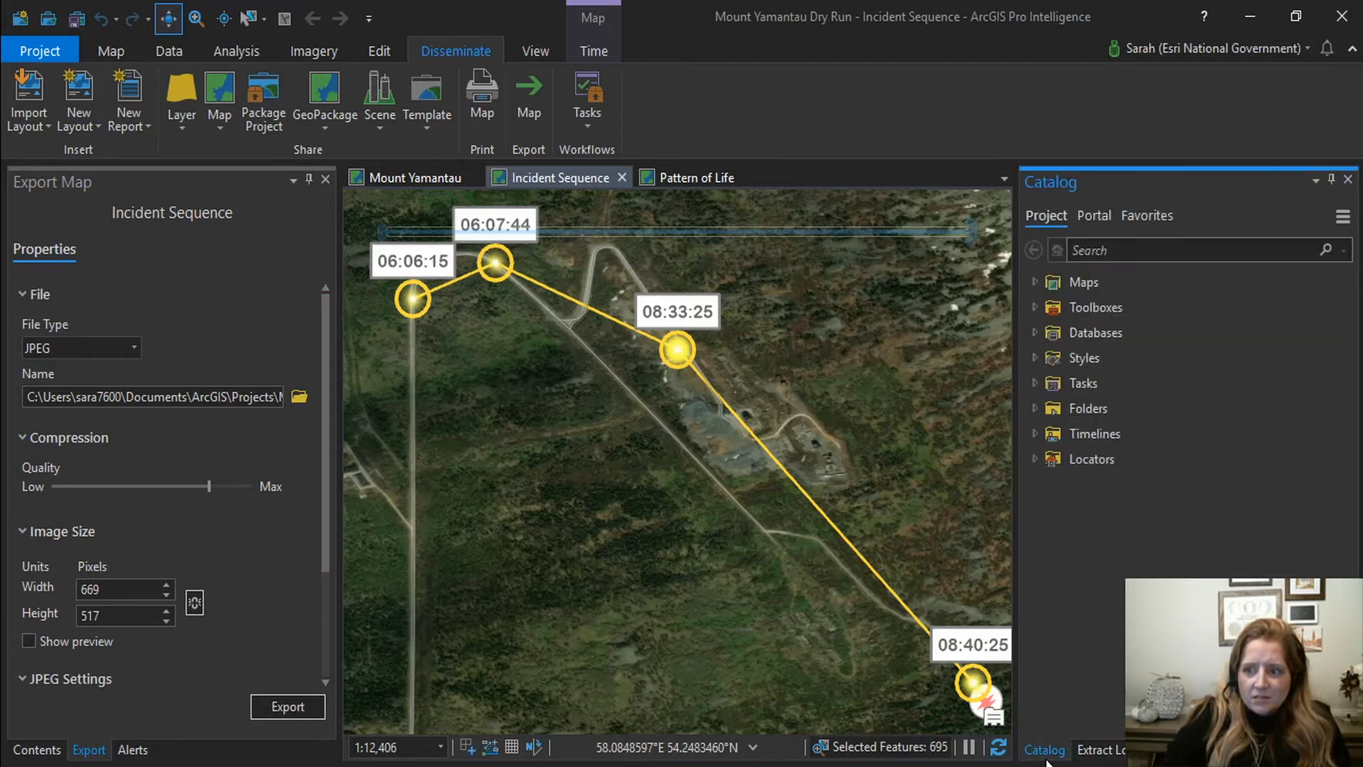
{"action": "left_click", "coordinate": [325, 179]}
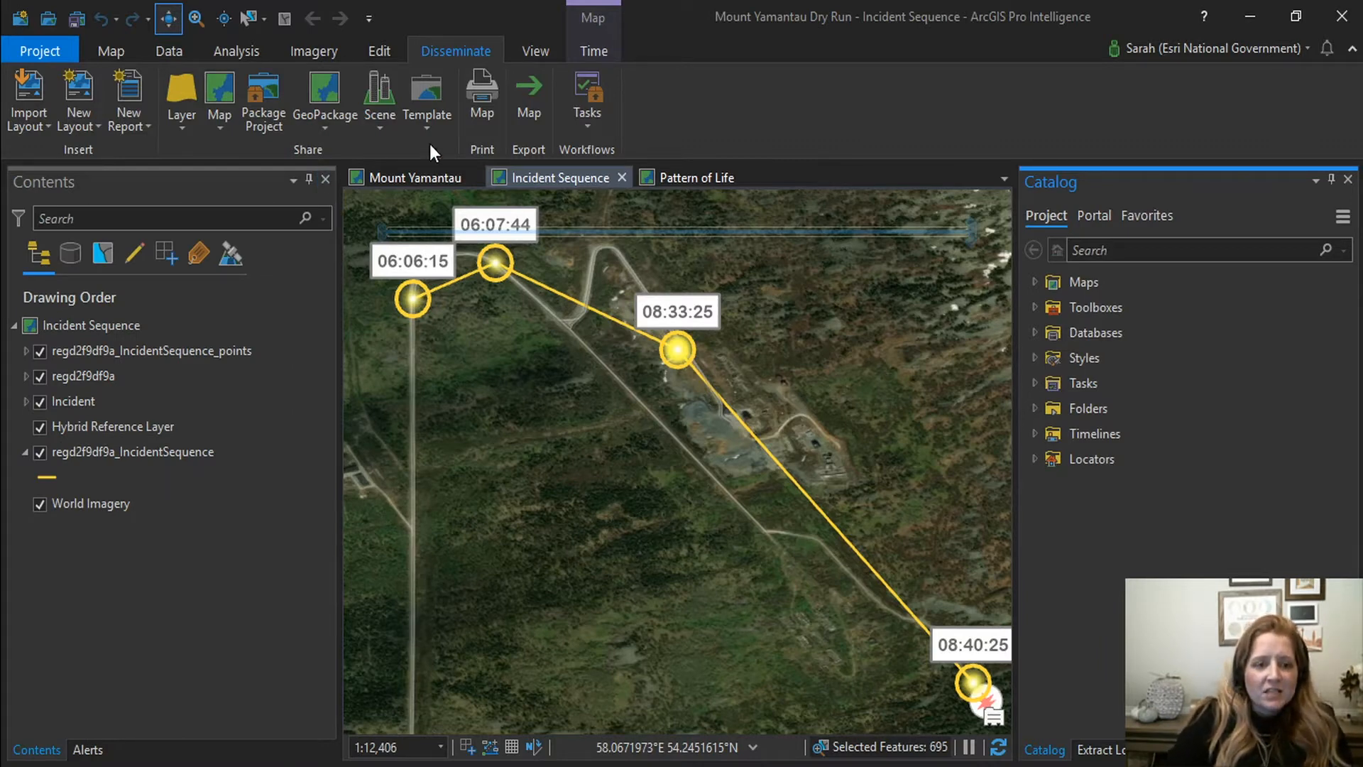
Open the Pattern of Life map and examine the phone activity around the Mezhgorye facilities up close.
{"action": "left_click", "coordinate": [697, 179]}
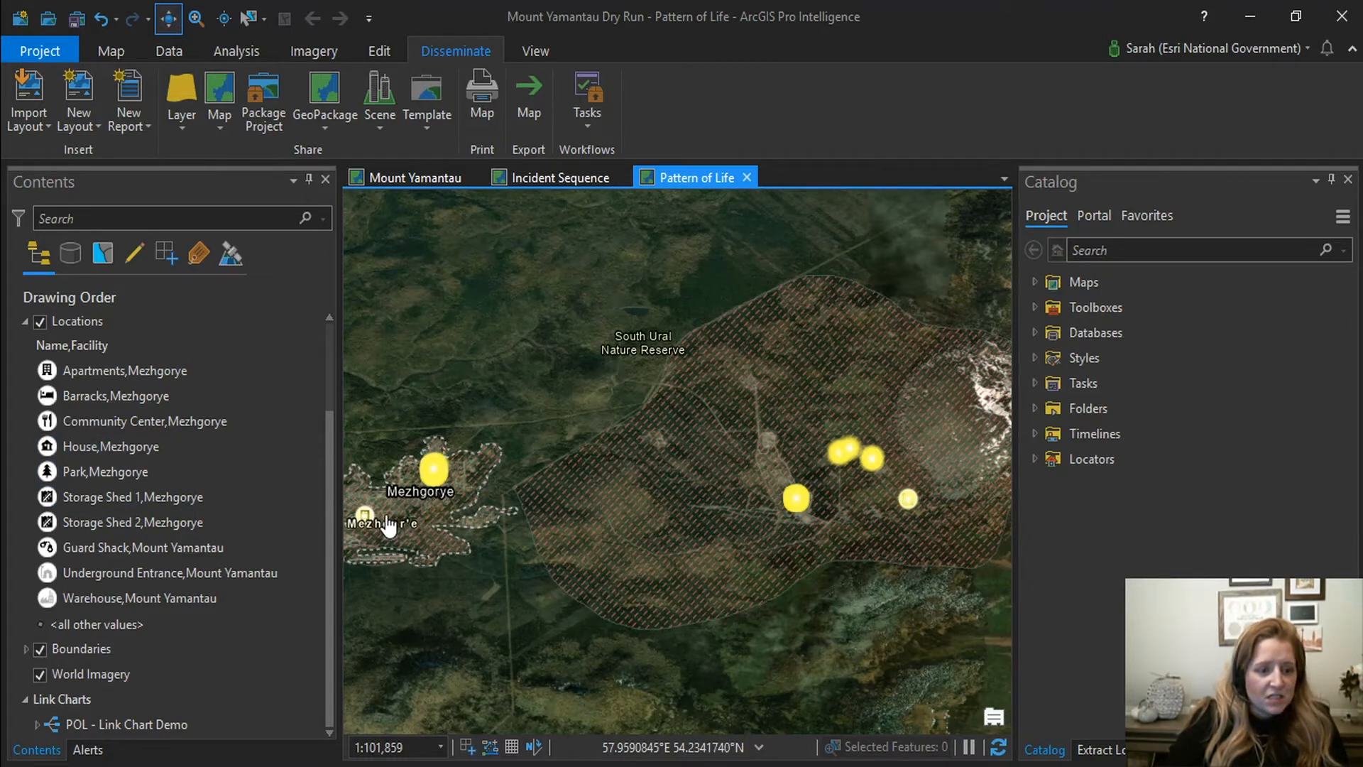
{"action": "scroll", "coordinate": [436, 482], "scroll_direction": "up", "scroll_amount": 1}
{"action": "scroll", "coordinate": [436, 482], "scroll_direction": "up", "scroll_amount": 3}
{"action": "left_click_drag", "start_coordinate": [438, 484], "coordinate": [768, 550]}
{"action": "scroll", "coordinate": [767, 497], "scroll_direction": "up", "scroll_amount": 2}
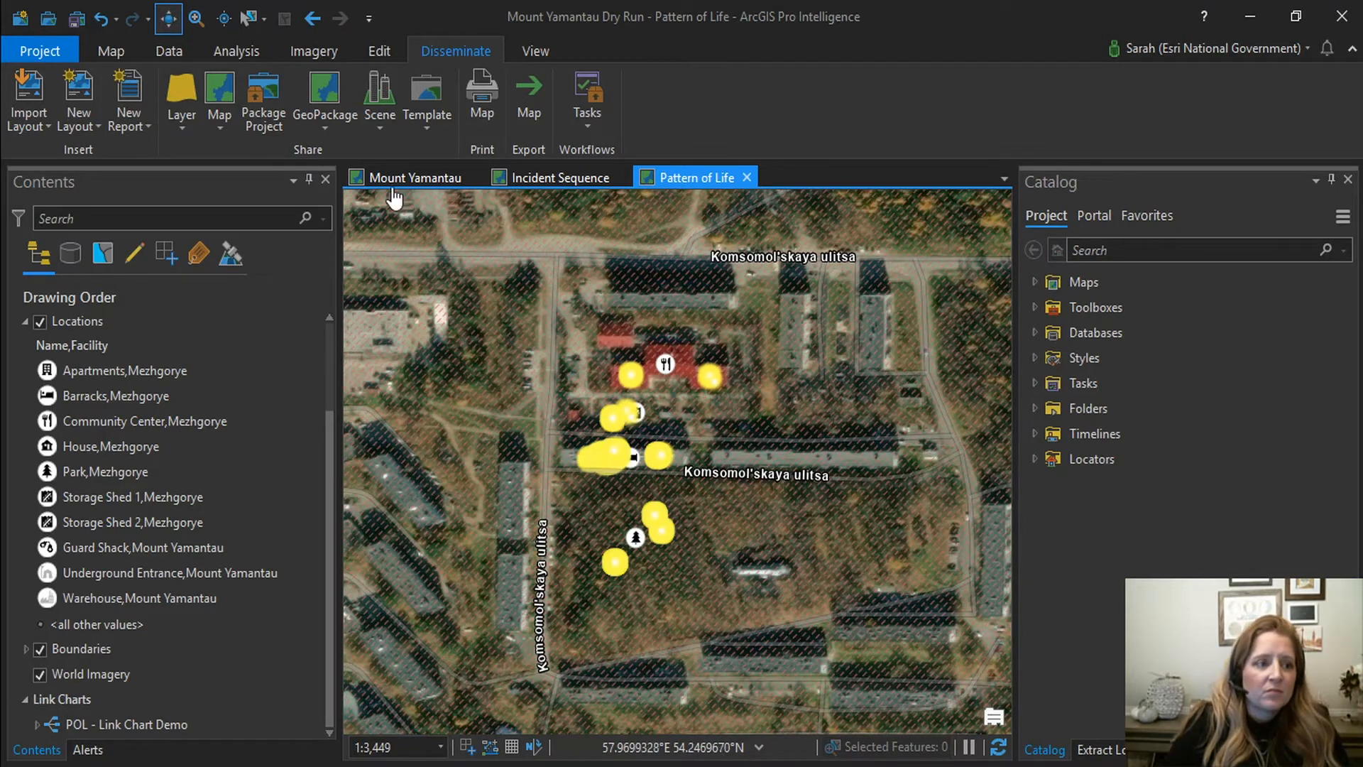
Create a link chart from the Pattern of Life map and add a POI entity type using the regd2f9df9a layer's last-listed Date field.
{"action": "left_click", "coordinate": [237, 50]}
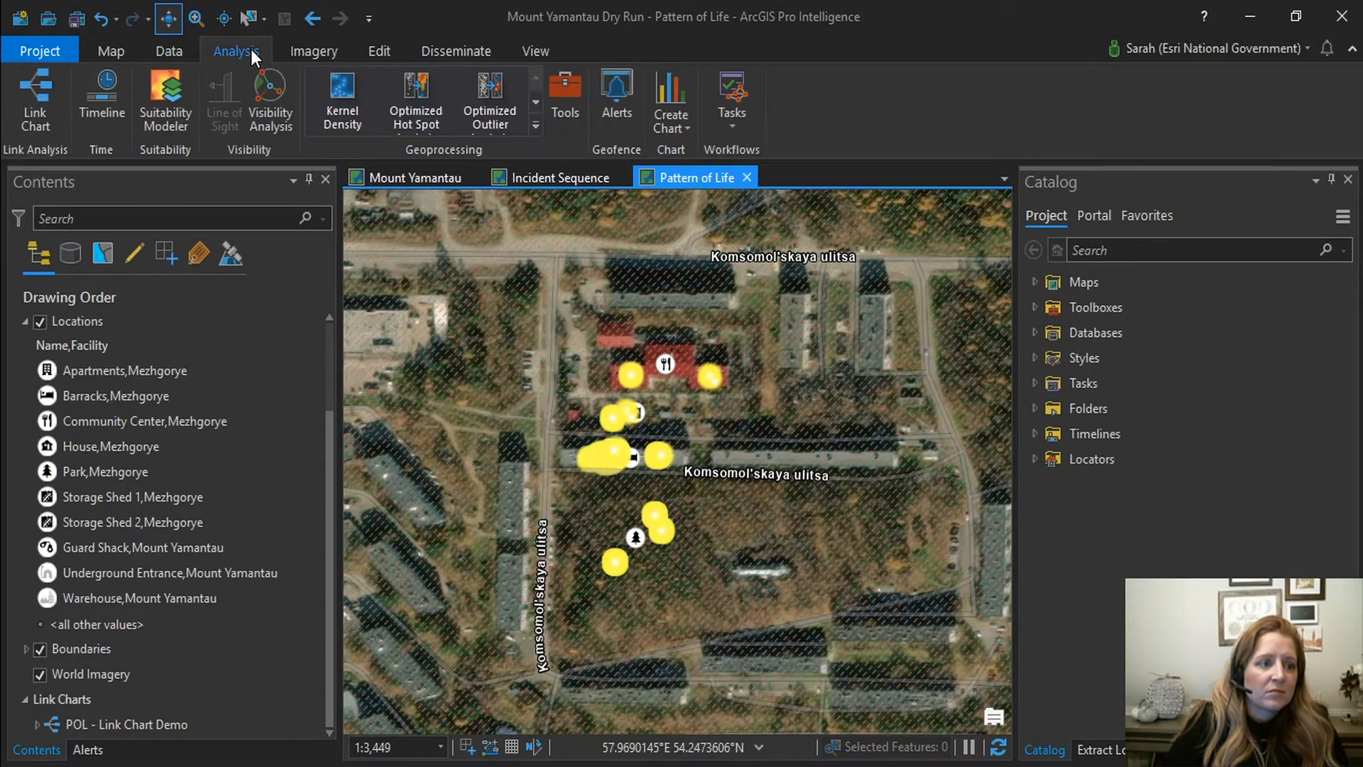
{"action": "left_click", "coordinate": [36, 104]}
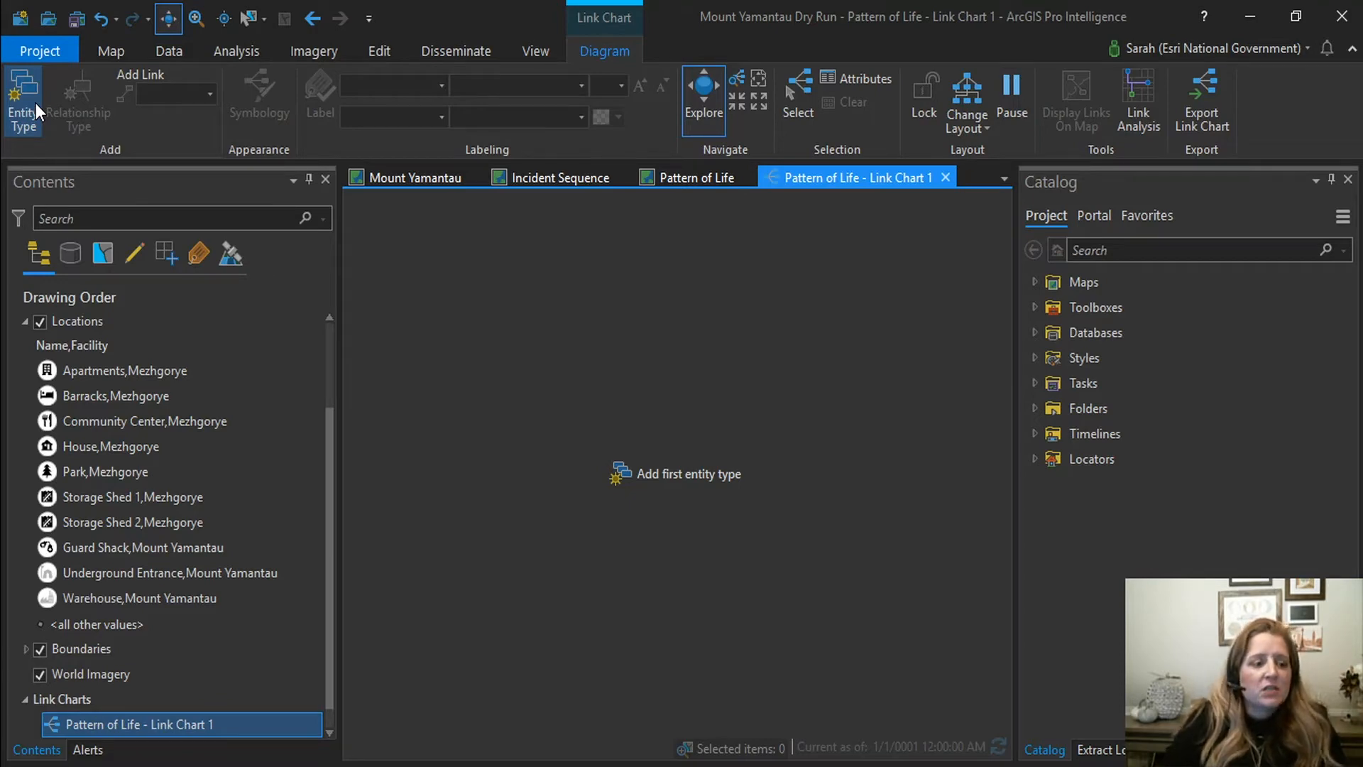
{"action": "left_click", "coordinate": [35, 104]}
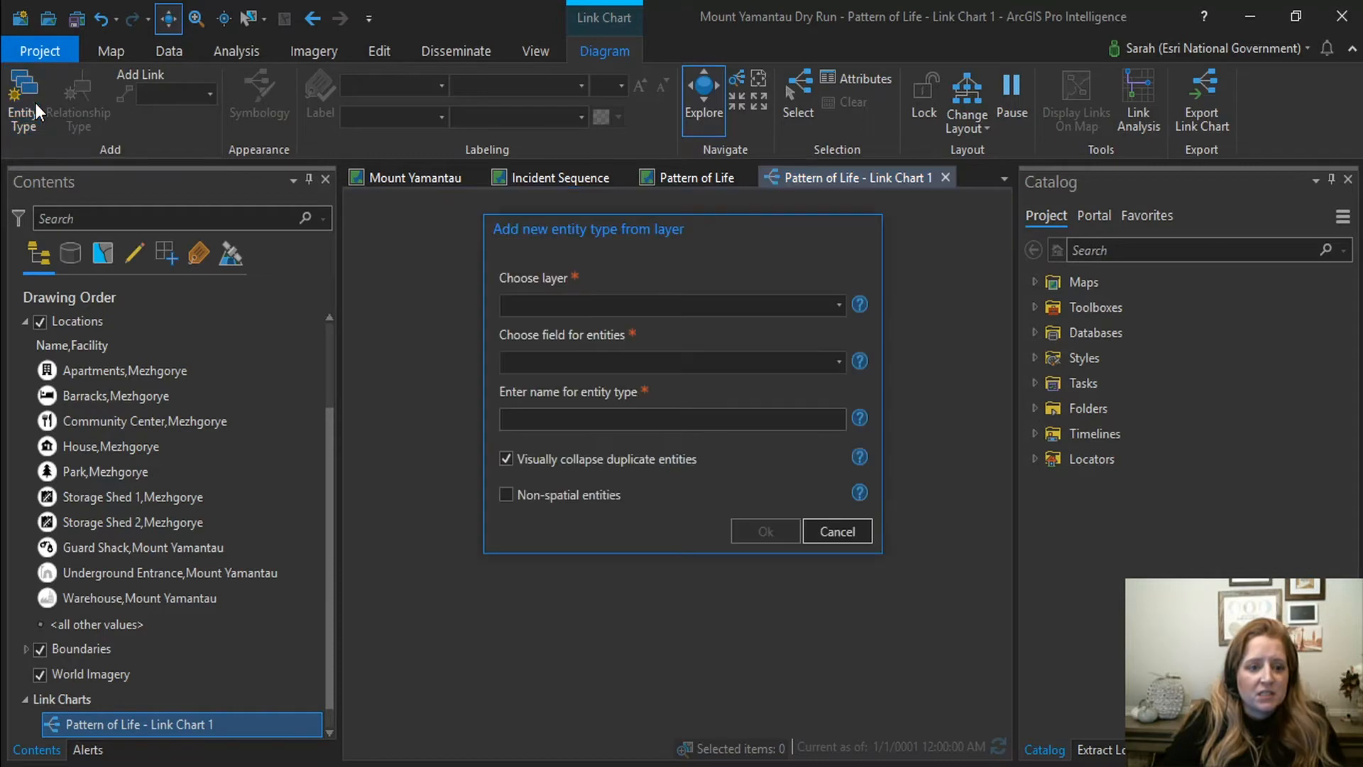
{"action": "left_click", "coordinate": [839, 305]}
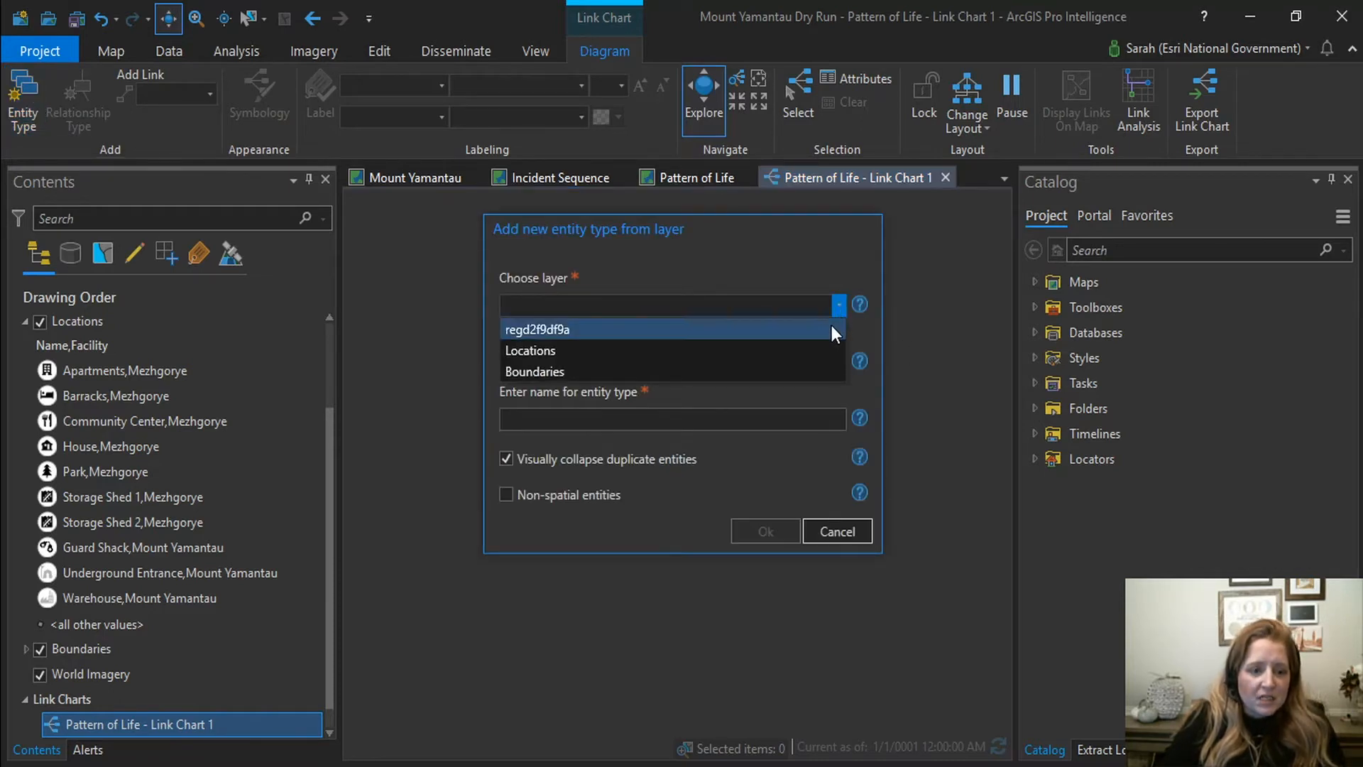
{"action": "left_click", "coordinate": [833, 329]}
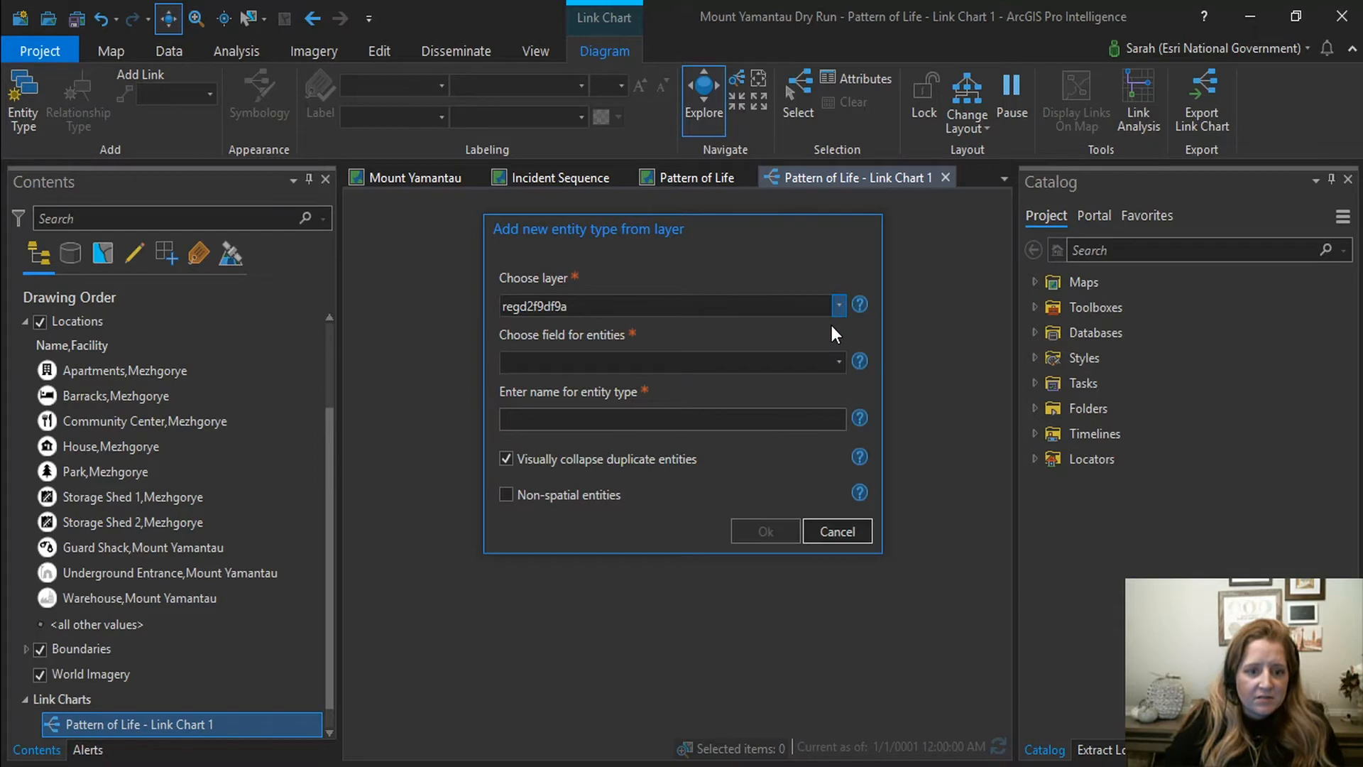
{"action": "left_click", "coordinate": [837, 364]}
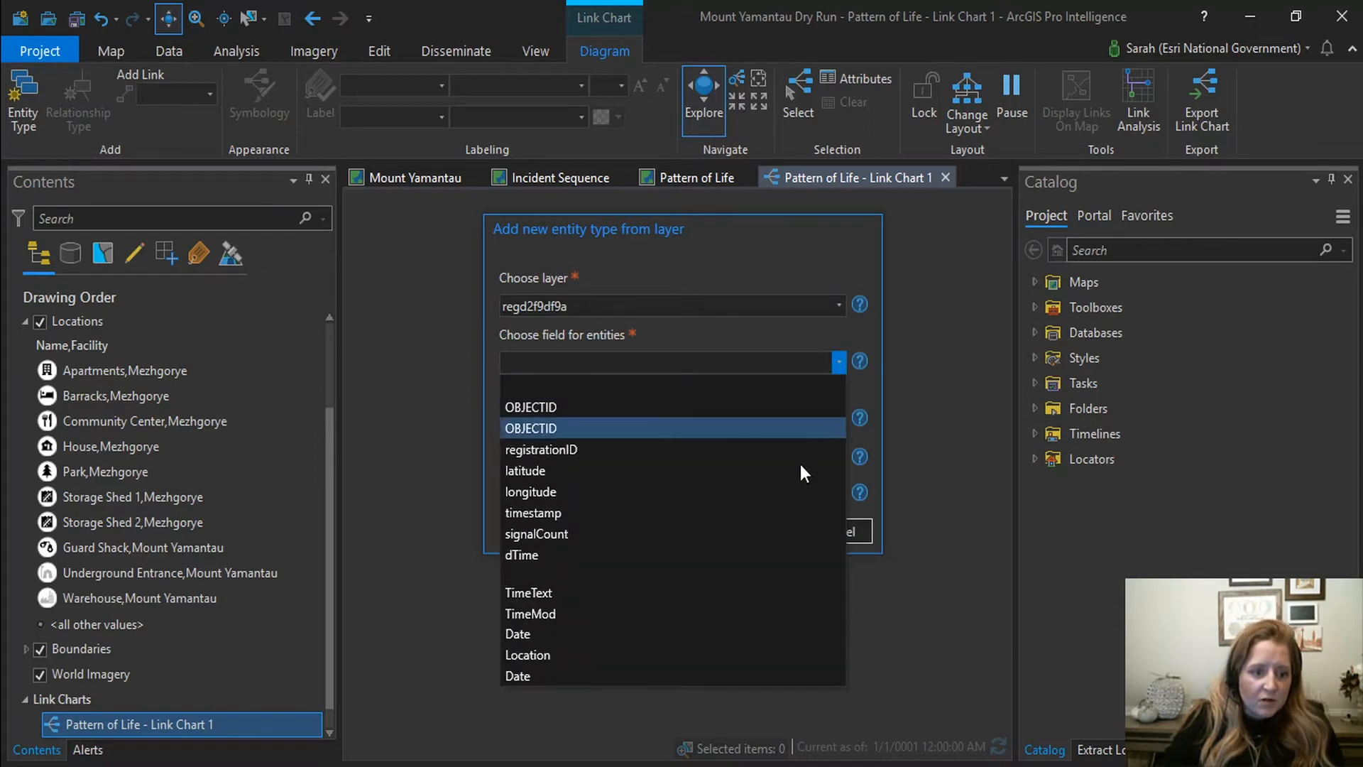
{"action": "left_click", "coordinate": [785, 682]}
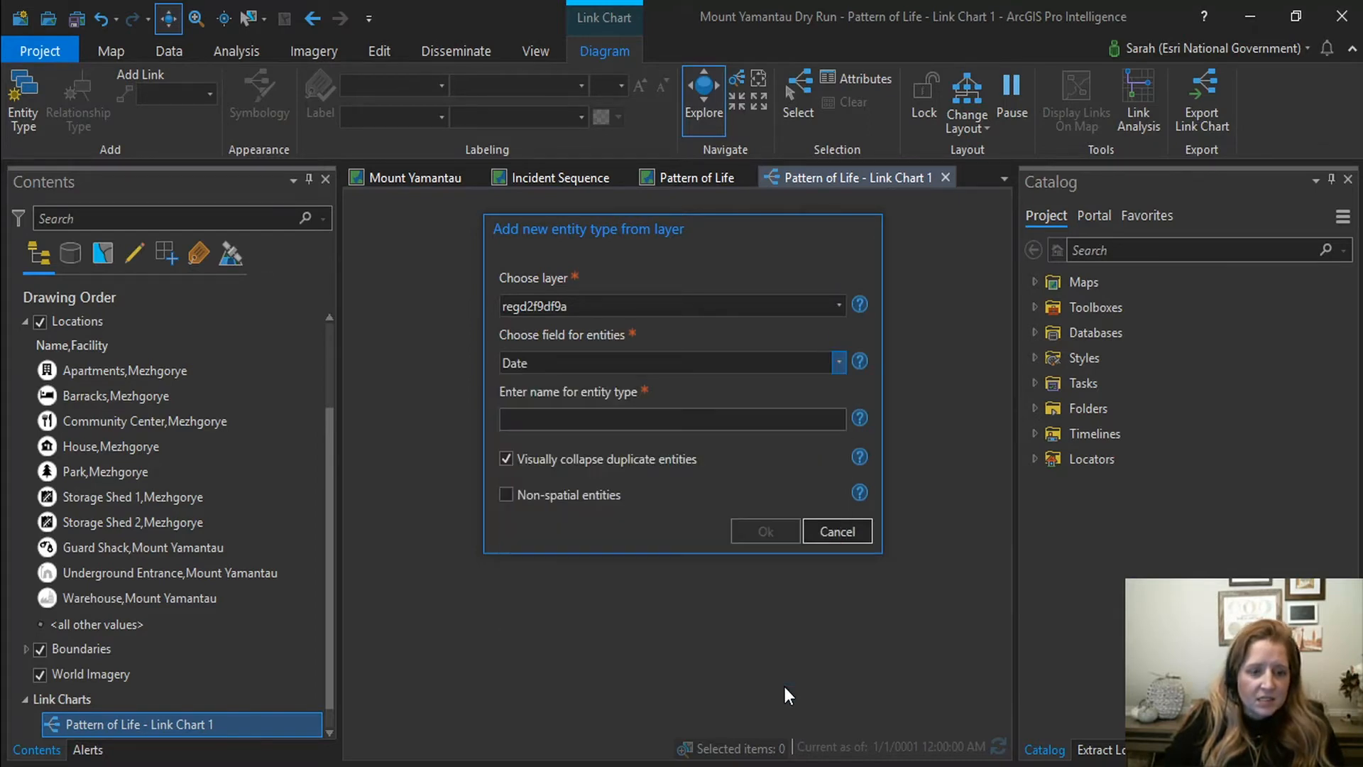
{"action": "left_click", "coordinate": [691, 421]}
{"action": "type", "text": "POI"}
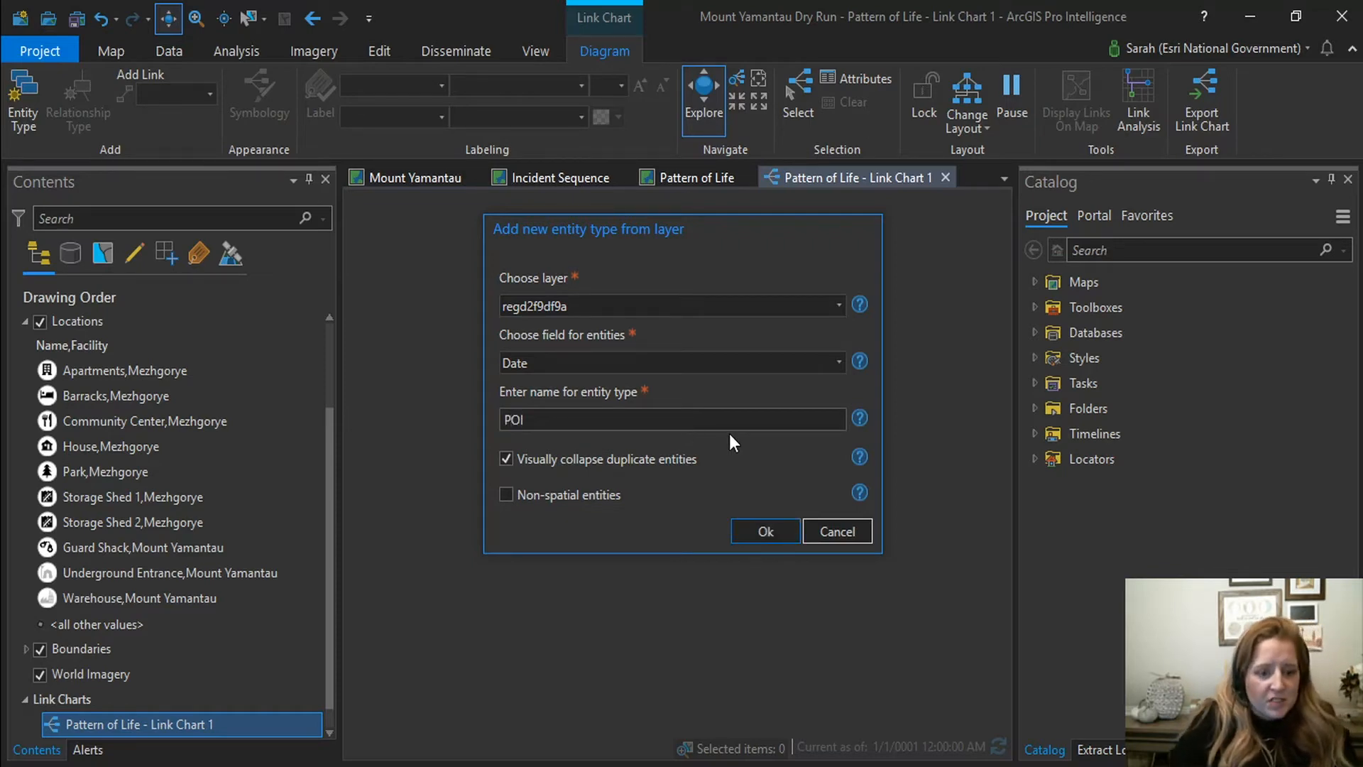
{"action": "left_click", "coordinate": [779, 534]}
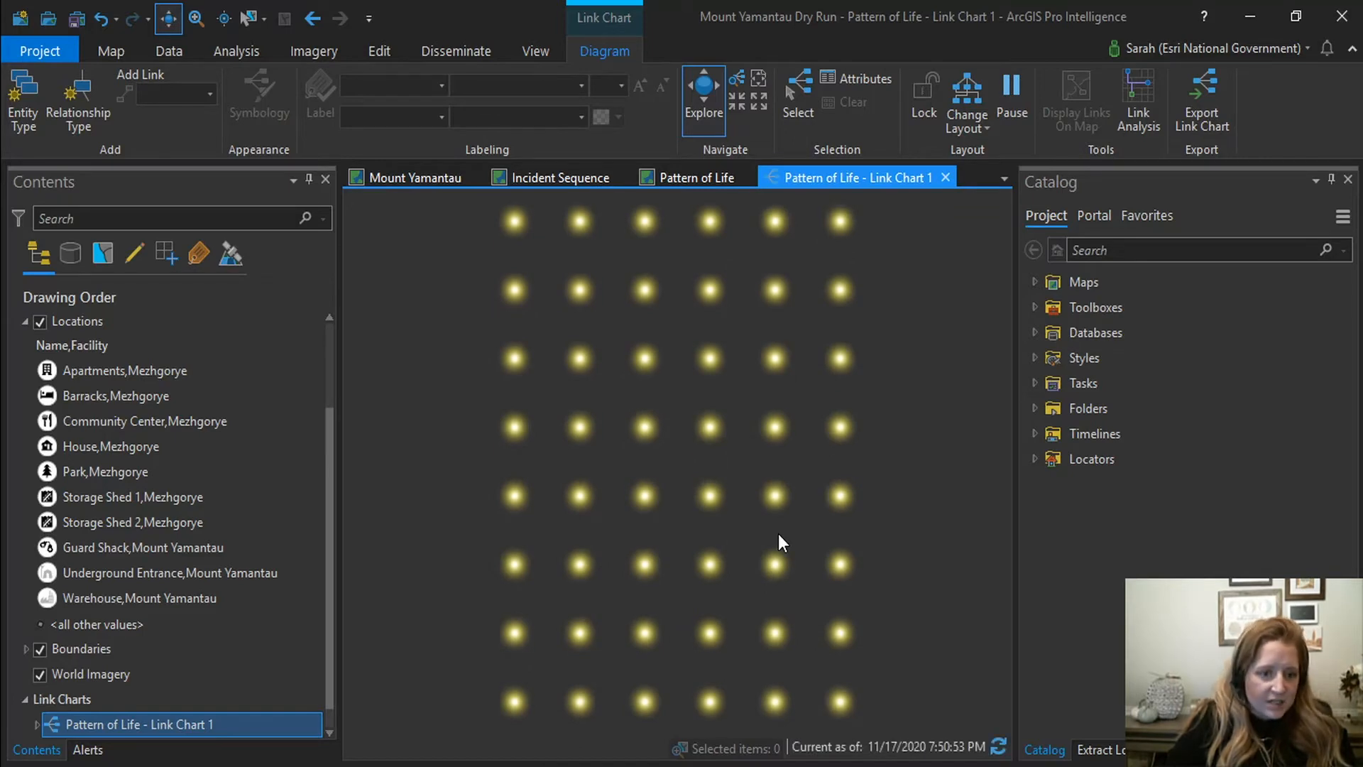
Add a second entity type named Locations, based on the Name field of the Locations layer.
{"action": "mouse_move", "coordinate": [778, 509]}
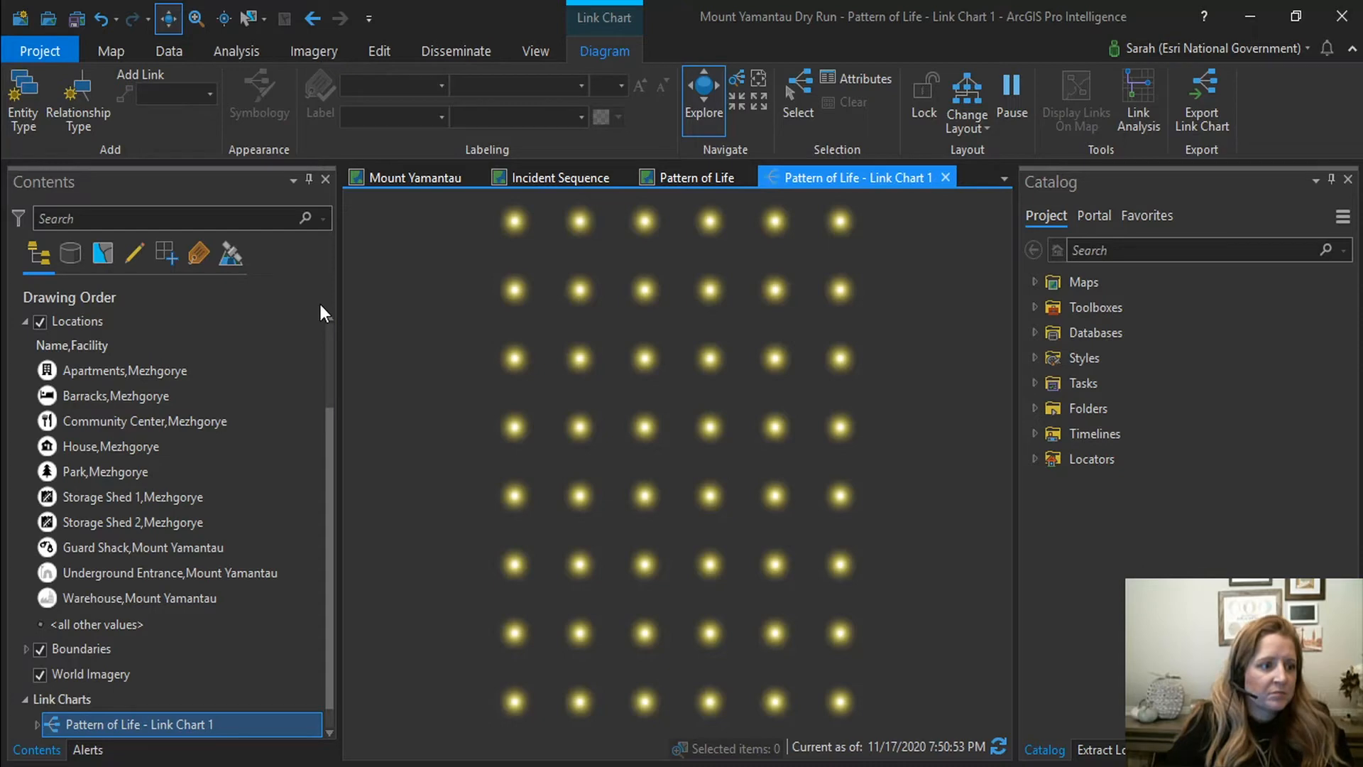
{"action": "left_click", "coordinate": [37, 112]}
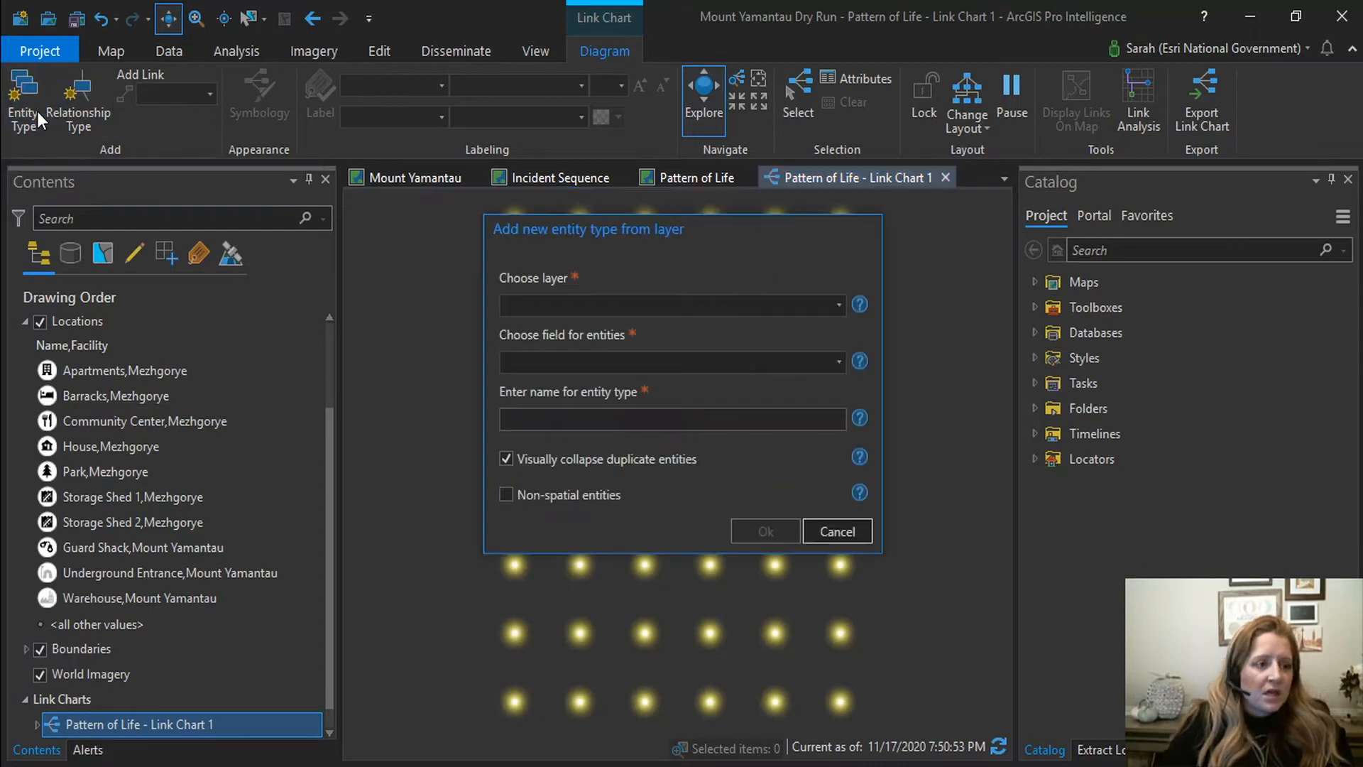
{"action": "left_click", "coordinate": [840, 305]}
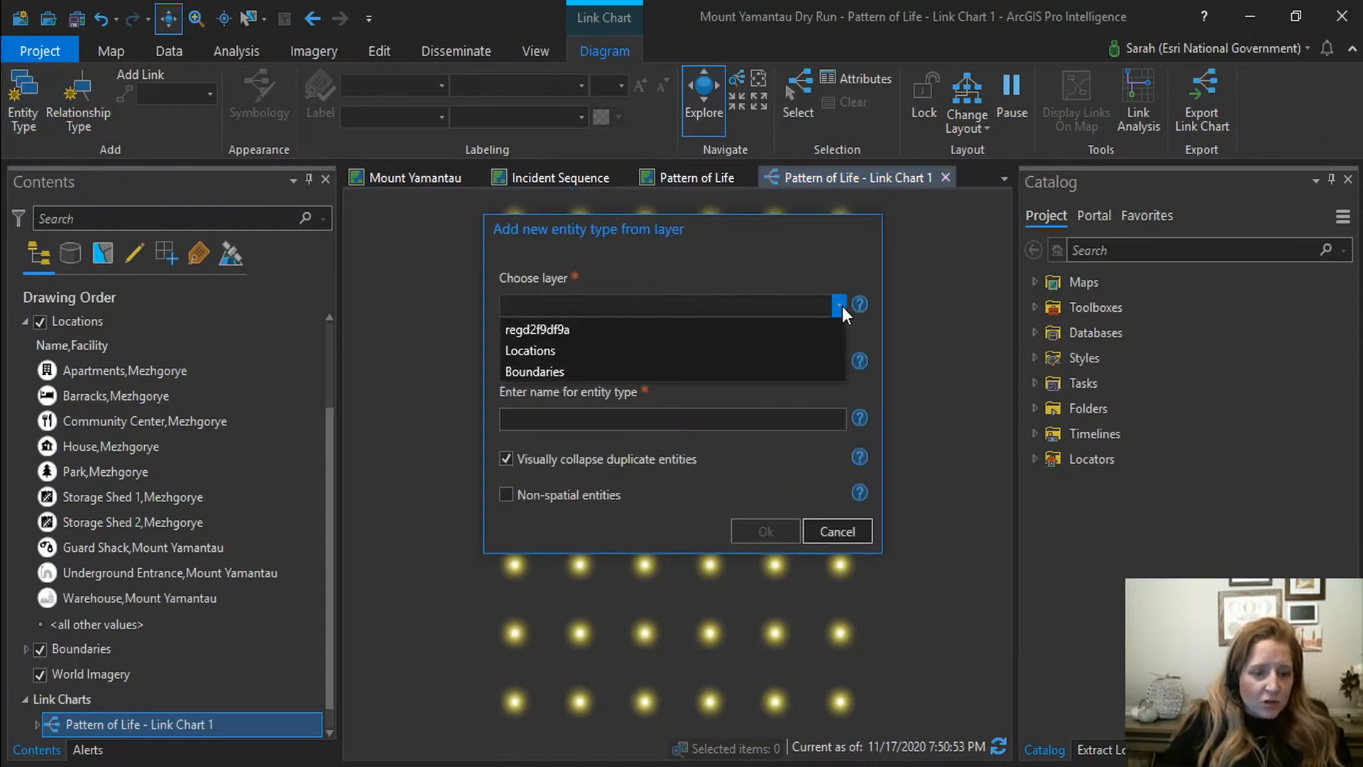
{"action": "left_click", "coordinate": [793, 350]}
{"action": "left_click", "coordinate": [838, 362]}
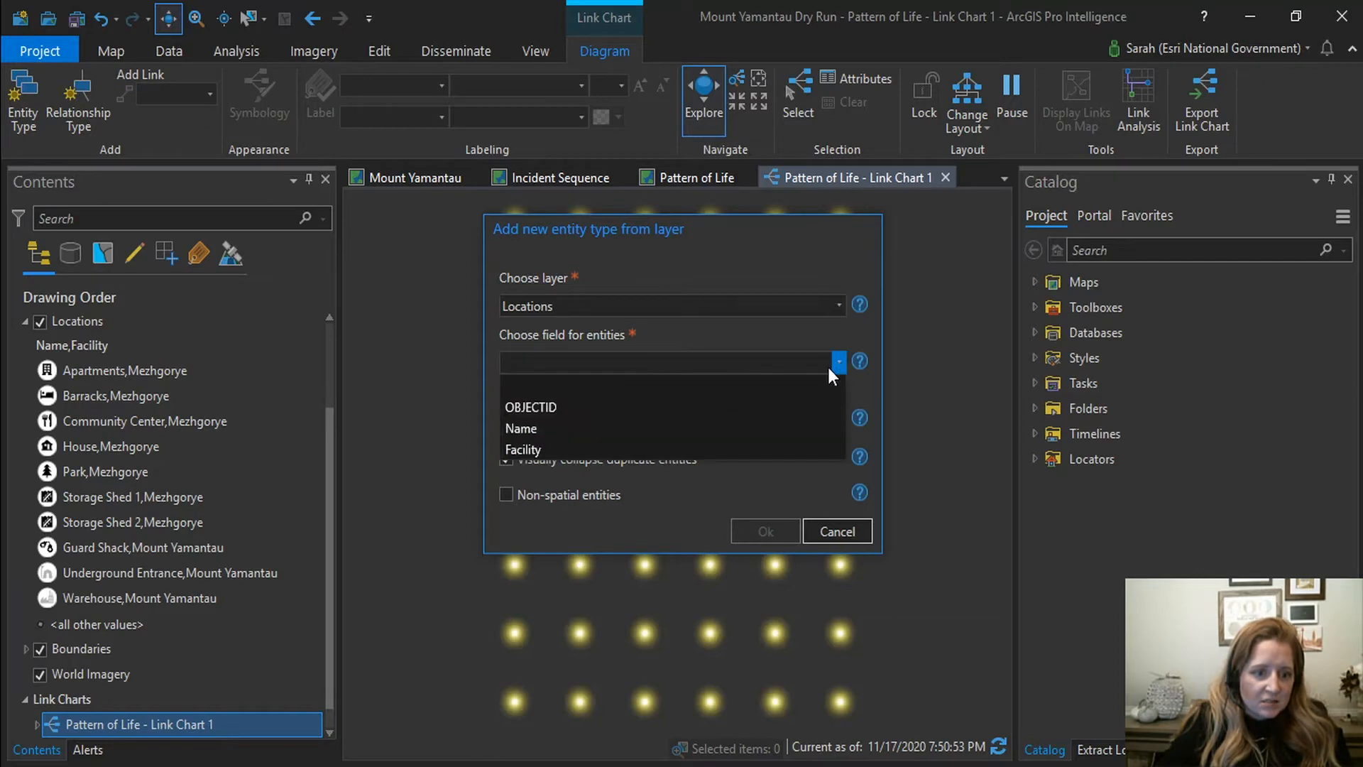
{"action": "left_click", "coordinate": [789, 429]}
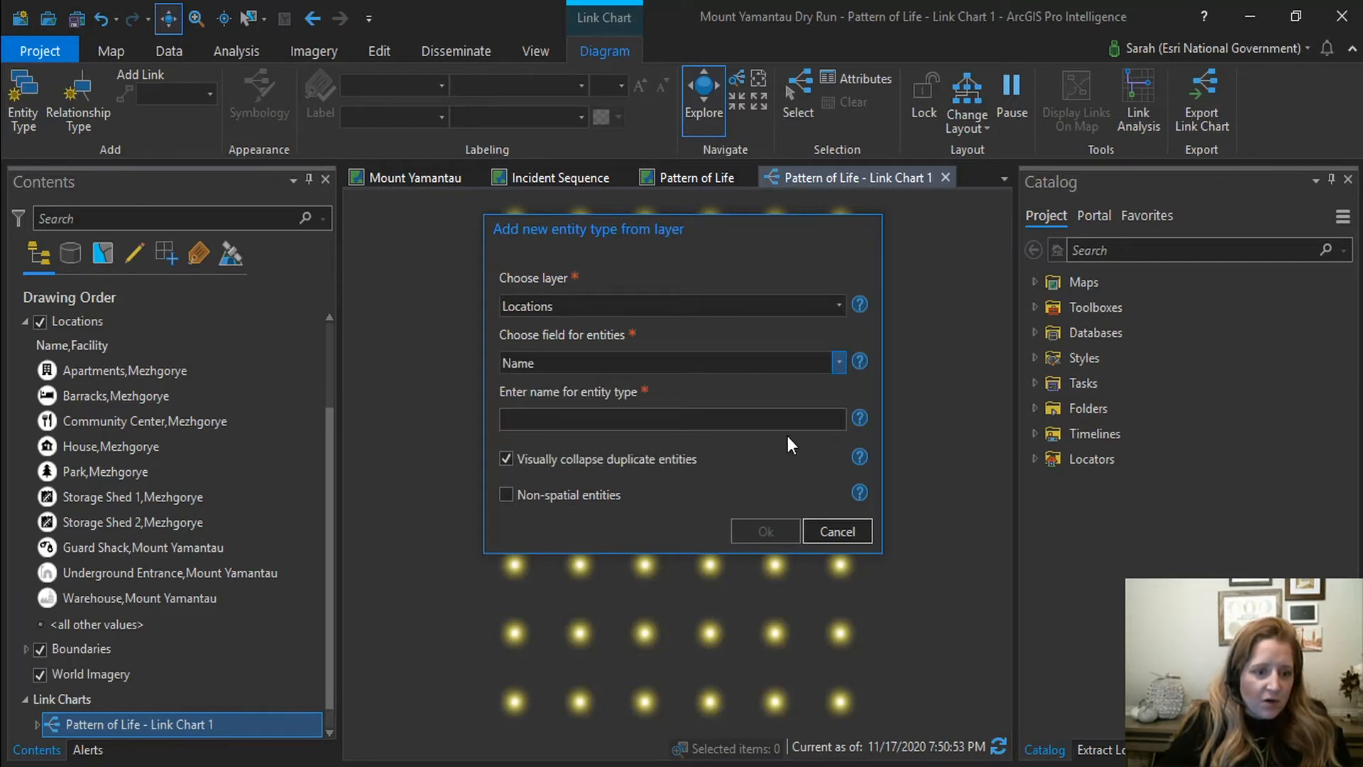
{"action": "left_click", "coordinate": [782, 422]}
{"action": "type", "text": "Locations"}
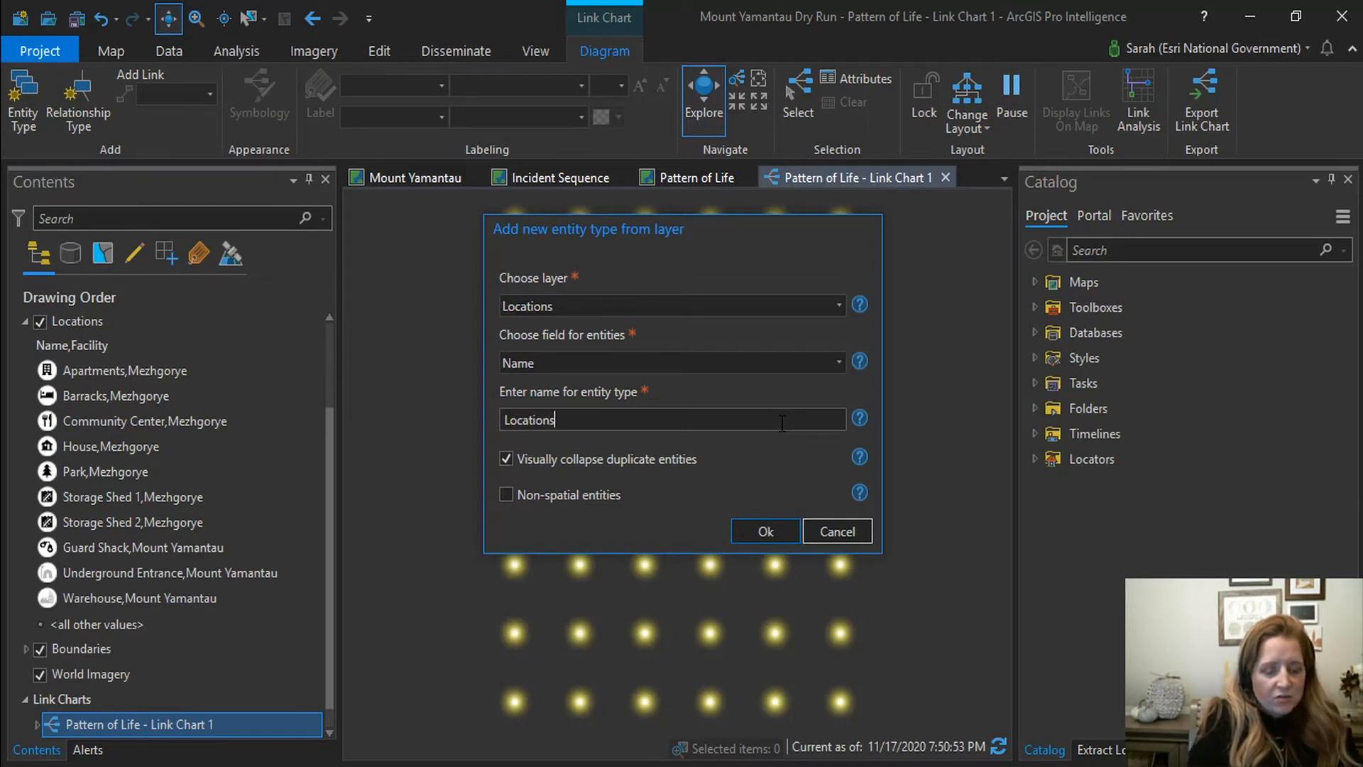
{"action": "left_click", "coordinate": [766, 532]}
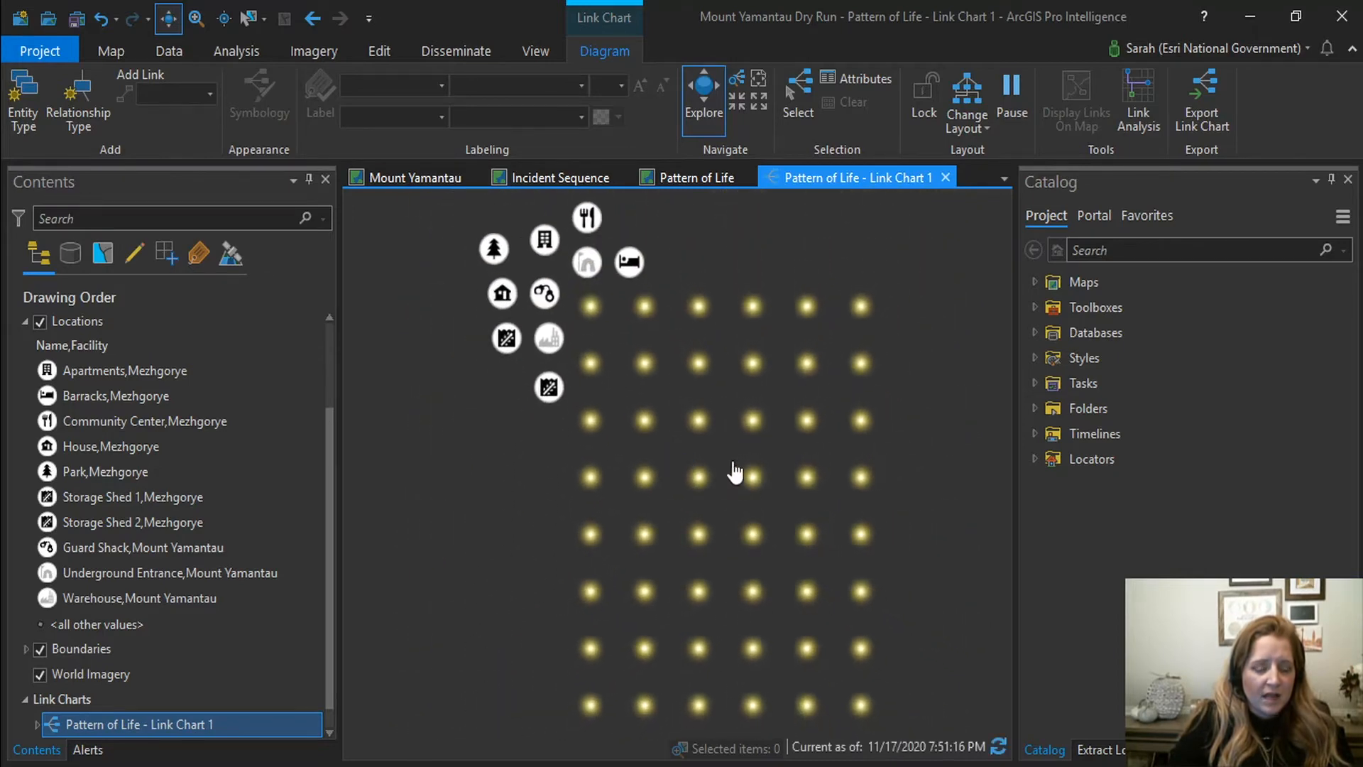
Define a new relationship type named POL with POI as source entities and Locations as target entities.
{"action": "mouse_move", "coordinate": [603, 321]}
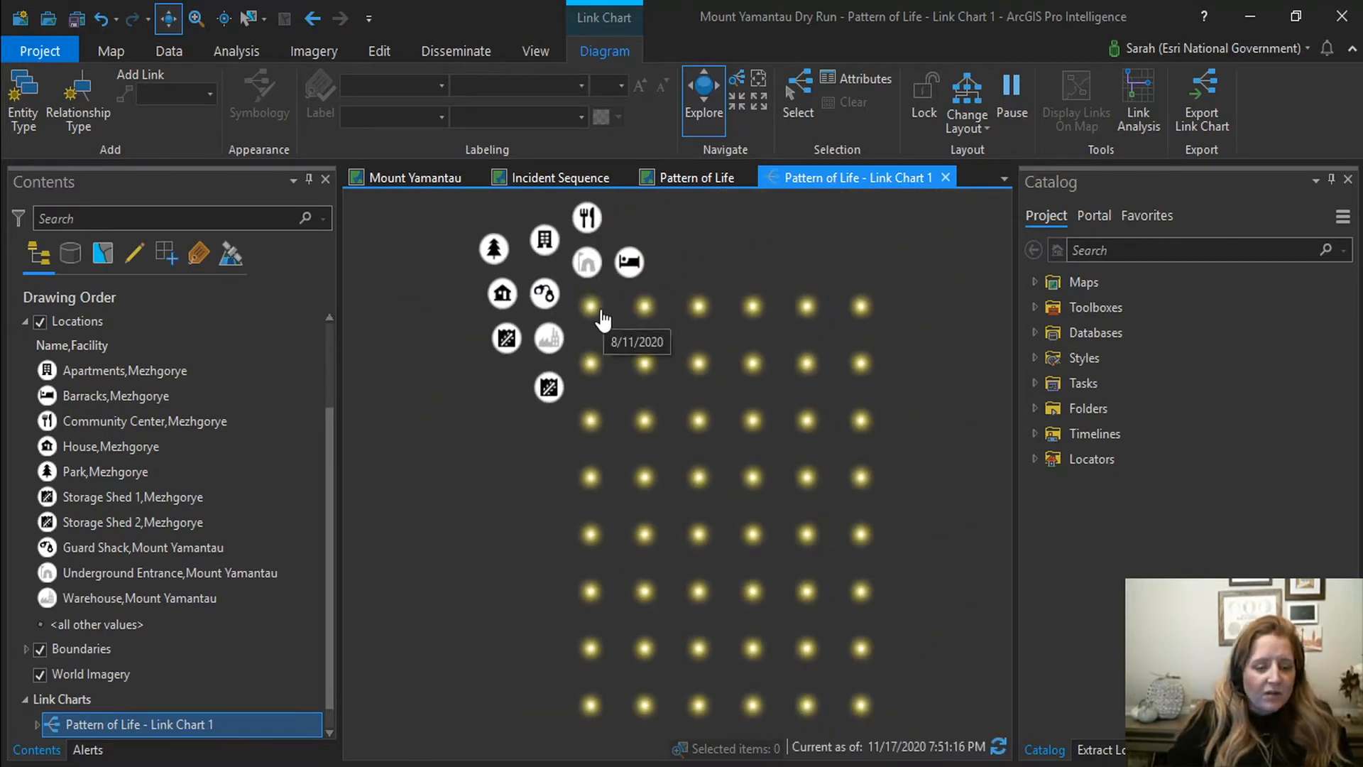
{"action": "mouse_move", "coordinate": [545, 304]}
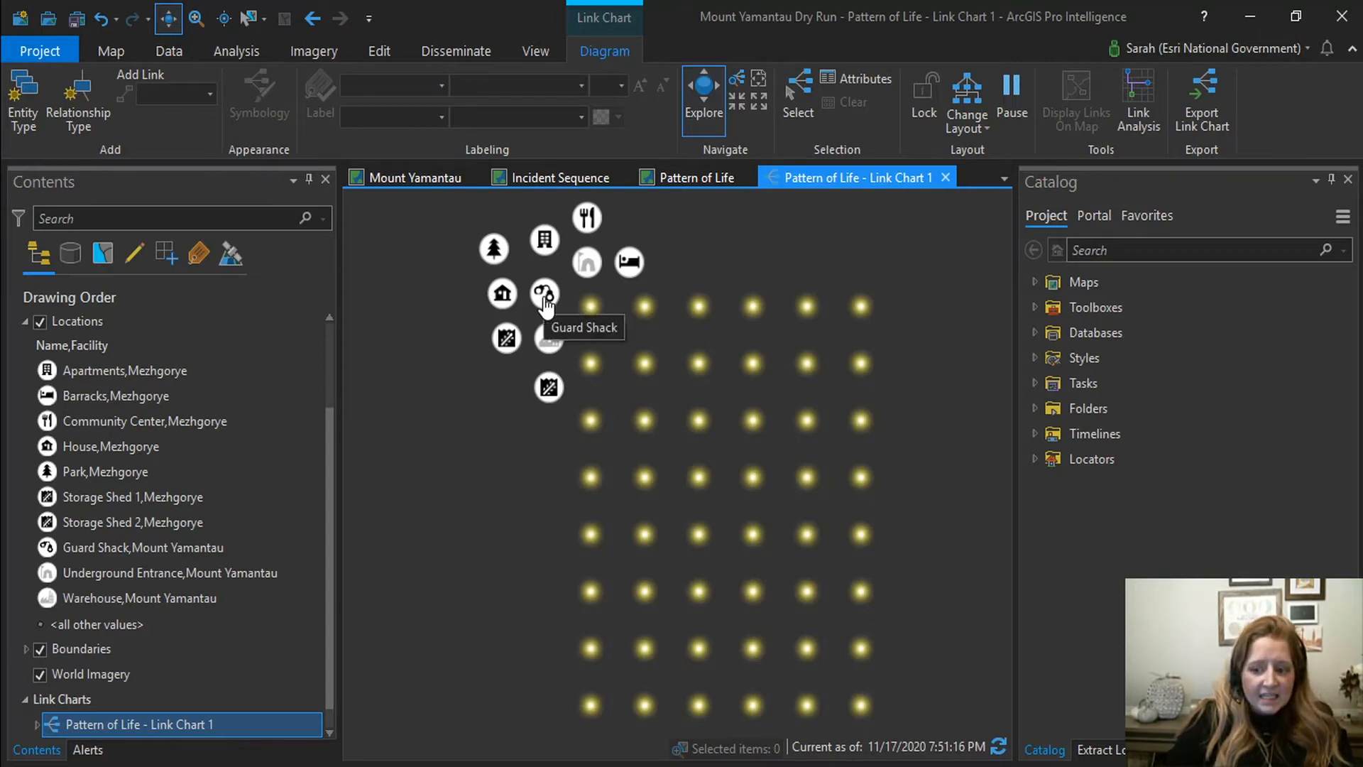
{"action": "left_click", "coordinate": [80, 108]}
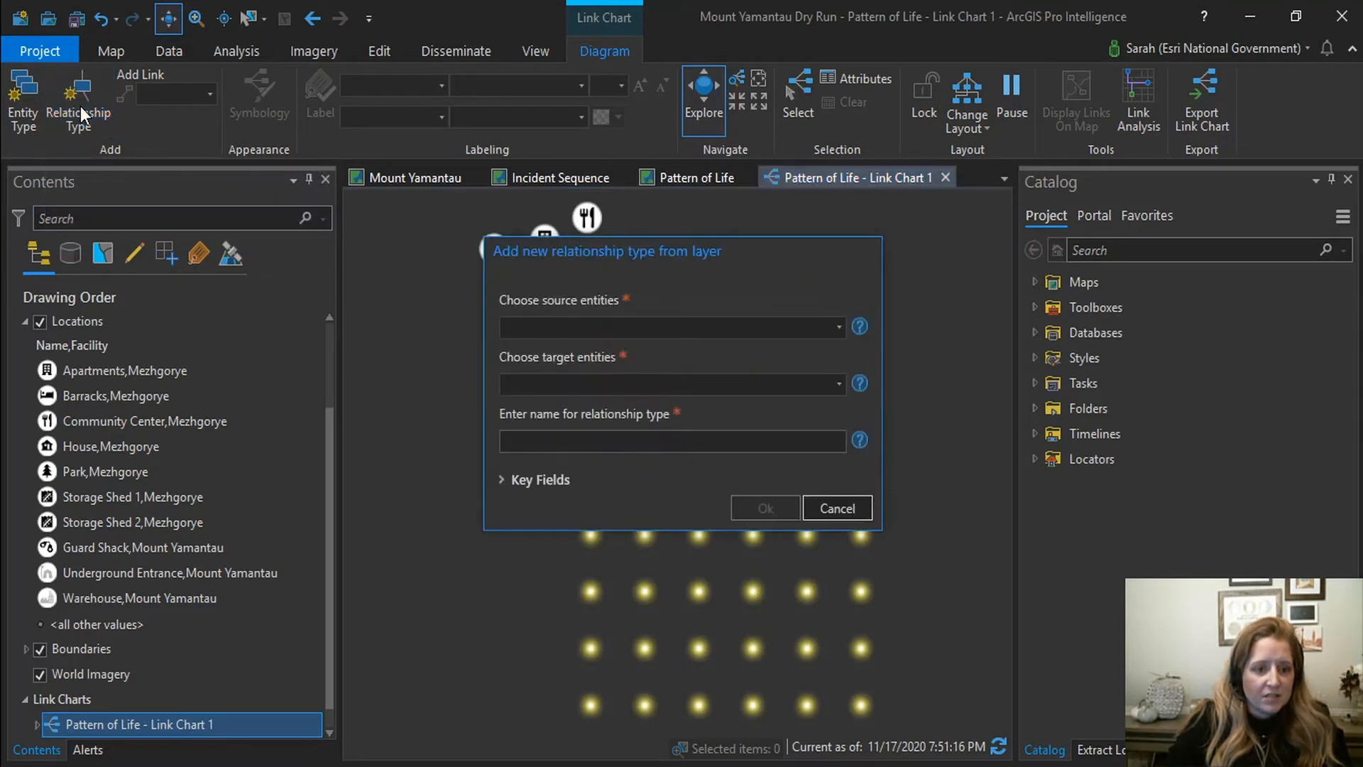
{"action": "left_click", "coordinate": [839, 328]}
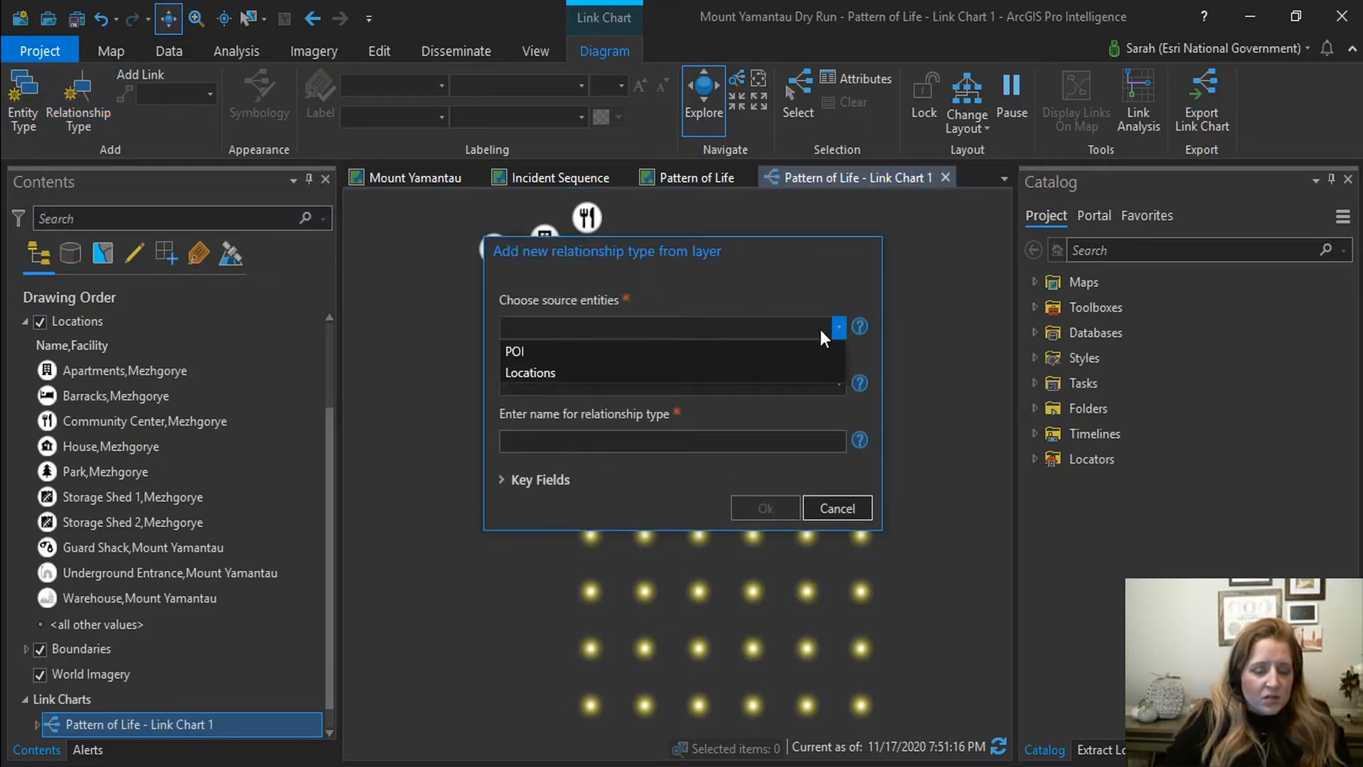
{"action": "left_click", "coordinate": [810, 350]}
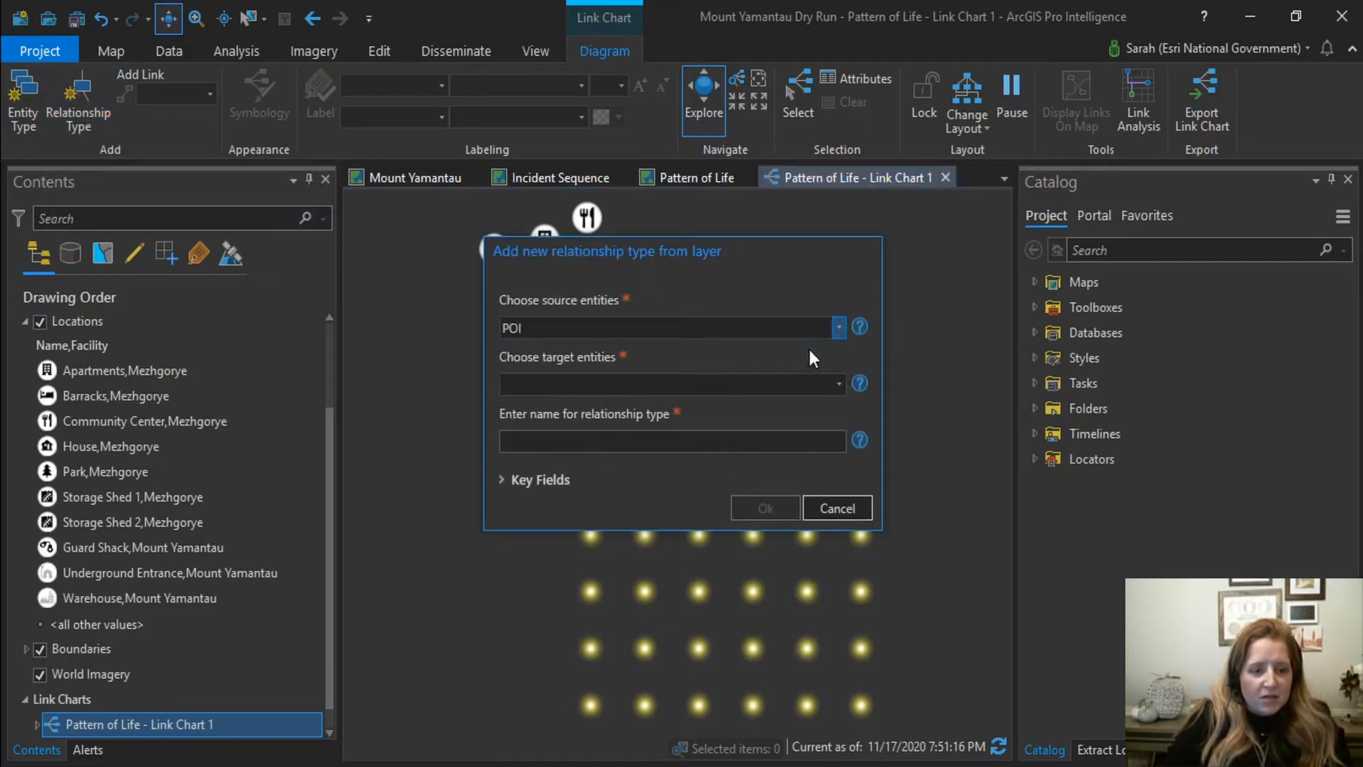
{"action": "left_click", "coordinate": [838, 387]}
{"action": "left_click", "coordinate": [818, 427]}
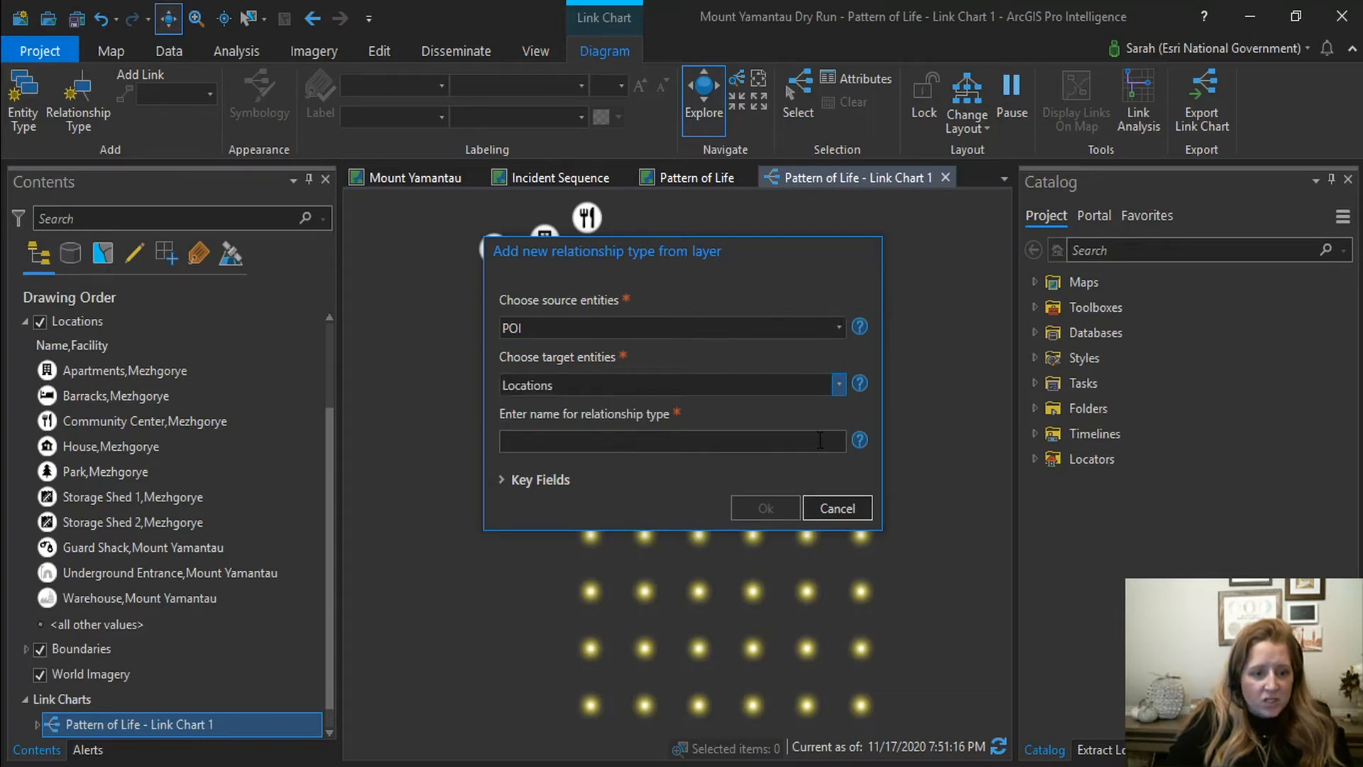
{"action": "left_click", "coordinate": [820, 441]}
{"action": "type", "text": "POL"}
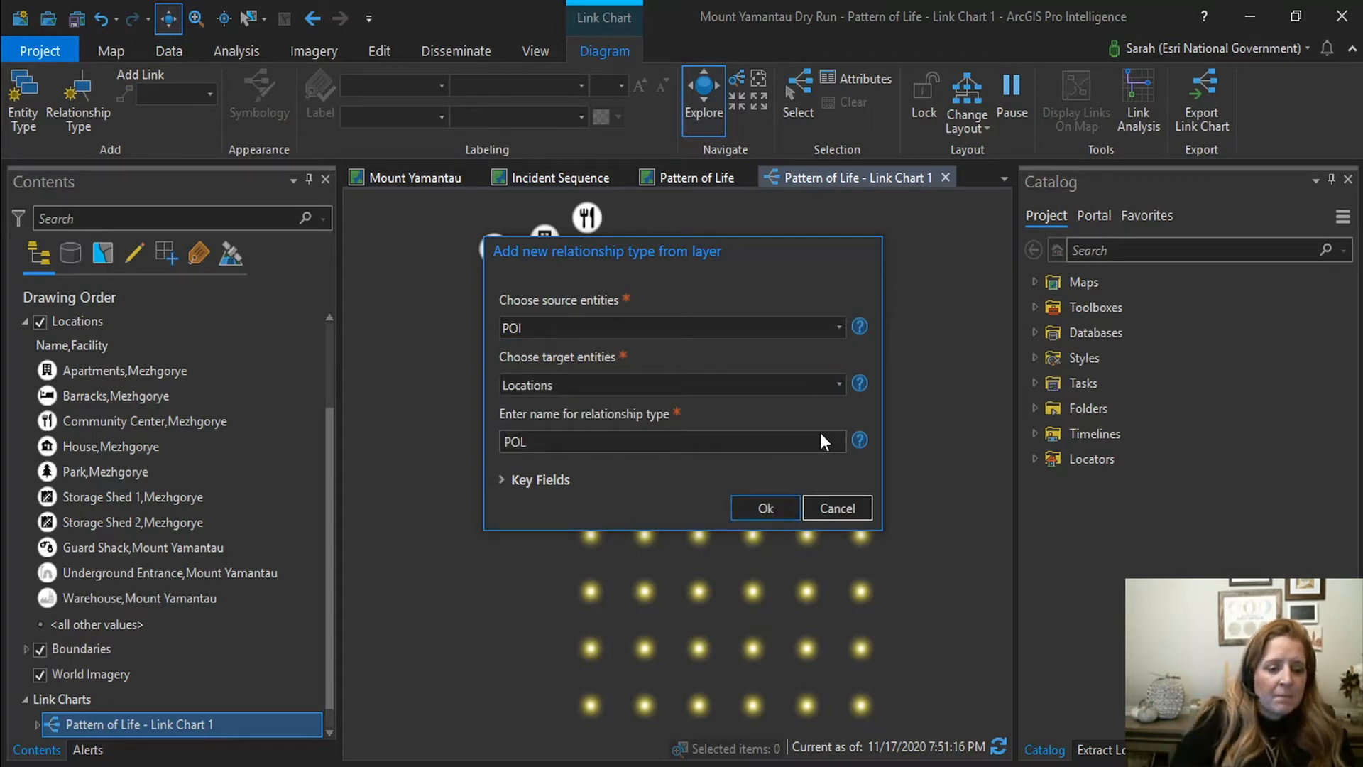
Match the POL relationship's source key field Location to the target key field Name and create the links.
{"action": "left_click", "coordinate": [534, 483]}
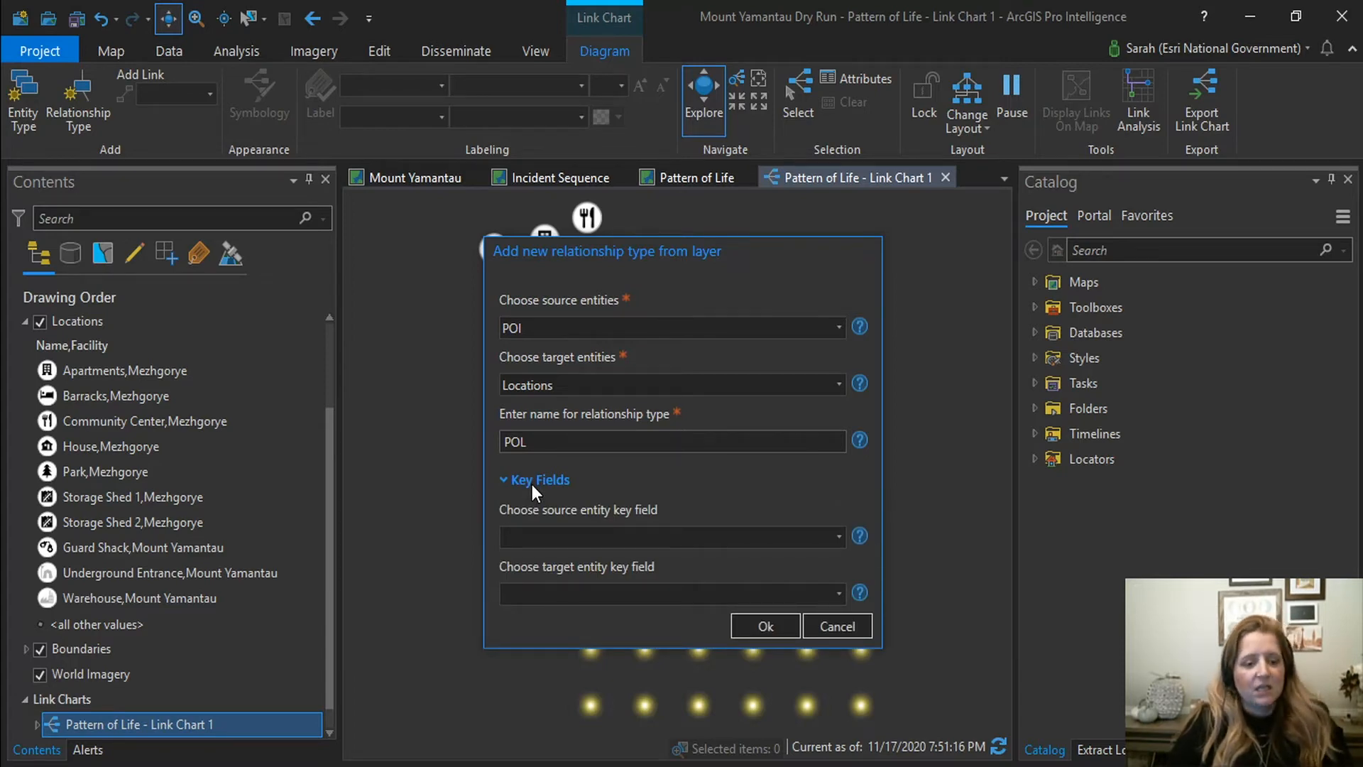
{"action": "left_click", "coordinate": [838, 538]}
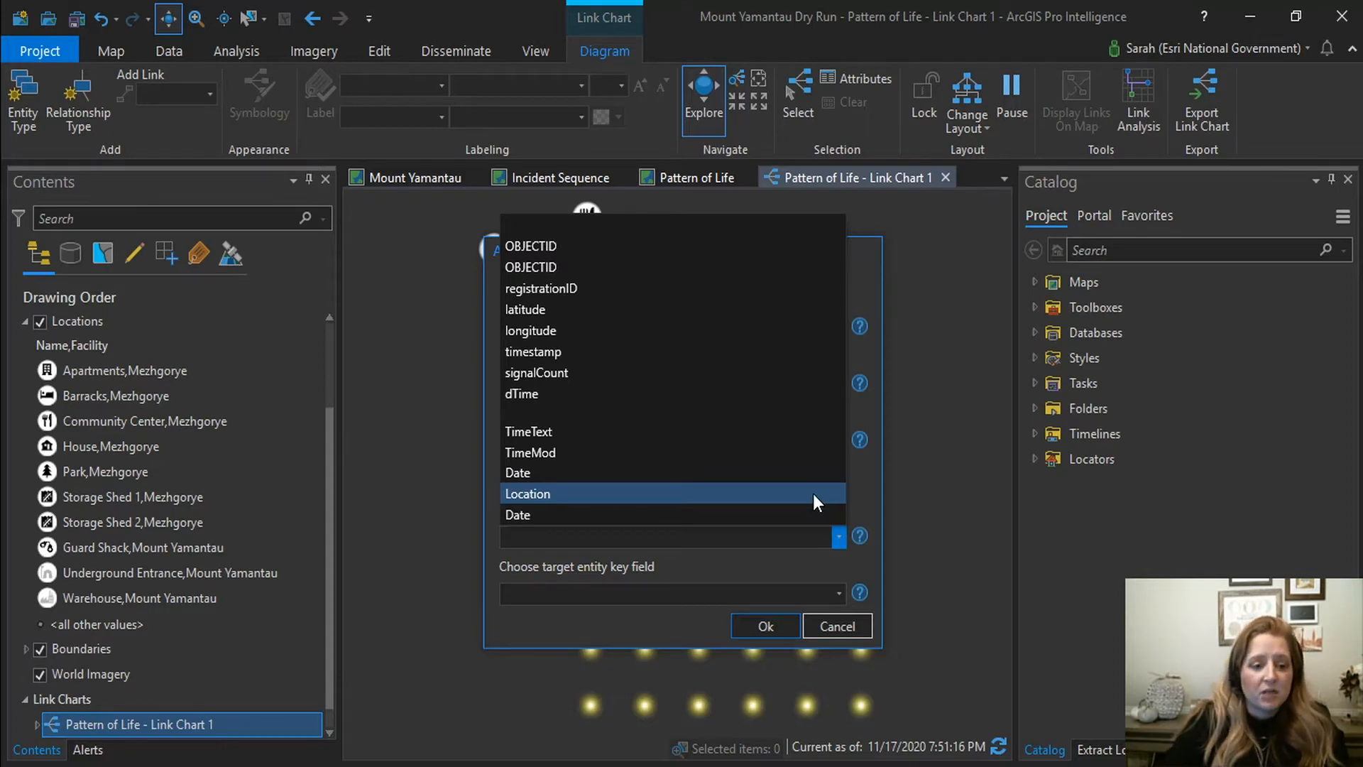
{"action": "left_click", "coordinate": [812, 493]}
{"action": "left_click", "coordinate": [841, 600]}
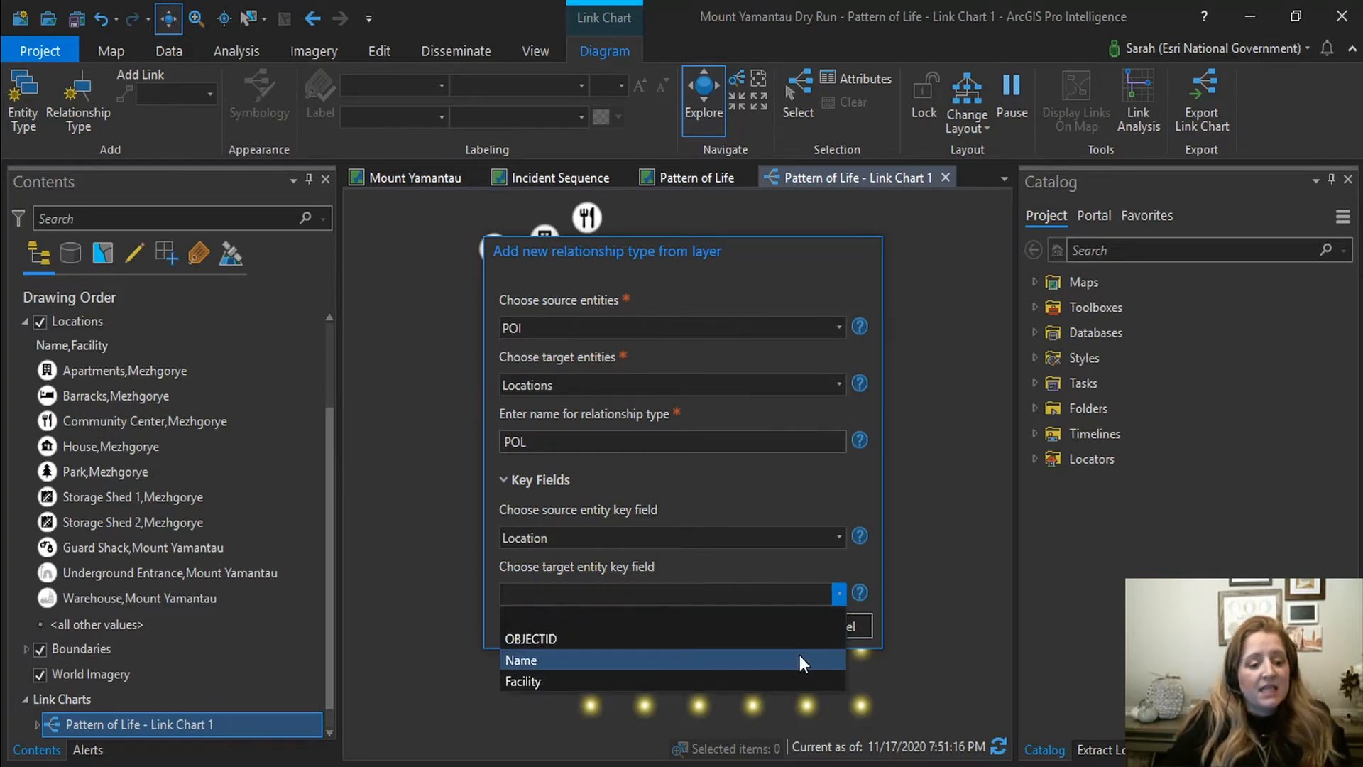
{"action": "left_click", "coordinate": [799, 660]}
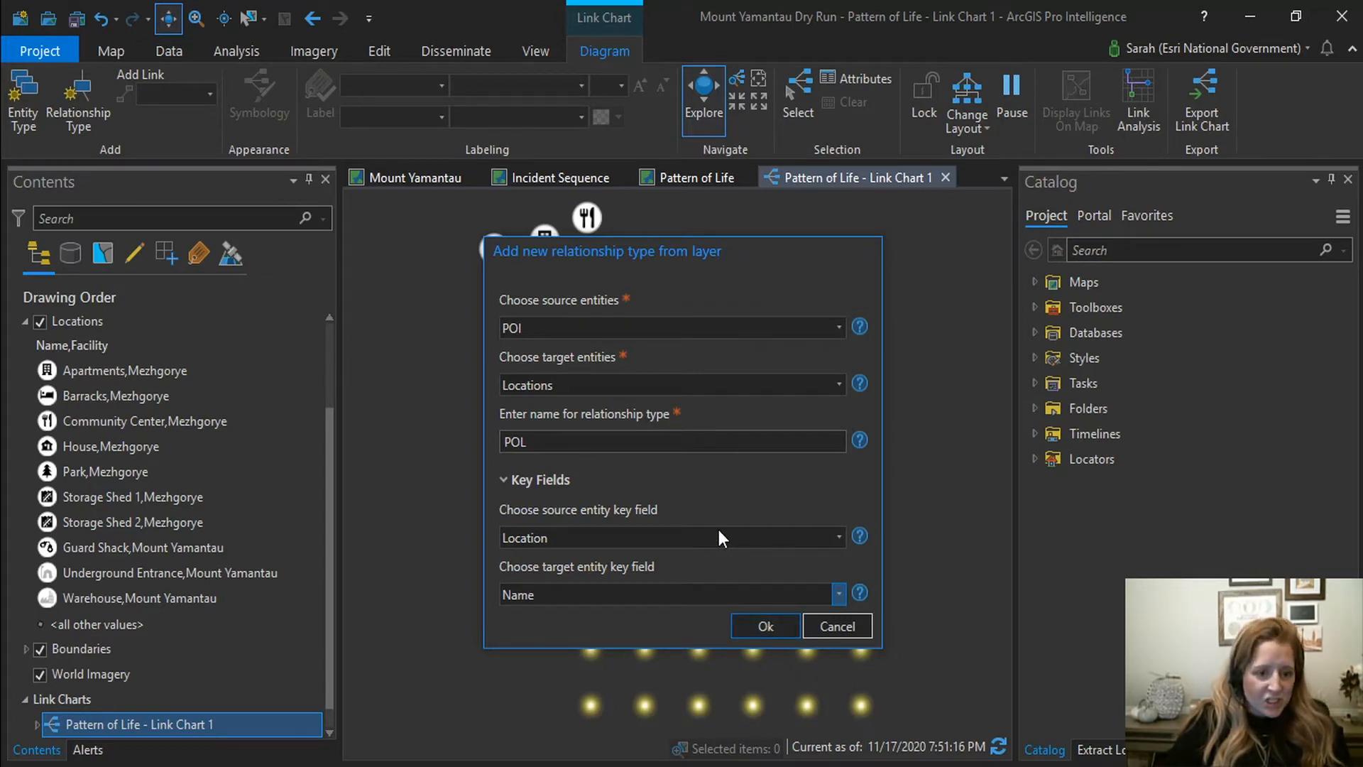
{"action": "left_click", "coordinate": [765, 627]}
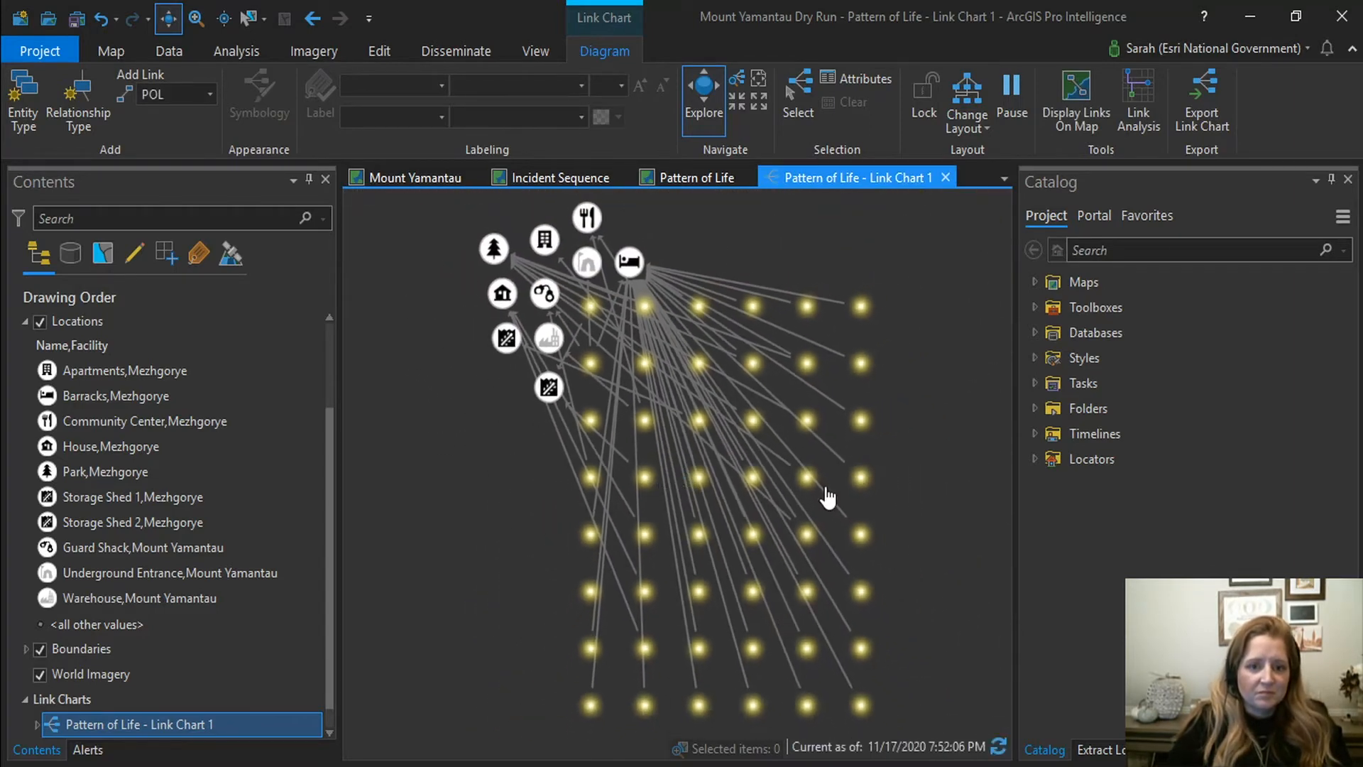
Try a Hierarchic layout on the link chart.
{"action": "left_click", "coordinate": [957, 128]}
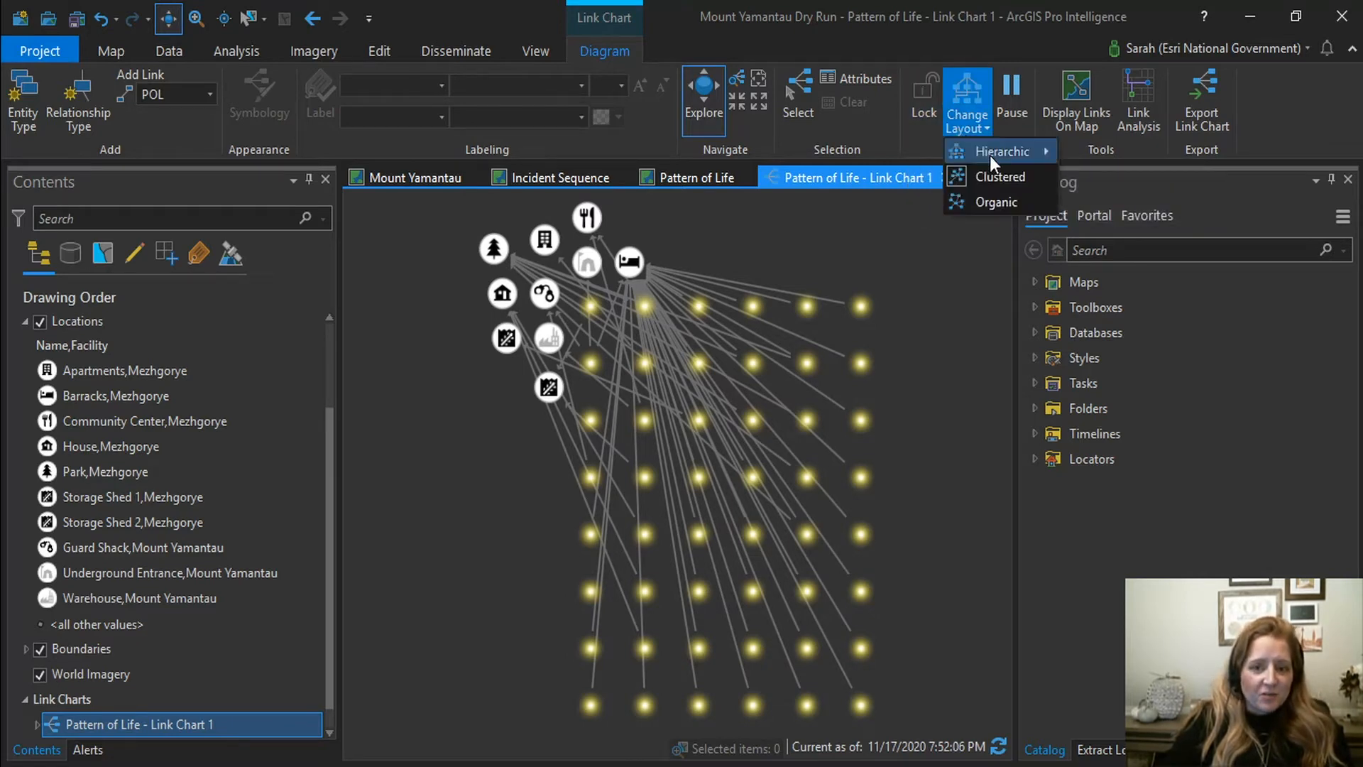
{"action": "mouse_move", "coordinate": [990, 155]}
{"action": "left_click", "coordinate": [1088, 152]}
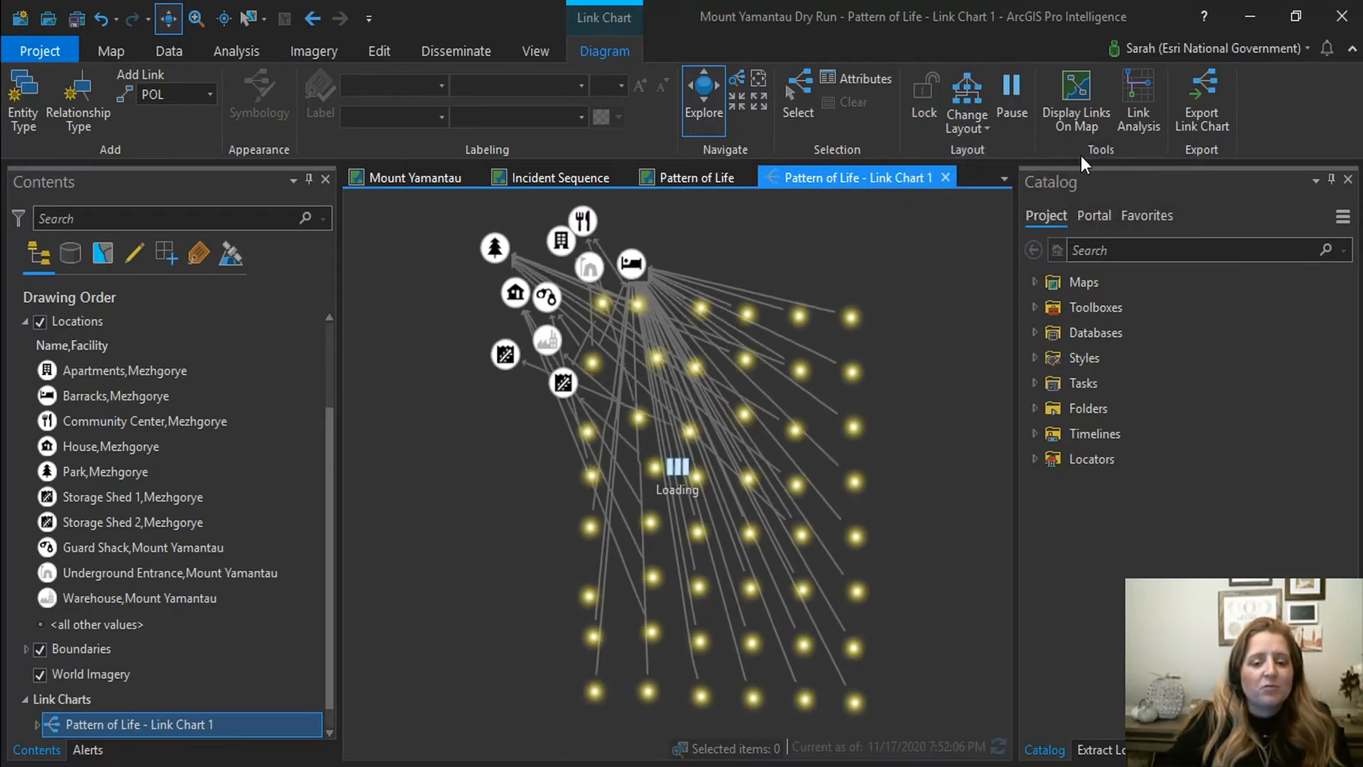
Arrange the link chart in the Organic layout and inspect the dates linked to the Barracks.
{"action": "left_click", "coordinate": [981, 129]}
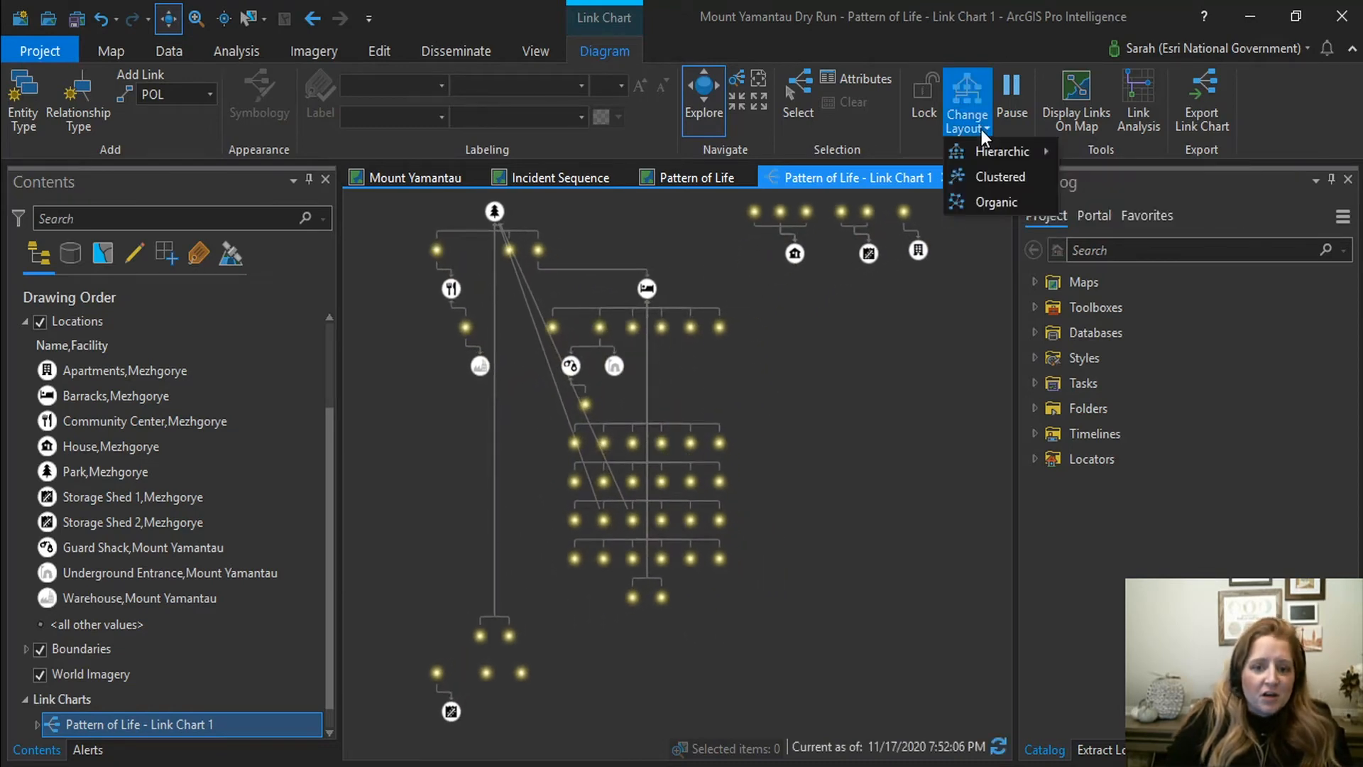
{"action": "left_click", "coordinate": [998, 204]}
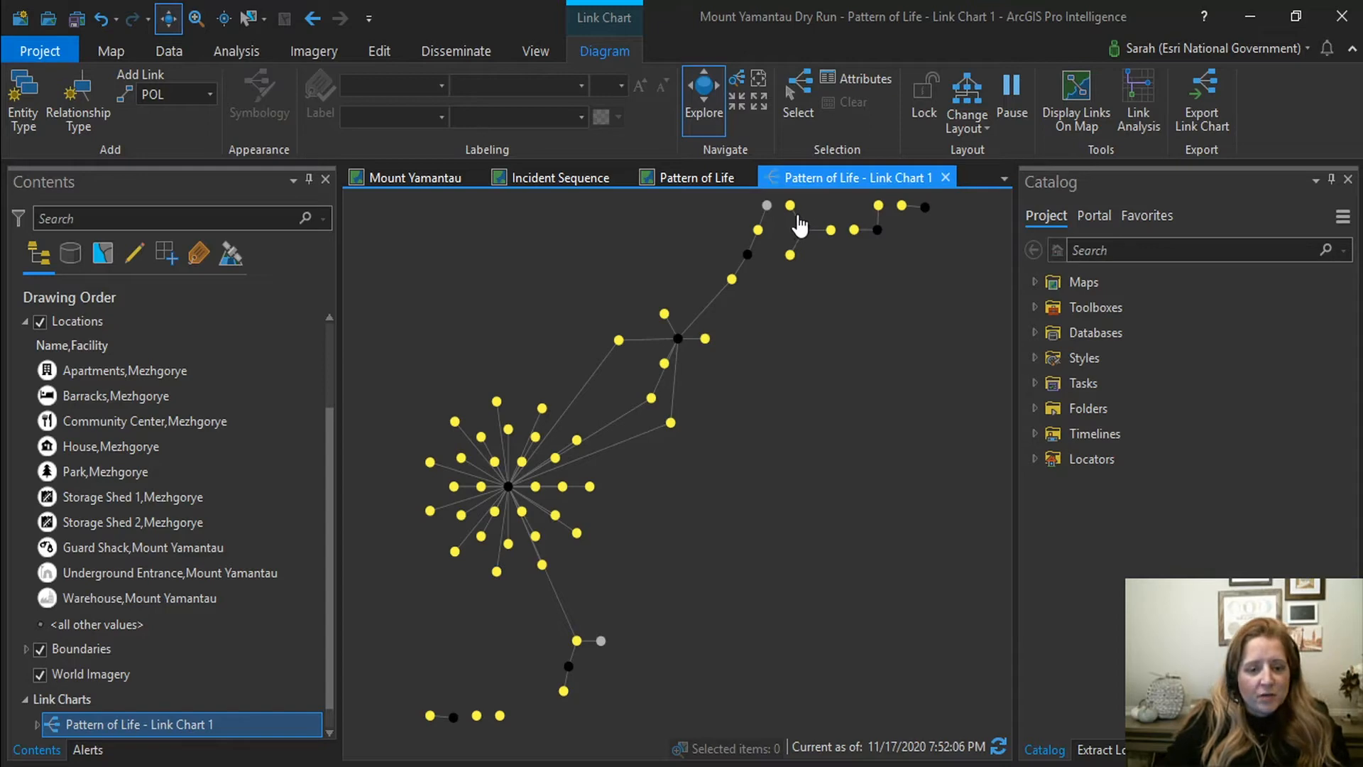
{"action": "mouse_move", "coordinate": [787, 211]}
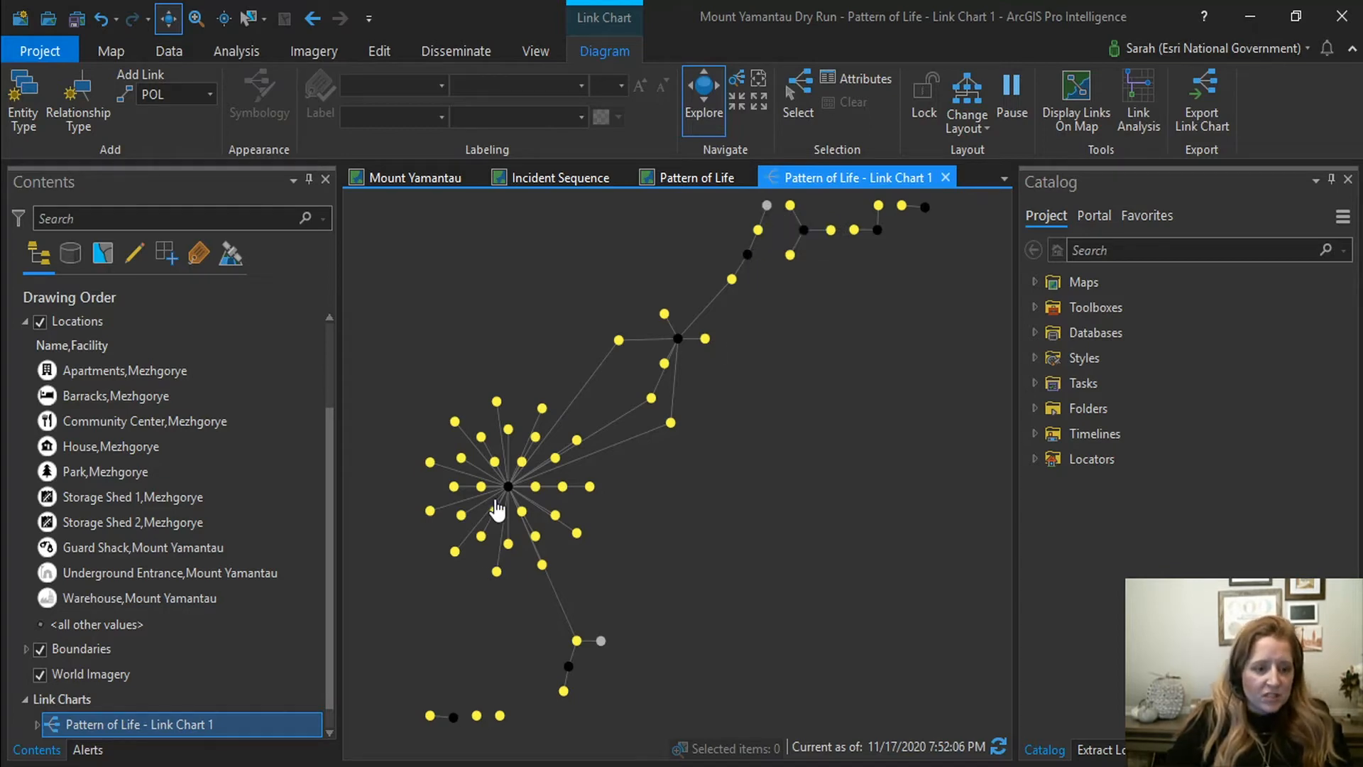
{"action": "scroll", "coordinate": [497, 509], "scroll_direction": "up", "scroll_amount": 3}
{"action": "left_click_drag", "start_coordinate": [491, 499], "coordinate": [693, 450]}
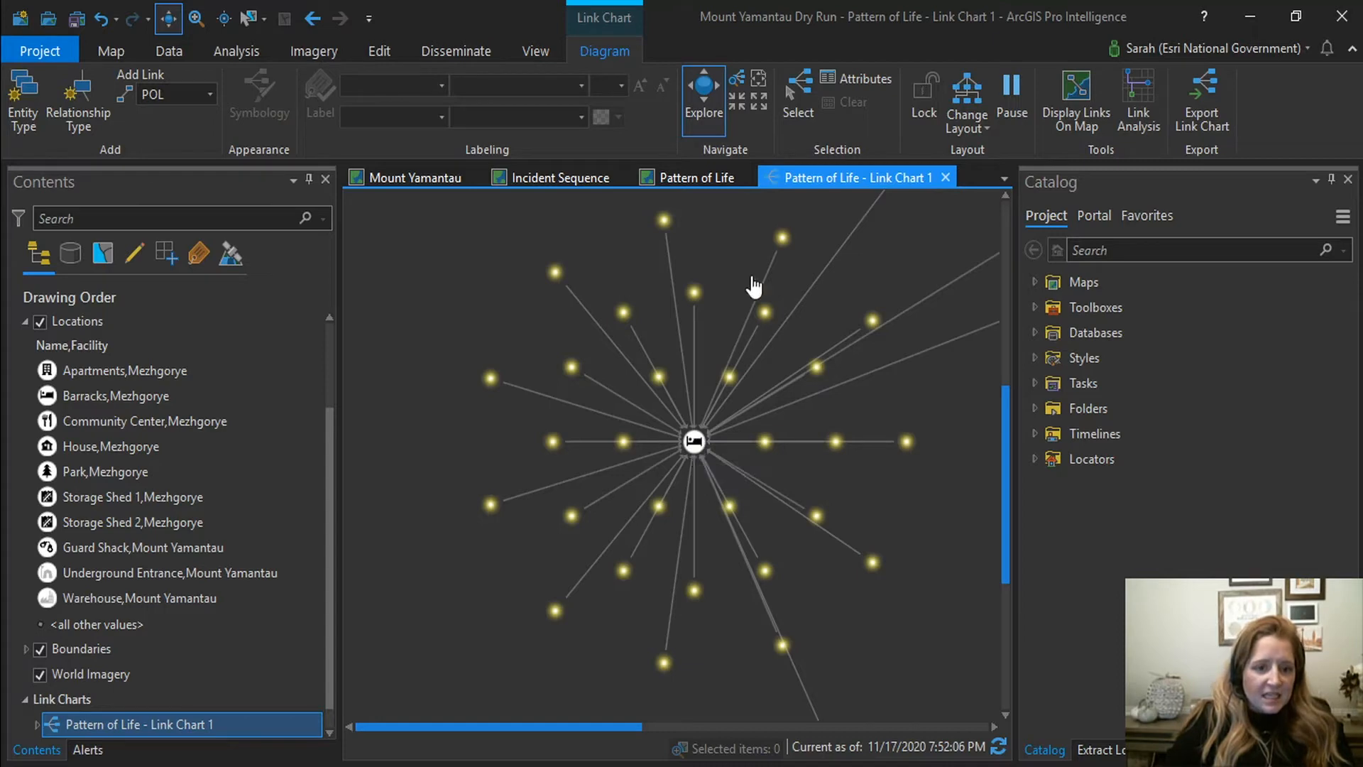
{"action": "mouse_move", "coordinate": [784, 248]}
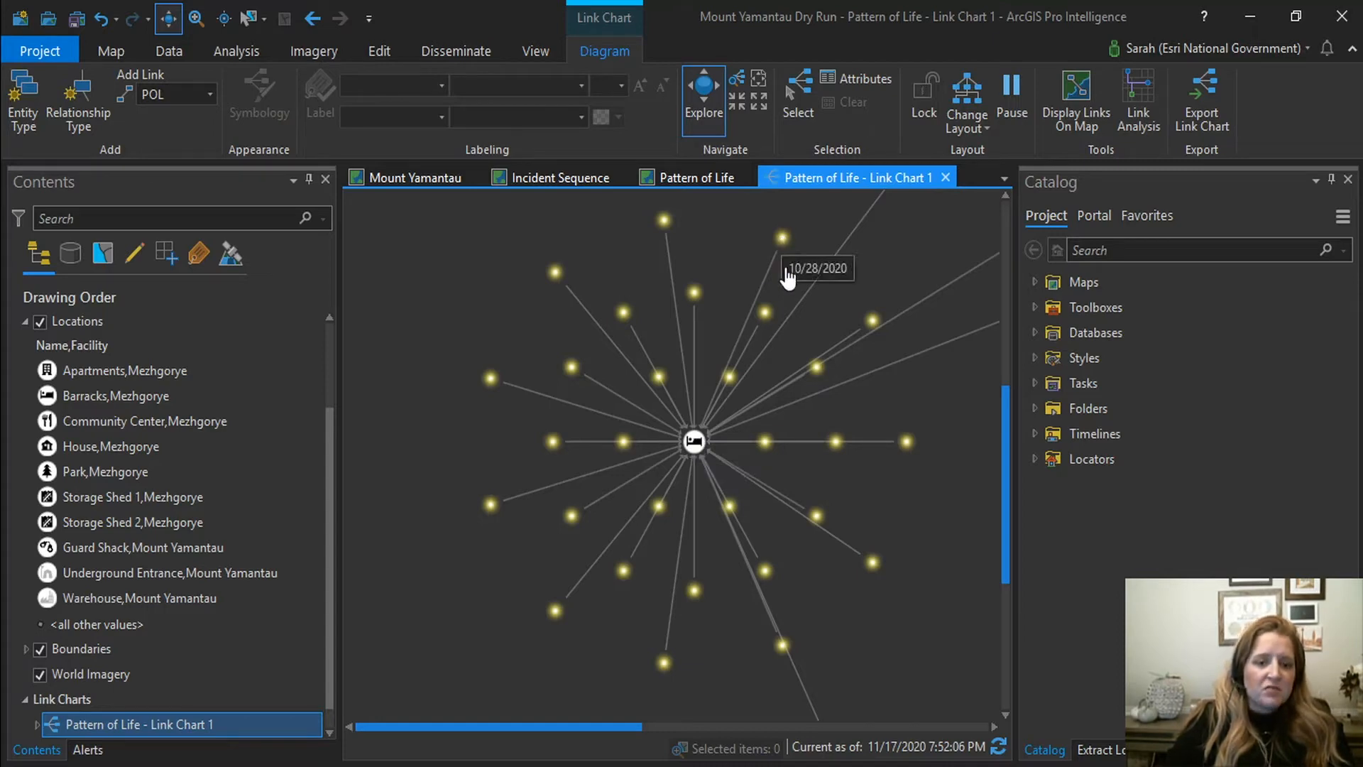
Examine the Barracks cluster on the link chart and the points linked to the Underground Entrance and Guard Shack.
{"action": "mouse_move", "coordinate": [764, 323]}
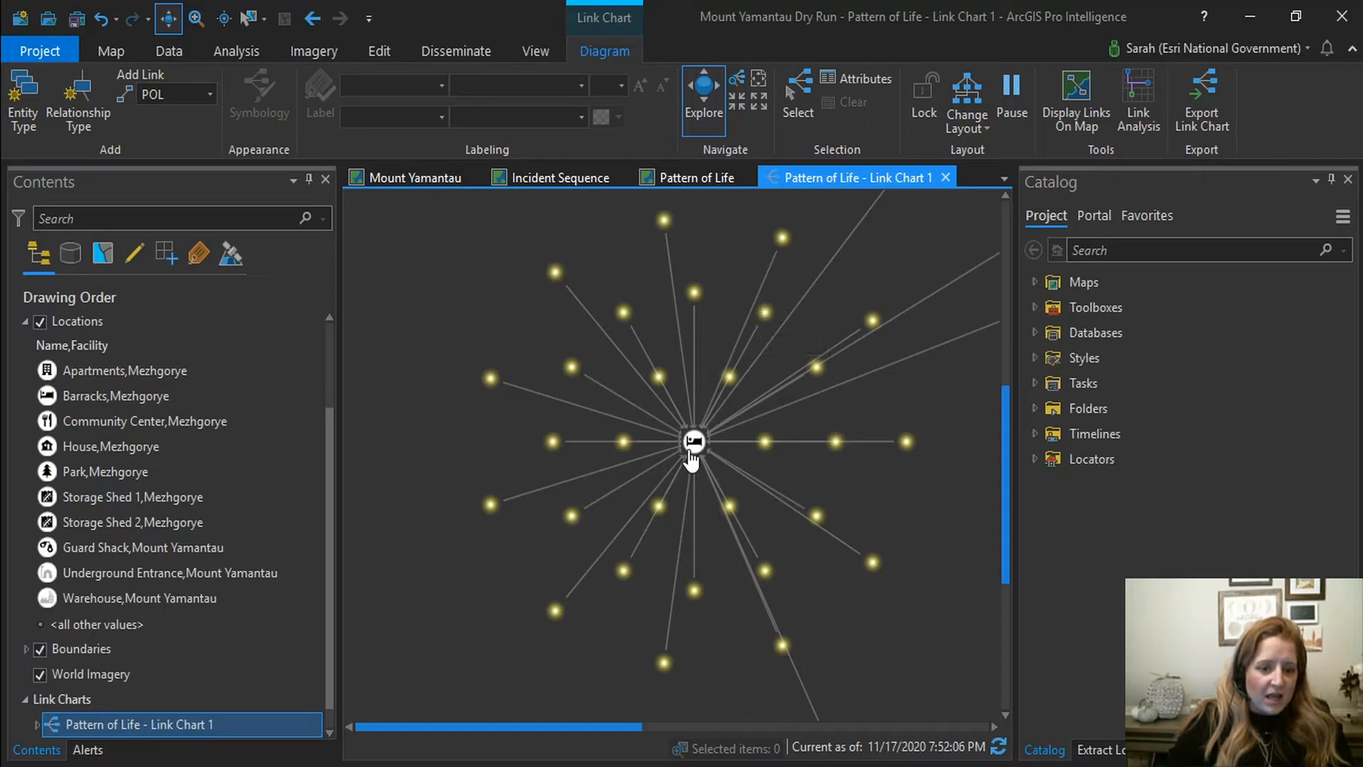
{"action": "mouse_move", "coordinate": [698, 454]}
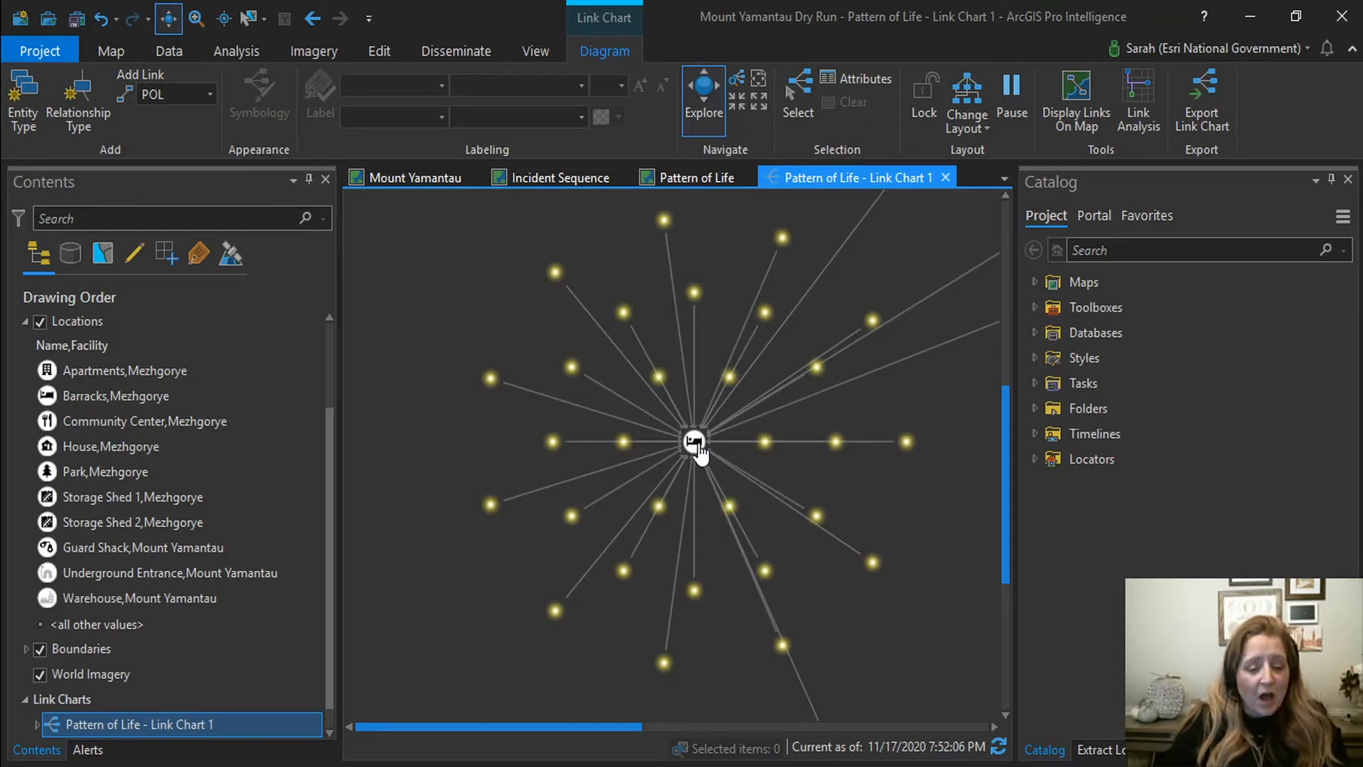
{"action": "scroll", "coordinate": [696, 447], "scroll_direction": "down", "scroll_amount": 3}
{"action": "scroll", "coordinate": [756, 554], "scroll_direction": "up", "scroll_amount": 5}
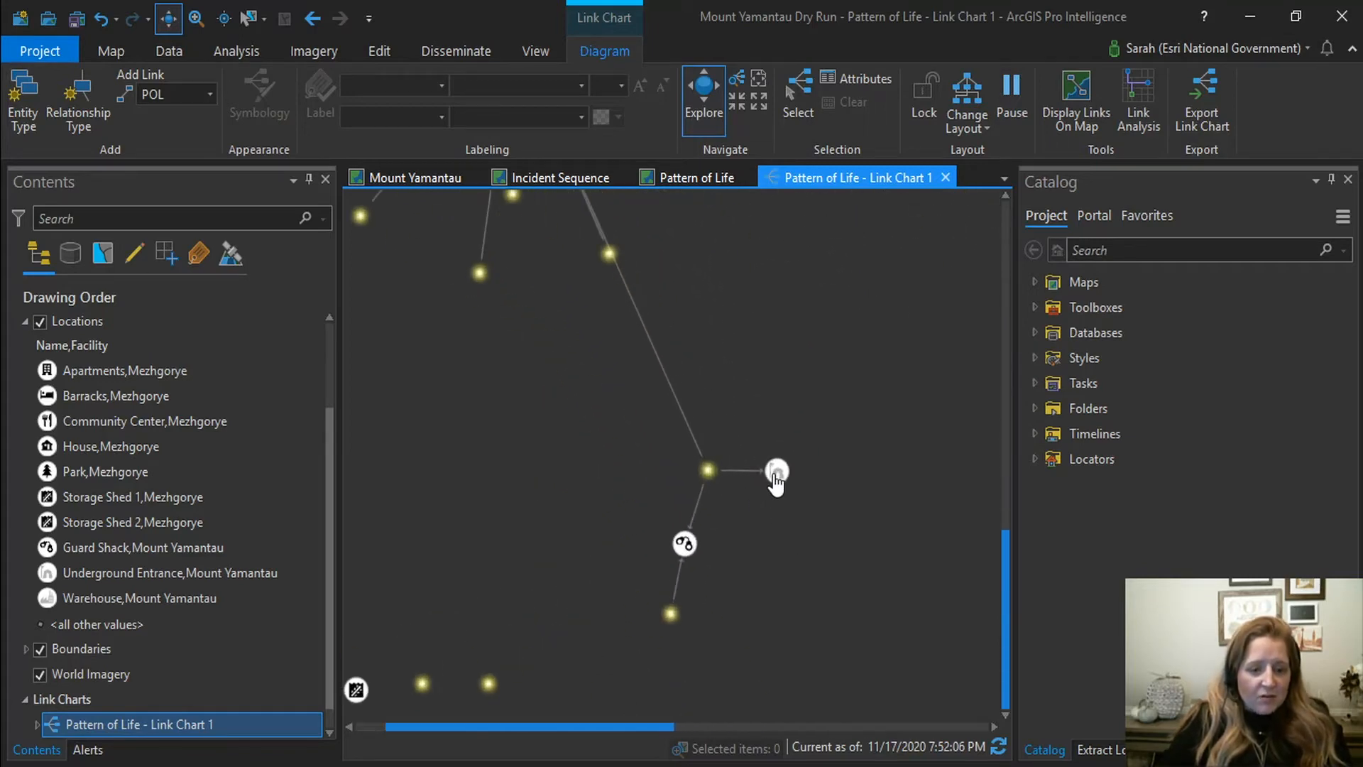
{"action": "scroll", "coordinate": [710, 497], "scroll_direction": "up", "scroll_amount": 2}
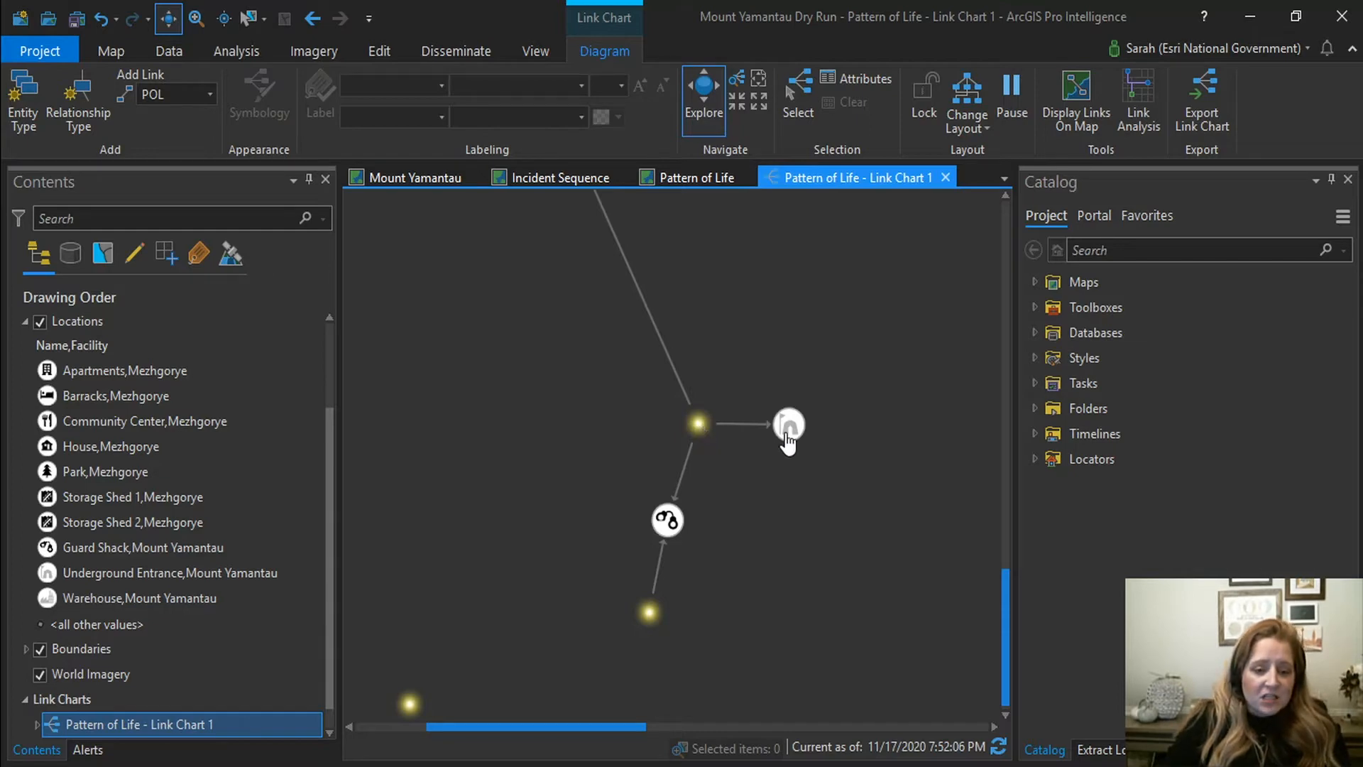
{"action": "mouse_move", "coordinate": [790, 439]}
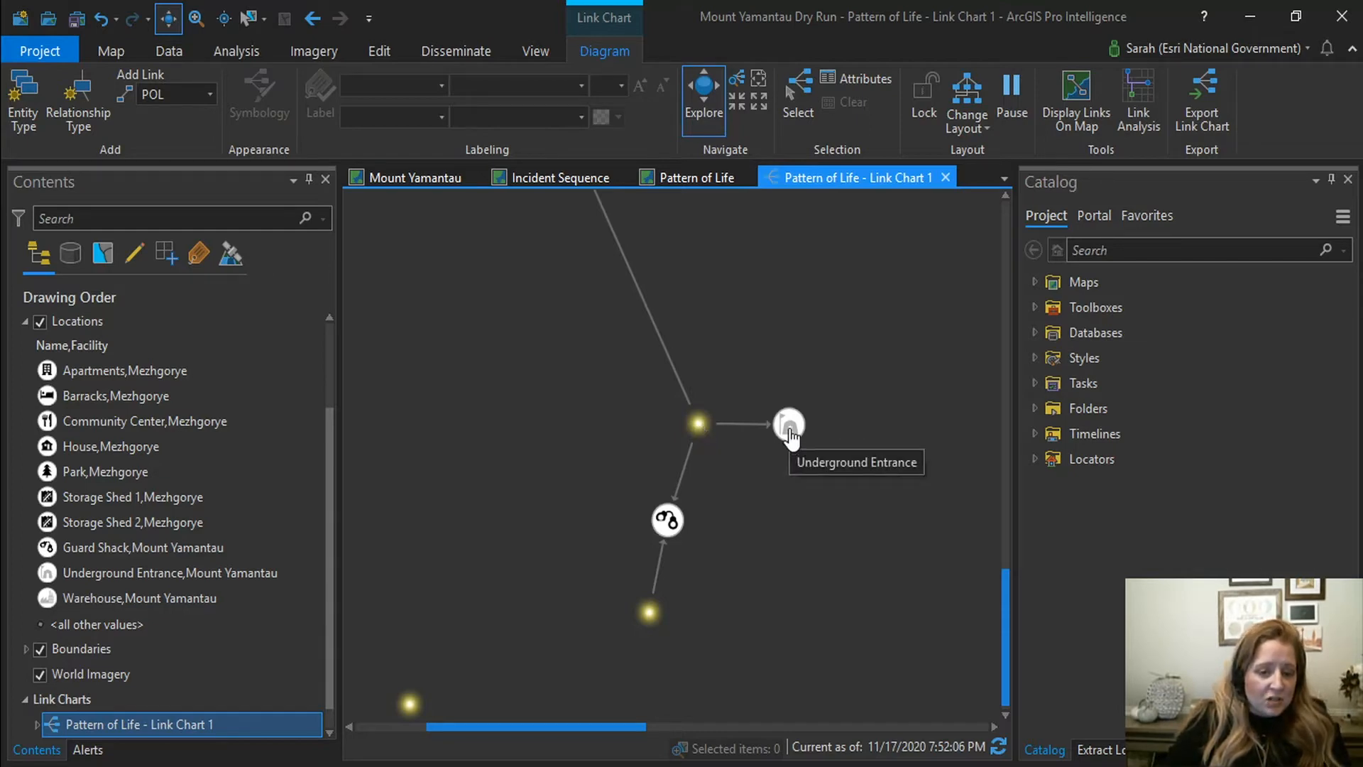
{"action": "mouse_move", "coordinate": [668, 531]}
{"action": "scroll", "coordinate": [668, 529], "scroll_direction": "down", "scroll_amount": 2}
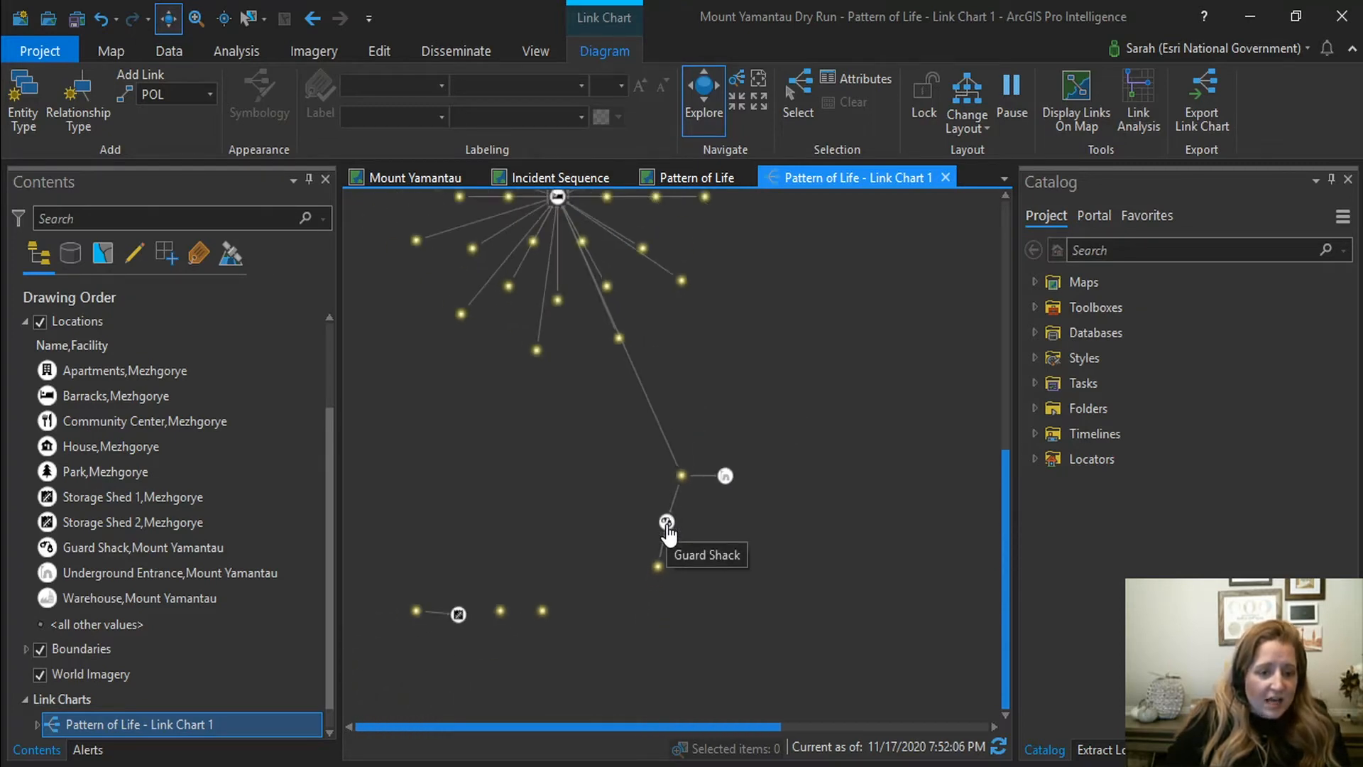
{"action": "left_click_drag", "start_coordinate": [561, 203], "coordinate": [599, 325]}
{"action": "scroll", "coordinate": [660, 369], "scroll_direction": "down", "scroll_amount": 2}
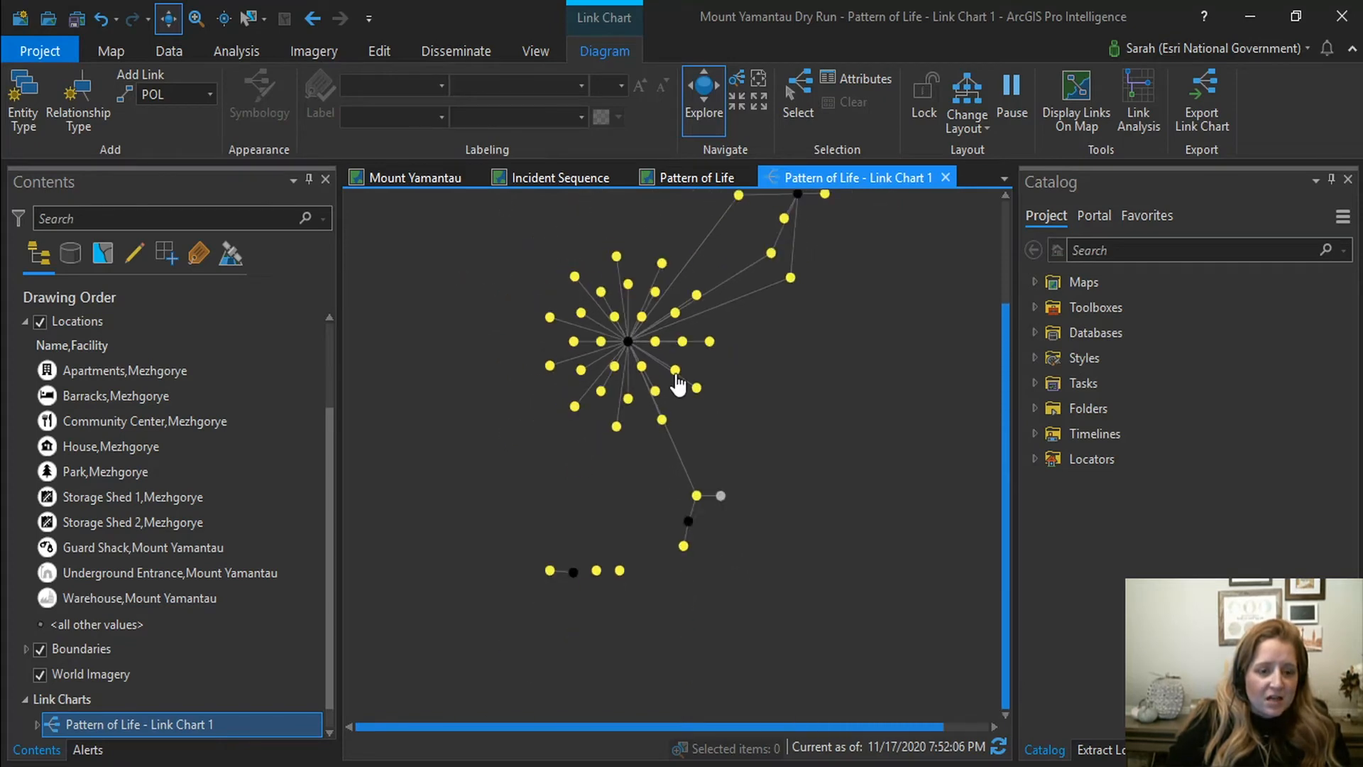
{"action": "left_click_drag", "start_coordinate": [736, 384], "coordinate": [679, 504]}
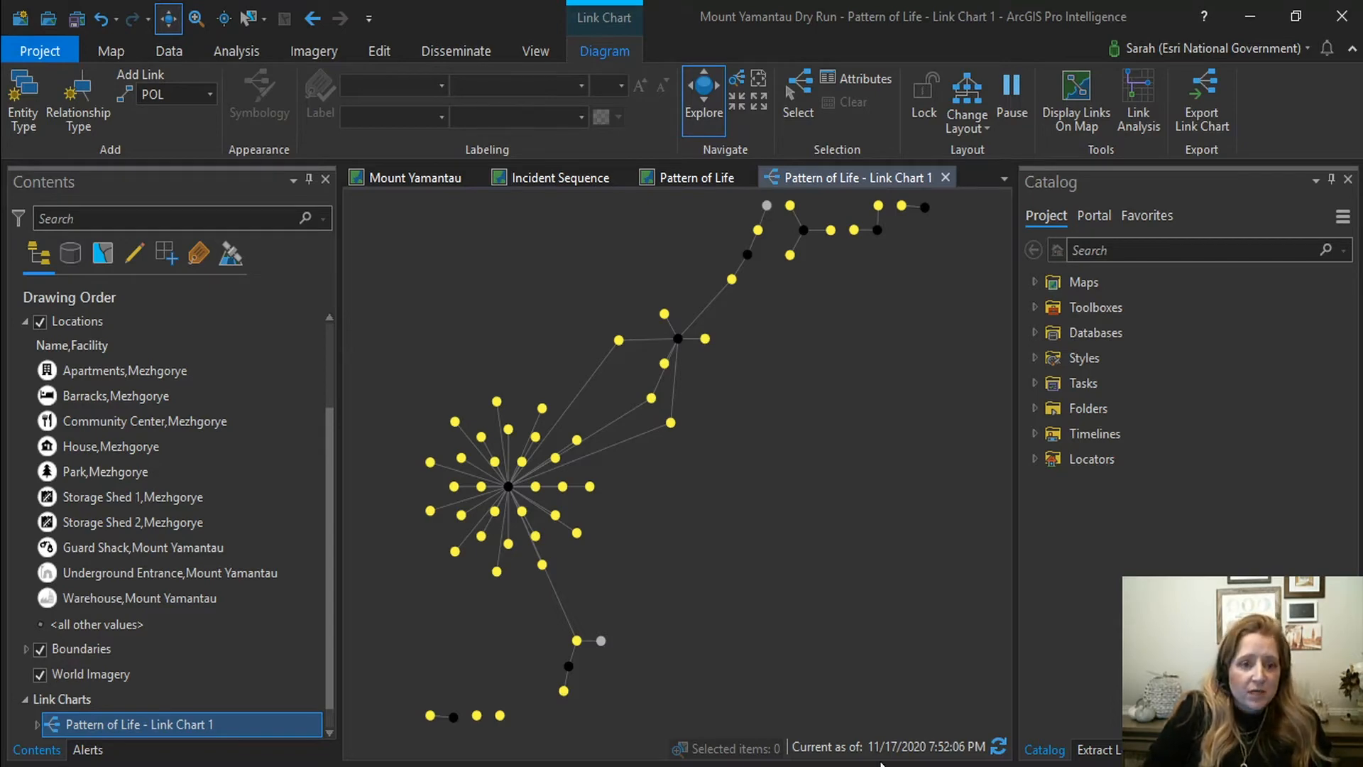
Review the InsideBoundary alert condition's date and area expressions for the Pattern of Life map, and run the conditions.
{"action": "left_click", "coordinate": [696, 177]}
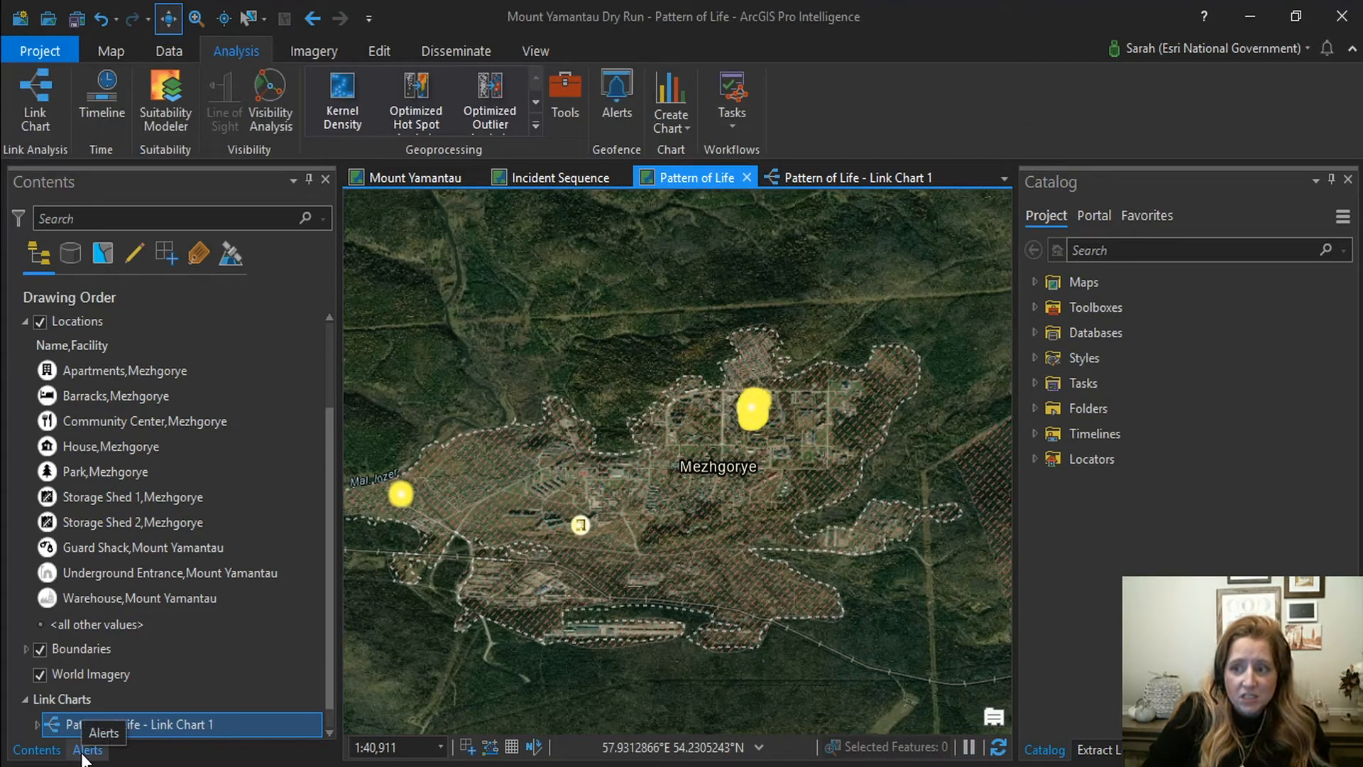
{"action": "left_click", "coordinate": [86, 750]}
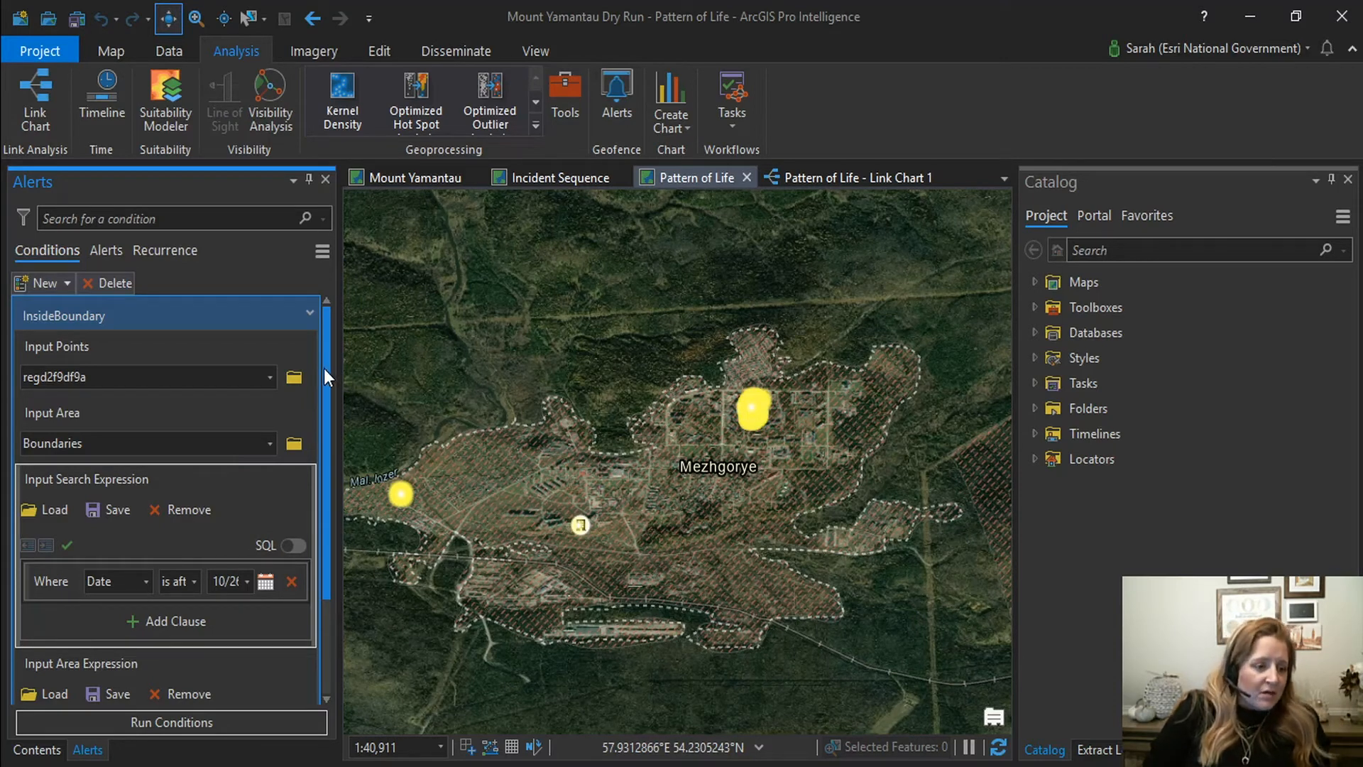
{"action": "left_click_drag", "start_coordinate": [324, 369], "coordinate": [330, 415]}
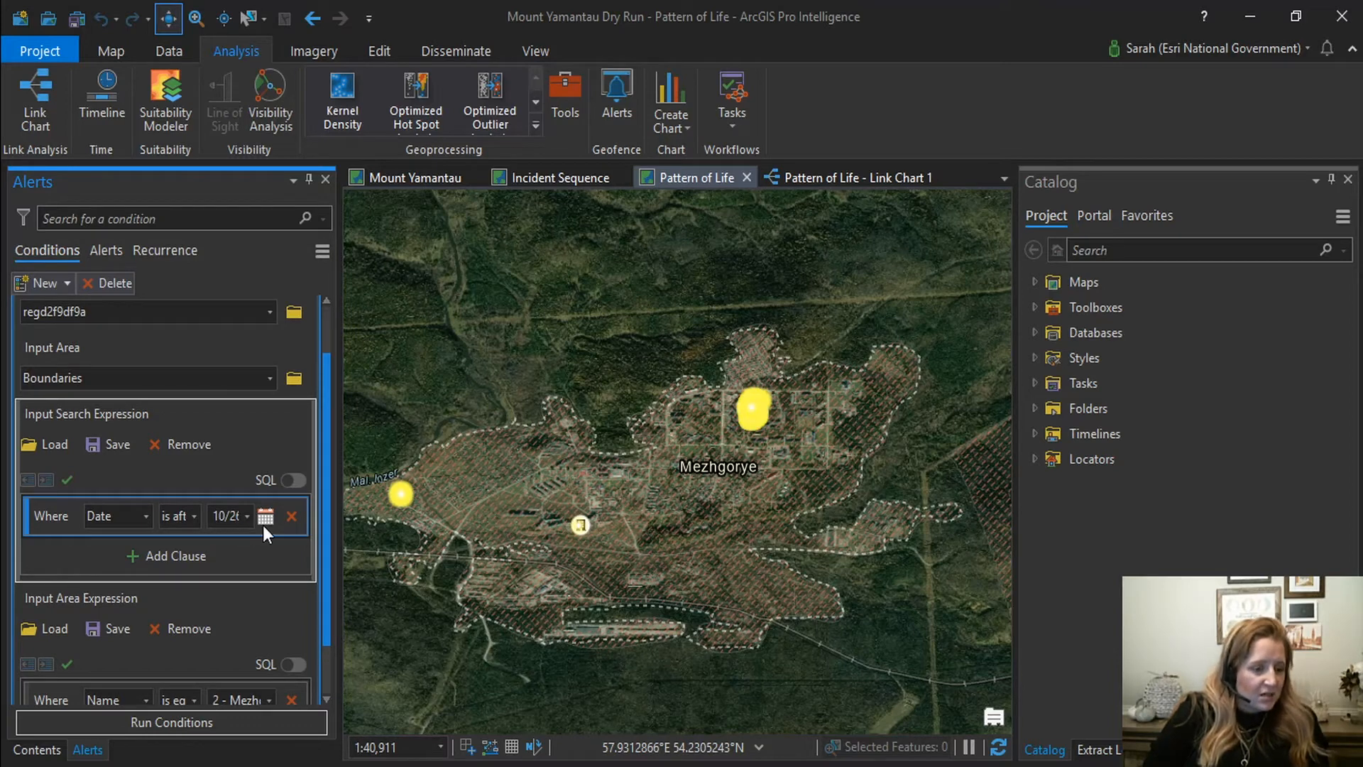
{"action": "left_click_drag", "start_coordinate": [329, 533], "coordinate": [330, 572]}
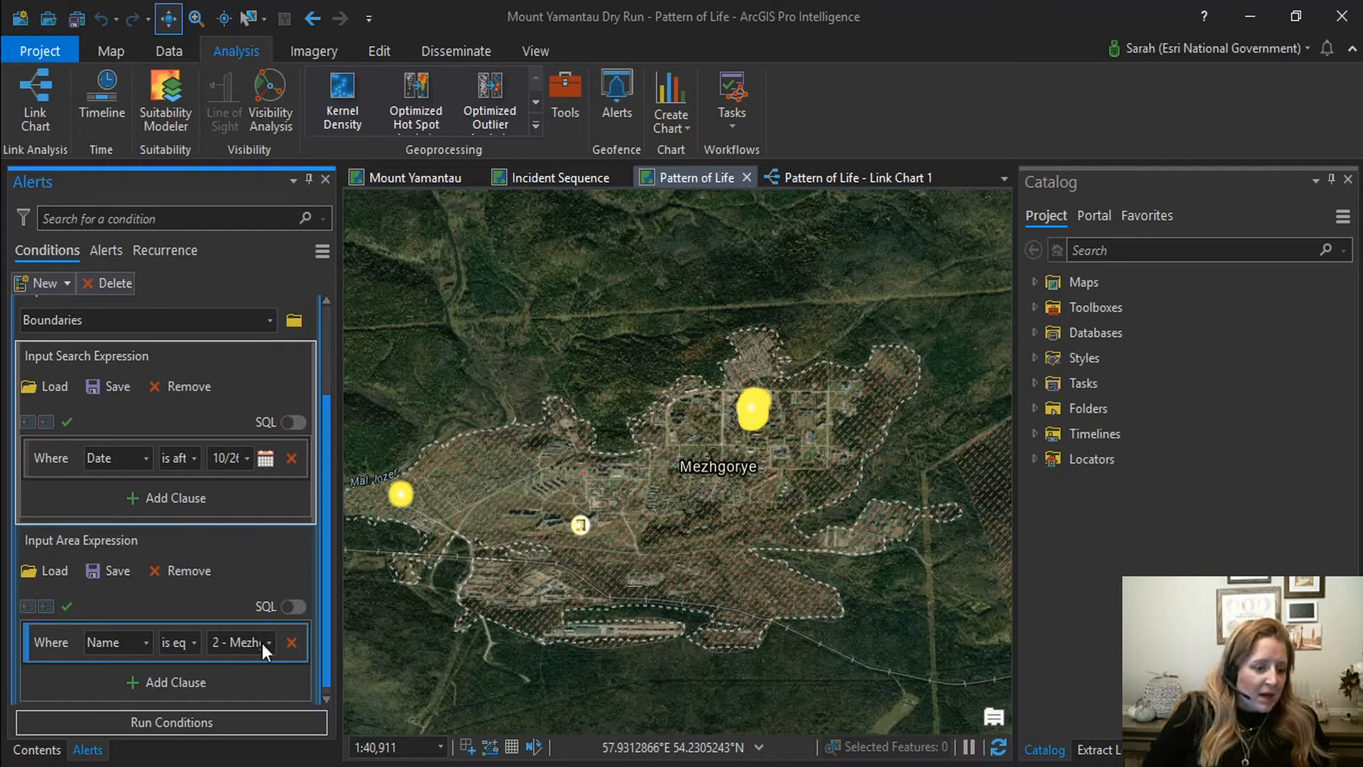
{"action": "left_click_drag", "start_coordinate": [324, 612], "coordinate": [329, 510]}
{"action": "left_click", "coordinate": [199, 729]}
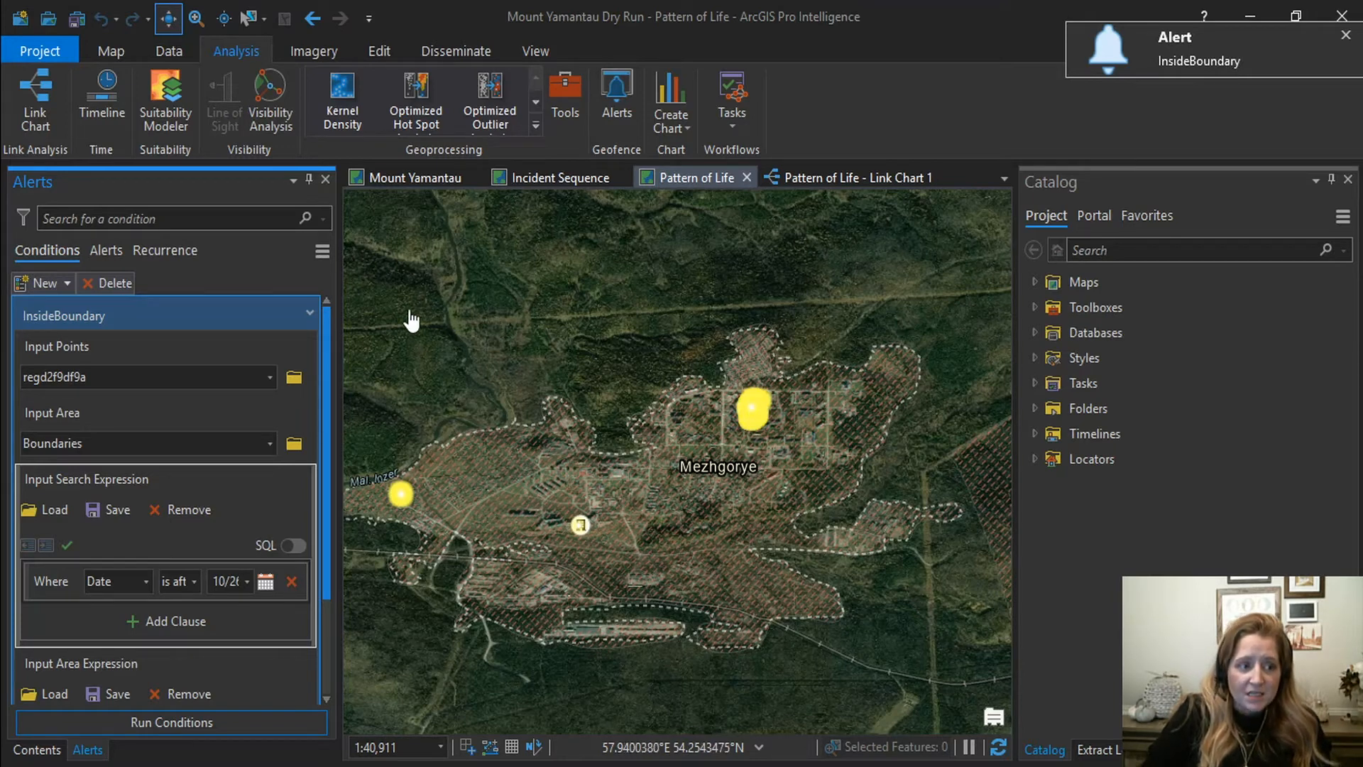
Check the list of triggered alerts, and create and start a new recurrence that runs every 12 hours.
{"action": "left_click", "coordinate": [100, 254]}
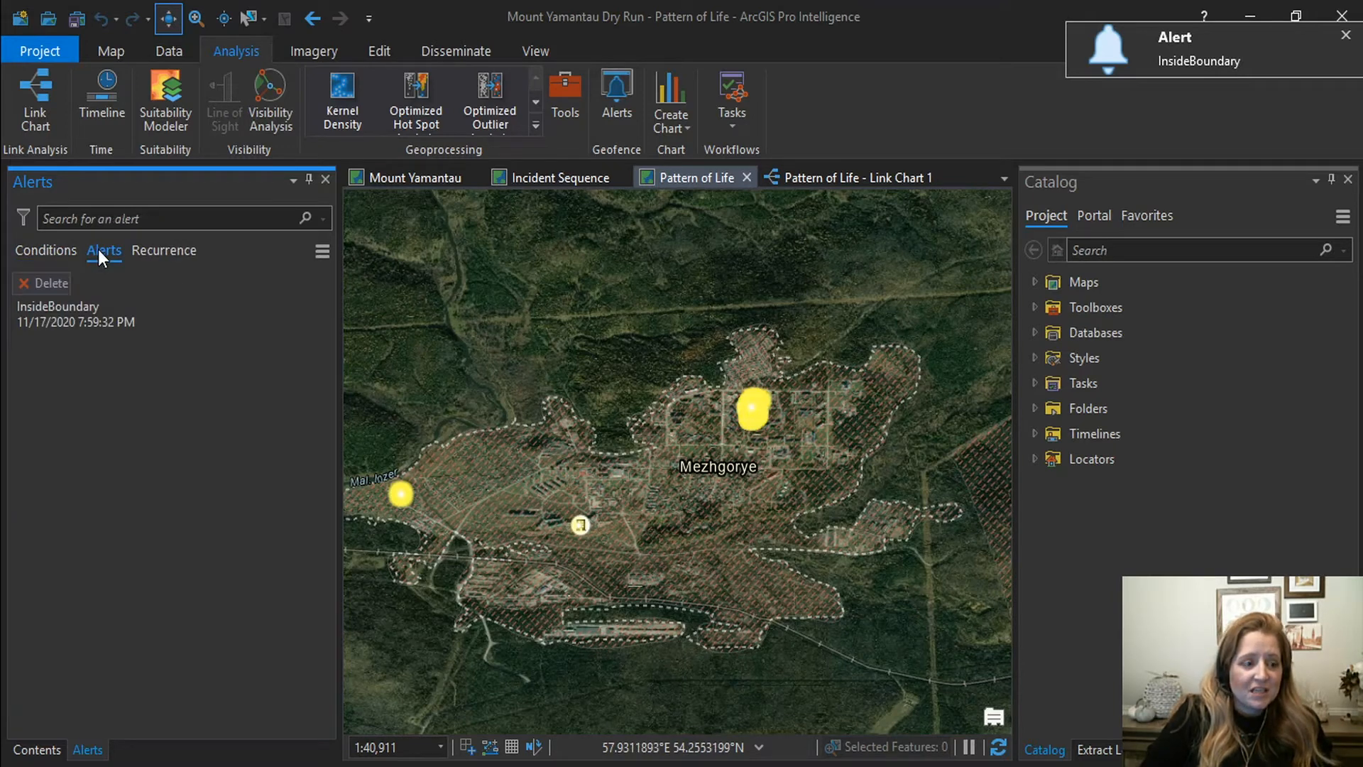
{"action": "left_click", "coordinate": [143, 245]}
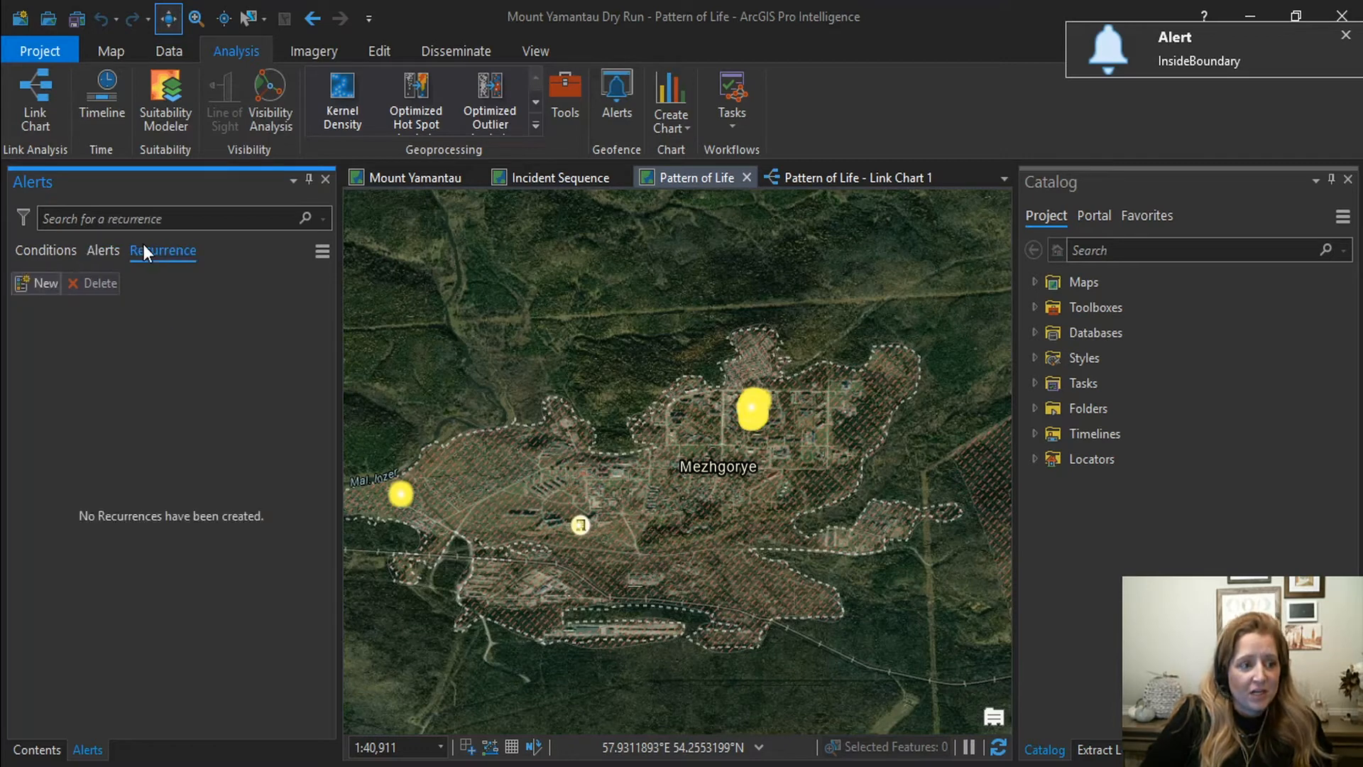
{"action": "left_click", "coordinate": [51, 284]}
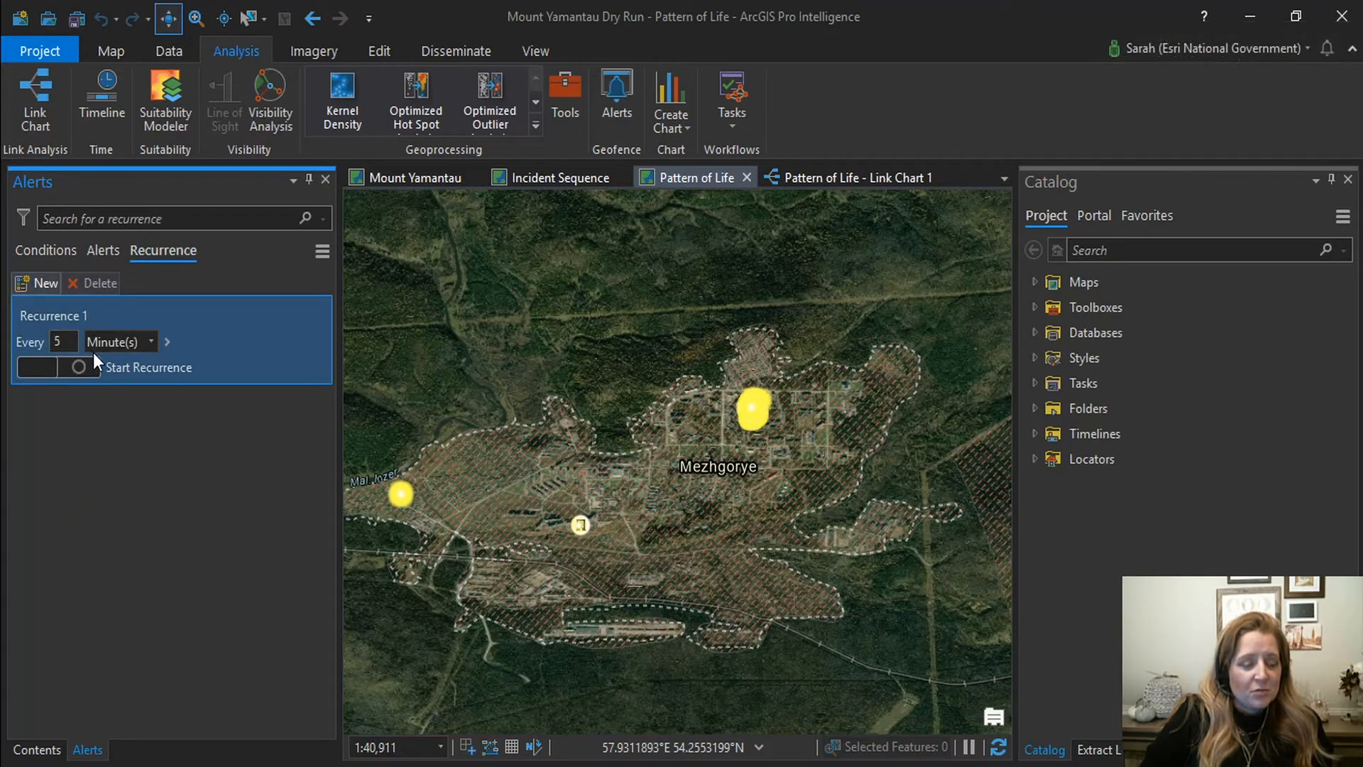
{"action": "left_click", "coordinate": [117, 342]}
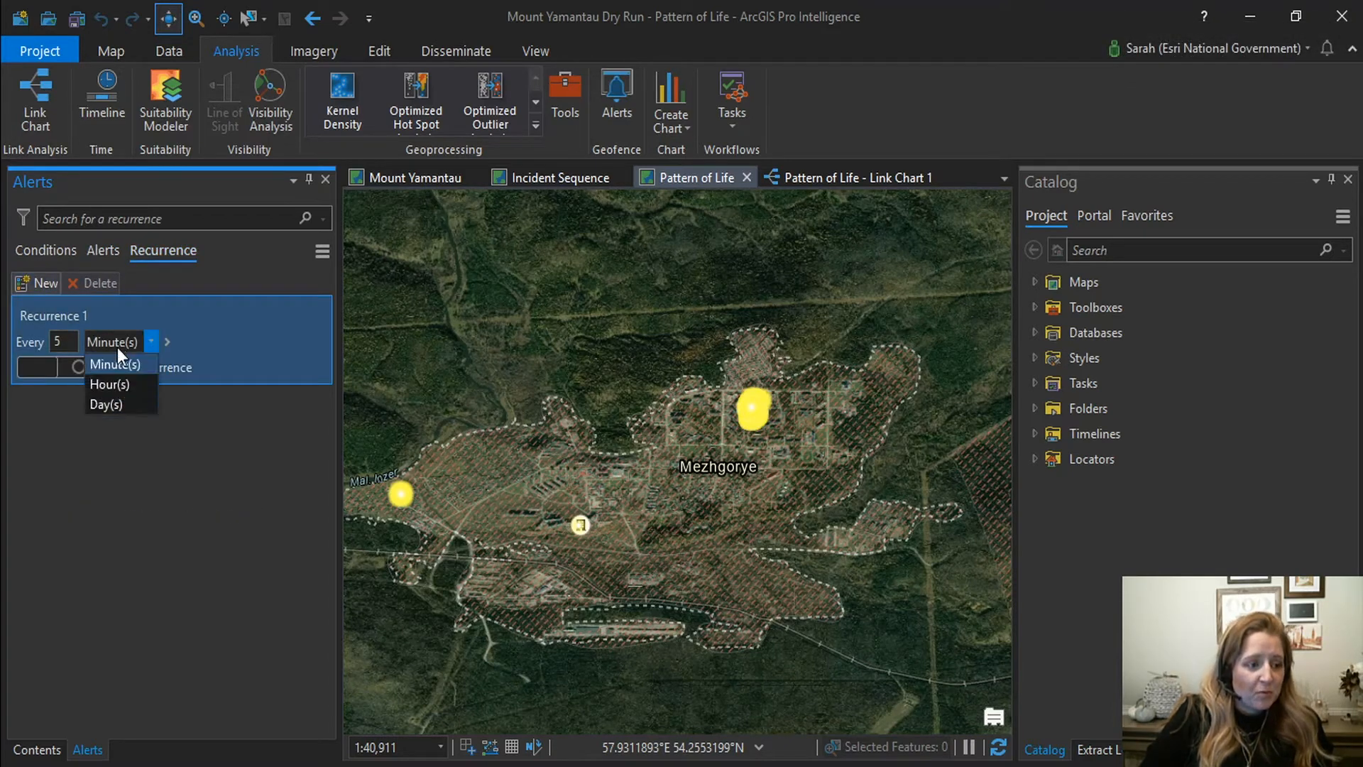
{"action": "left_click", "coordinate": [122, 383]}
{"action": "left_click_drag", "start_coordinate": [72, 342], "coordinate": [47, 342]}
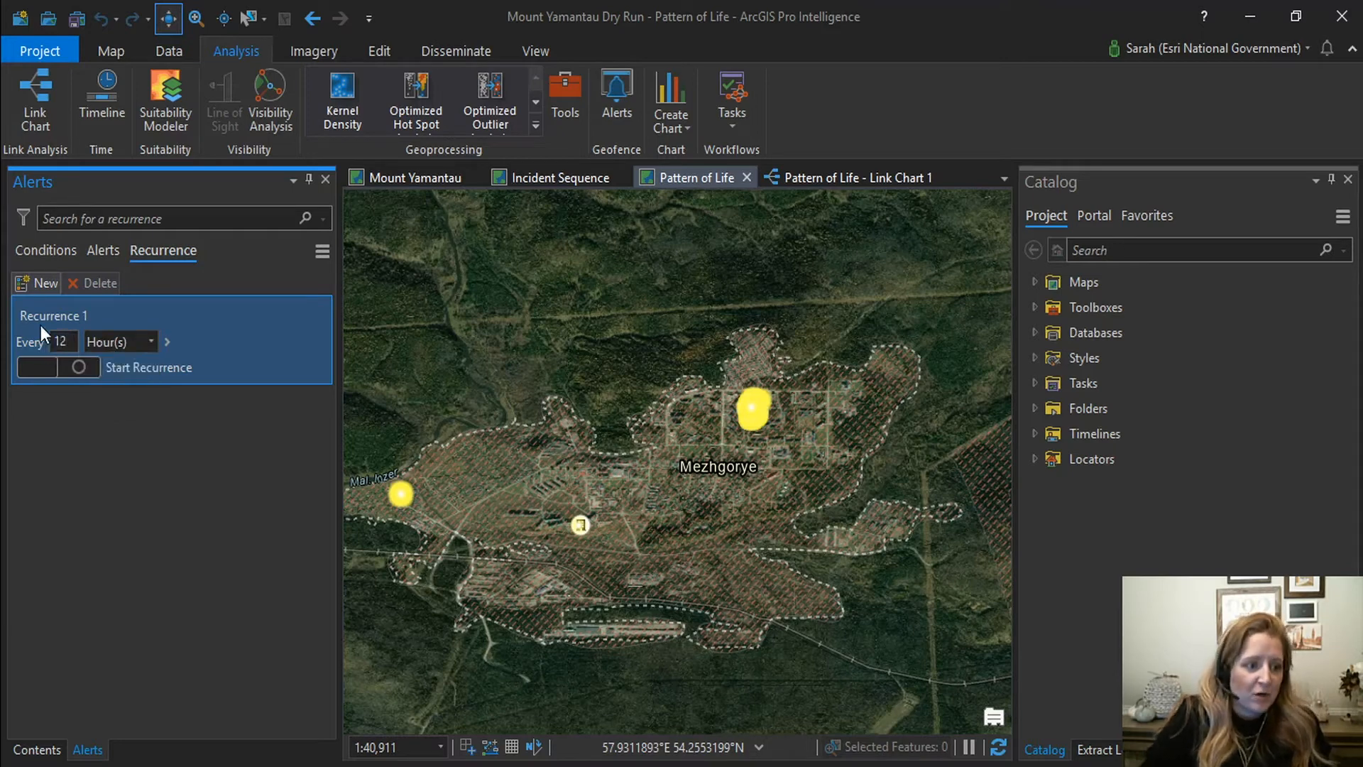
{"action": "left_click", "coordinate": [32, 373]}
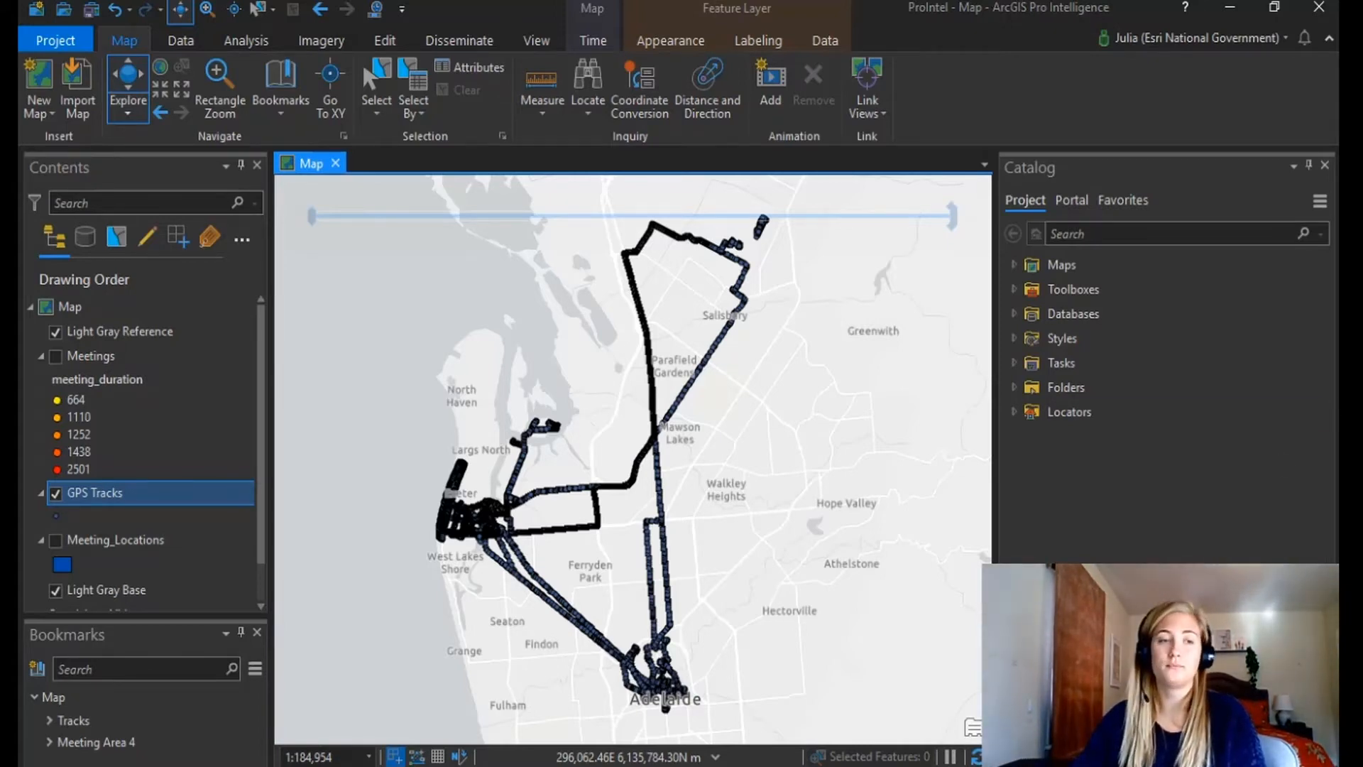
Inspect the attribute table of the GPS Tracks layer in the ProIntel project and close it.
{"action": "left_click", "coordinate": [172, 495]}
{"action": "right_click", "coordinate": [173, 501]}
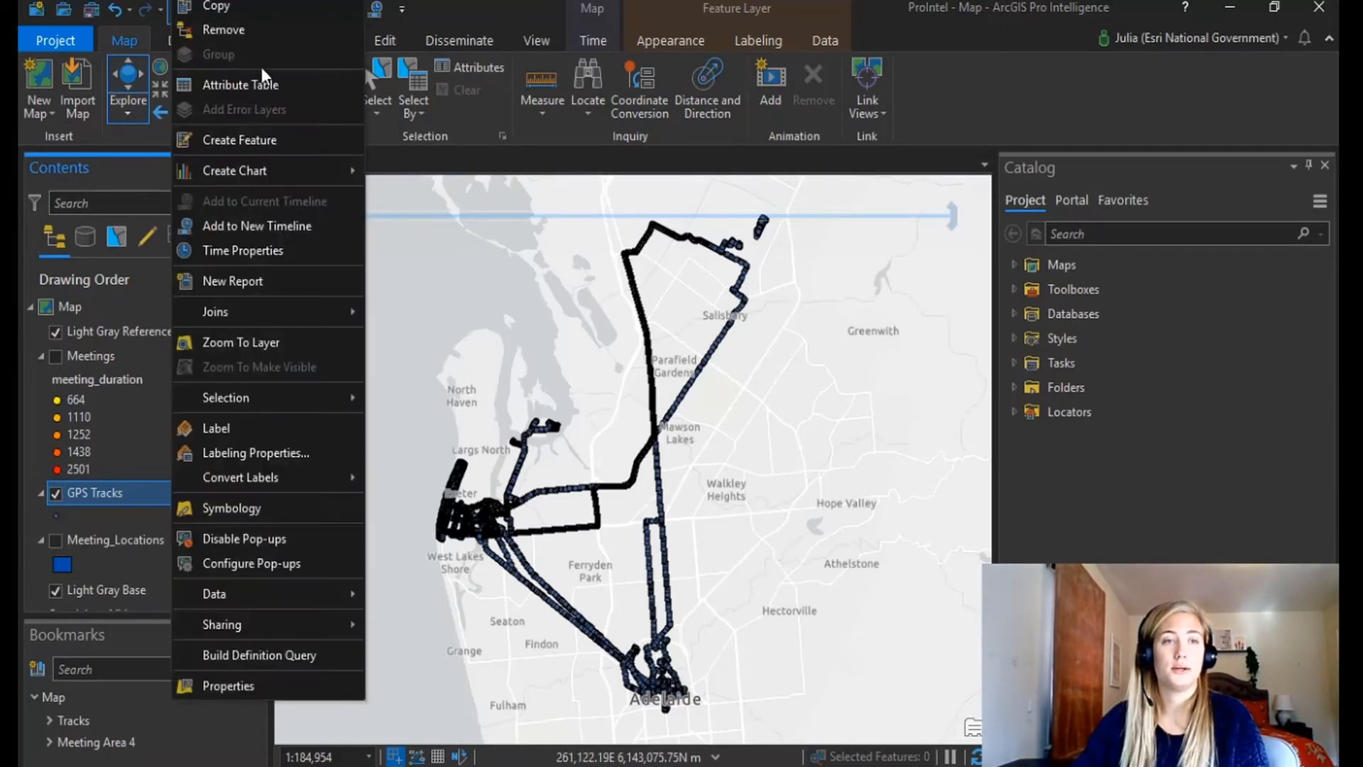
{"action": "left_click", "coordinate": [258, 81]}
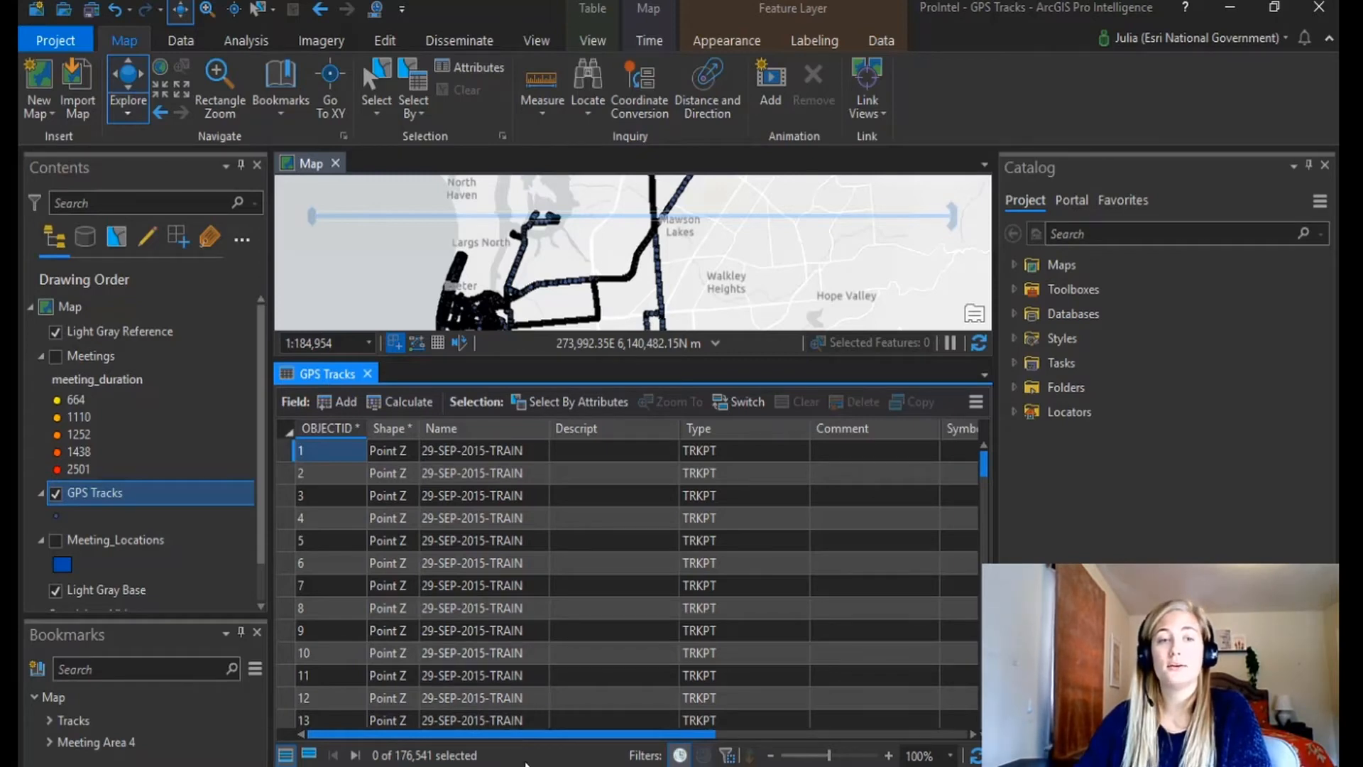
{"action": "left_click", "coordinate": [368, 376]}
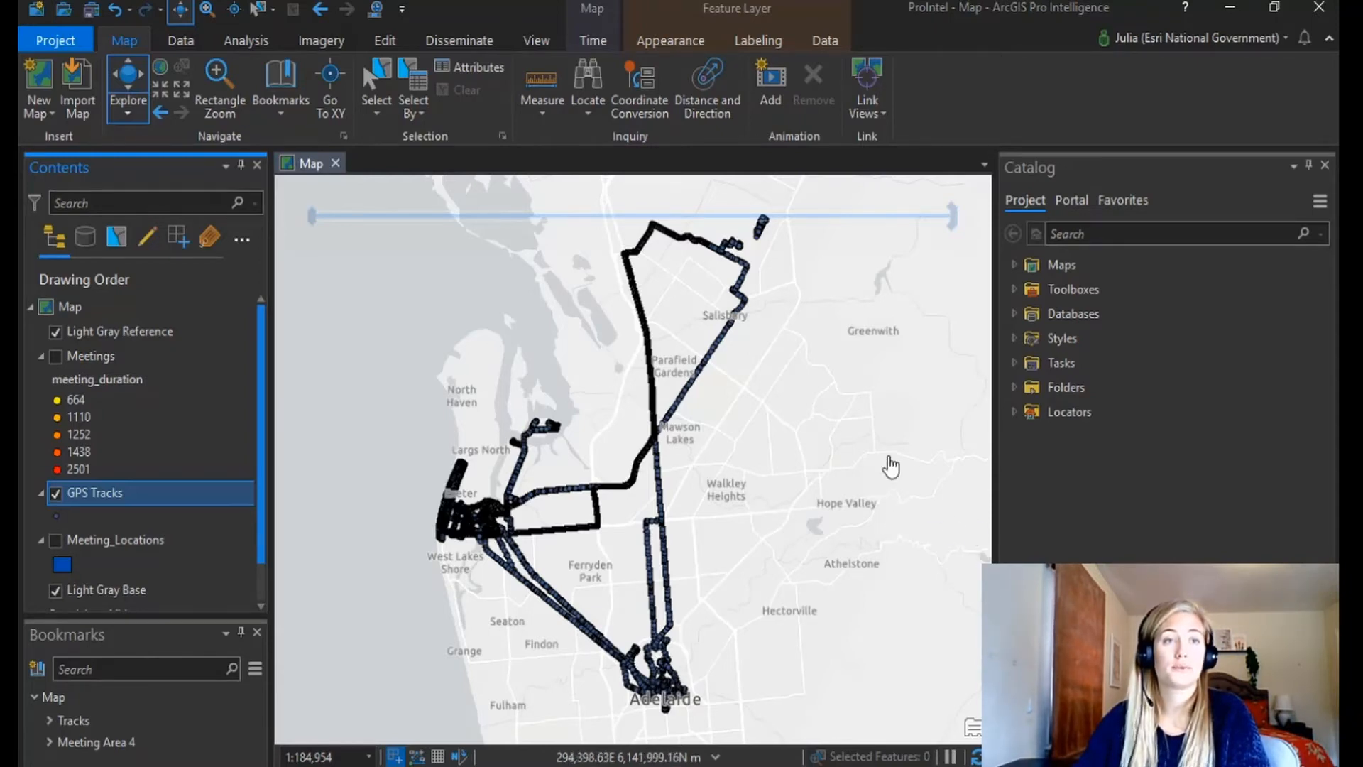
Open the Find Meeting Locations movement analysis tool and set GPS Tracks as its input features.
{"action": "left_click", "coordinate": [249, 41]}
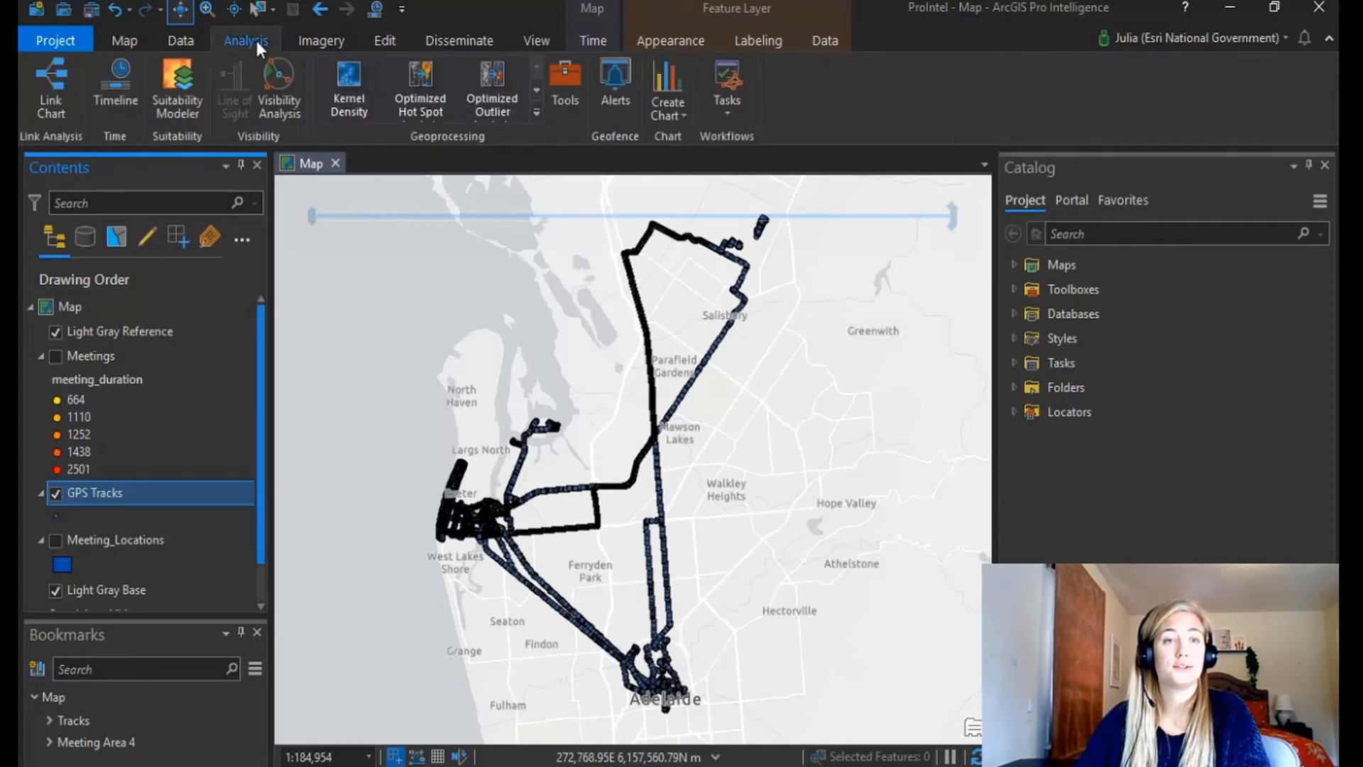
{"action": "left_click", "coordinate": [536, 113]}
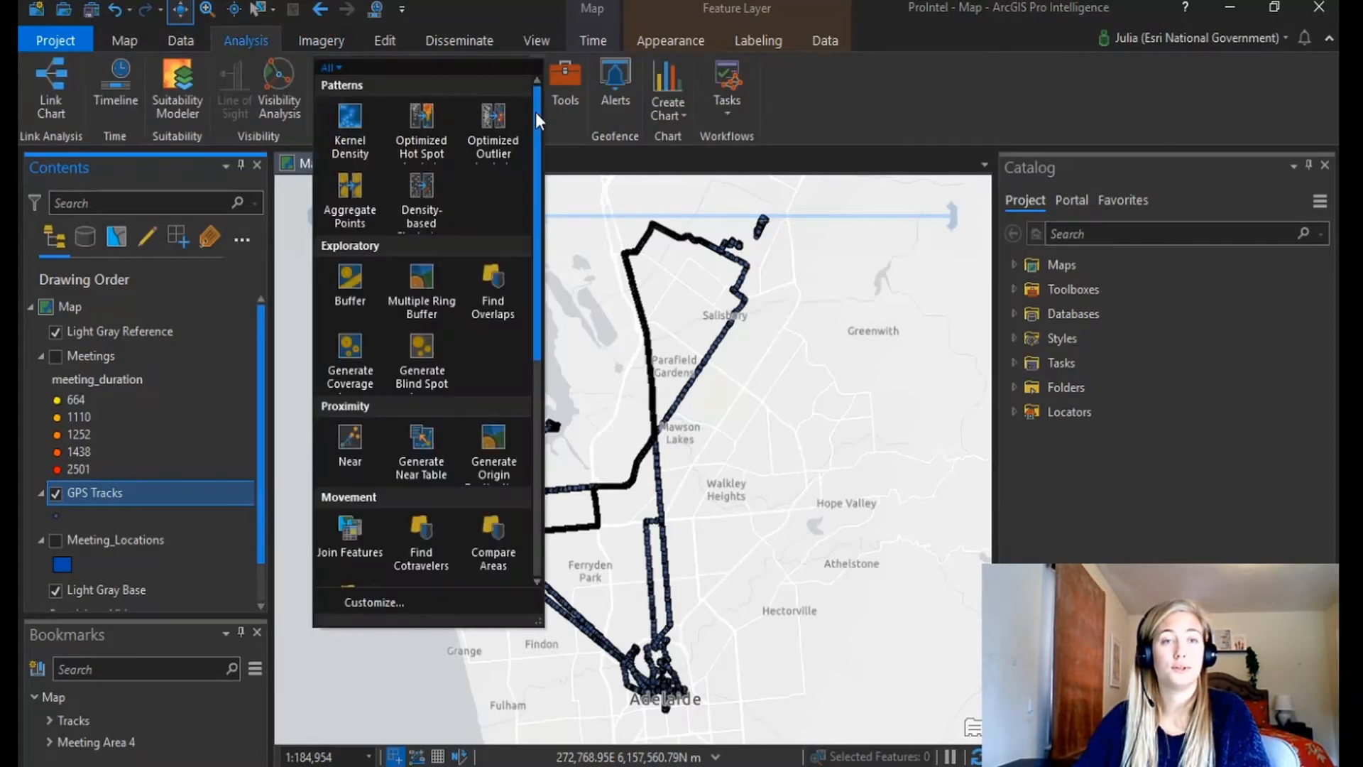
{"action": "left_click_drag", "start_coordinate": [537, 118], "coordinate": [558, 281]}
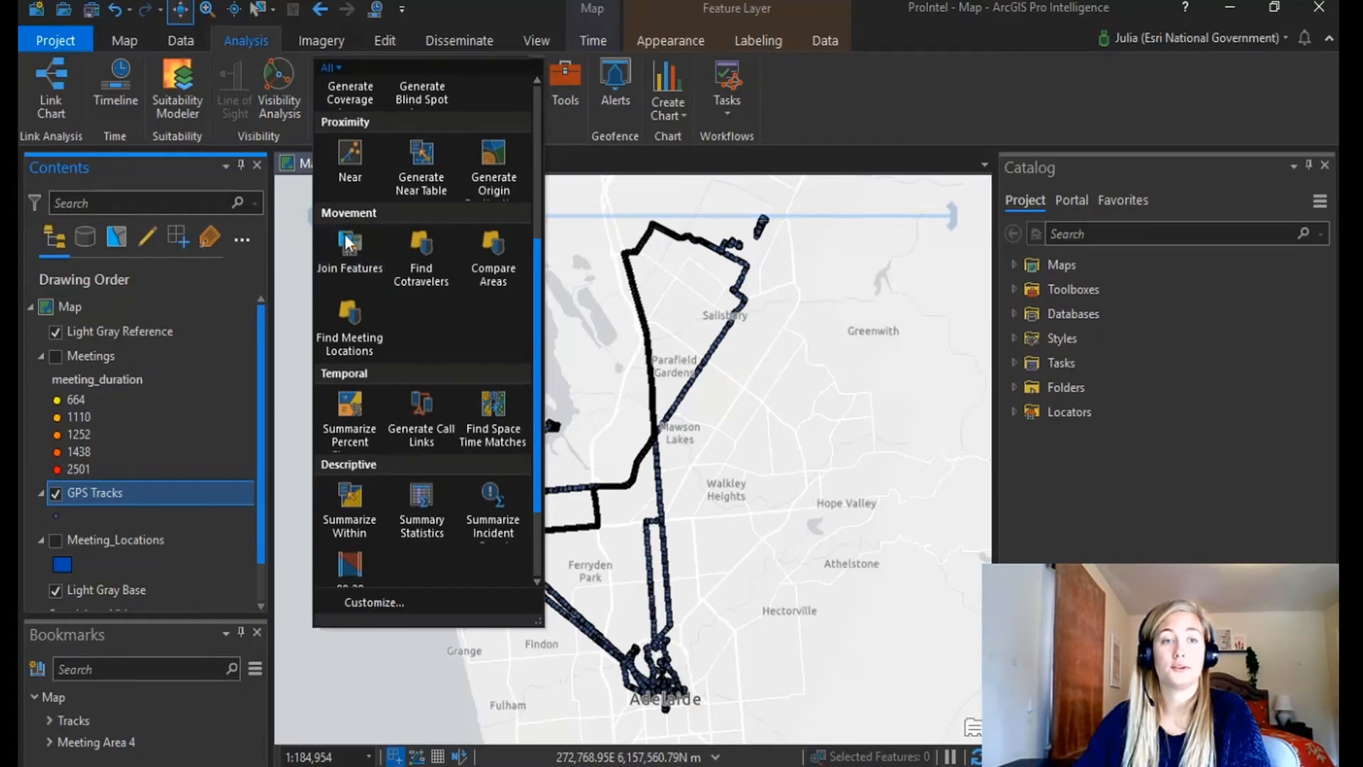
{"action": "left_click", "coordinate": [361, 340]}
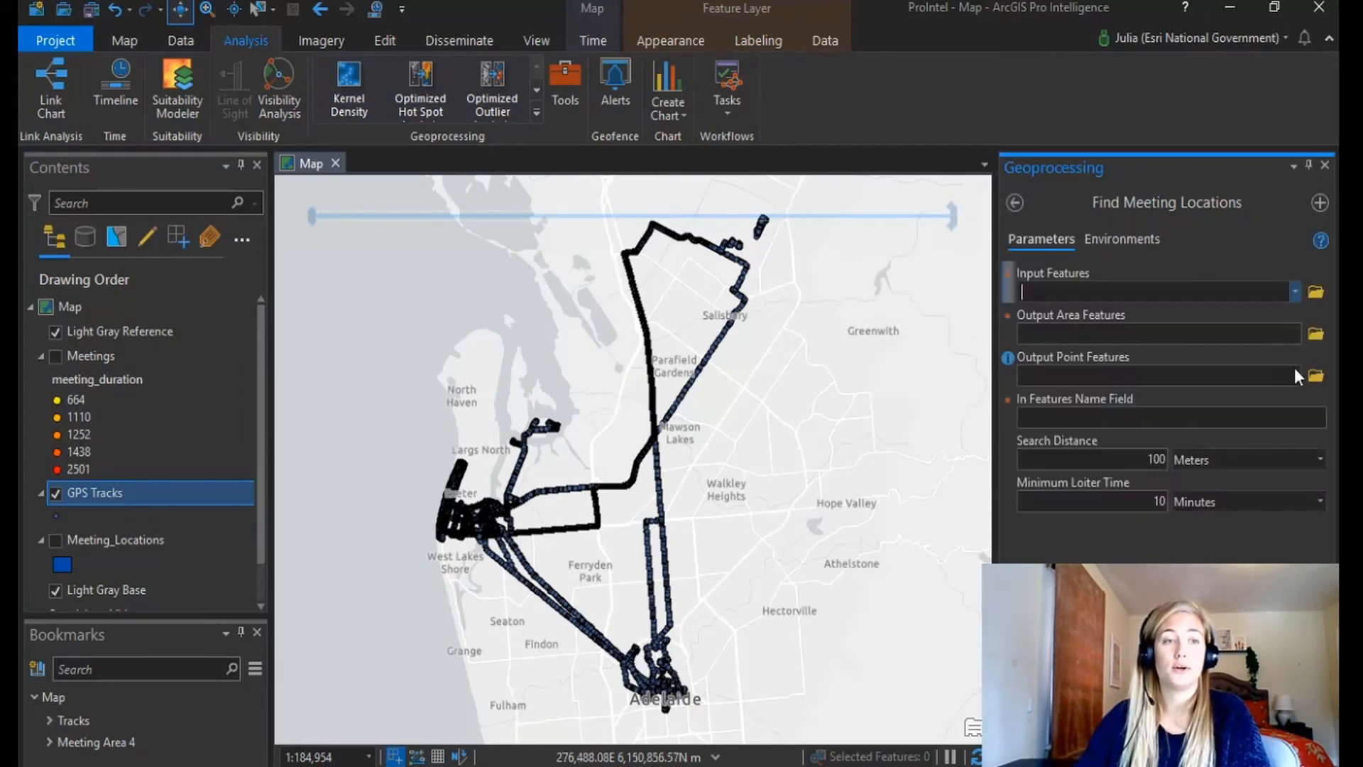
{"action": "left_click", "coordinate": [1294, 291]}
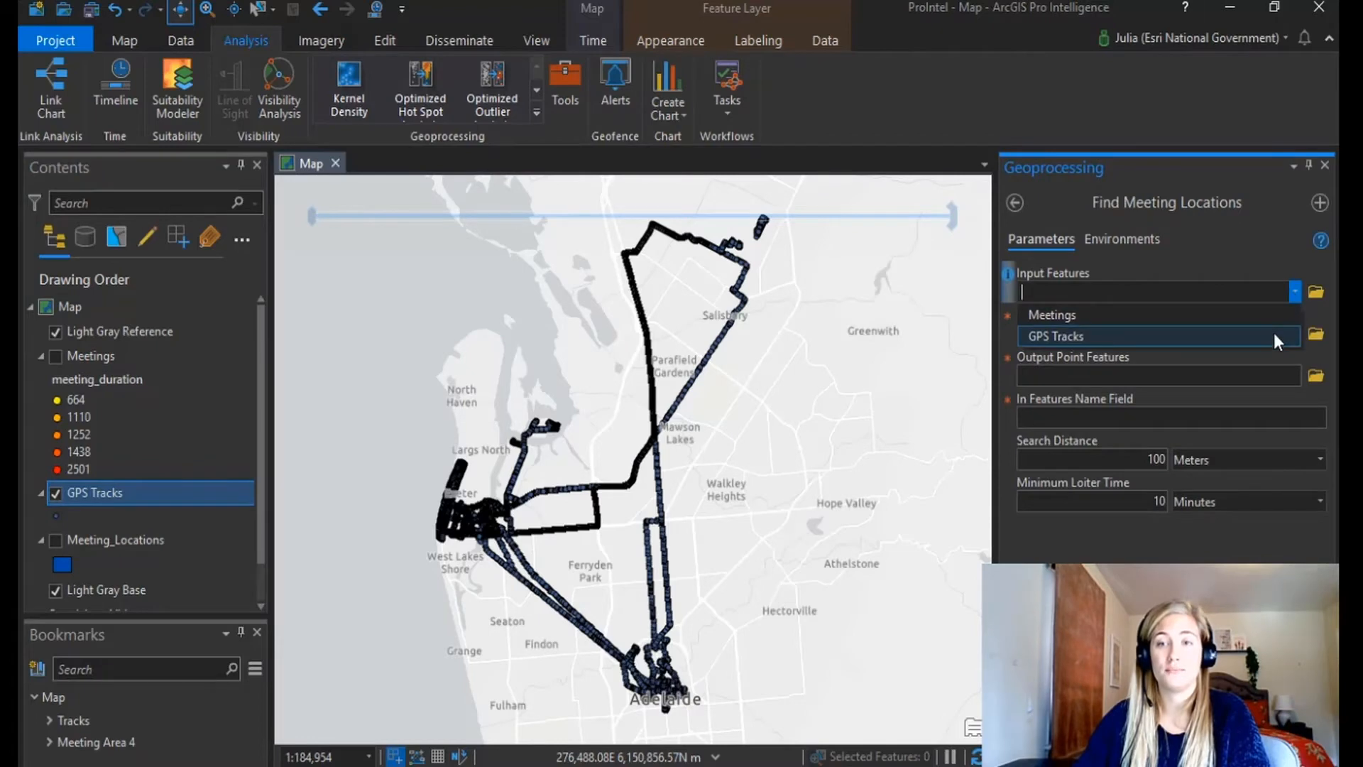
{"action": "left_click", "coordinate": [1274, 333]}
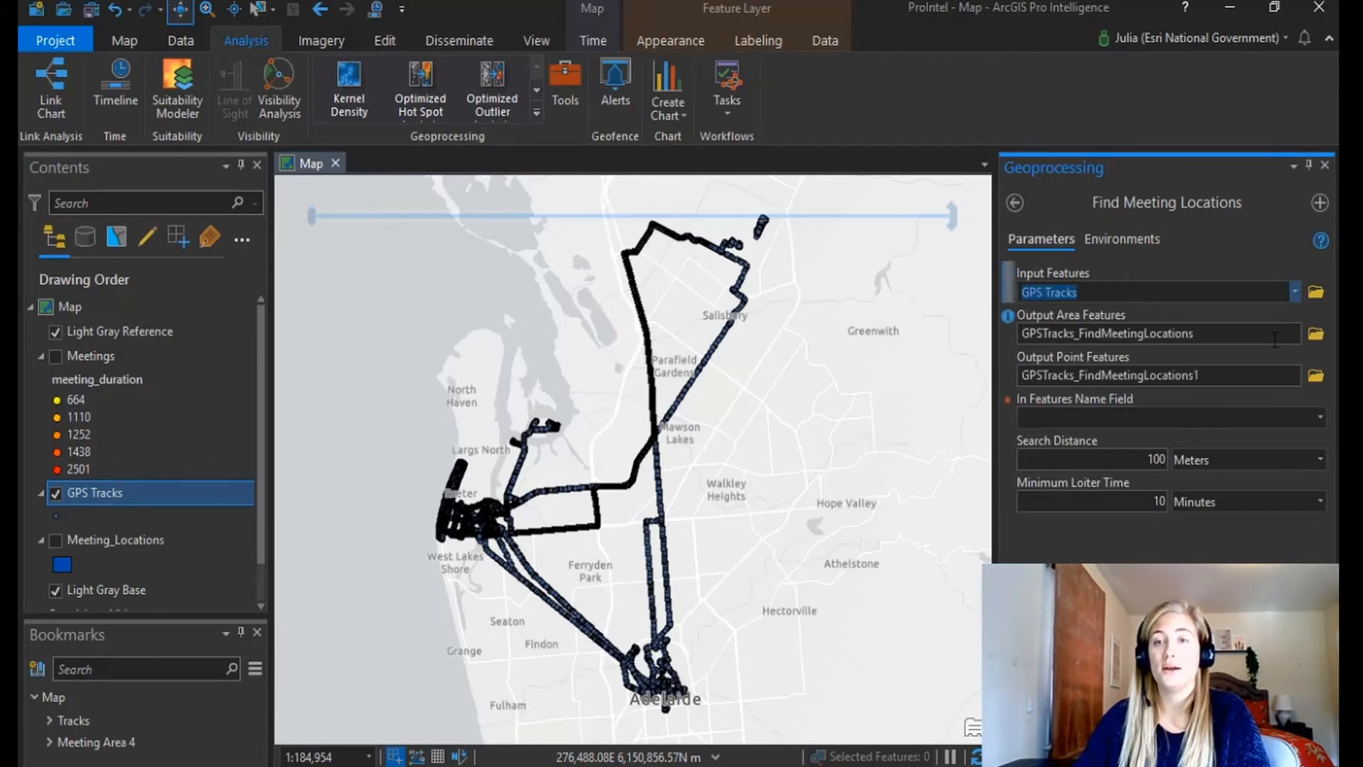
Name the output area features MeetingLocations and the output point features Meetings, and use Name as the features name field.
{"action": "left_click", "coordinate": [1275, 340]}
{"action": "left_click_drag", "start_coordinate": [1248, 333], "coordinate": [1134, 345]}
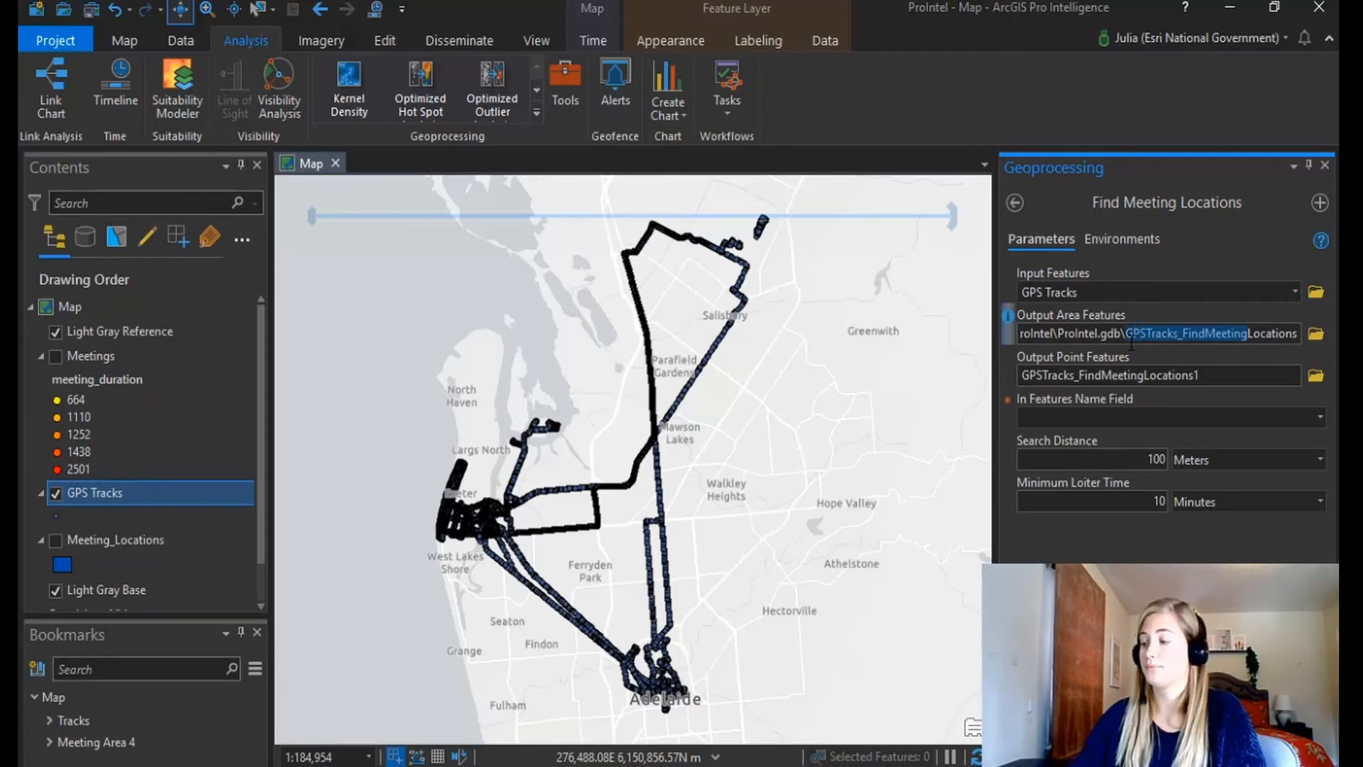
{"action": "key", "text": "BackSpace"}
{"action": "type", "text": "Meeting"}
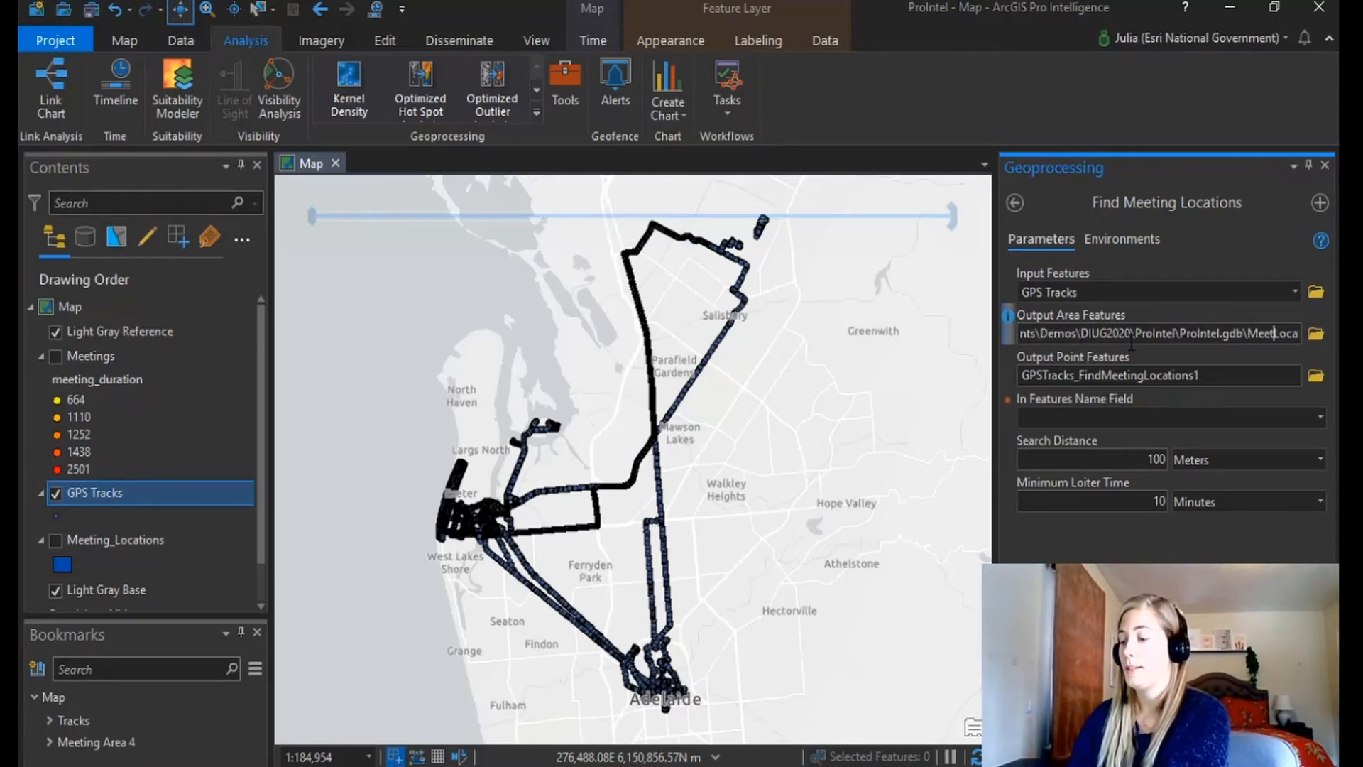
{"action": "left_click", "coordinate": [1236, 375]}
{"action": "left_click_drag", "start_coordinate": [1301, 375], "coordinate": [1129, 385]}
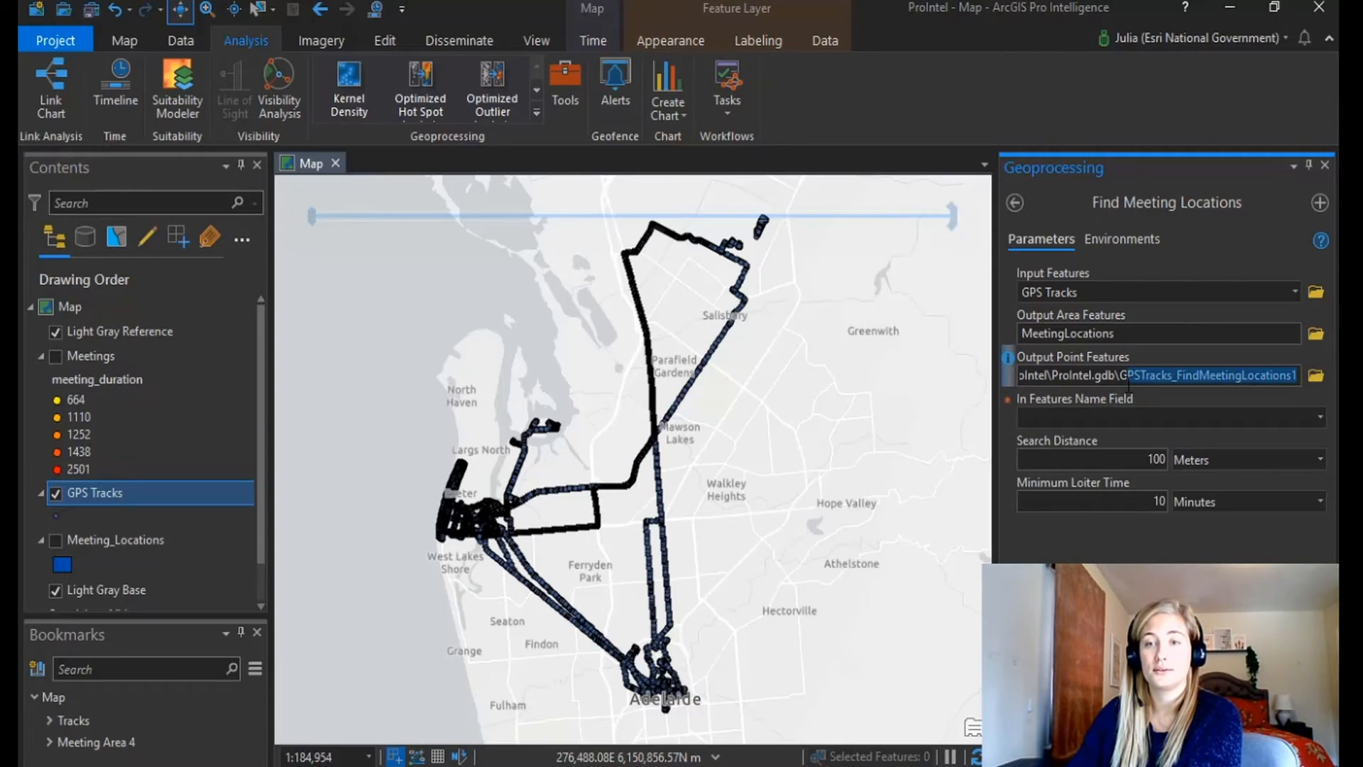
{"action": "type", "text": "Meetings"}
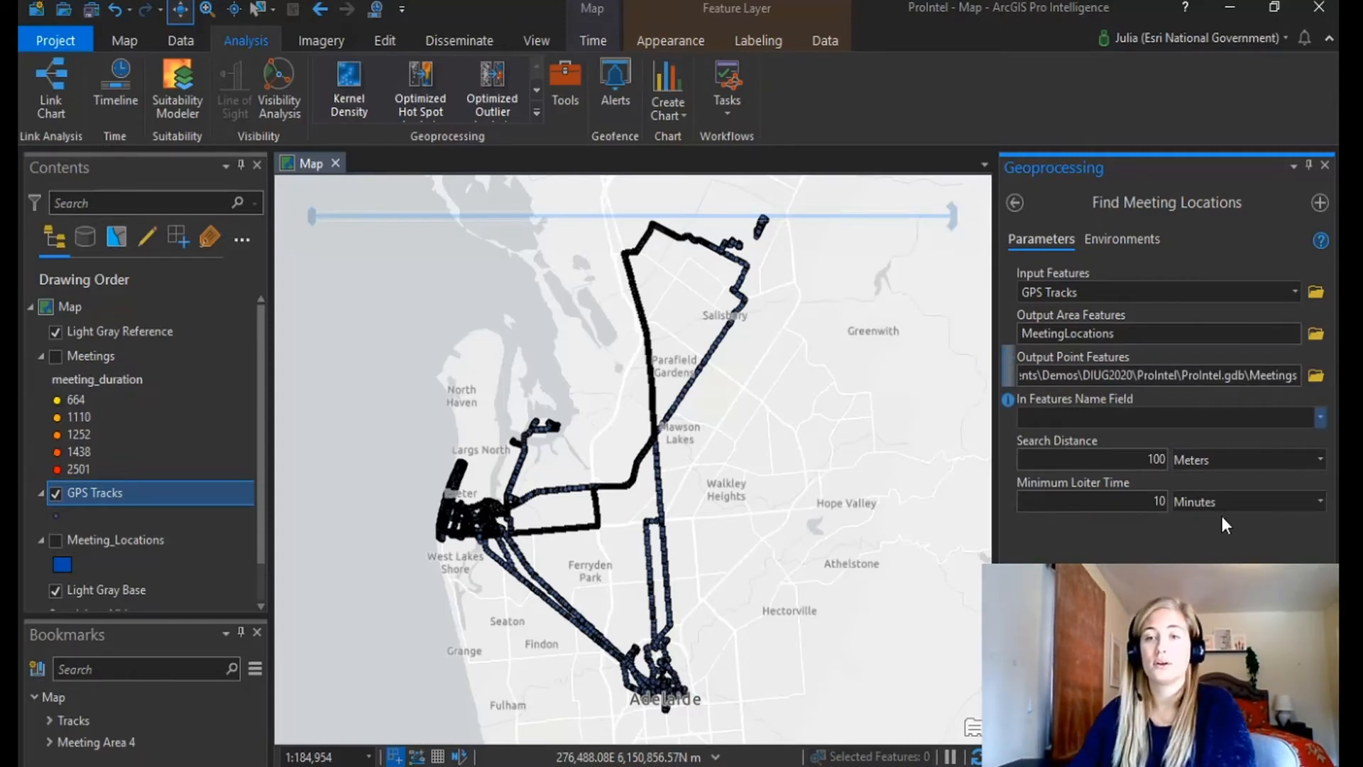
{"action": "left_click", "coordinate": [1320, 418]}
{"action": "left_click", "coordinate": [1287, 440]}
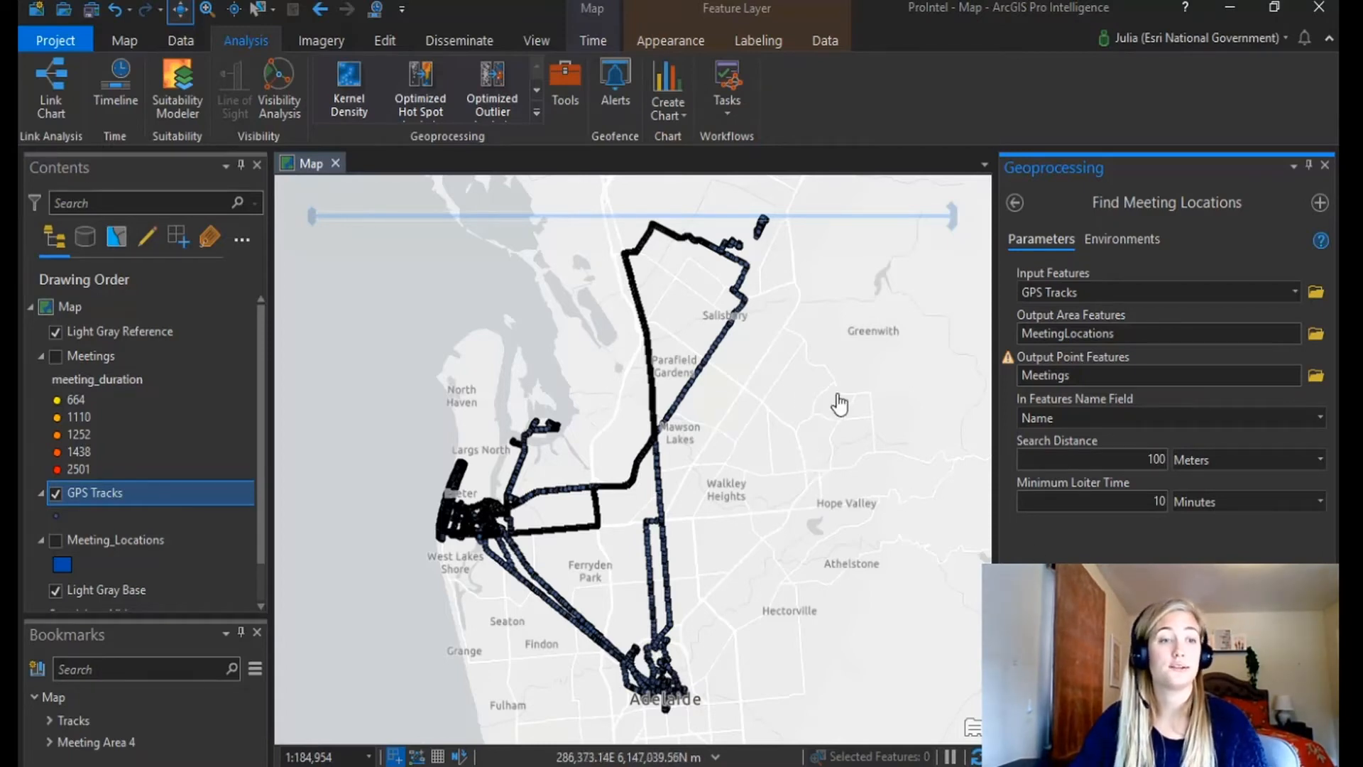
Hide the GPS Tracks layer and display the Meetings and Meeting_Locations layers on the map.
{"action": "left_click", "coordinate": [54, 496]}
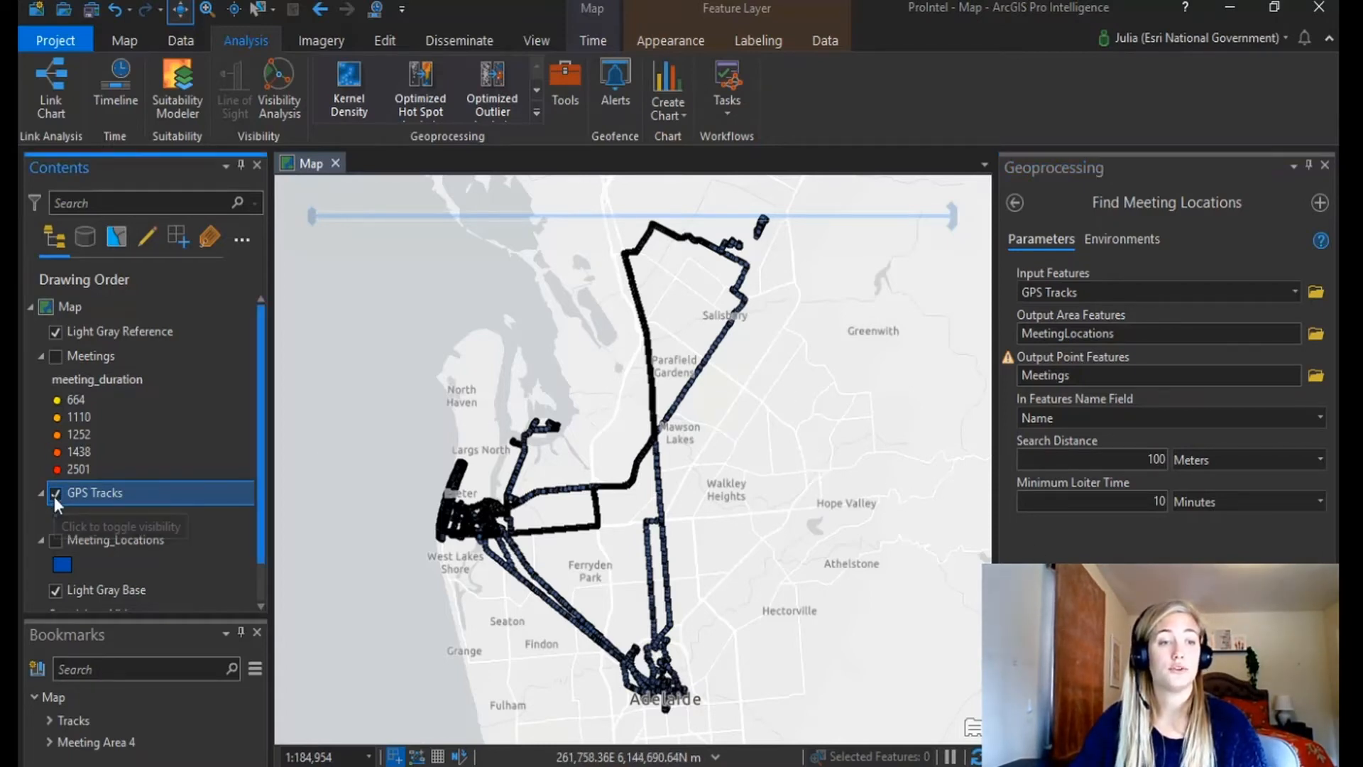
{"action": "left_click", "coordinate": [55, 357]}
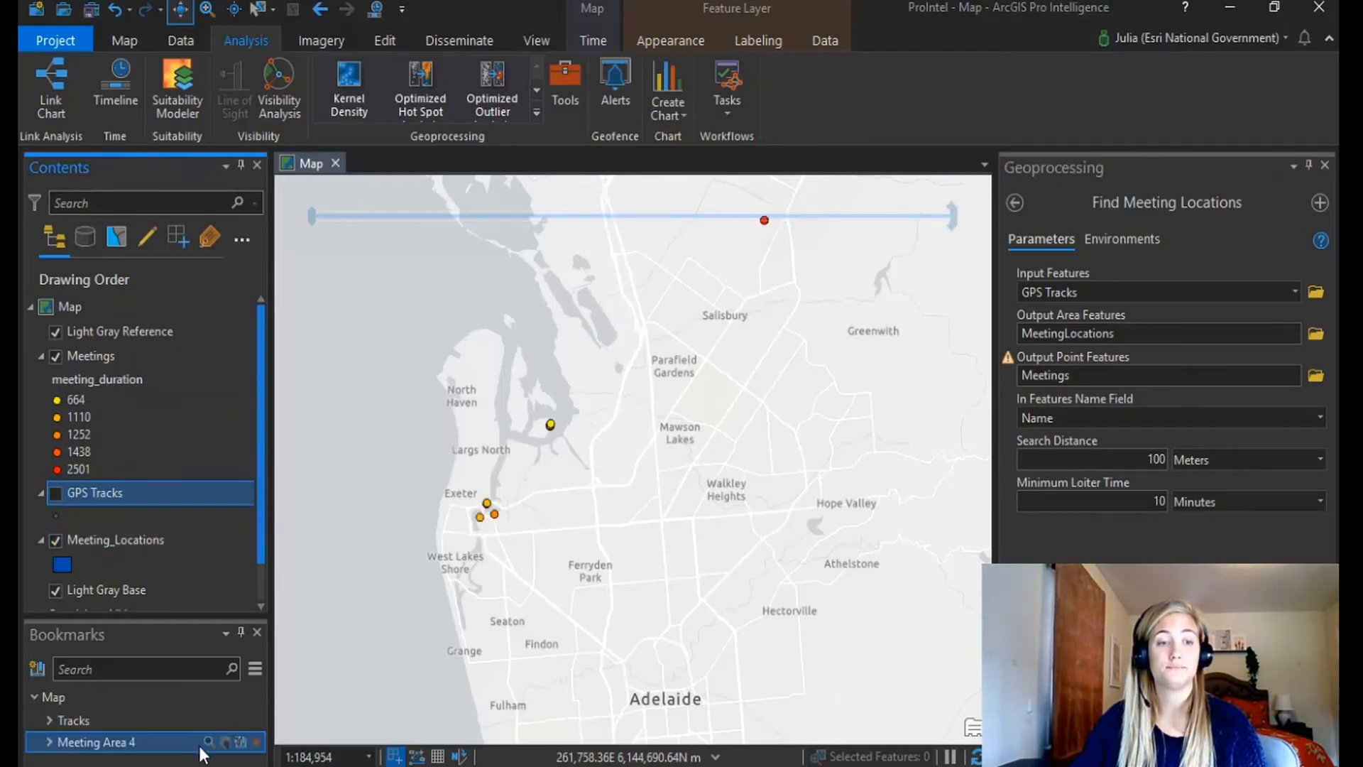
Zoom the map to the Meeting Area 4 bookmark and review the Meetings layer's attribute table through the MeetingArea_ID field, closing the table when done.
{"action": "left_click", "coordinate": [206, 744]}
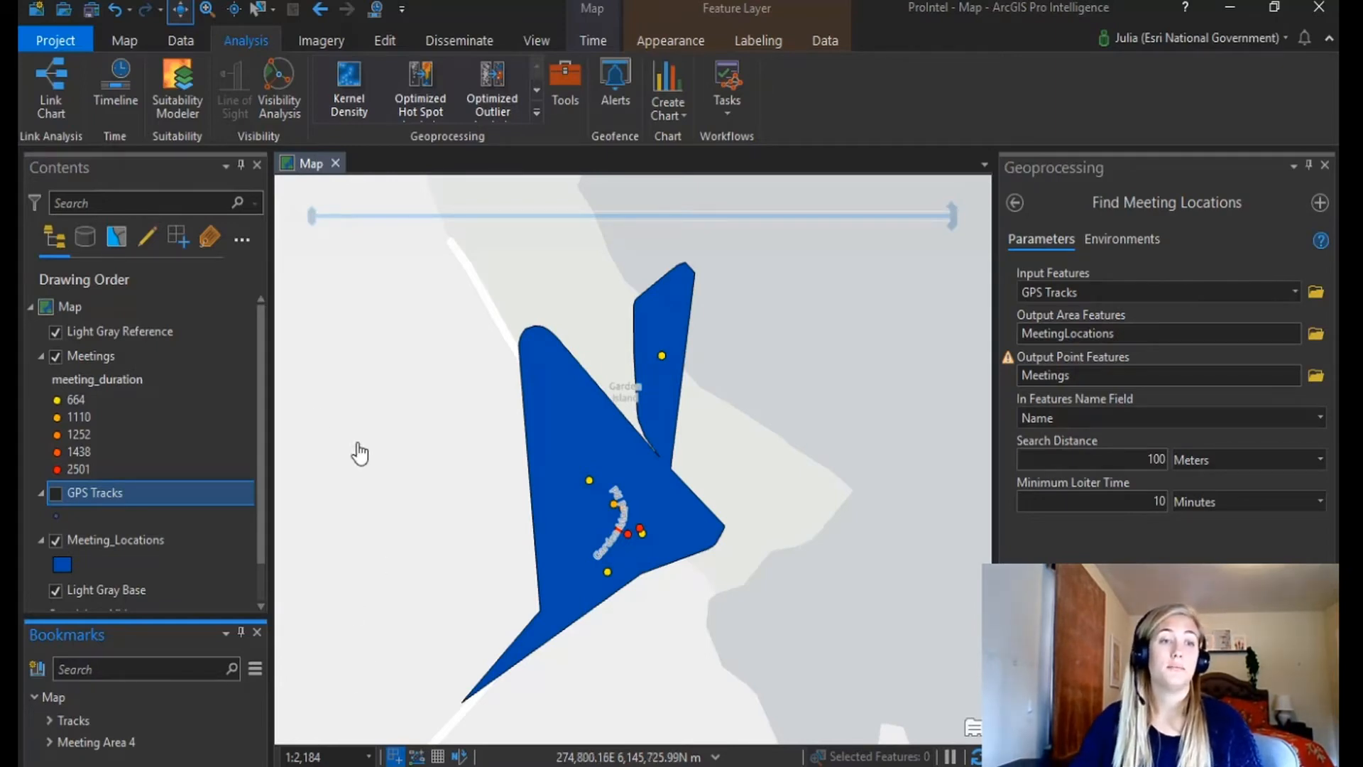
{"action": "right_click", "coordinate": [126, 363]}
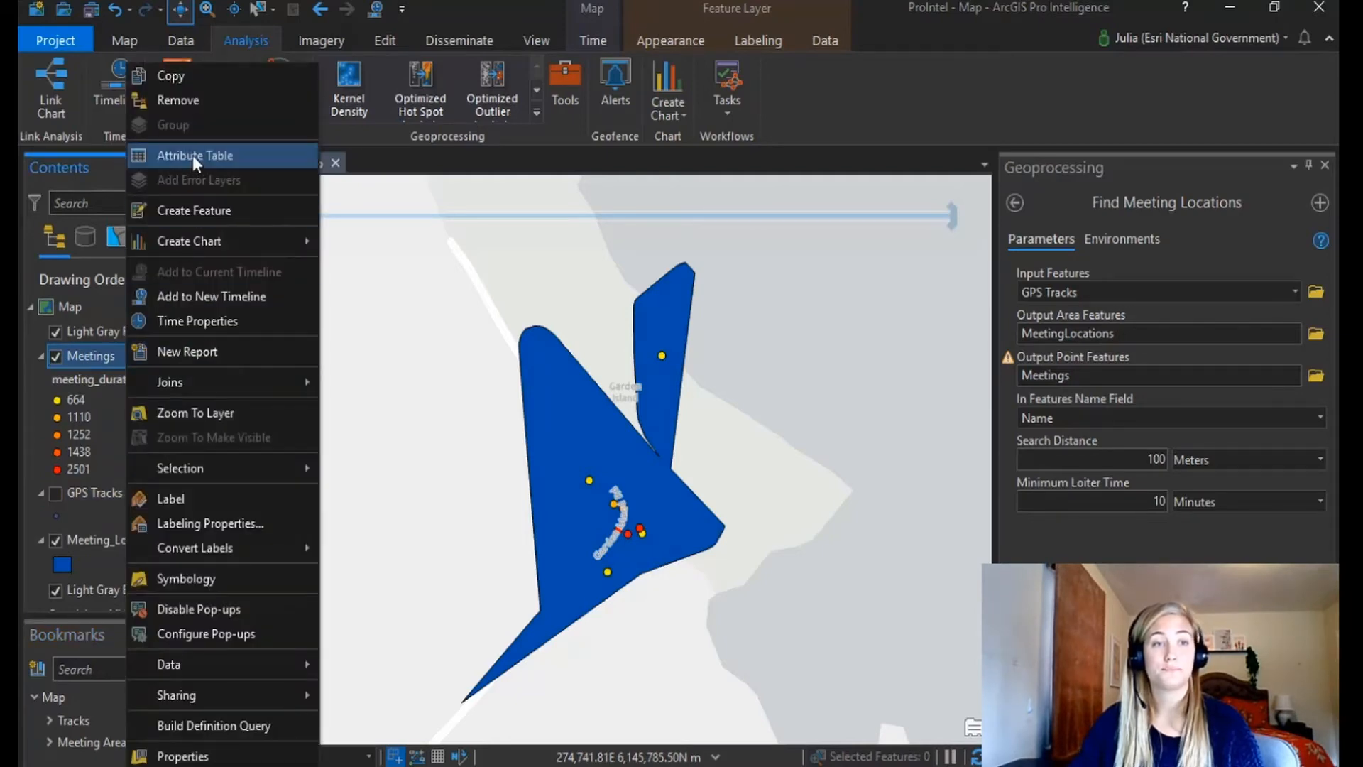
{"action": "left_click", "coordinate": [194, 155]}
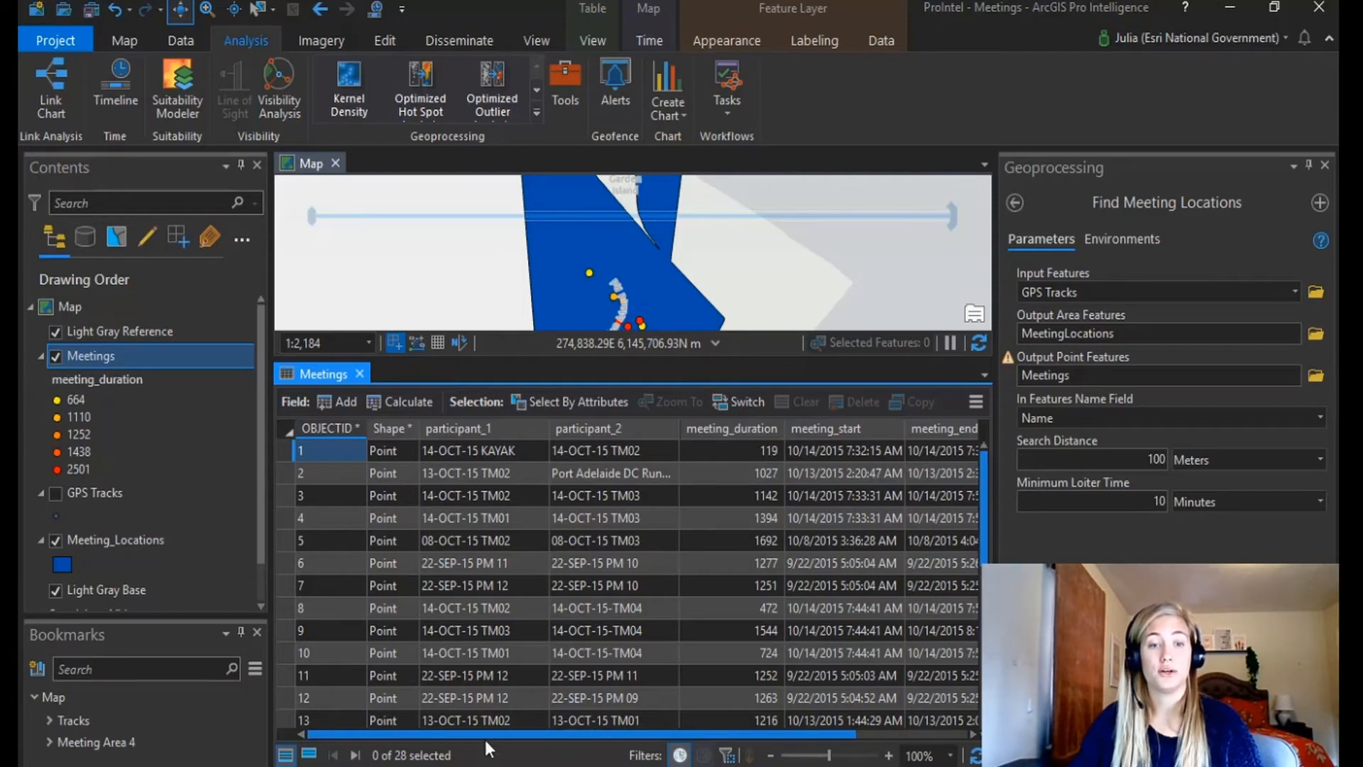
{"action": "left_click_drag", "start_coordinate": [508, 735], "coordinate": [522, 730]}
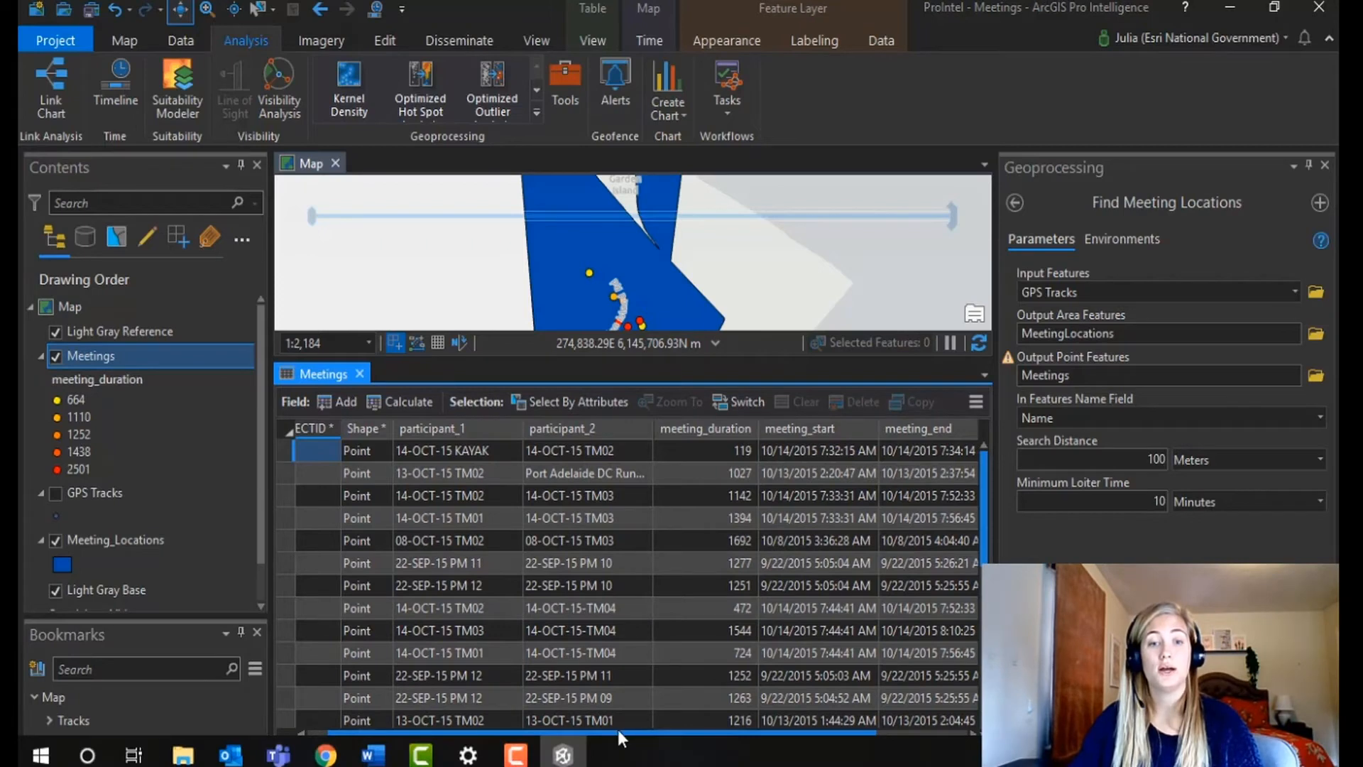
{"action": "left_click_drag", "start_coordinate": [628, 733], "coordinate": [718, 735]}
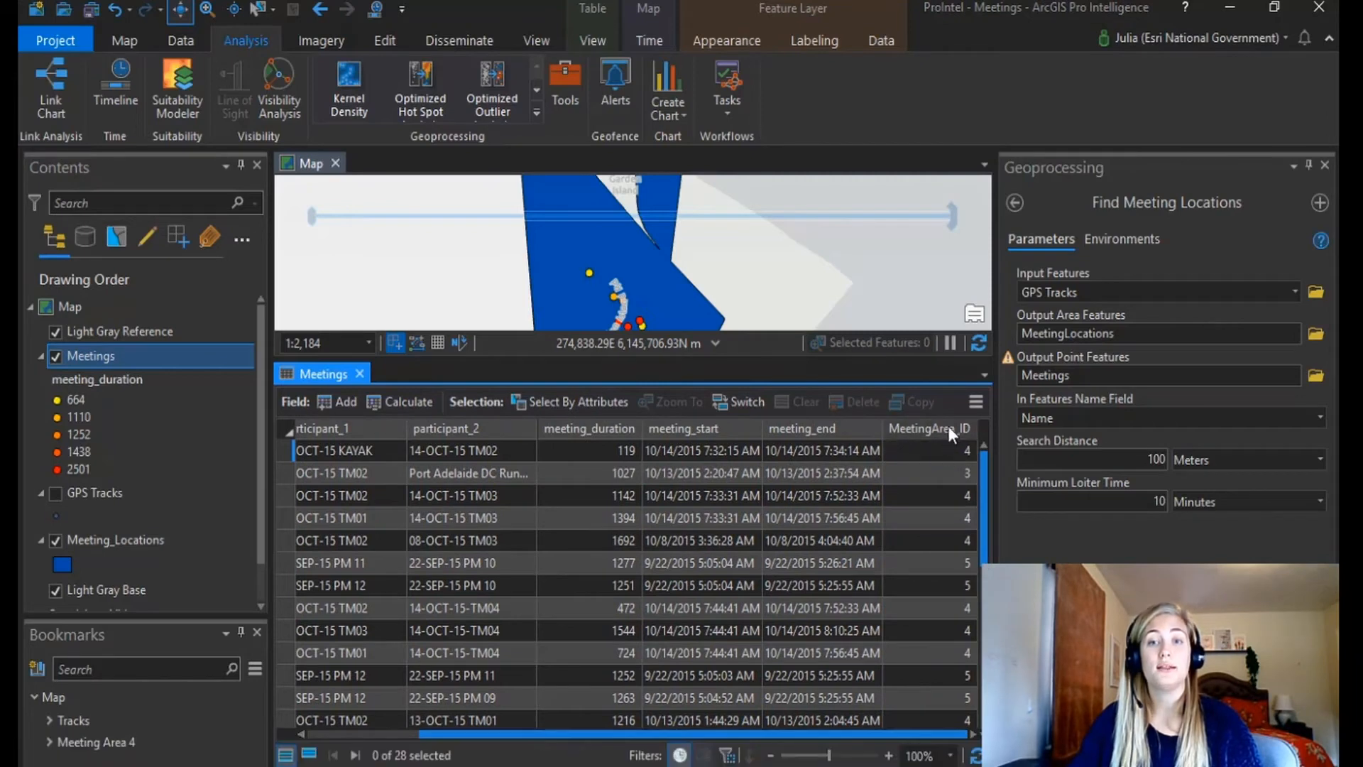
{"action": "mouse_move", "coordinate": [949, 424]}
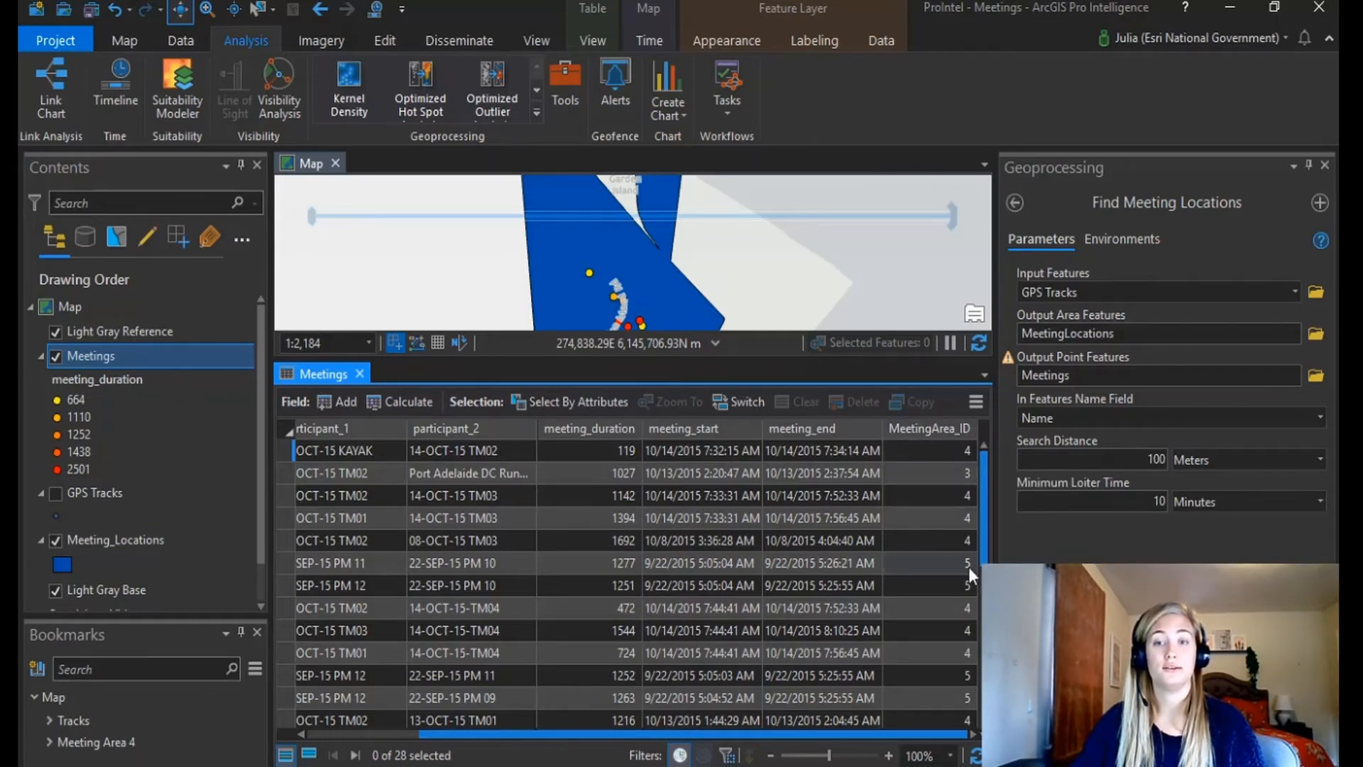
{"action": "left_click", "coordinate": [360, 373]}
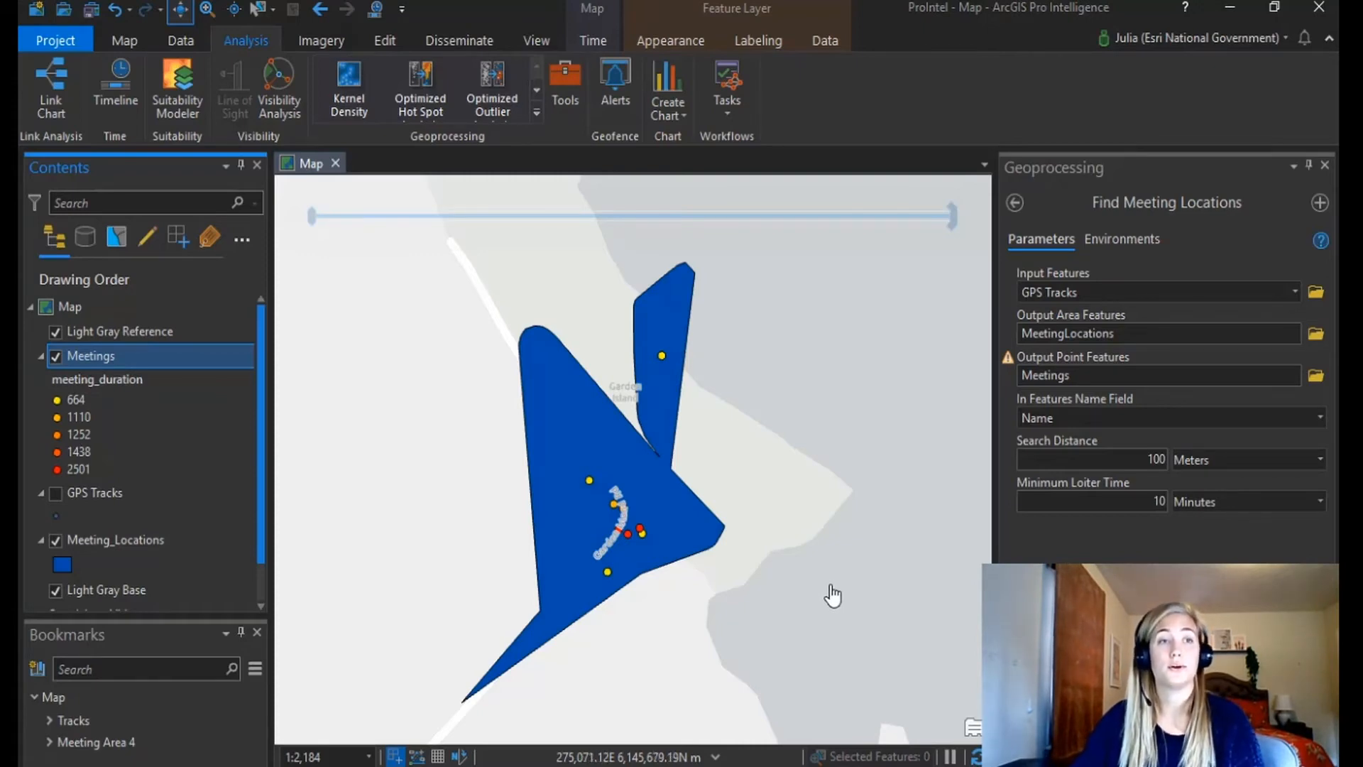
Create a timeline from the Meeting_Locations layer, using MeetingArea_ID as both the display field and the category field.
{"action": "left_click", "coordinate": [120, 100]}
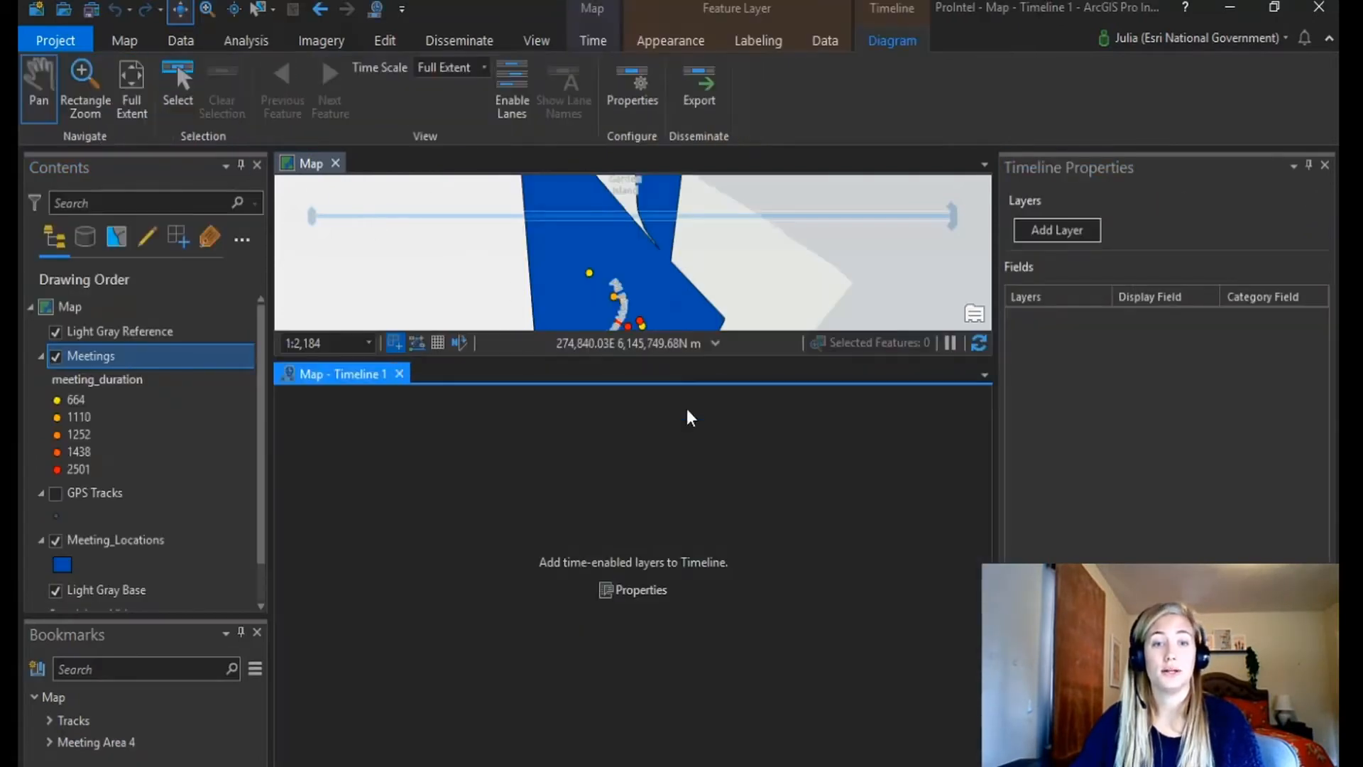
{"action": "left_click_drag", "start_coordinate": [634, 357], "coordinate": [636, 216]}
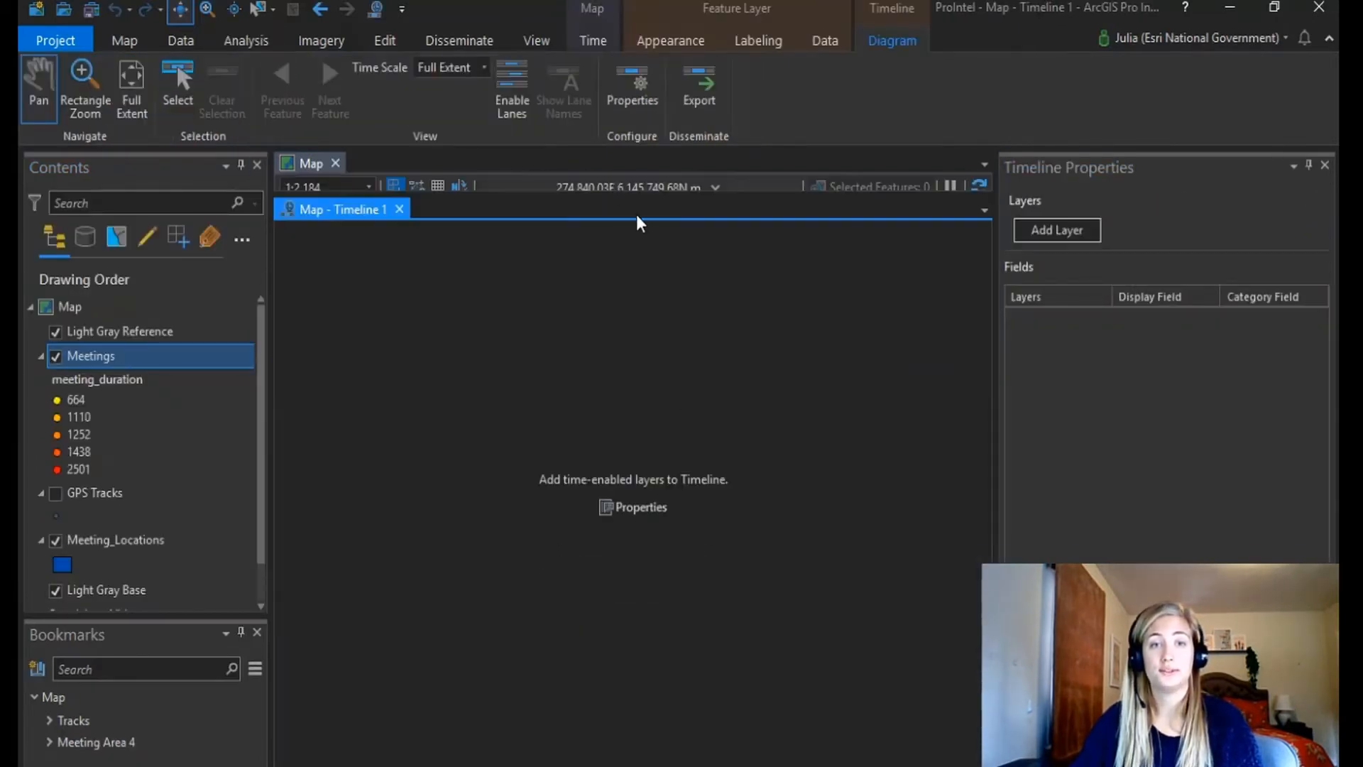
{"action": "left_click", "coordinate": [1052, 232]}
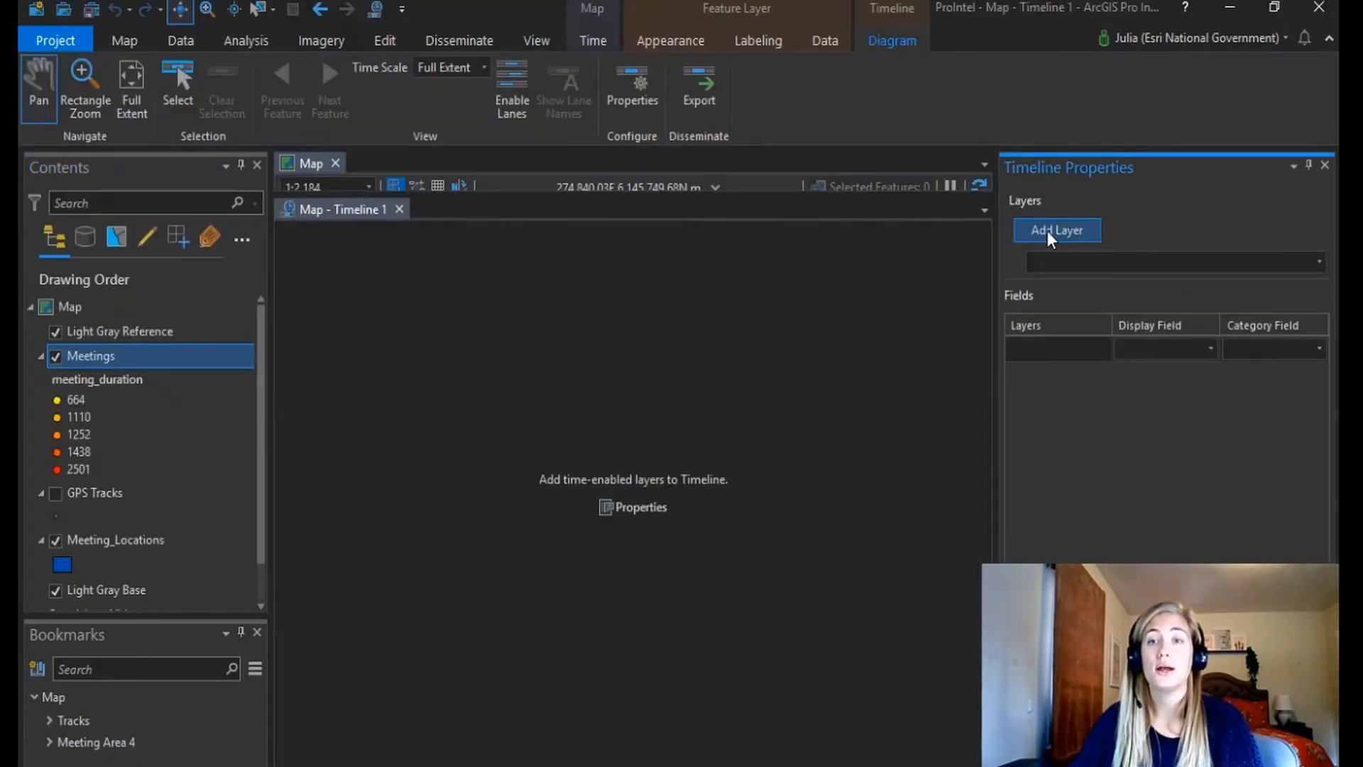
{"action": "left_click", "coordinate": [1320, 261]}
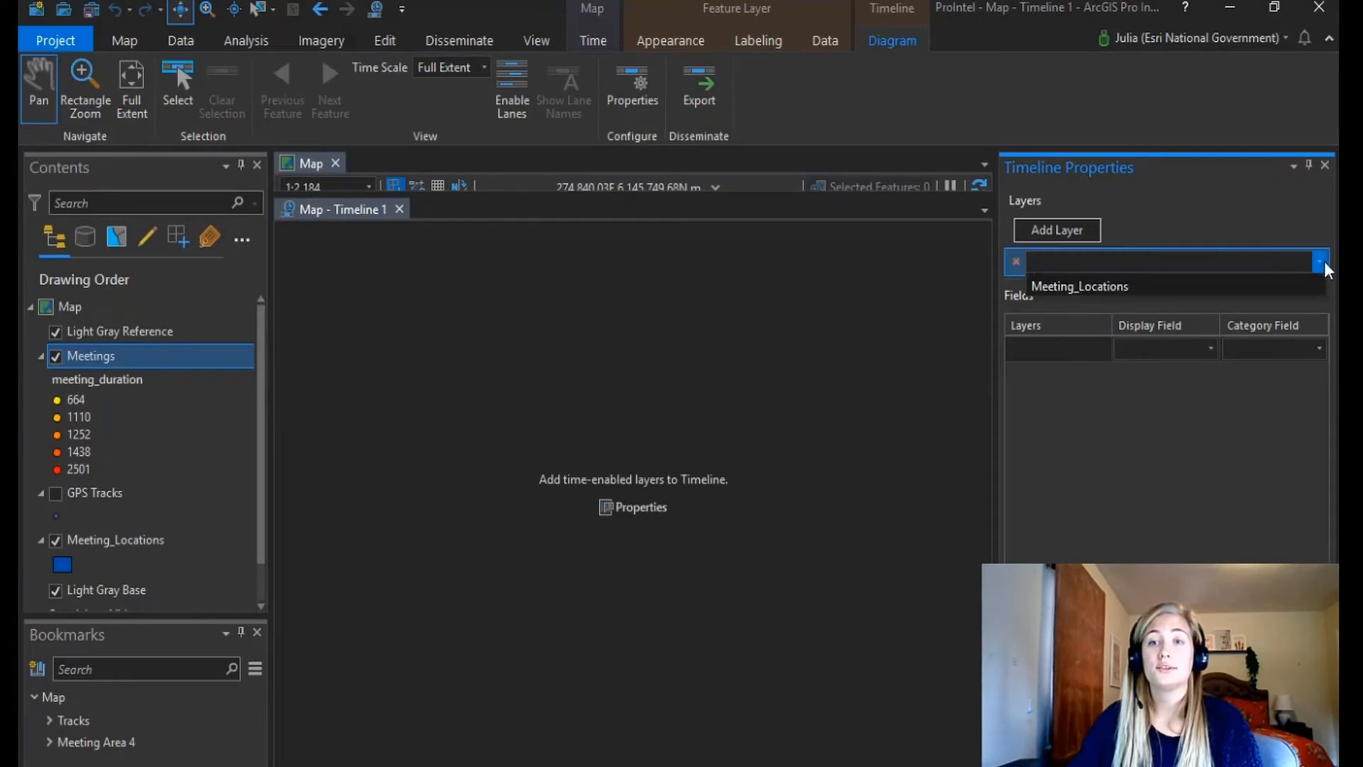
{"action": "left_click", "coordinate": [1211, 349]}
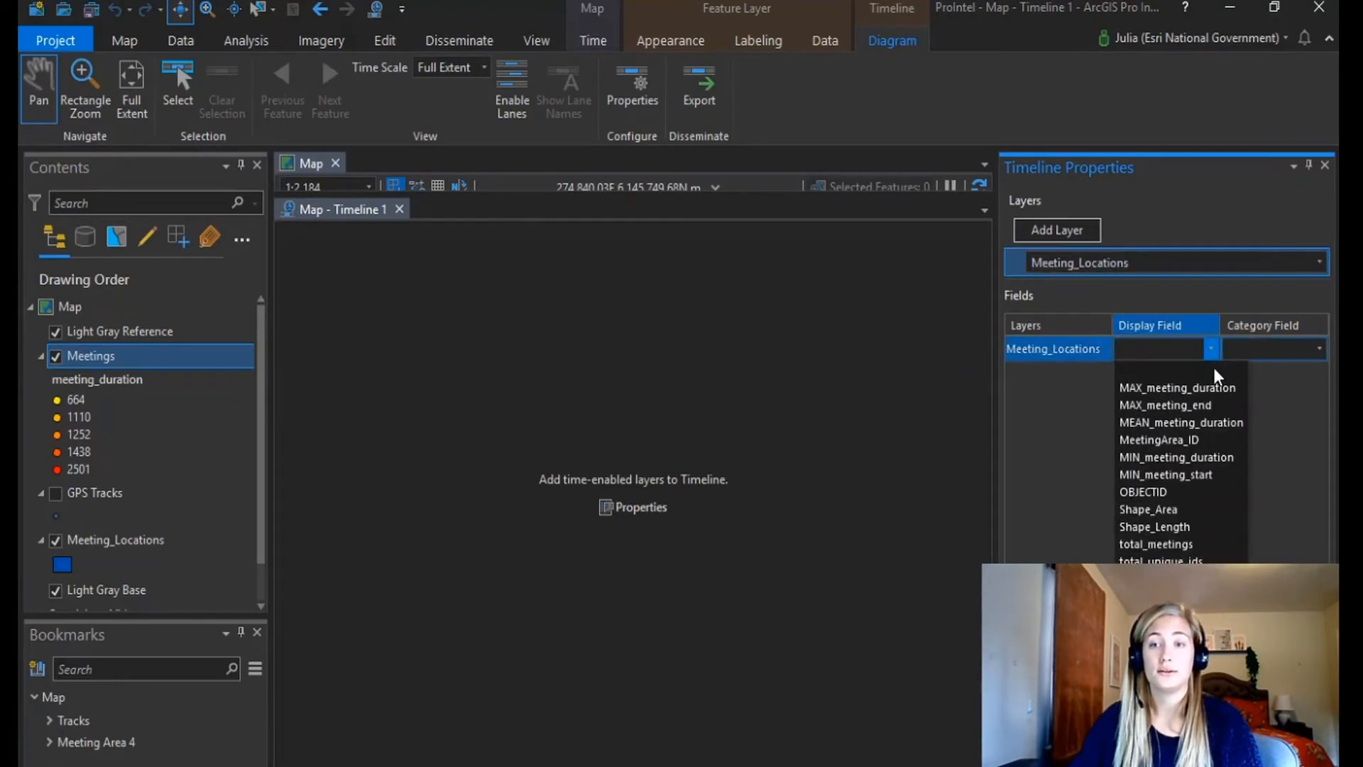
{"action": "left_click", "coordinate": [1200, 440]}
{"action": "left_click", "coordinate": [1317, 349]}
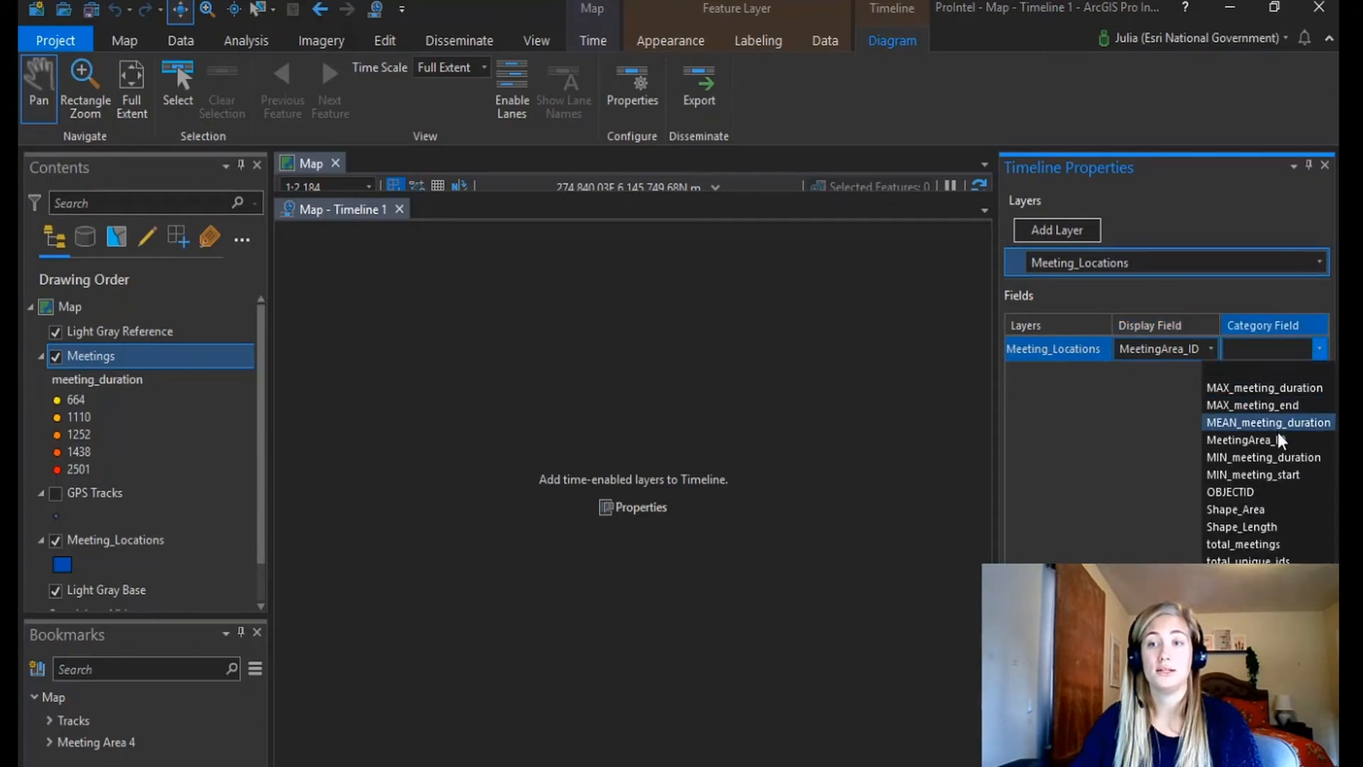
{"action": "left_click", "coordinate": [1271, 418]}
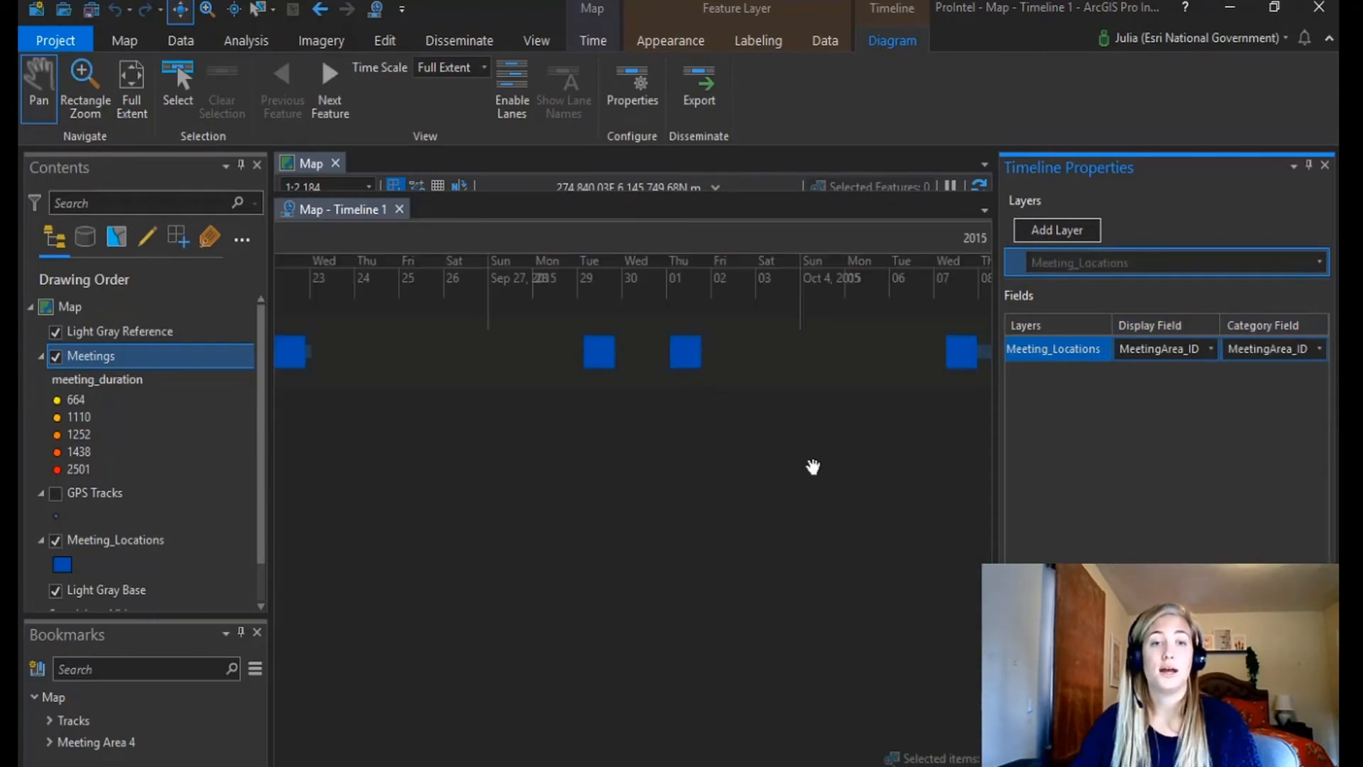
Separate the timeline's meeting locations into lanes and show the lane names.
{"action": "left_click_drag", "start_coordinate": [825, 472], "coordinate": [444, 490]}
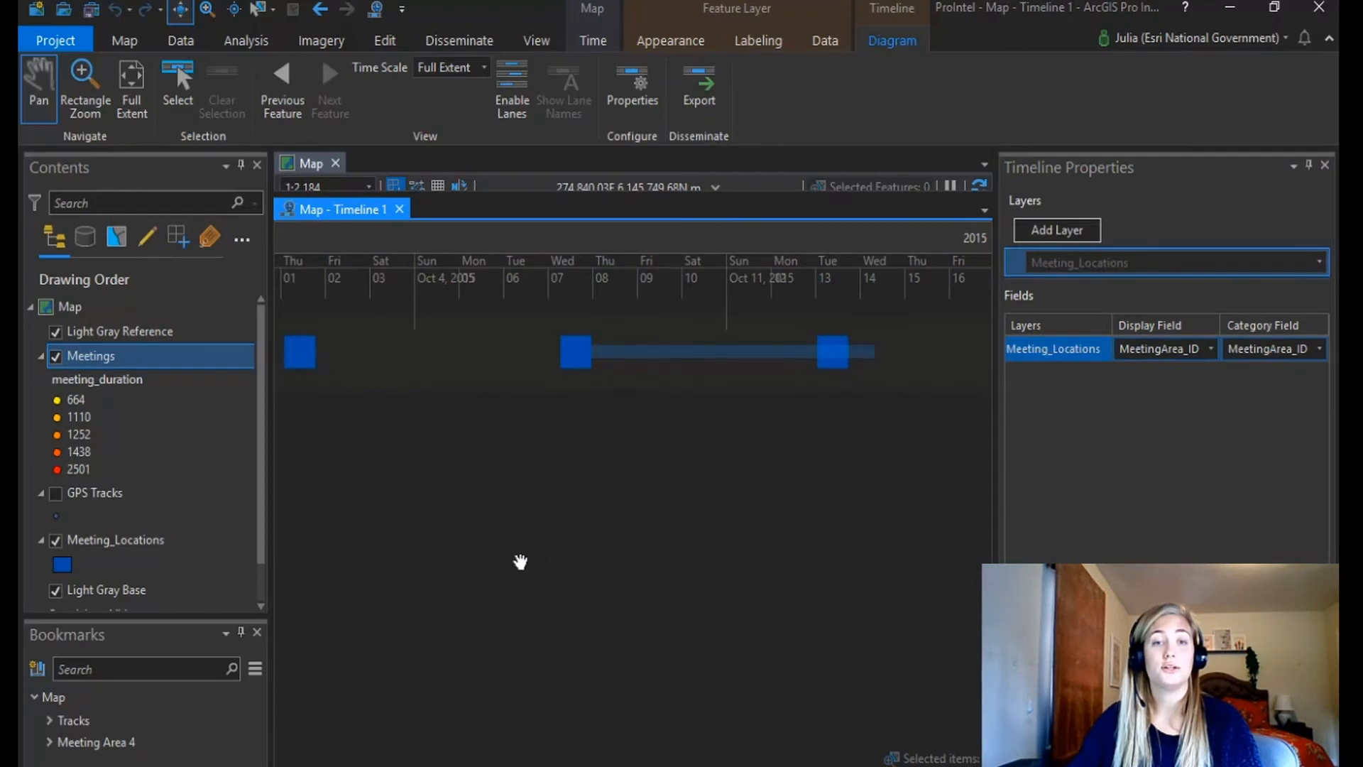
{"action": "left_click", "coordinate": [519, 113]}
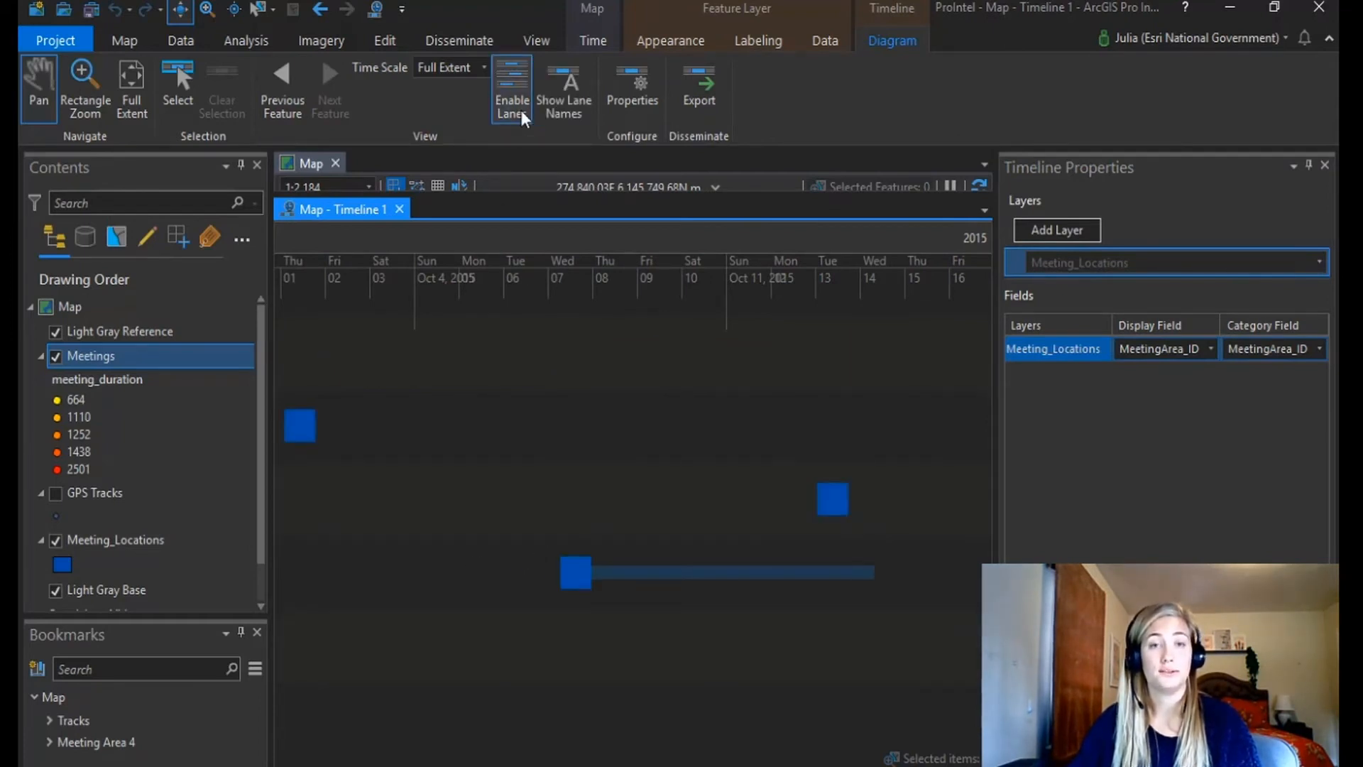
{"action": "left_click", "coordinate": [555, 110]}
{"action": "left_click_drag", "start_coordinate": [619, 650], "coordinate": [492, 676]}
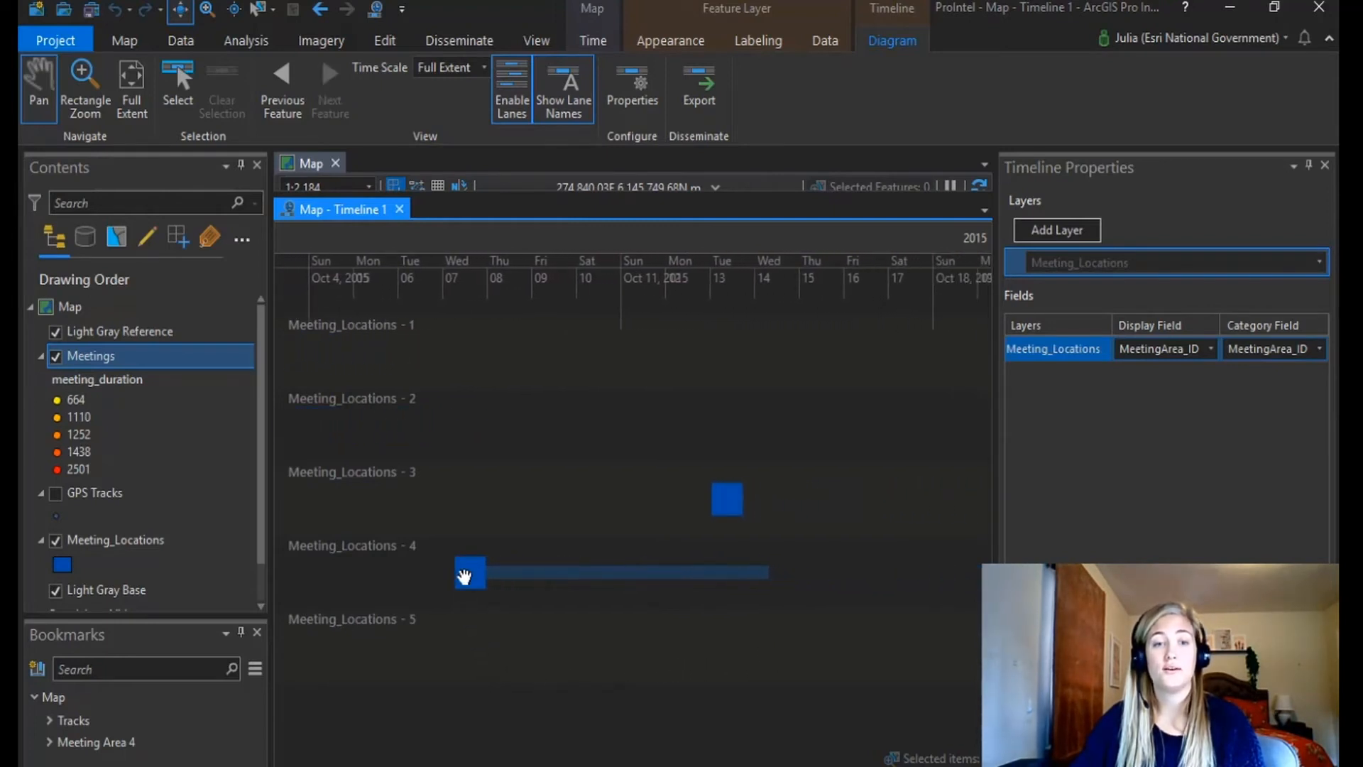
{"action": "mouse_move", "coordinate": [466, 577]}
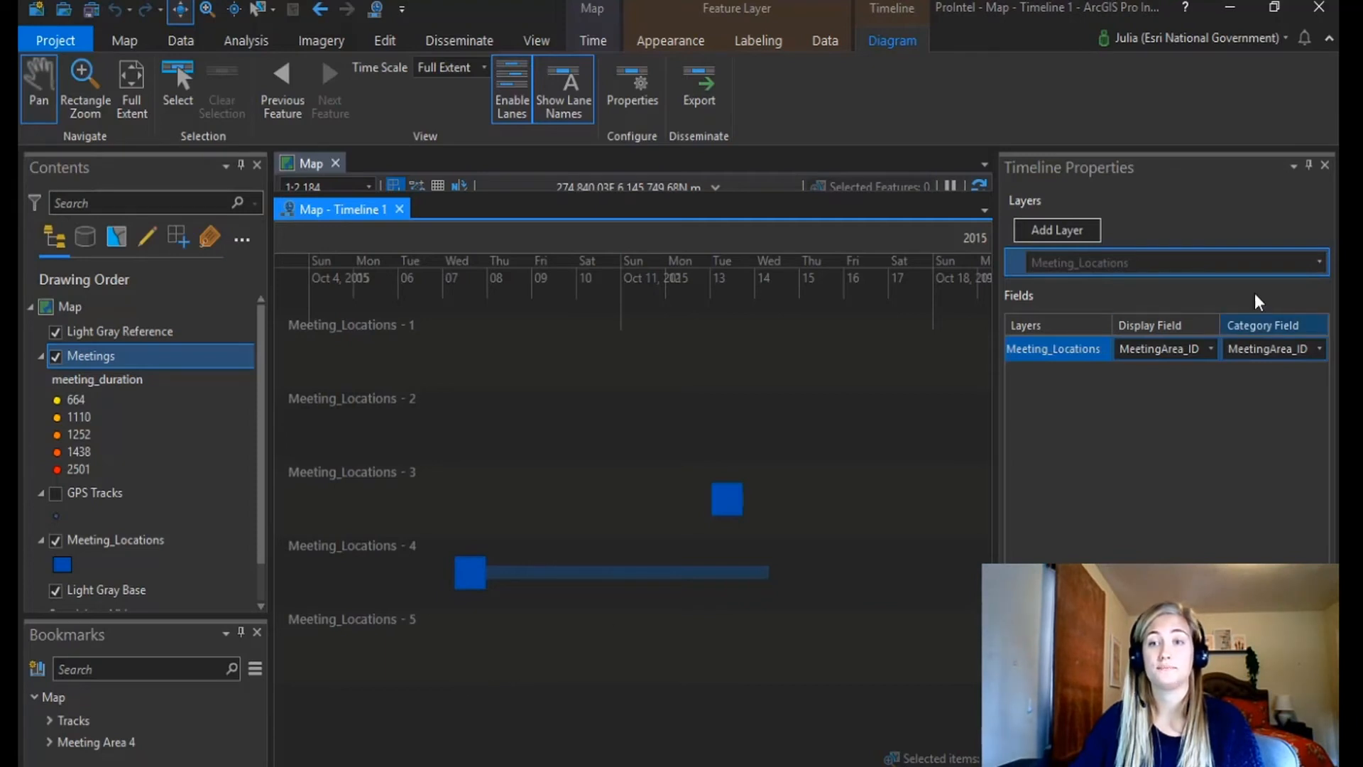
Add the Meetings layer to the timeline alongside Meeting_Locations.
{"action": "left_click", "coordinate": [1088, 236]}
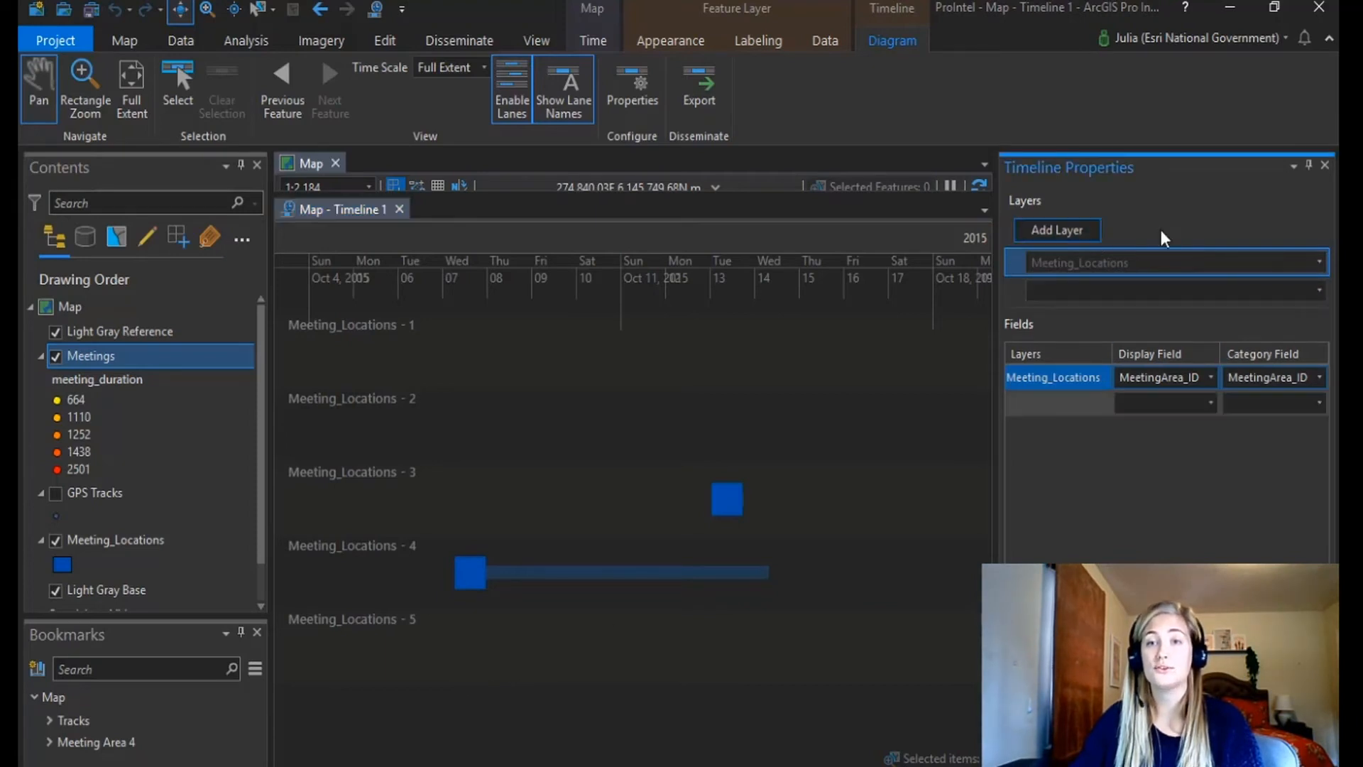
{"action": "left_click", "coordinate": [1319, 291]}
{"action": "left_click", "coordinate": [1278, 312]}
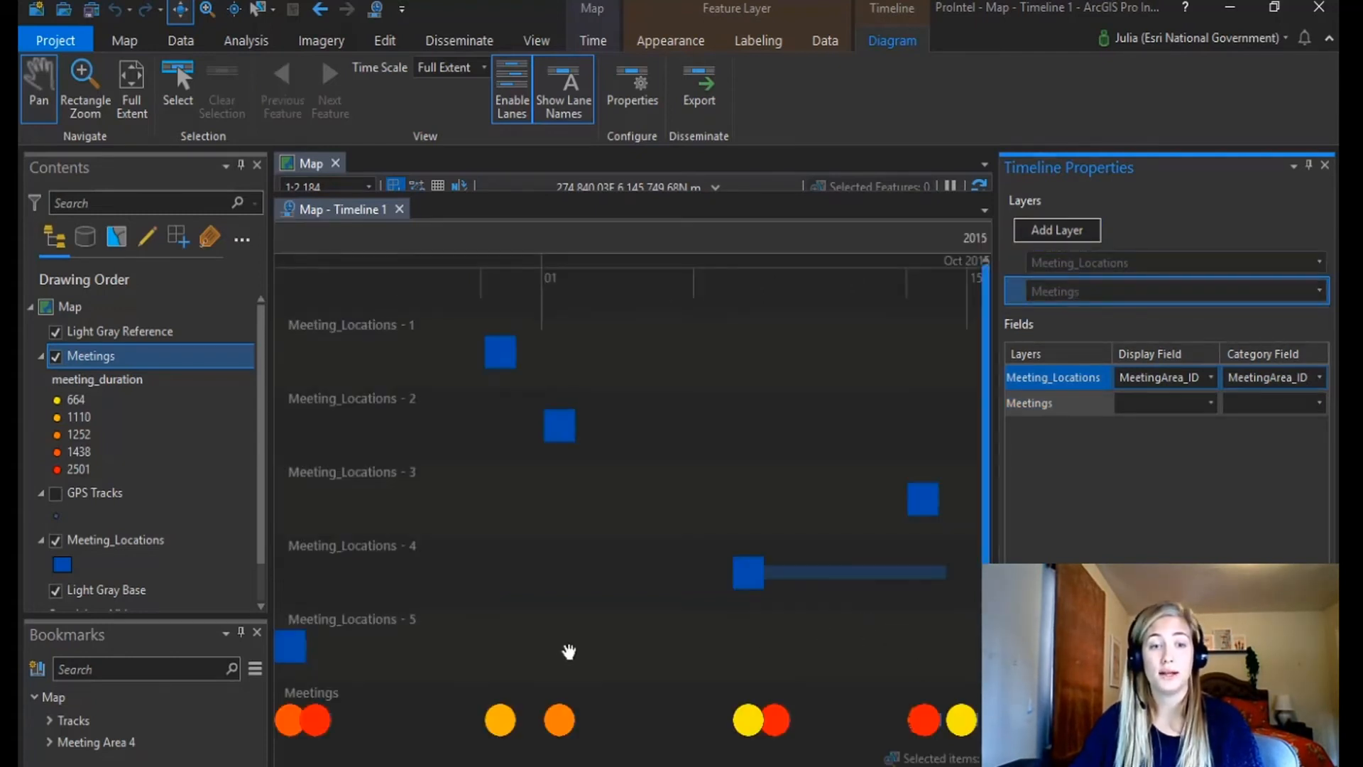
Examine the dates and times of individual meetings along the timeline, and close the timeline view.
{"action": "mouse_move", "coordinate": [316, 719]}
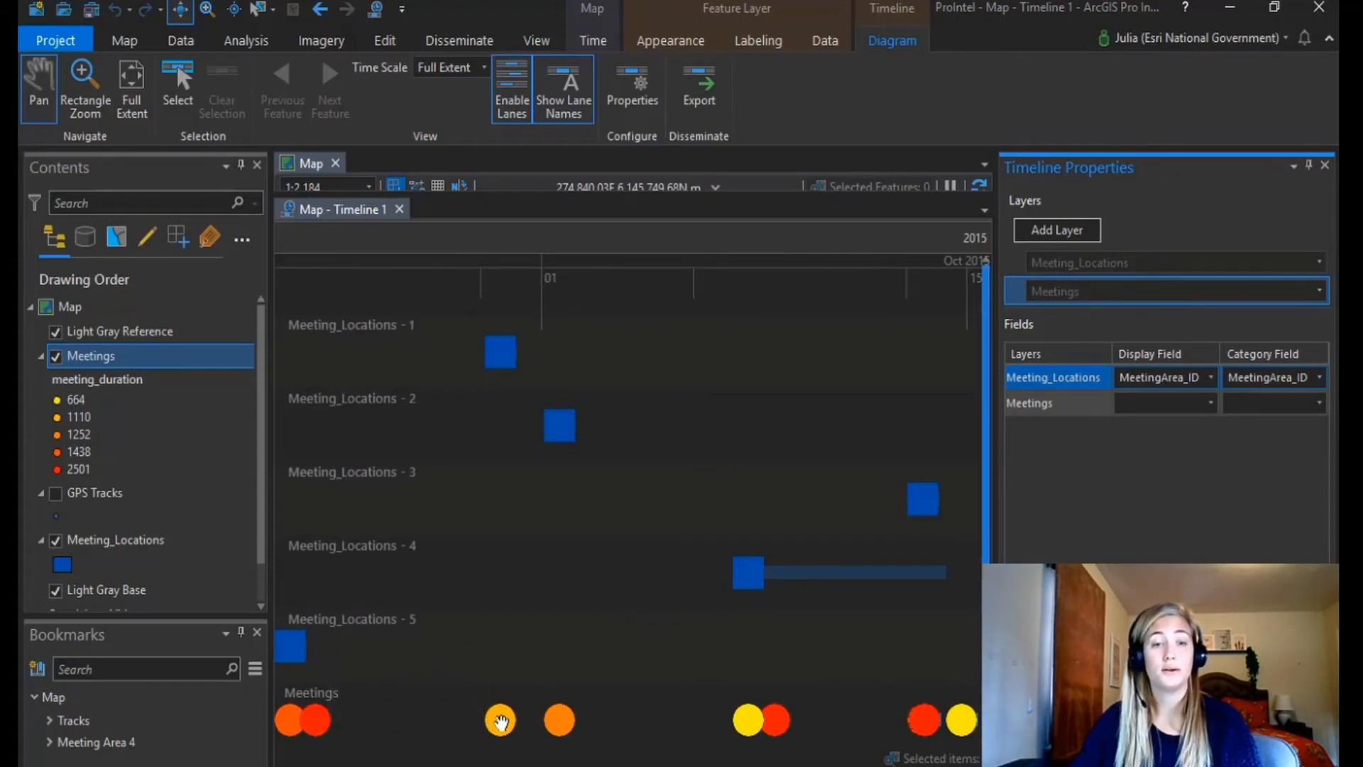
{"action": "mouse_move", "coordinate": [500, 722]}
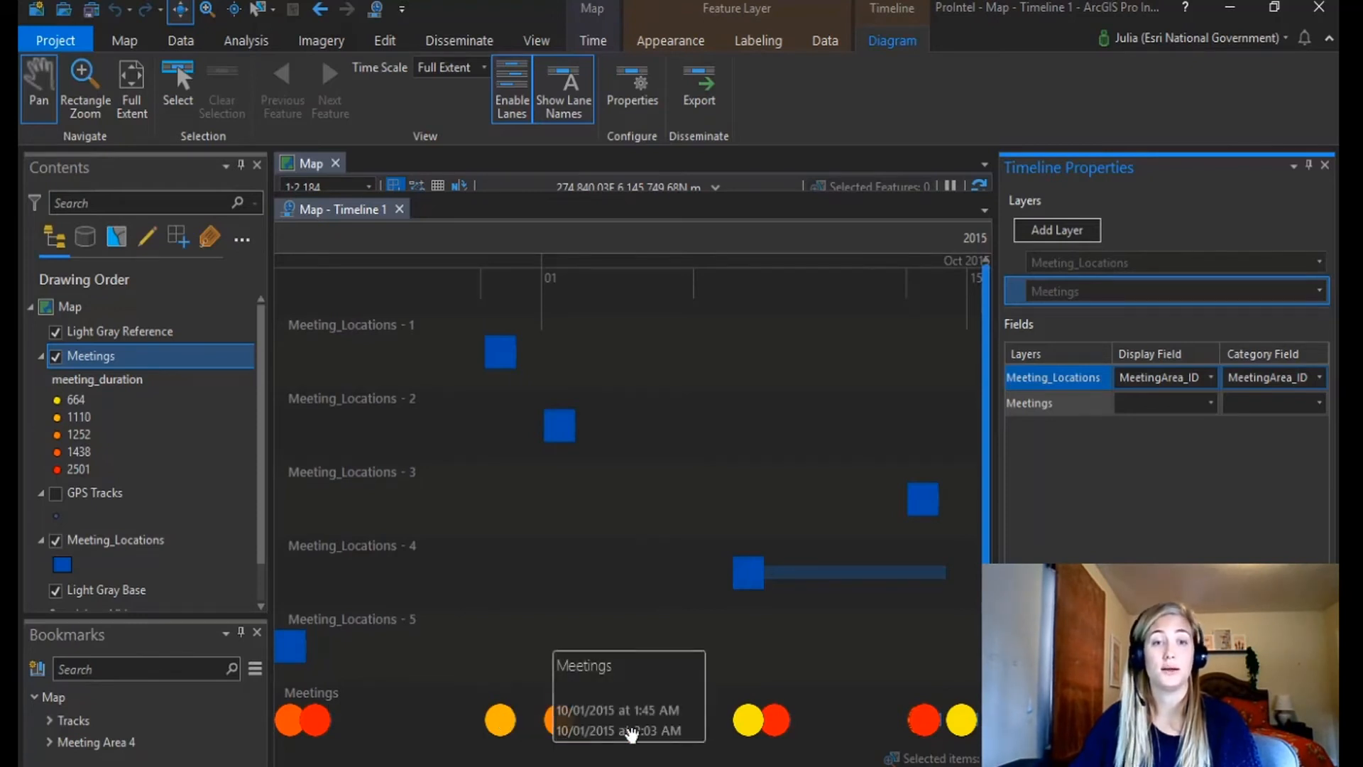
{"action": "left_click", "coordinate": [843, 677]}
{"action": "left_click_drag", "start_coordinate": [842, 677], "coordinate": [642, 704]}
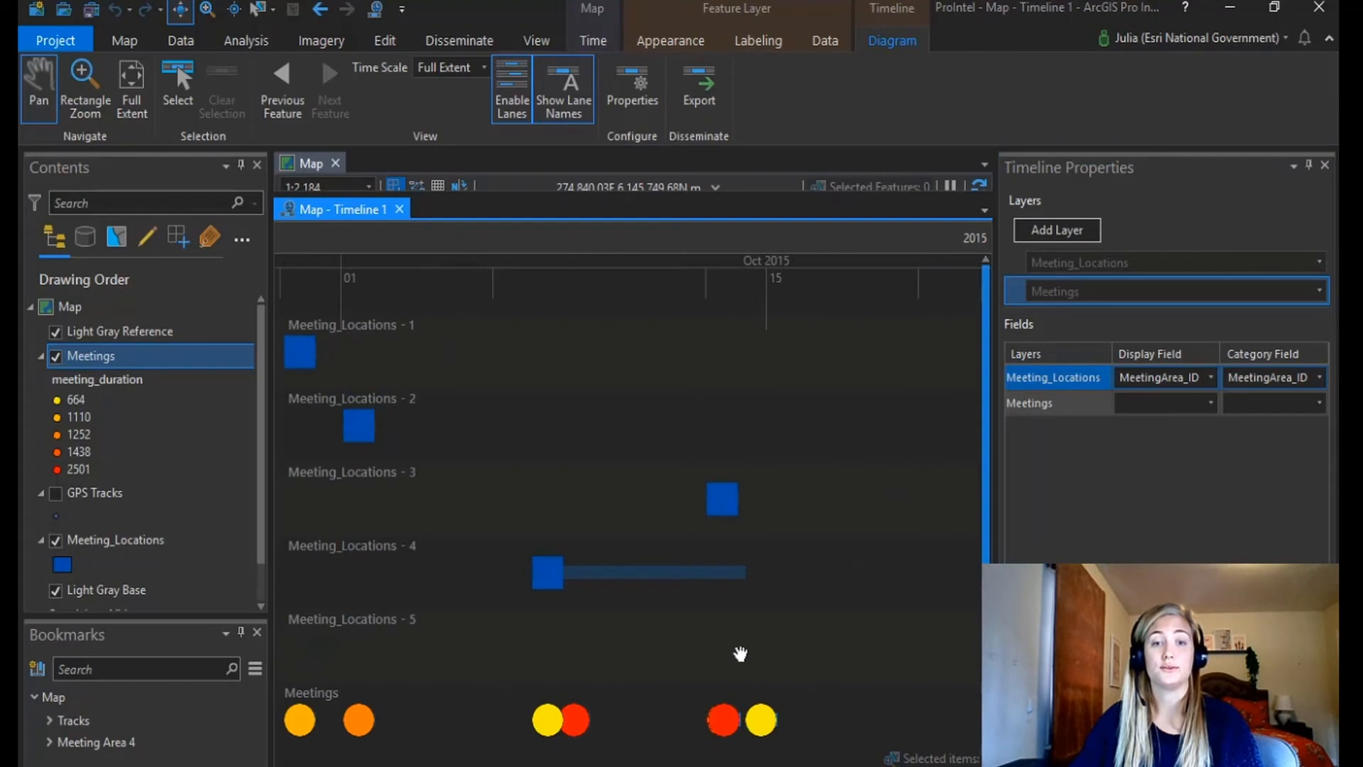
{"action": "left_click", "coordinate": [400, 209]}
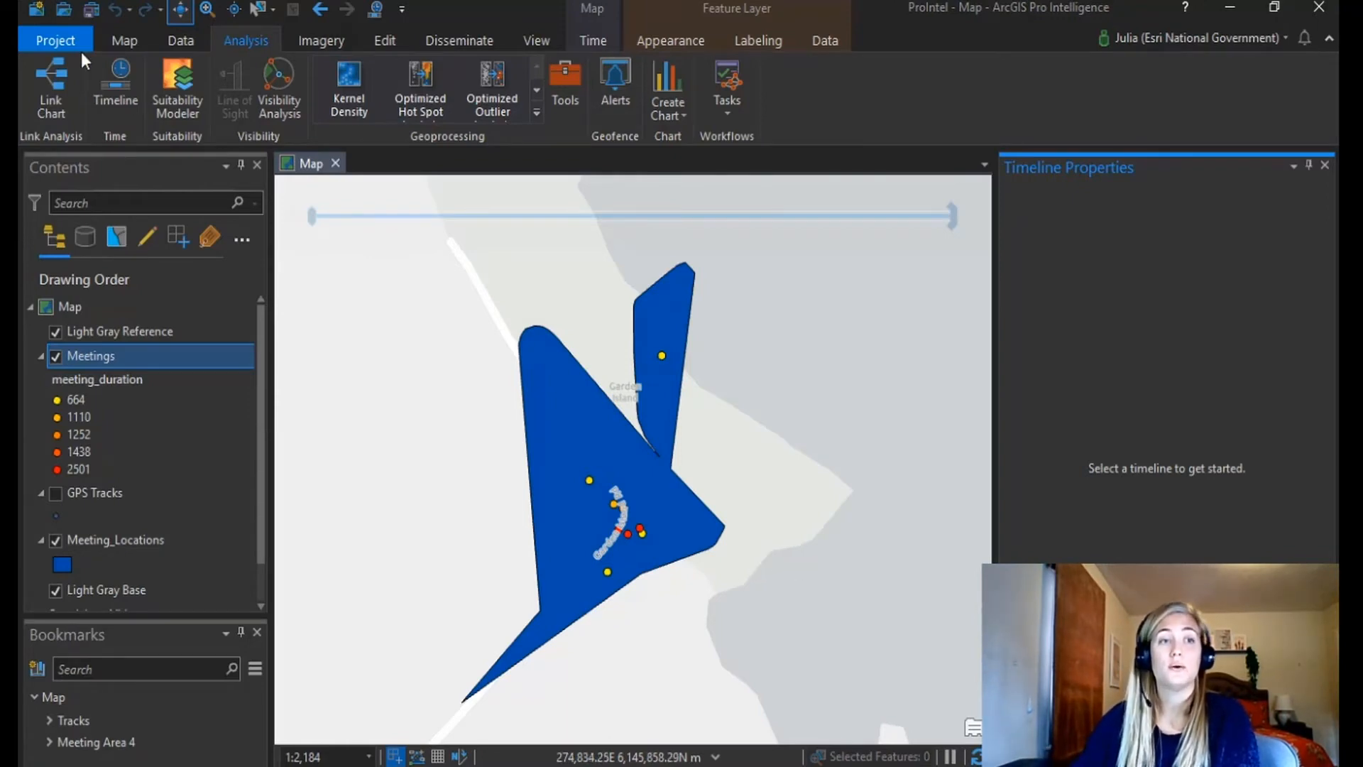
Create a link chart and add an entity type named Meeting Locations from the Meeting_Locations layer, using MeetingArea_ID as the entity field.
{"action": "left_click", "coordinate": [60, 101]}
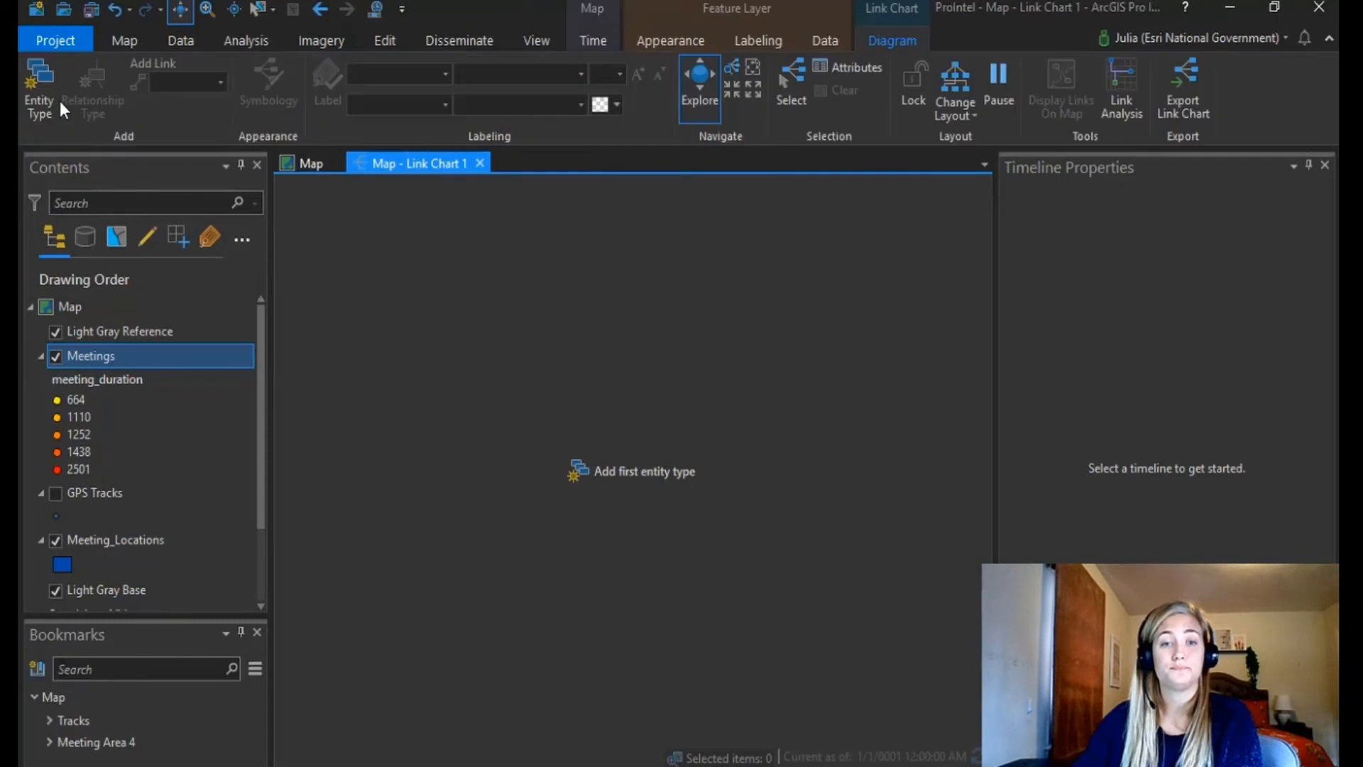
{"action": "left_click", "coordinate": [628, 470]}
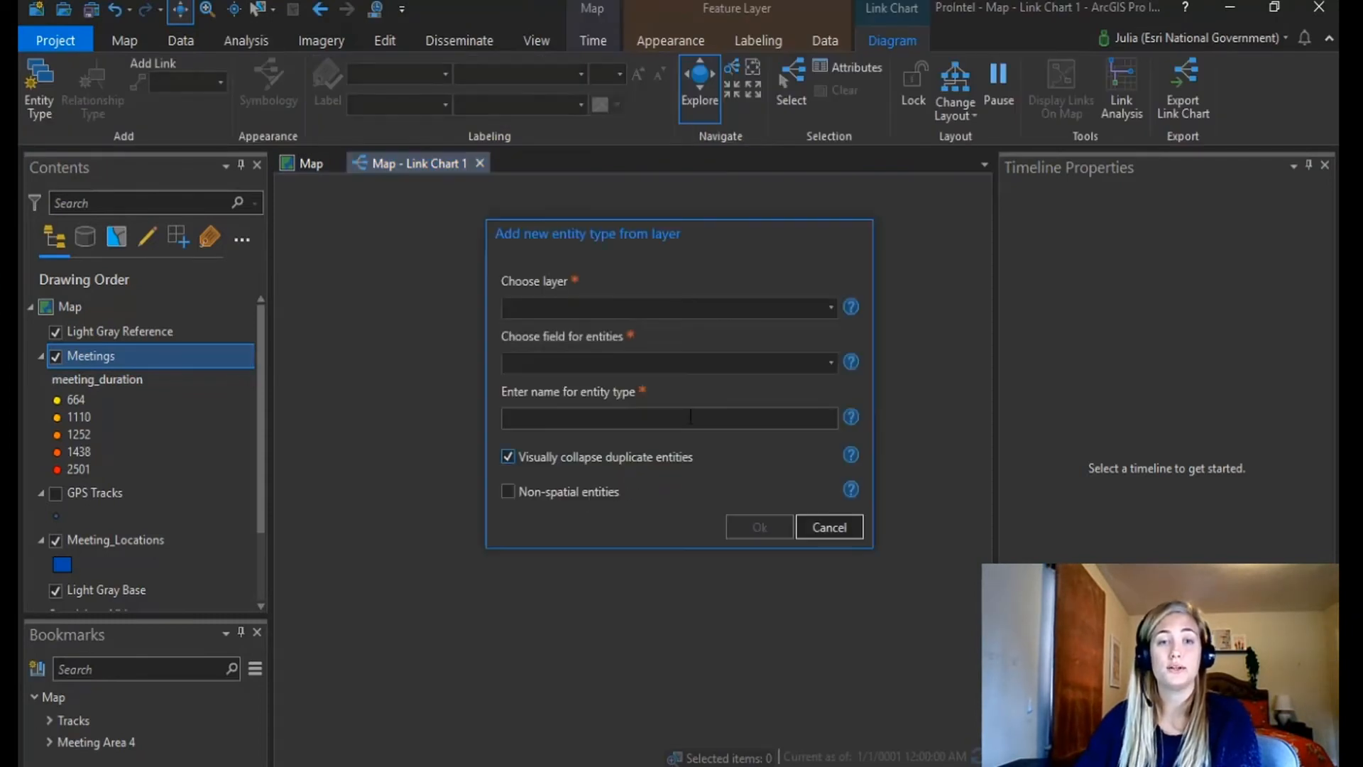
{"action": "left_click", "coordinate": [828, 304]}
{"action": "left_click", "coordinate": [776, 369]}
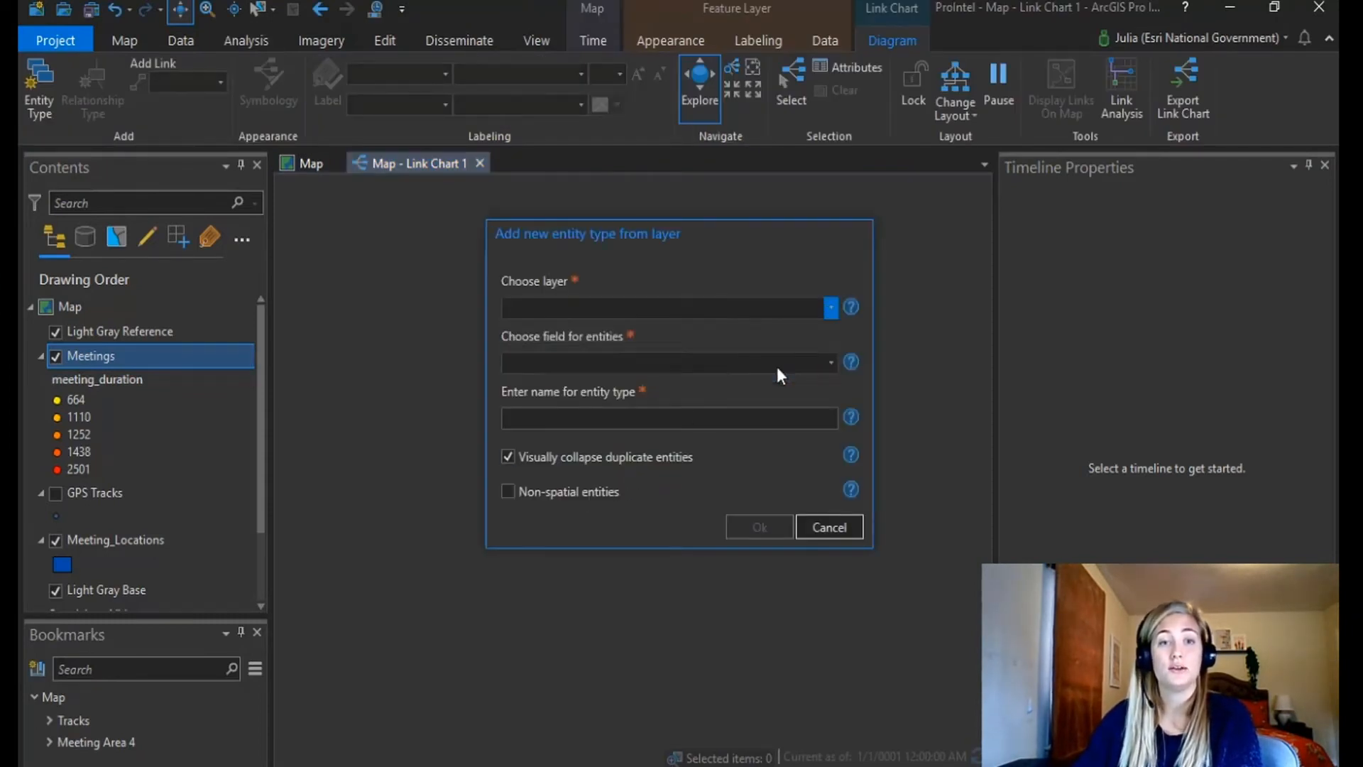
{"action": "left_click", "coordinate": [828, 366]}
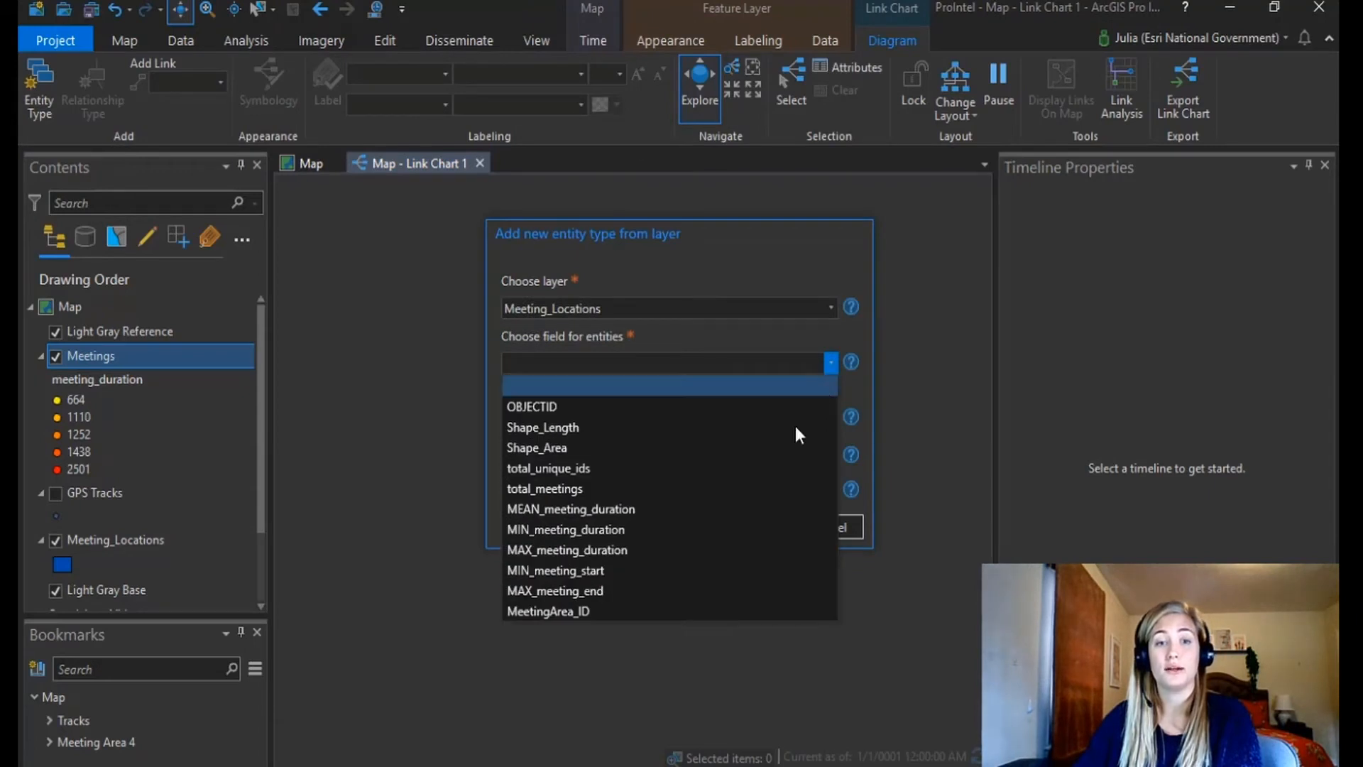
{"action": "left_click", "coordinate": [683, 609]}
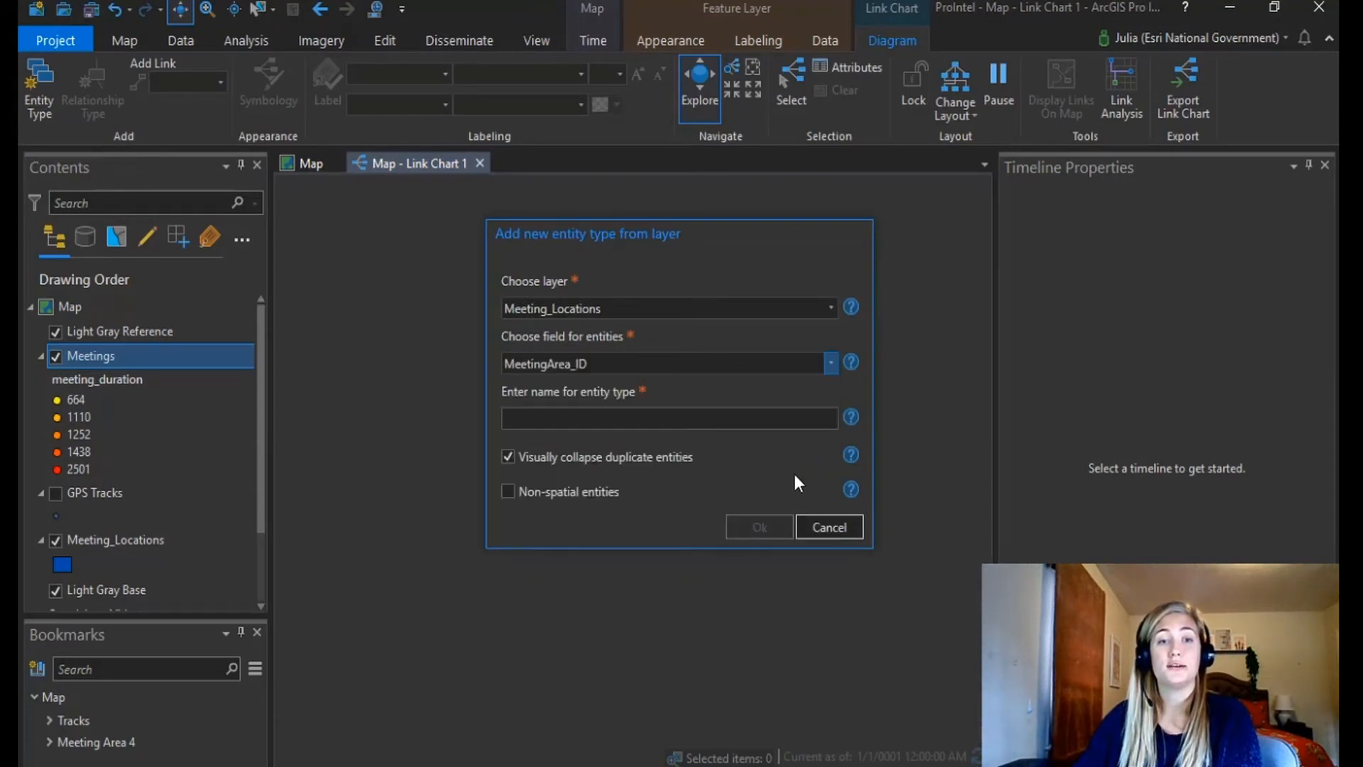
{"action": "left_click", "coordinate": [801, 425]}
{"action": "type", "text": "Meeting Locations"}
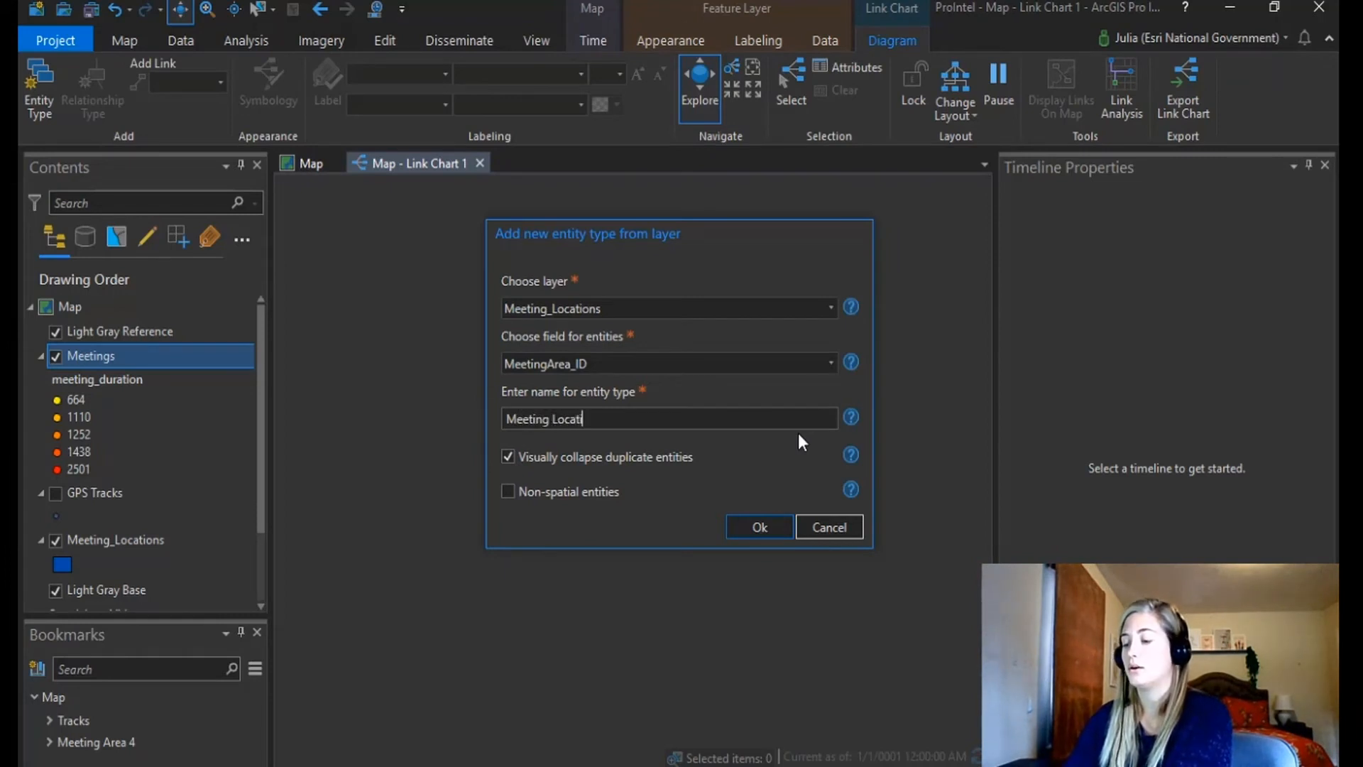
{"action": "left_click", "coordinate": [759, 527]}
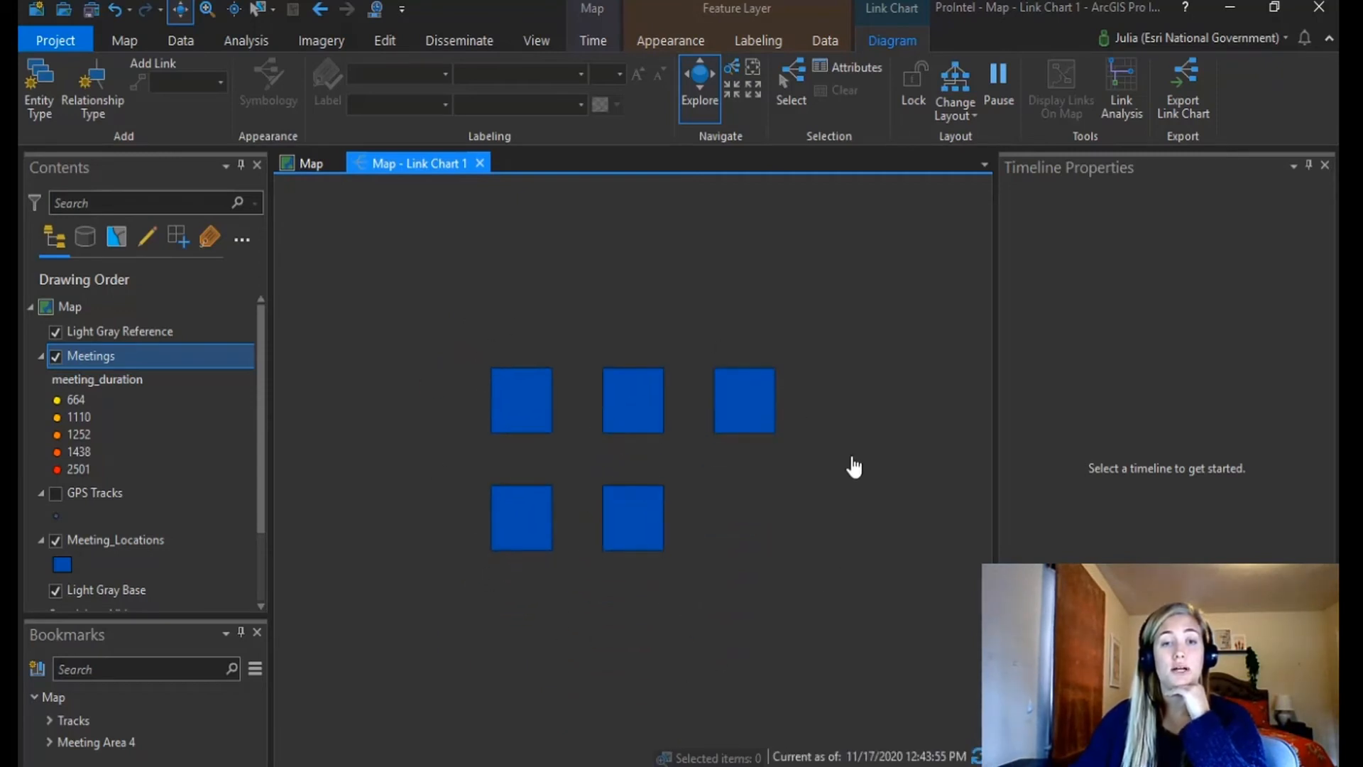
Label the Meeting Locations entities in the link chart and set the label color to white.
{"action": "left_click_drag", "start_coordinate": [263, 442], "coordinate": [270, 536]}
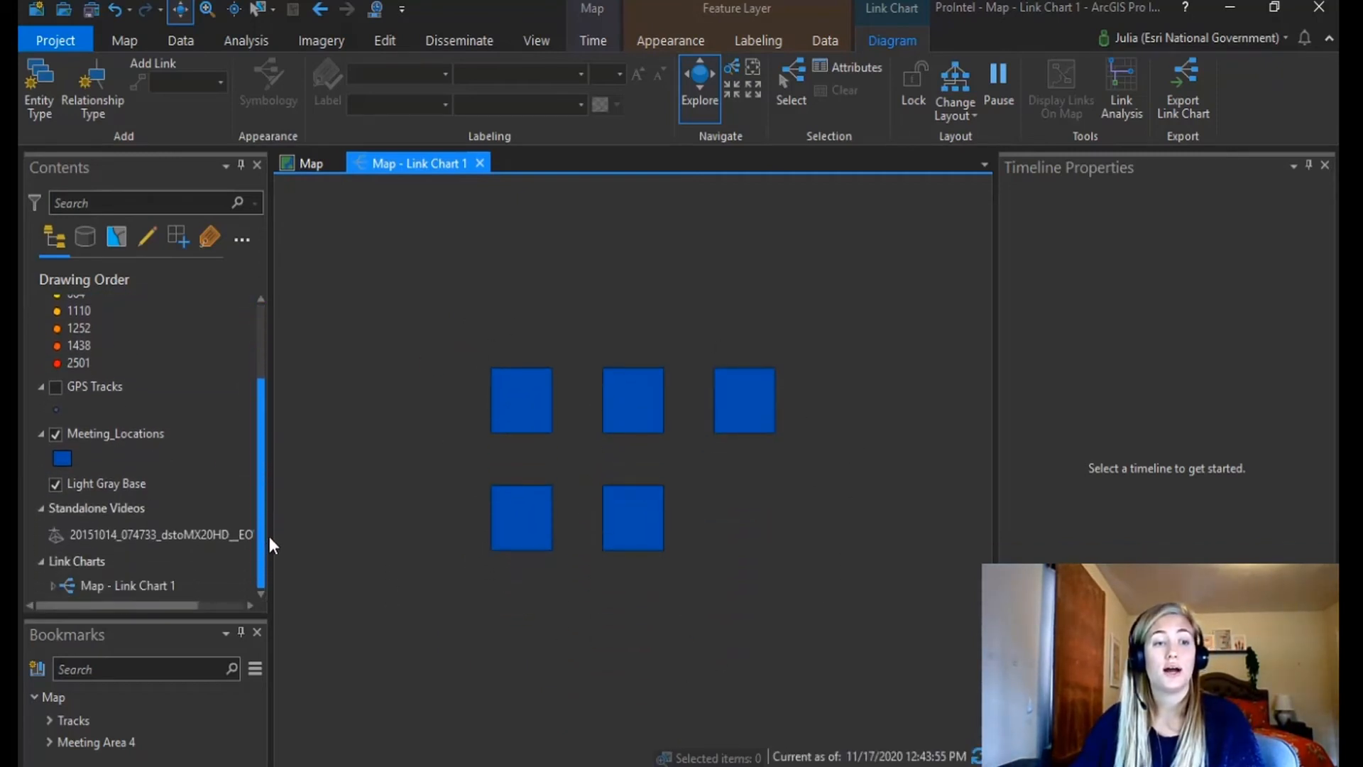
{"action": "left_click", "coordinate": [52, 585]}
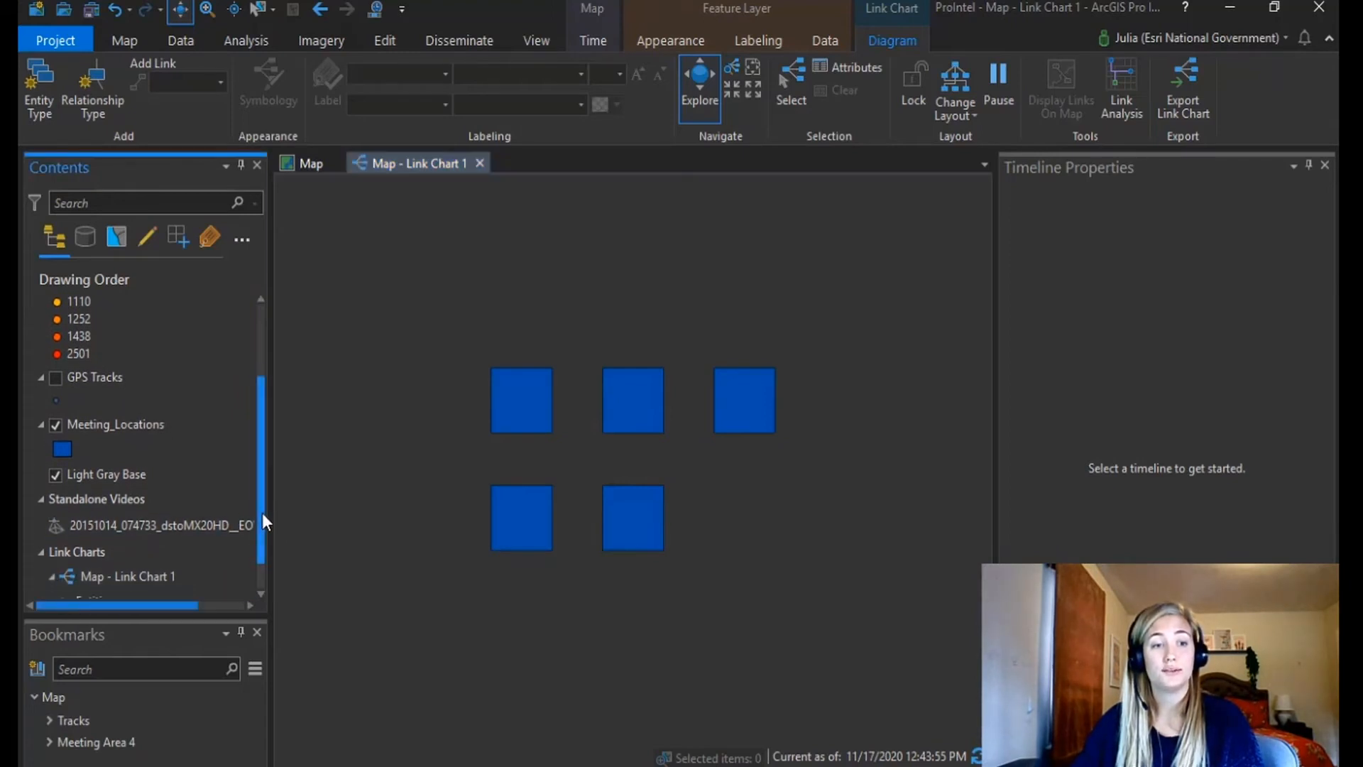
{"action": "left_click_drag", "start_coordinate": [262, 508], "coordinate": [233, 554]}
{"action": "left_click", "coordinate": [65, 562]}
{"action": "left_click", "coordinate": [121, 561]}
{"action": "left_click", "coordinate": [316, 87]}
{"action": "left_click", "coordinate": [617, 106]}
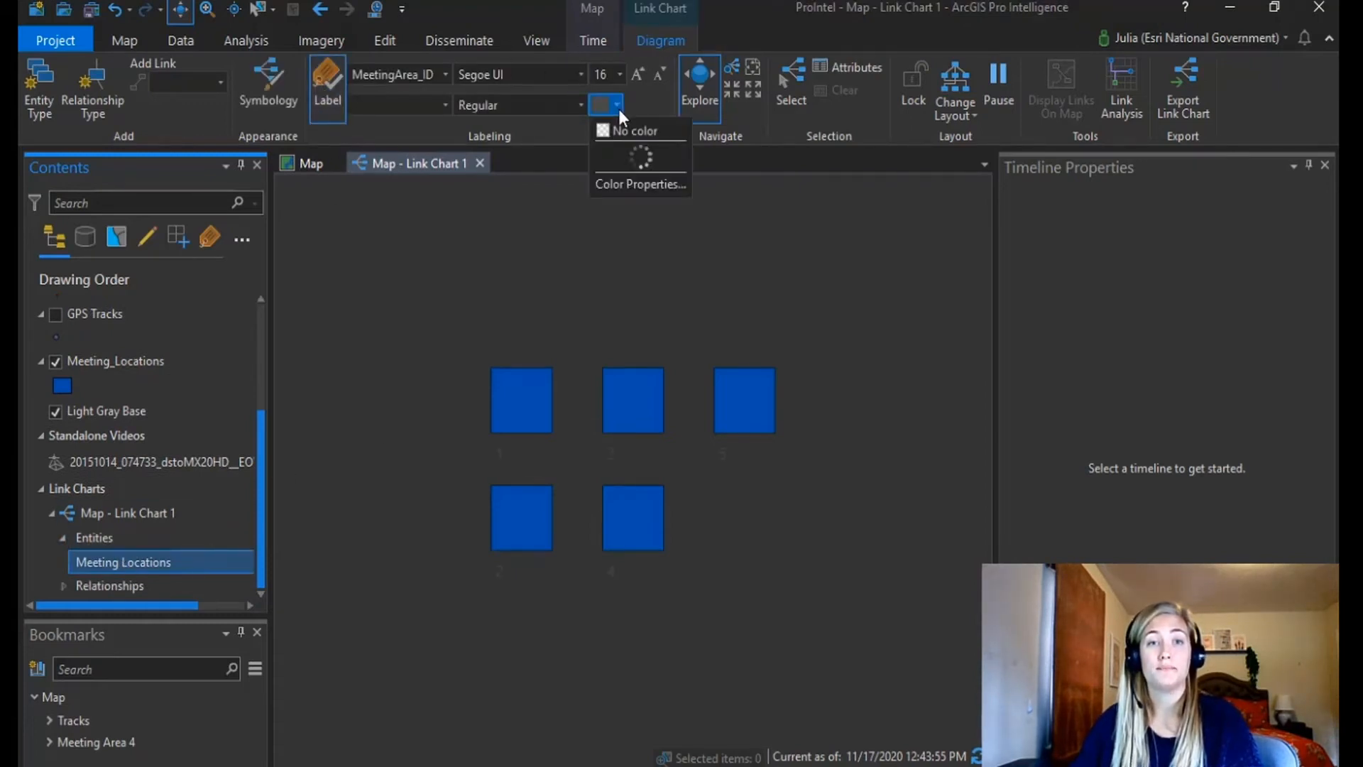
{"action": "left_click", "coordinate": [611, 176]}
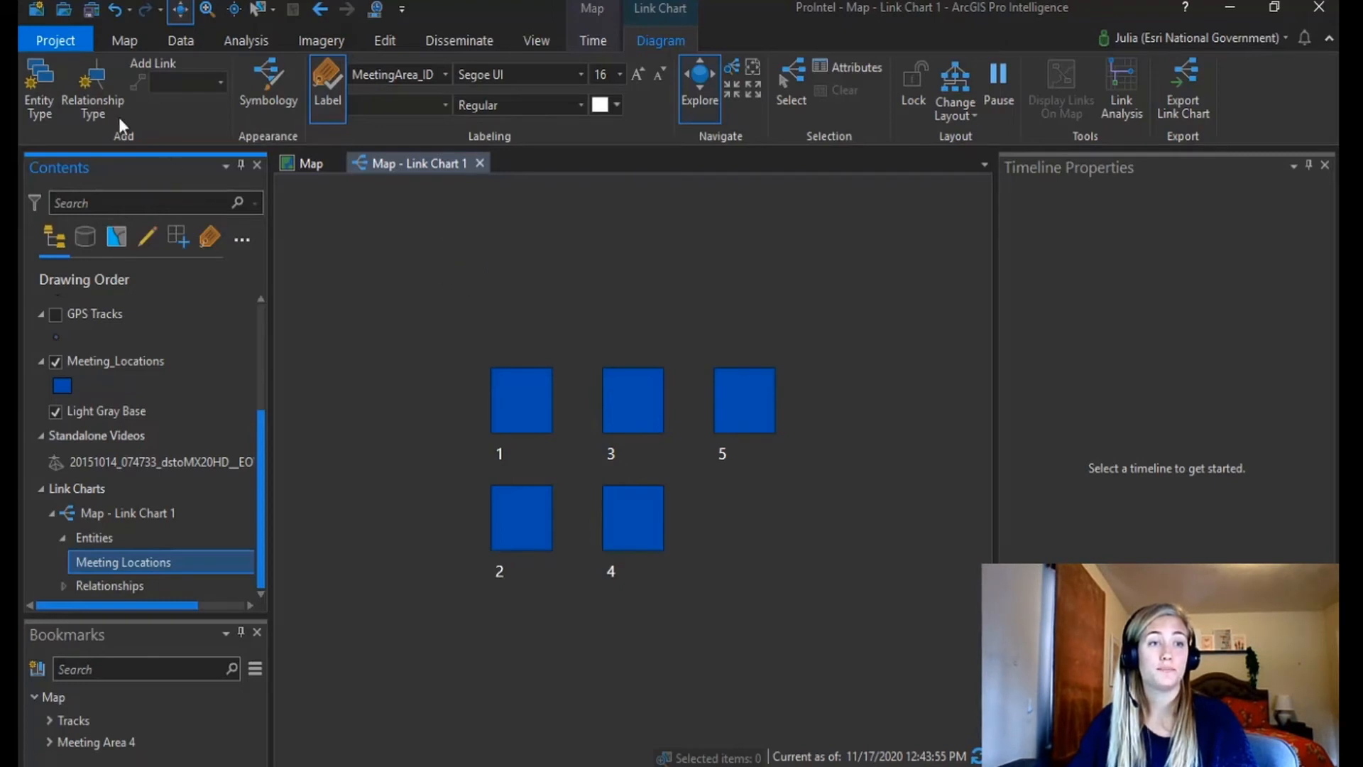
Add an entity type named Meeting participants from the Meetings layer, using participant_1 as the entity field.
{"action": "left_click", "coordinate": [39, 88]}
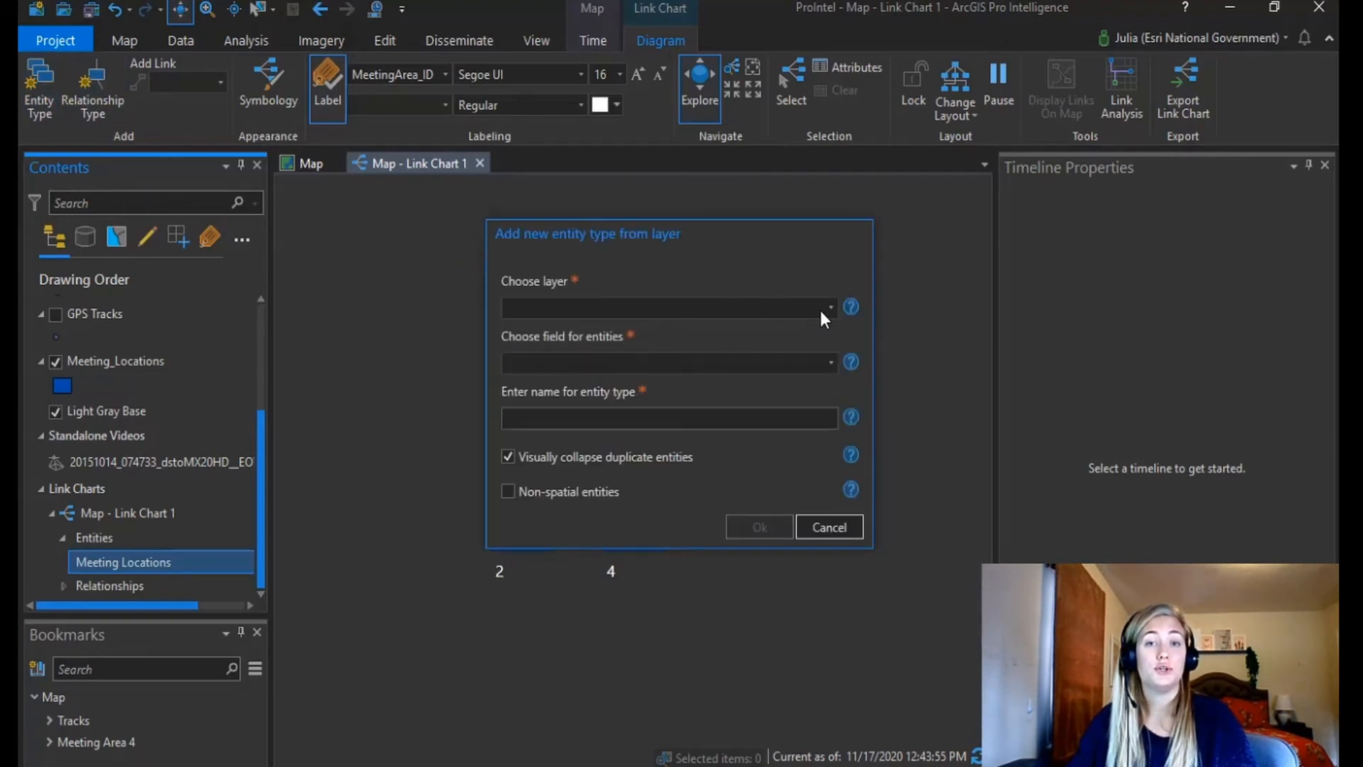
{"action": "left_click", "coordinate": [829, 308]}
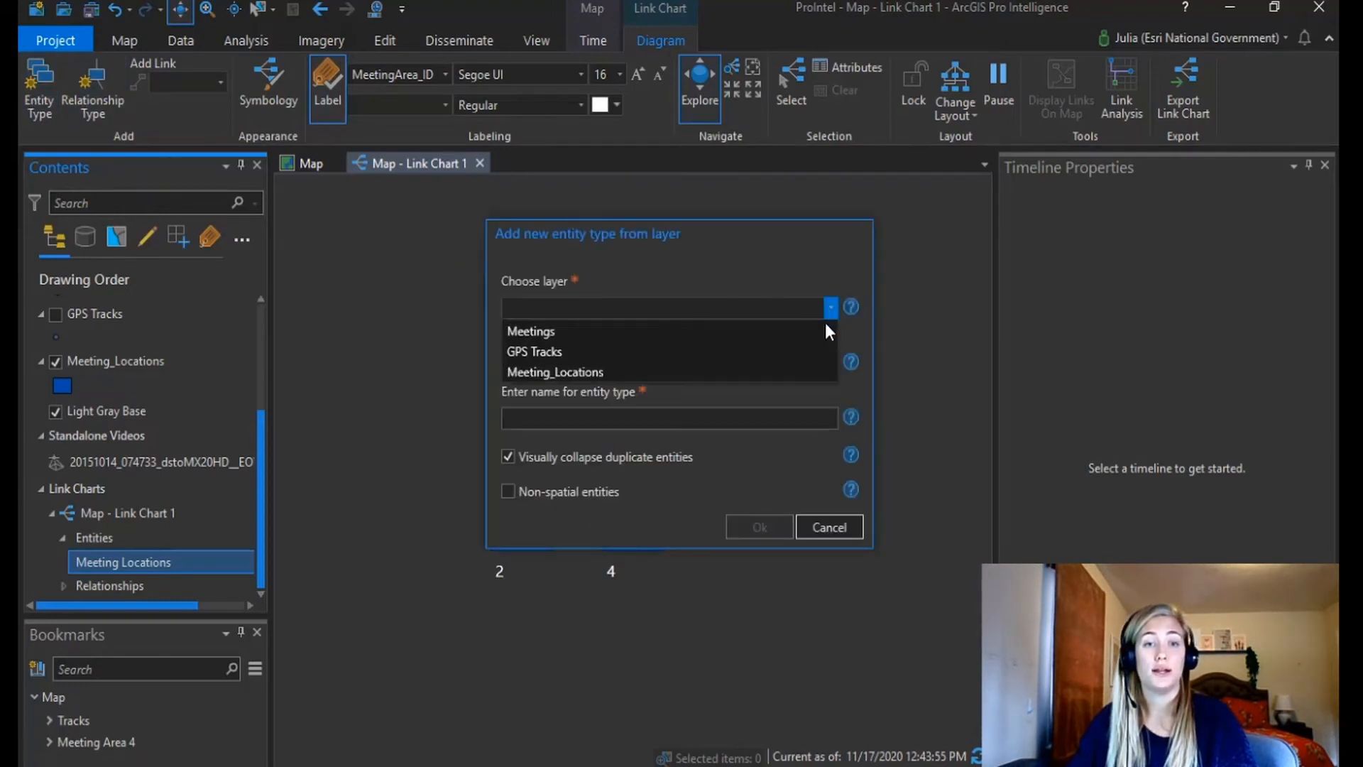
{"action": "left_click", "coordinate": [772, 339]}
{"action": "left_click", "coordinate": [828, 364]}
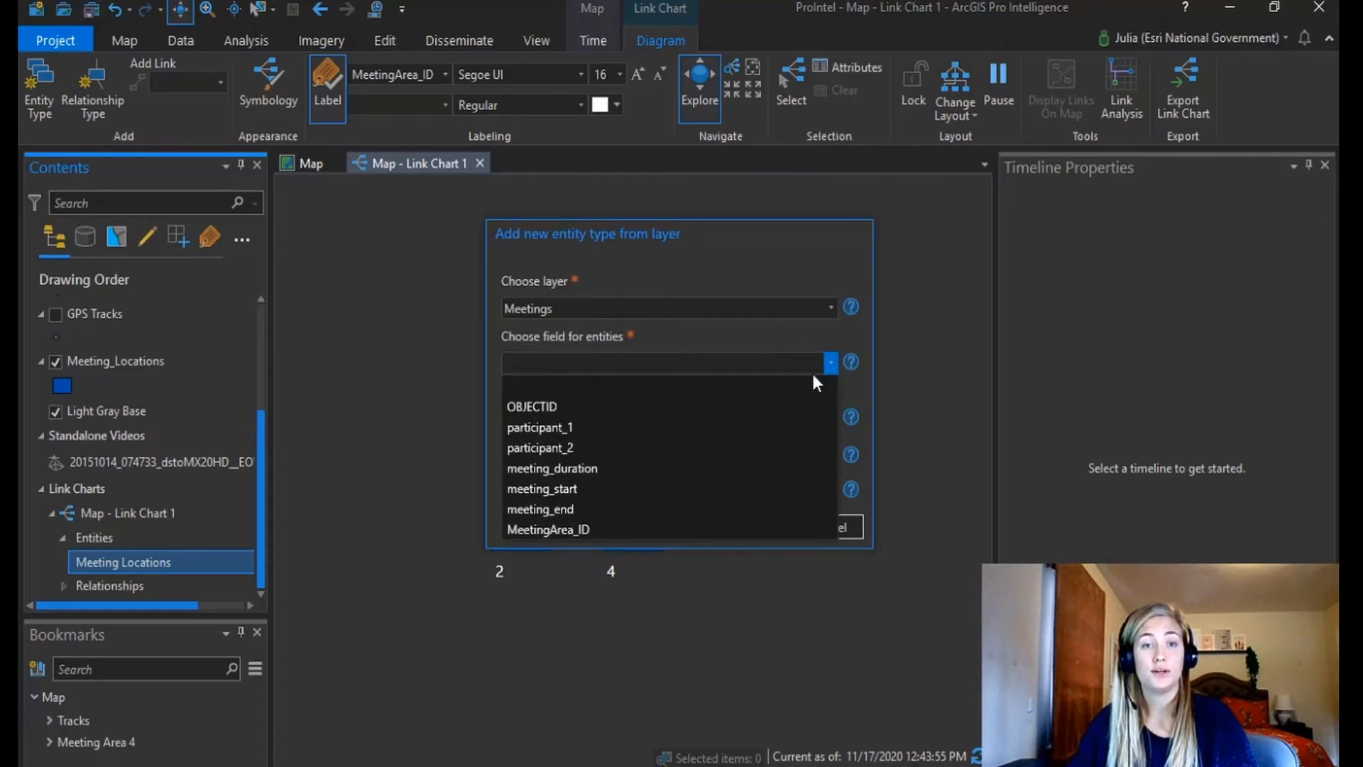
{"action": "left_click", "coordinate": [773, 427]}
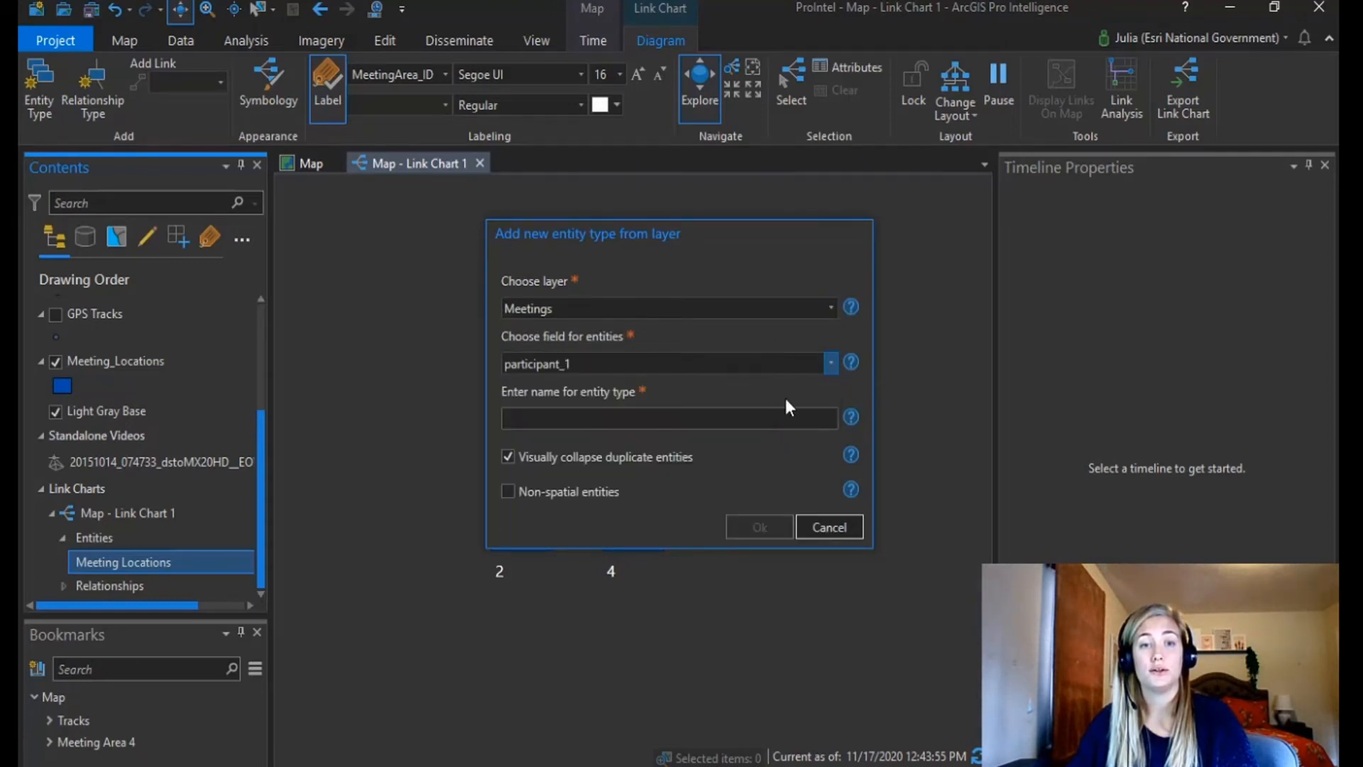
{"action": "left_click", "coordinate": [768, 426]}
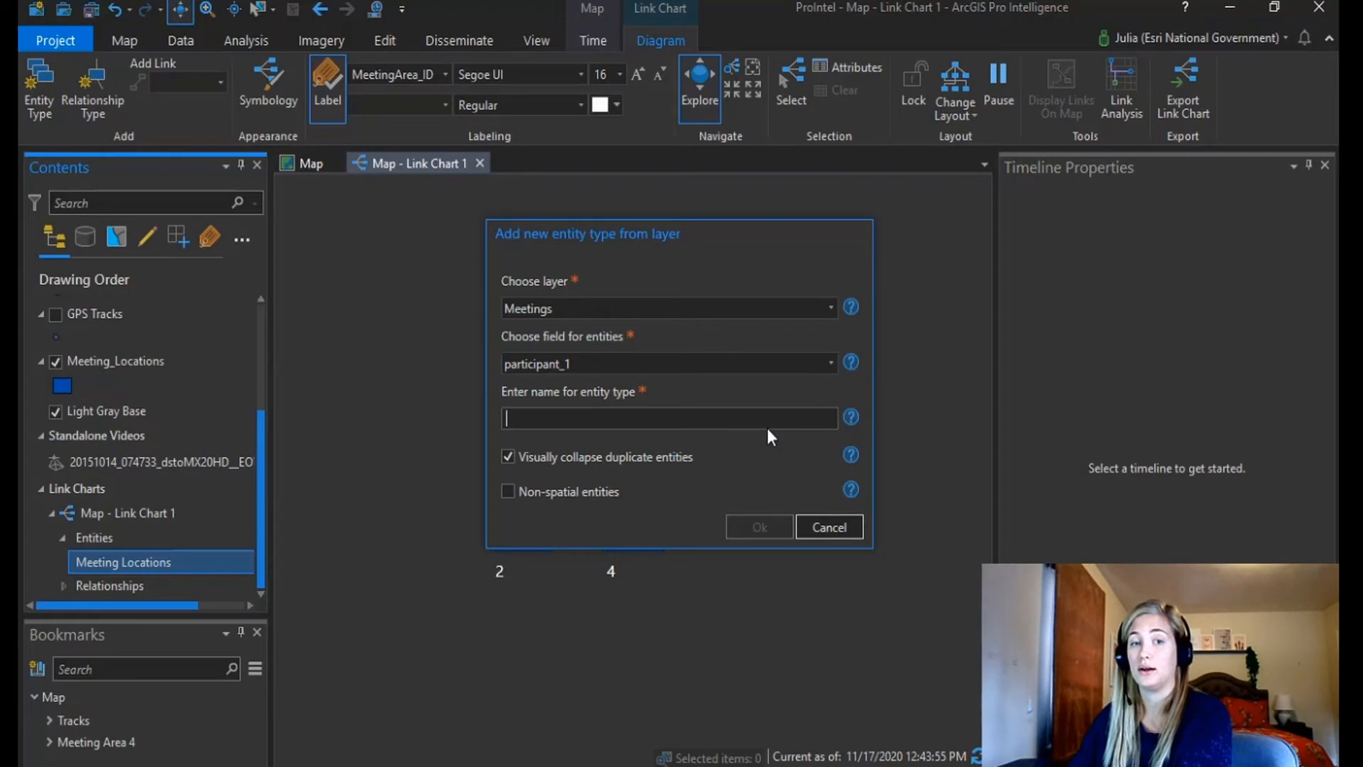
{"action": "type", "text": "Meeting participants"}
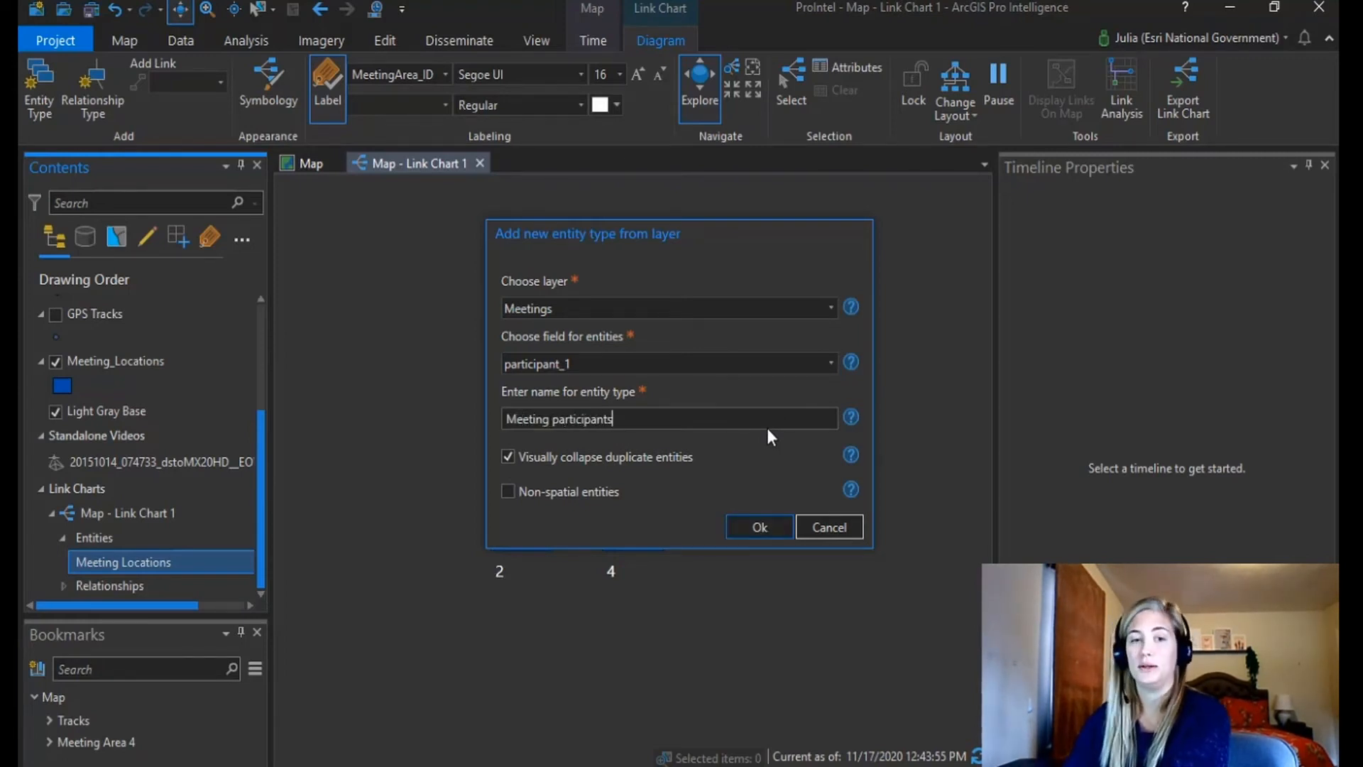
{"action": "left_click", "coordinate": [759, 526]}
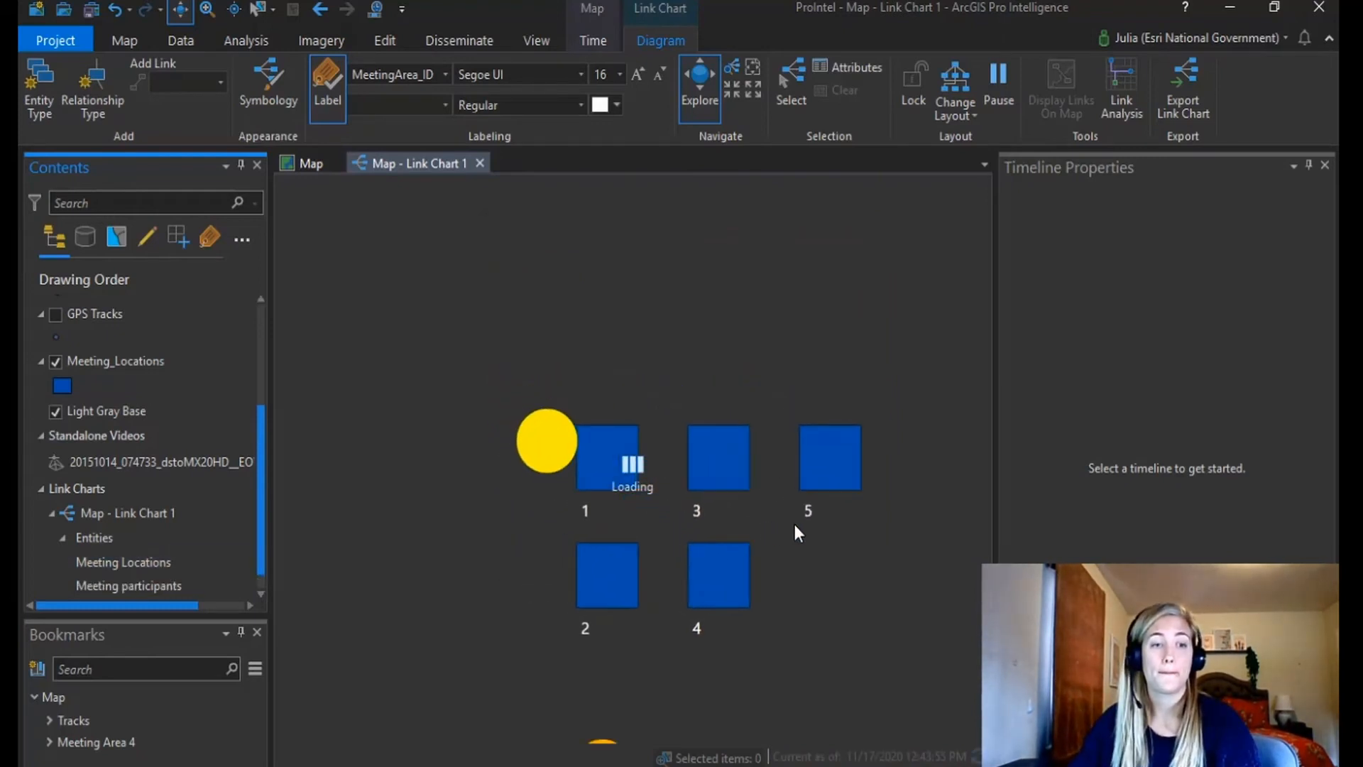
Label the Meeting participants entities in the link chart and set their label color to white.
{"action": "left_click", "coordinate": [128, 589]}
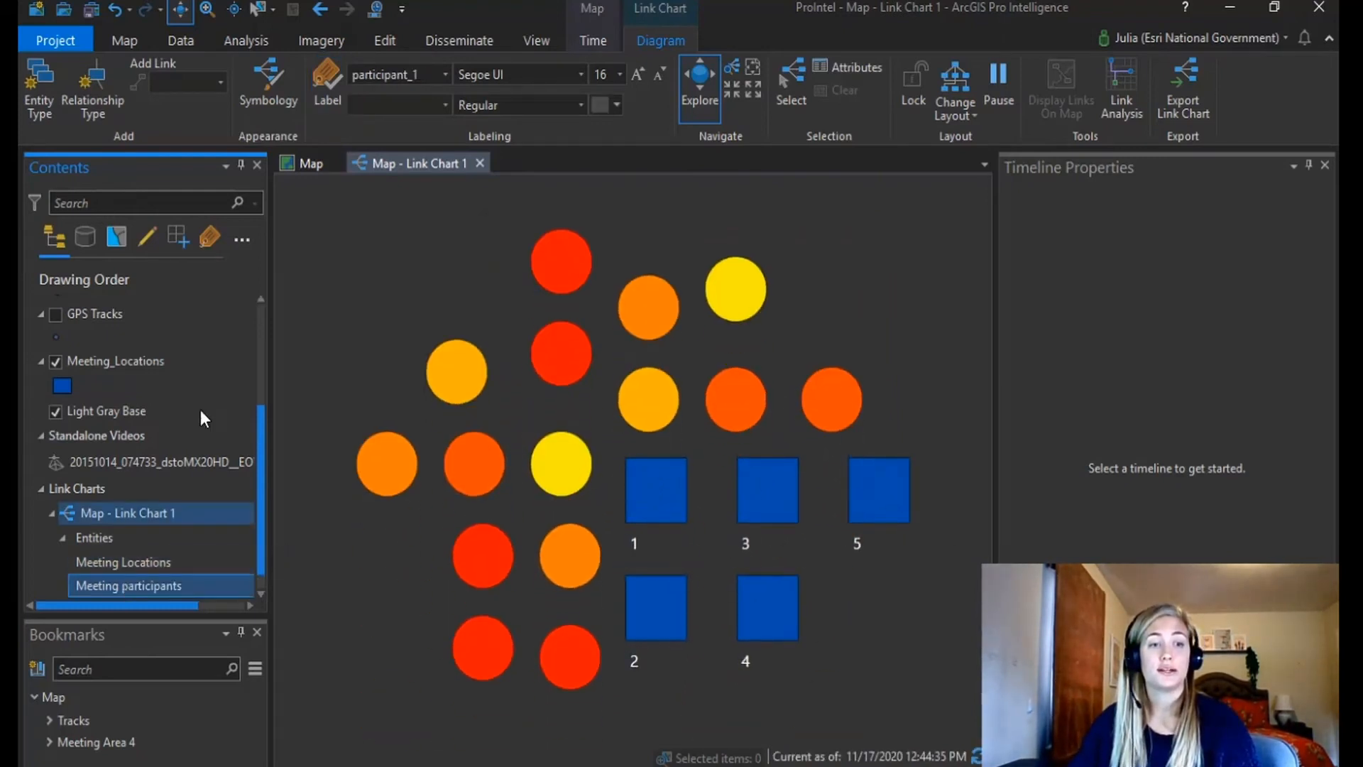
{"action": "left_click", "coordinate": [324, 81]}
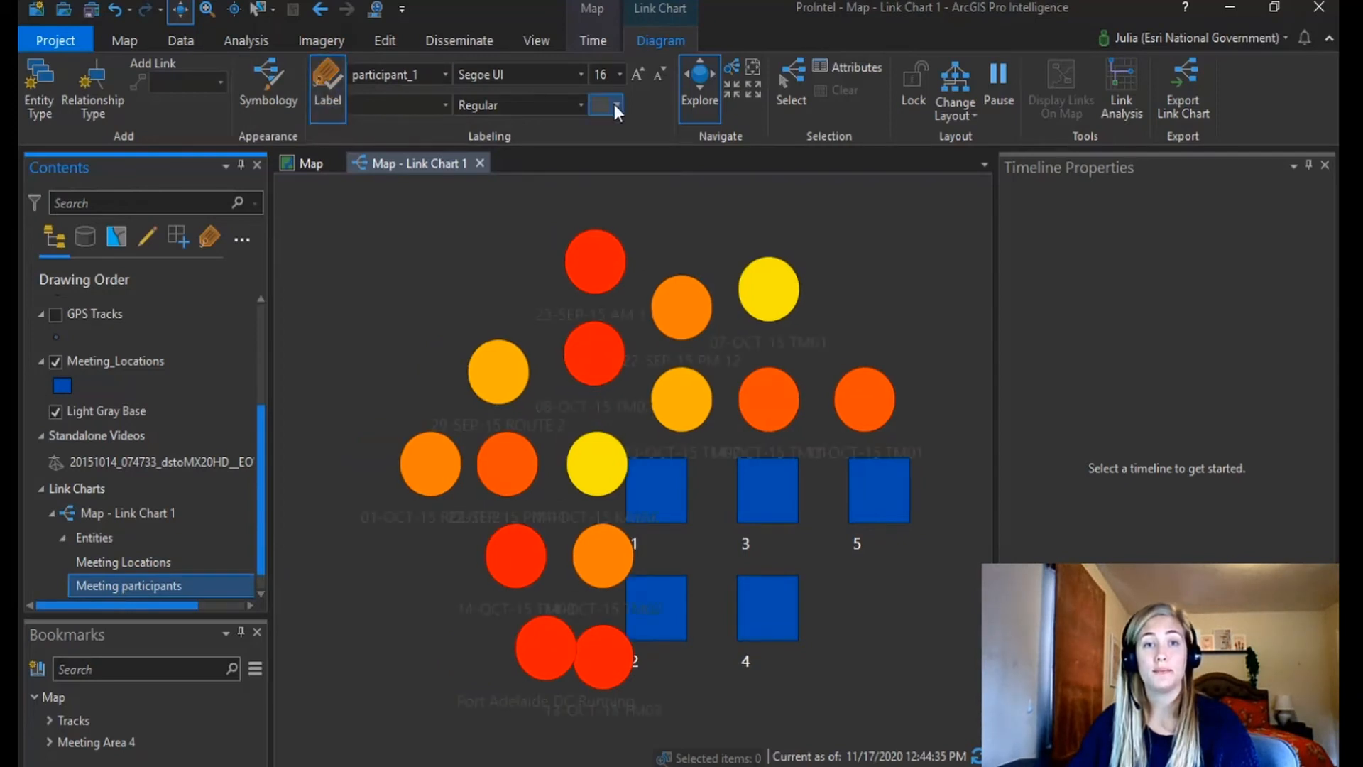
{"action": "left_click", "coordinate": [615, 104]}
{"action": "left_click", "coordinate": [611, 179]}
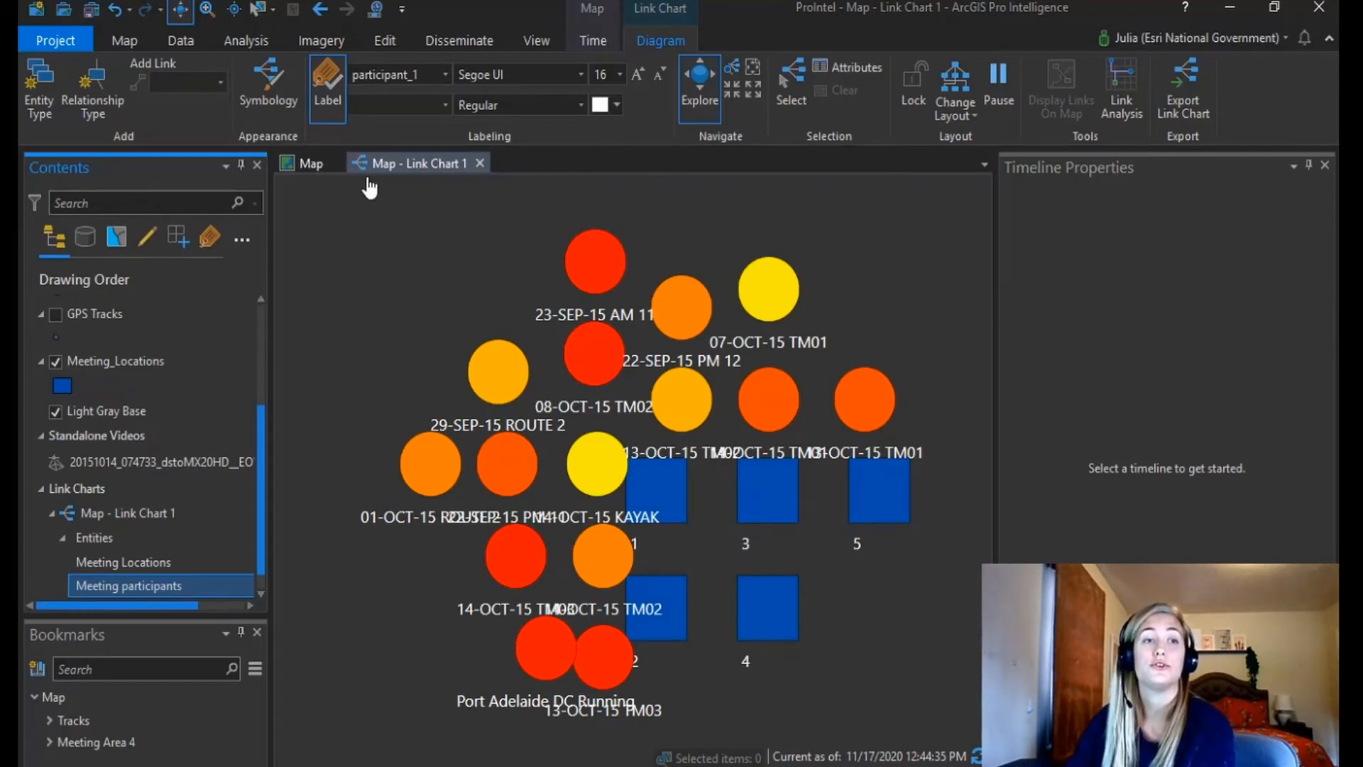
Define a new relationship type named MET IN, with Meeting participants as source entities and Meeting Locations as target entities.
{"action": "left_click", "coordinate": [78, 100]}
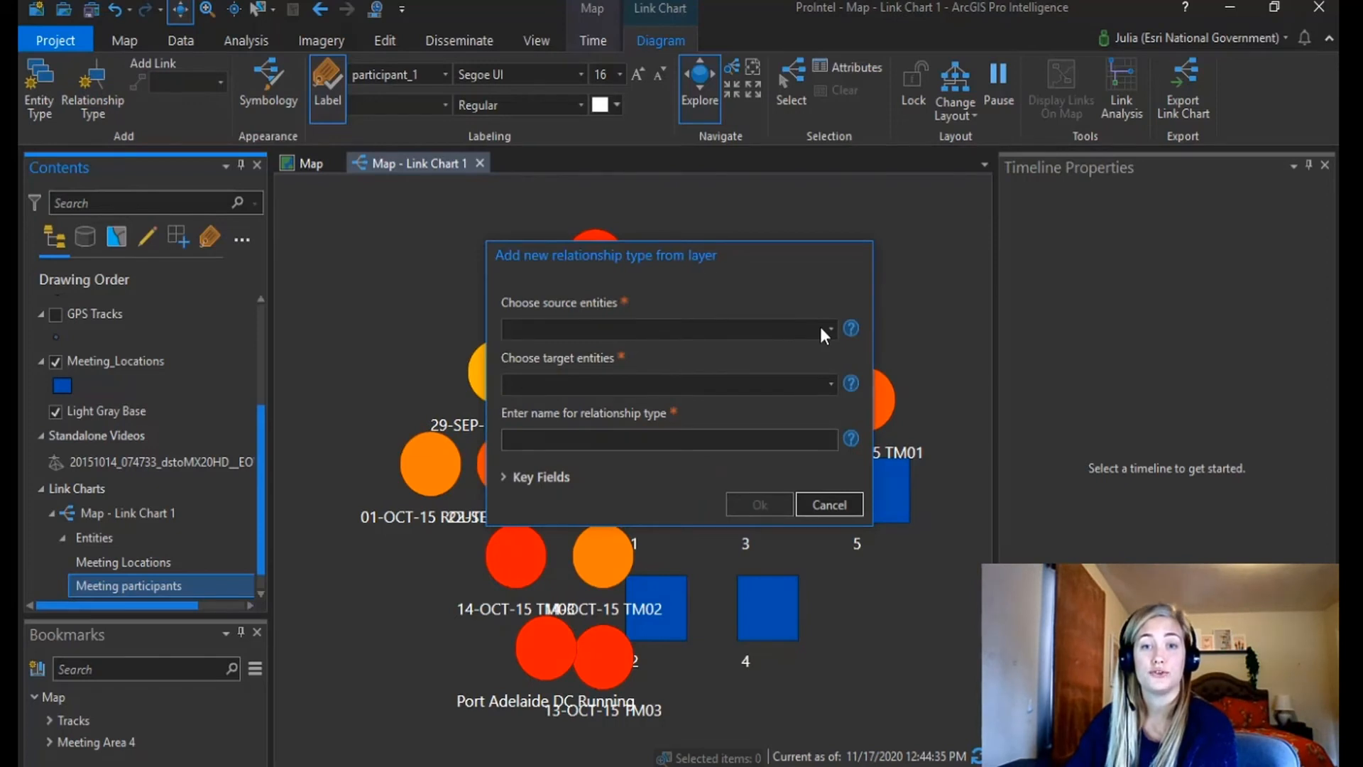
{"action": "left_click", "coordinate": [831, 329]}
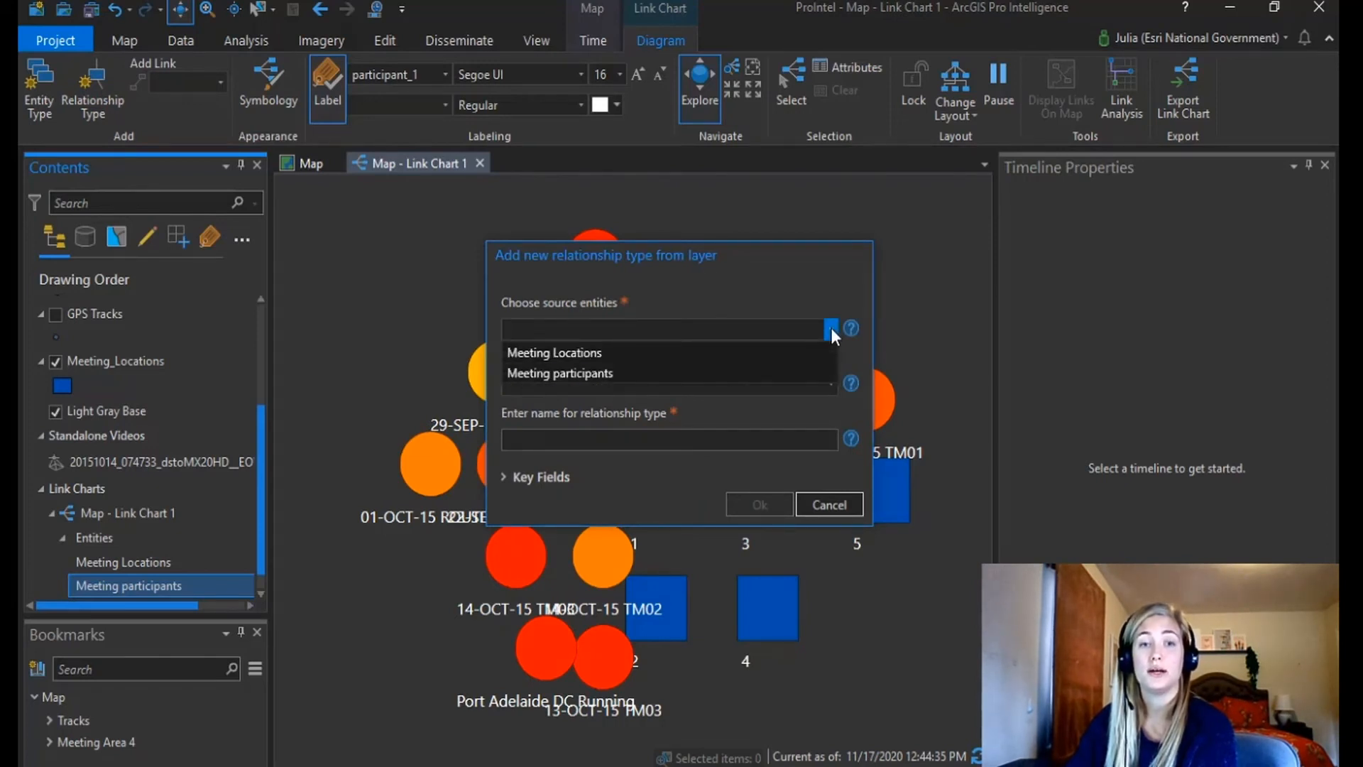
{"action": "left_click", "coordinate": [748, 372]}
{"action": "left_click", "coordinate": [829, 384]}
{"action": "left_click", "coordinate": [795, 406]}
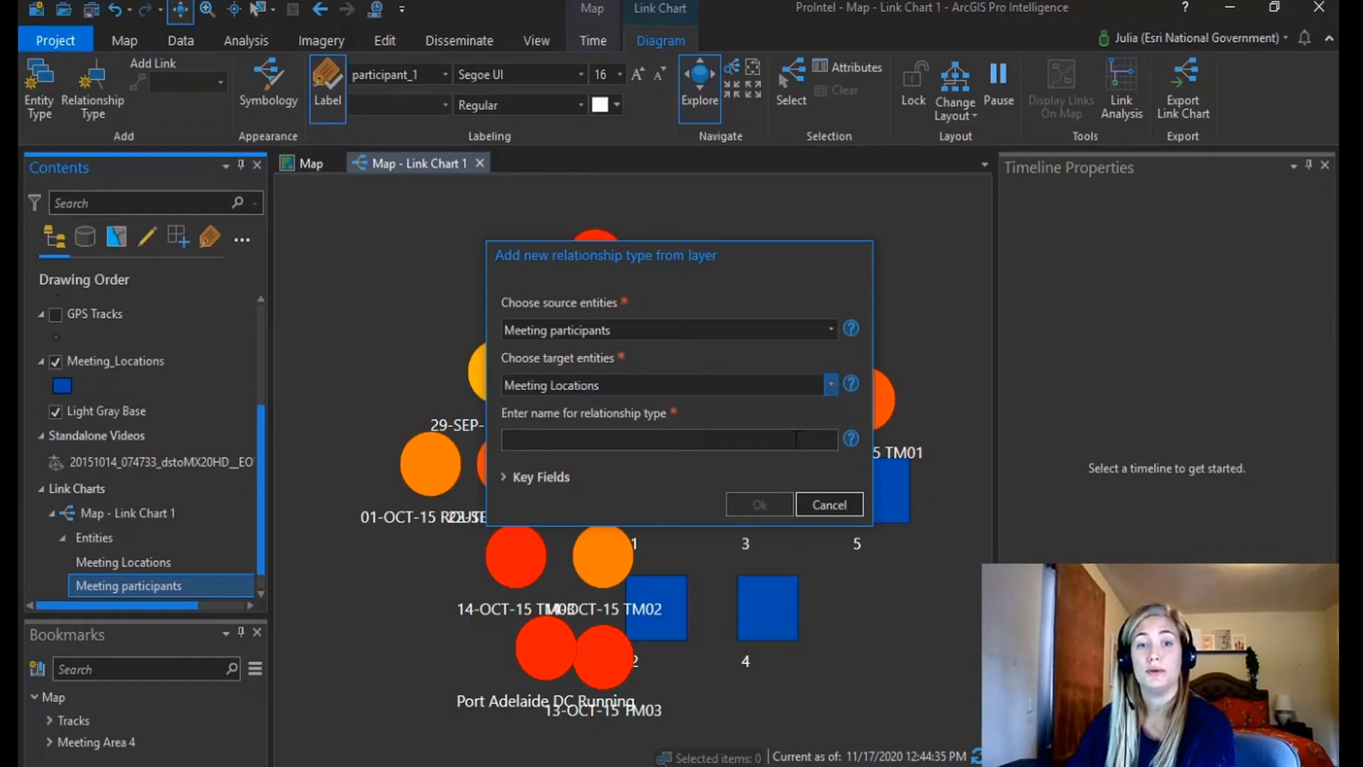
{"action": "left_click", "coordinate": [793, 441]}
{"action": "type", "text": "MET IN"}
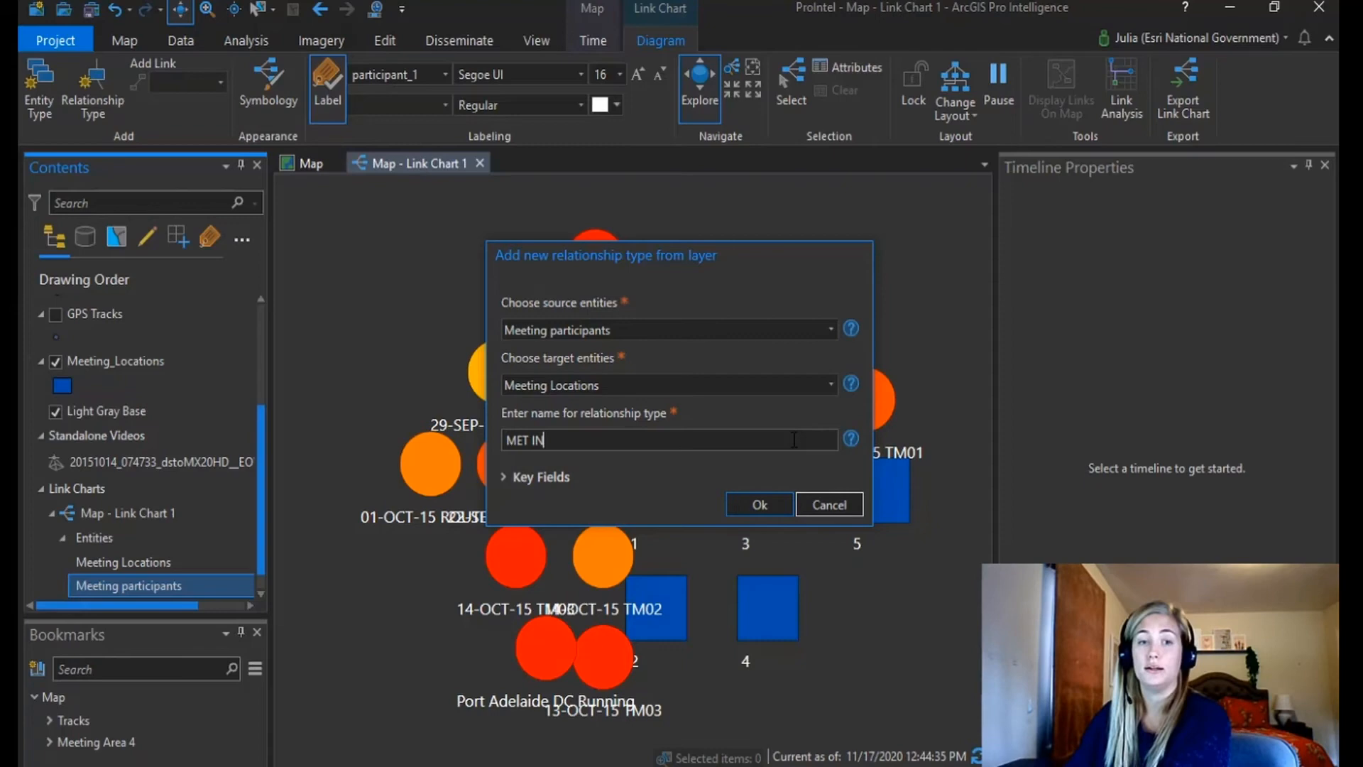
Create the MET IN relationship with MeetingArea_ID as both source and target key field, and arrange the chart in the Organic layout.
{"action": "left_click", "coordinate": [532, 483]}
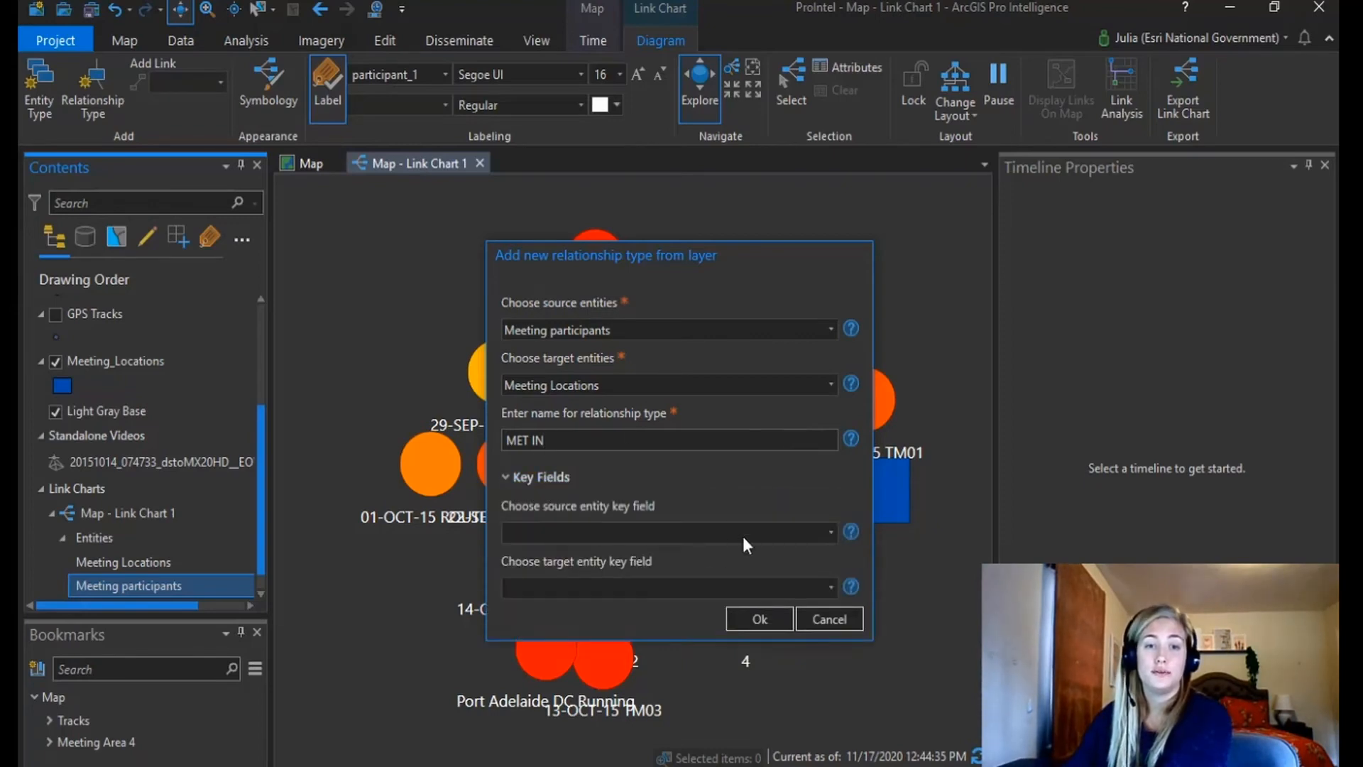
{"action": "left_click", "coordinate": [829, 533]}
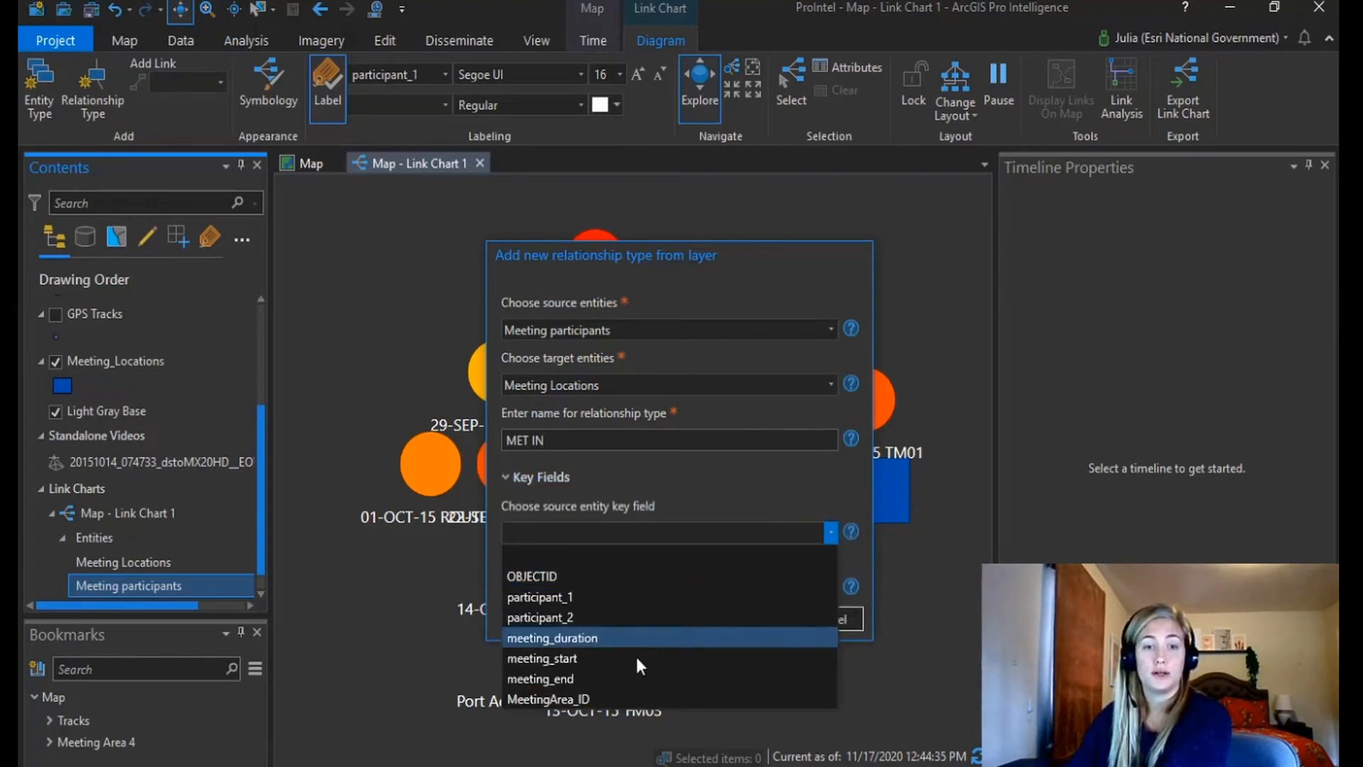
{"action": "left_click", "coordinate": [625, 697]}
{"action": "left_click", "coordinate": [831, 588]}
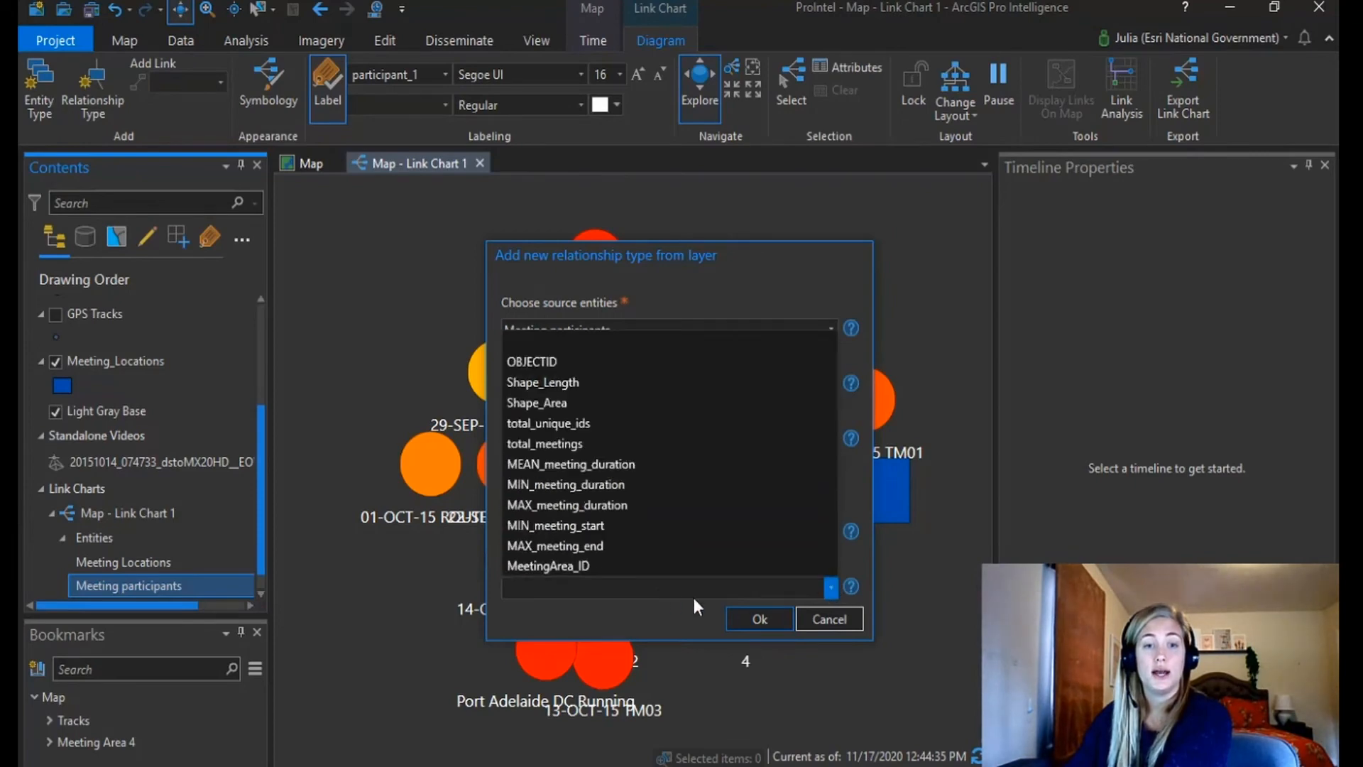
{"action": "left_click", "coordinate": [605, 566]}
{"action": "left_click", "coordinate": [751, 616]}
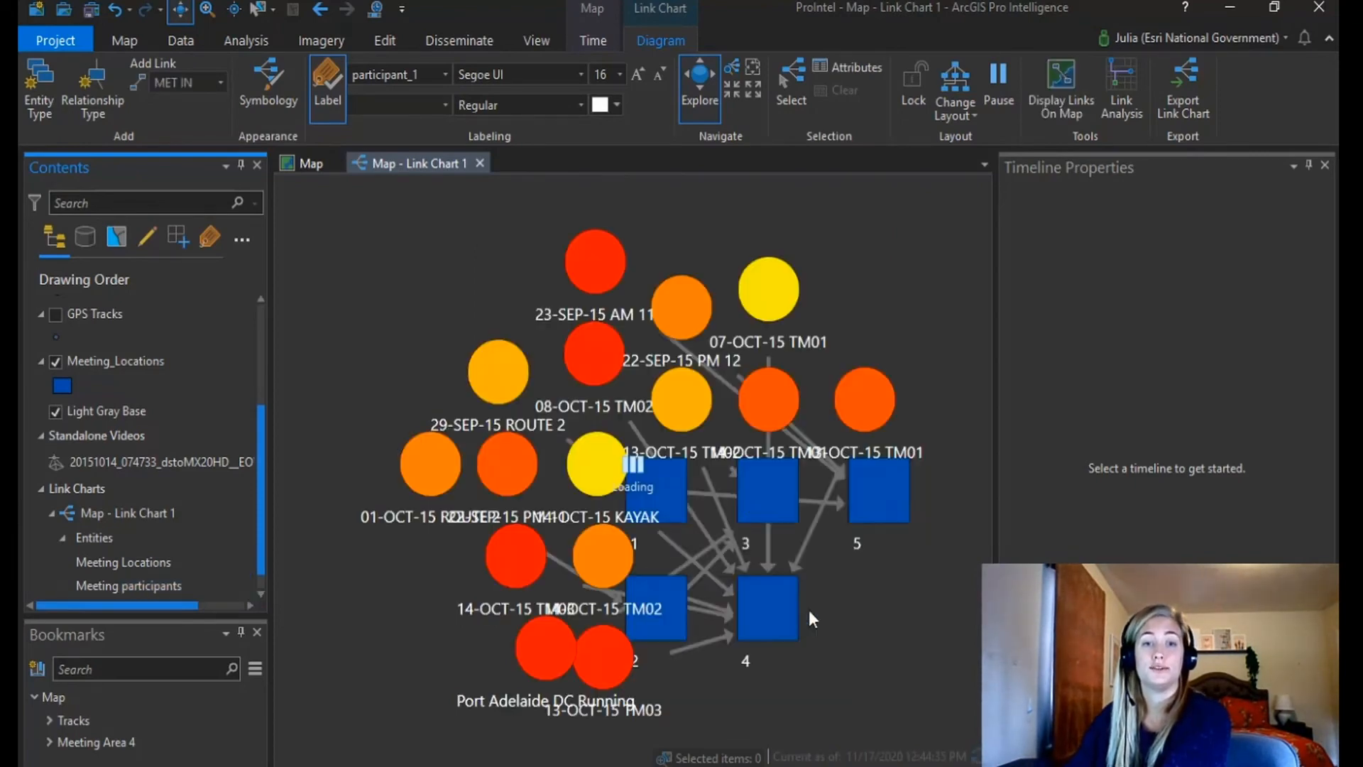
{"action": "left_click", "coordinate": [956, 117]}
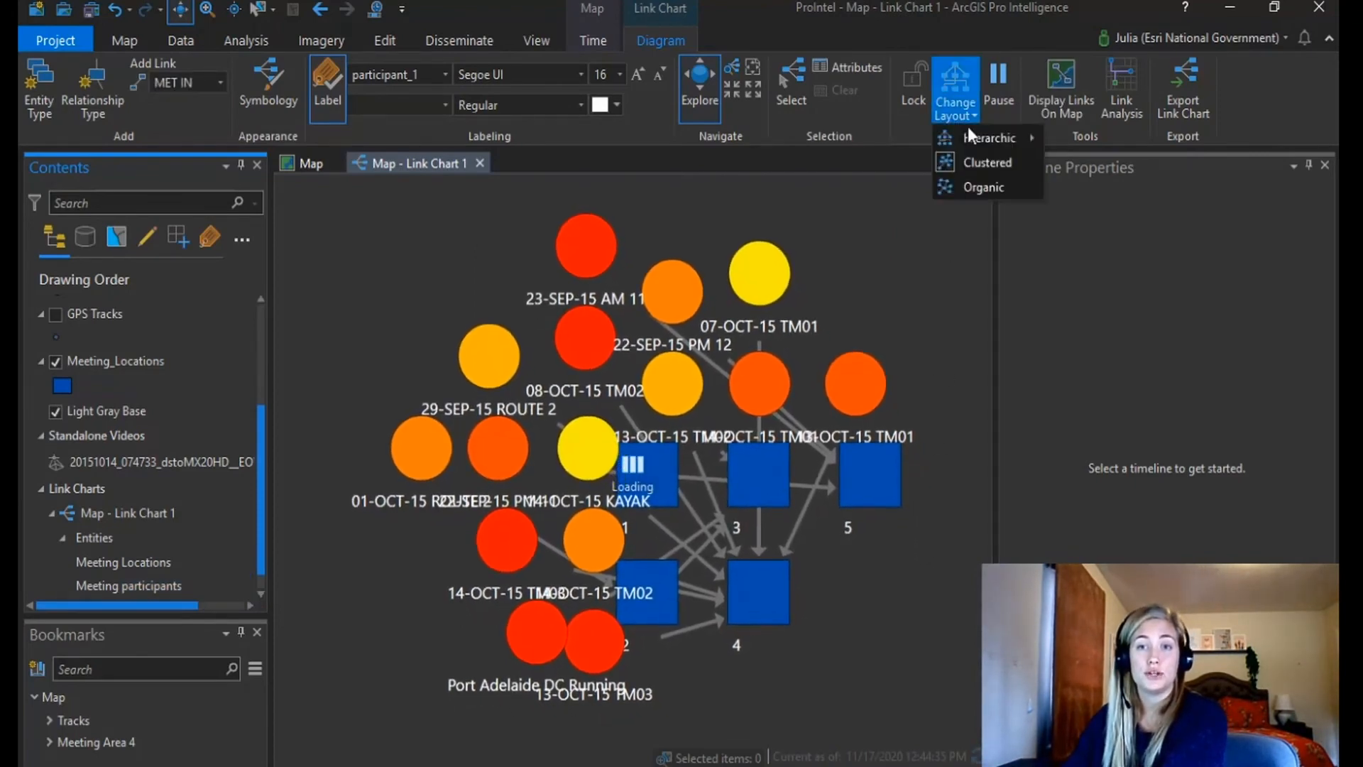
{"action": "left_click", "coordinate": [987, 189]}
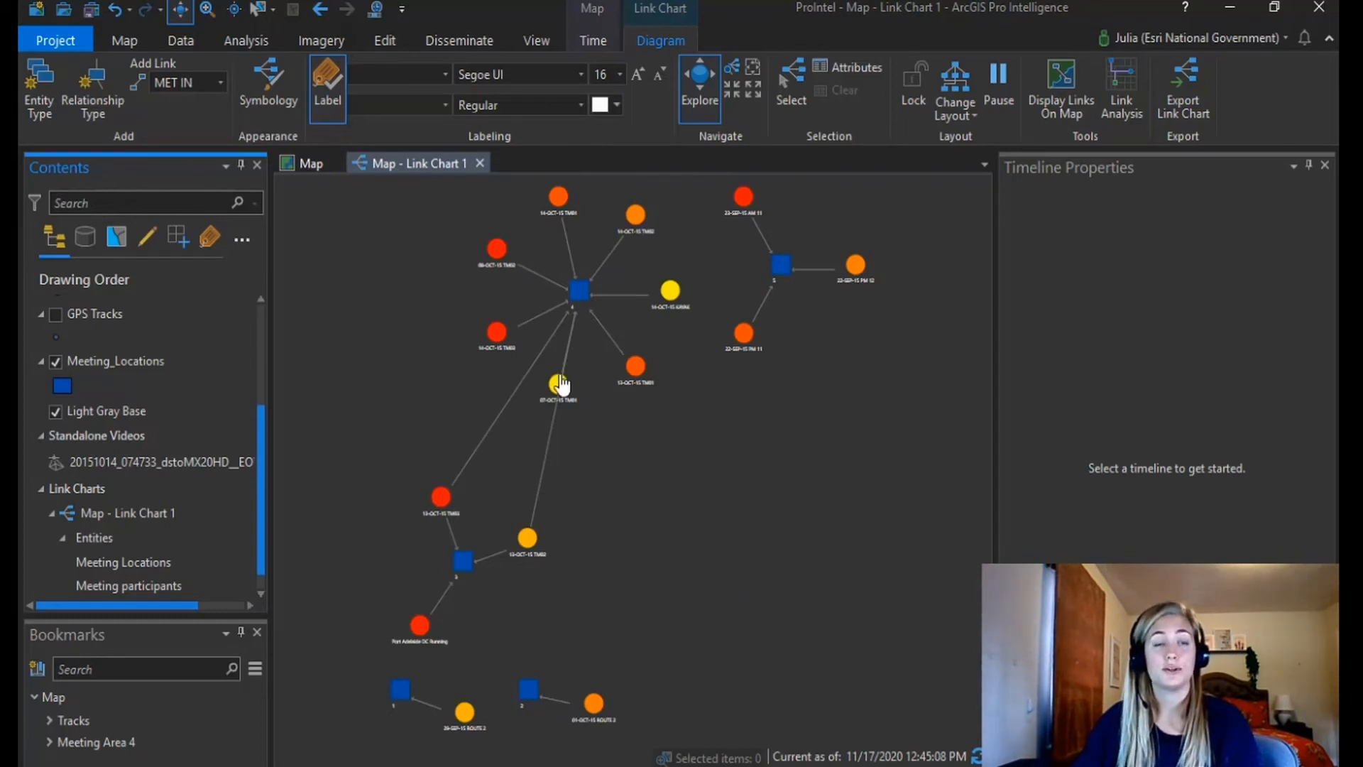
Define a new relationship type named MET WITH, with Meeting participants as both source and target entities.
{"action": "left_click", "coordinate": [88, 91]}
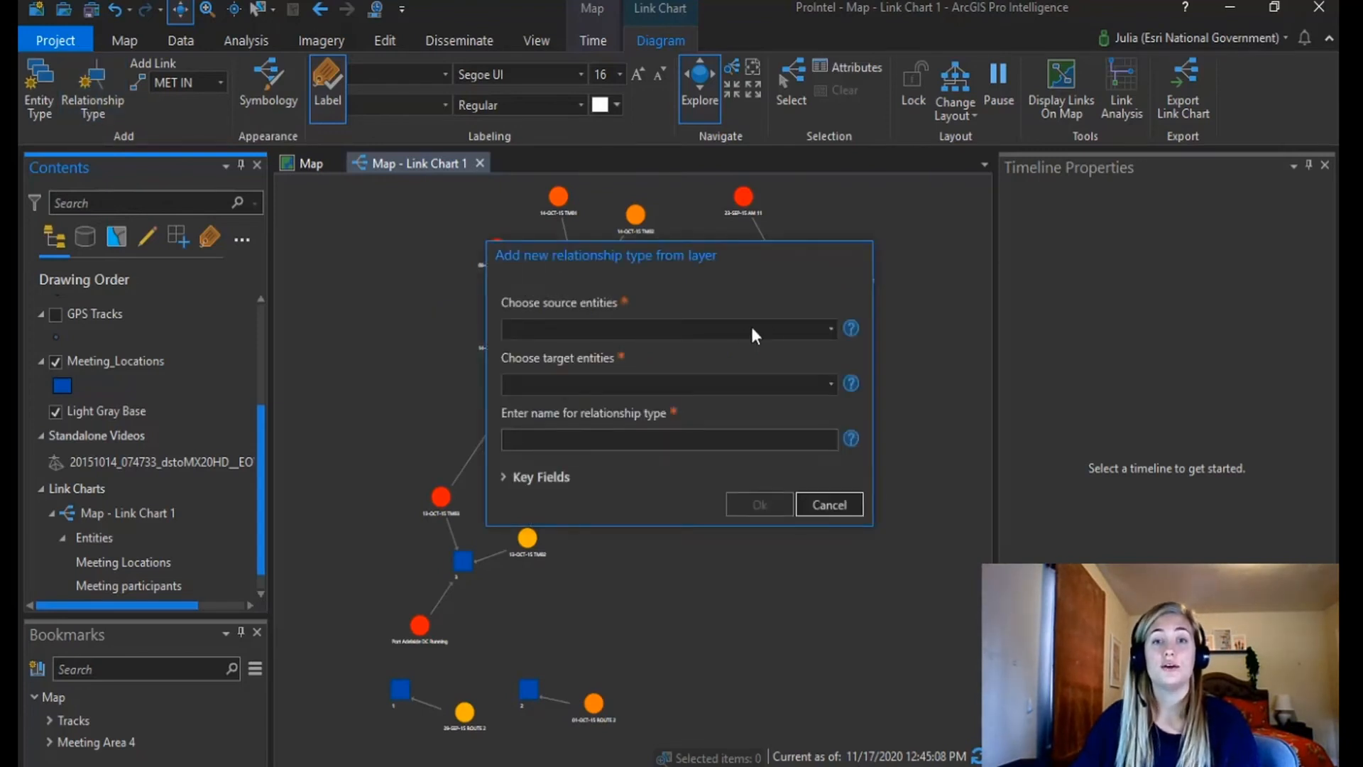
{"action": "left_click", "coordinate": [828, 329]}
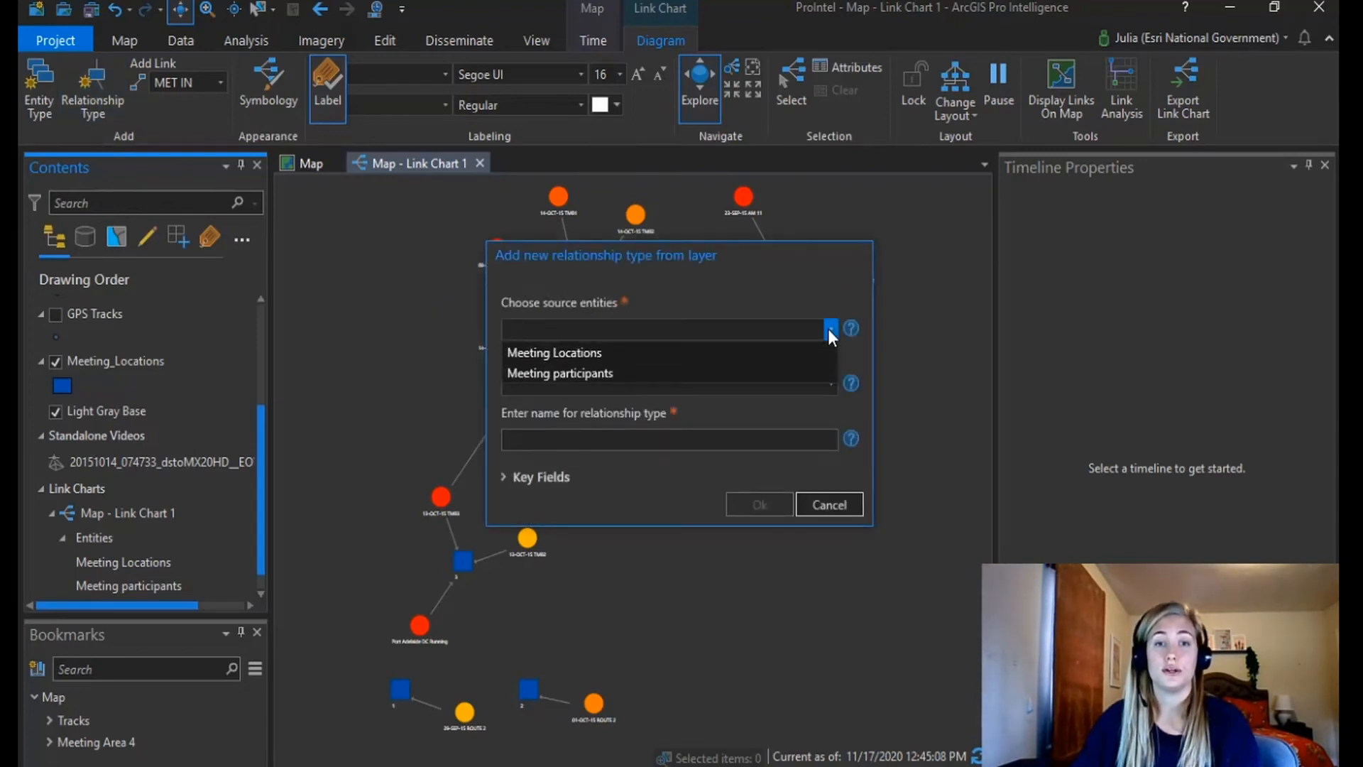
{"action": "left_click", "coordinate": [798, 373]}
{"action": "left_click", "coordinate": [833, 390]}
{"action": "left_click", "coordinate": [798, 426]}
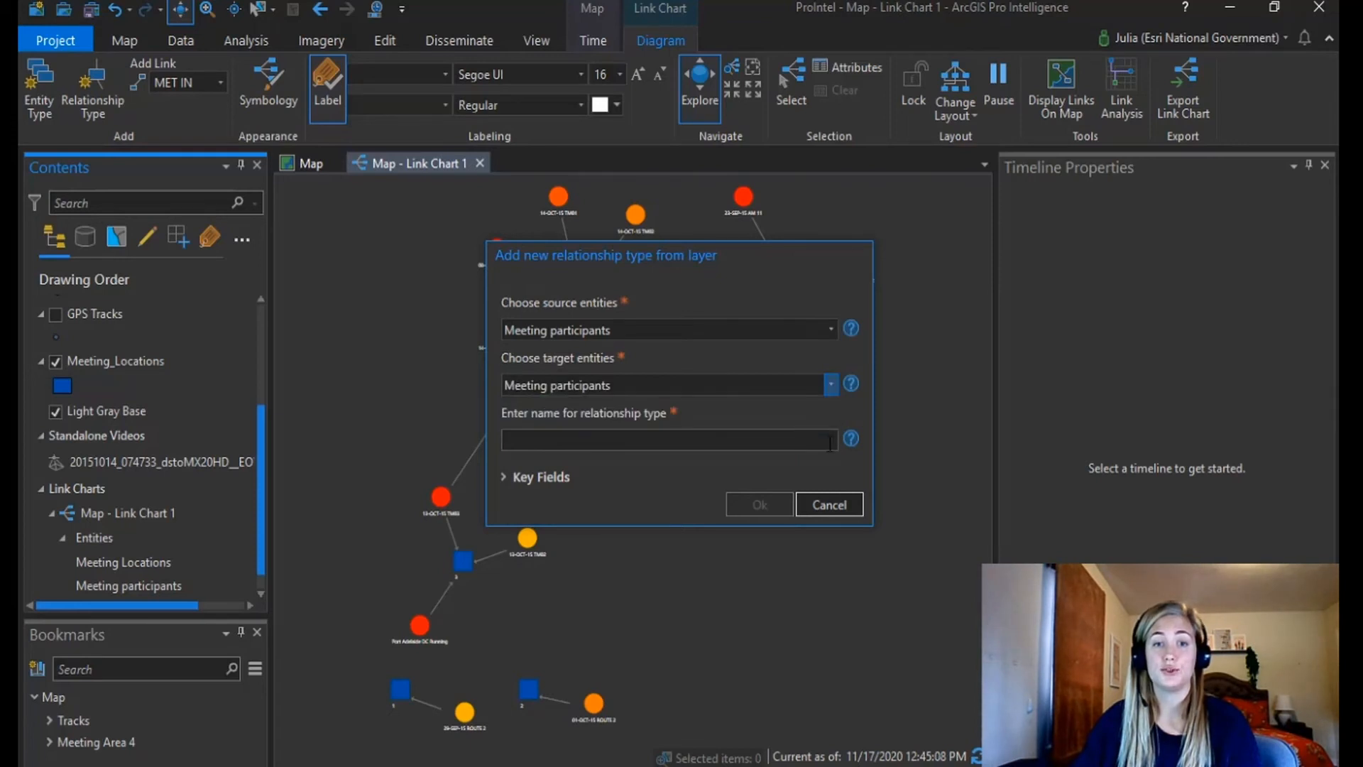
{"action": "left_click", "coordinate": [826, 444]}
{"action": "type", "text": "MET WITH"}
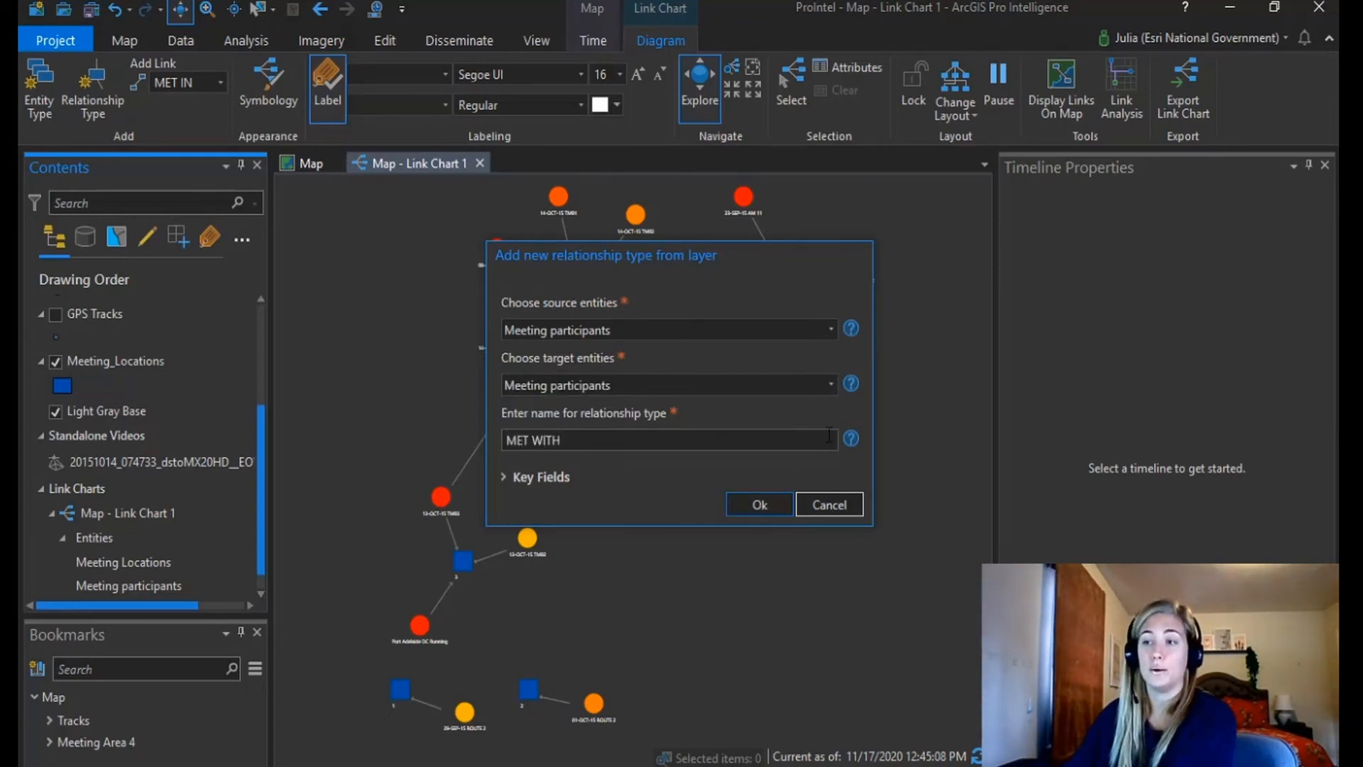
Create the MET WITH relationship using participant_1 as the source key field and participant_2 as the target key field.
{"action": "left_click", "coordinate": [541, 483]}
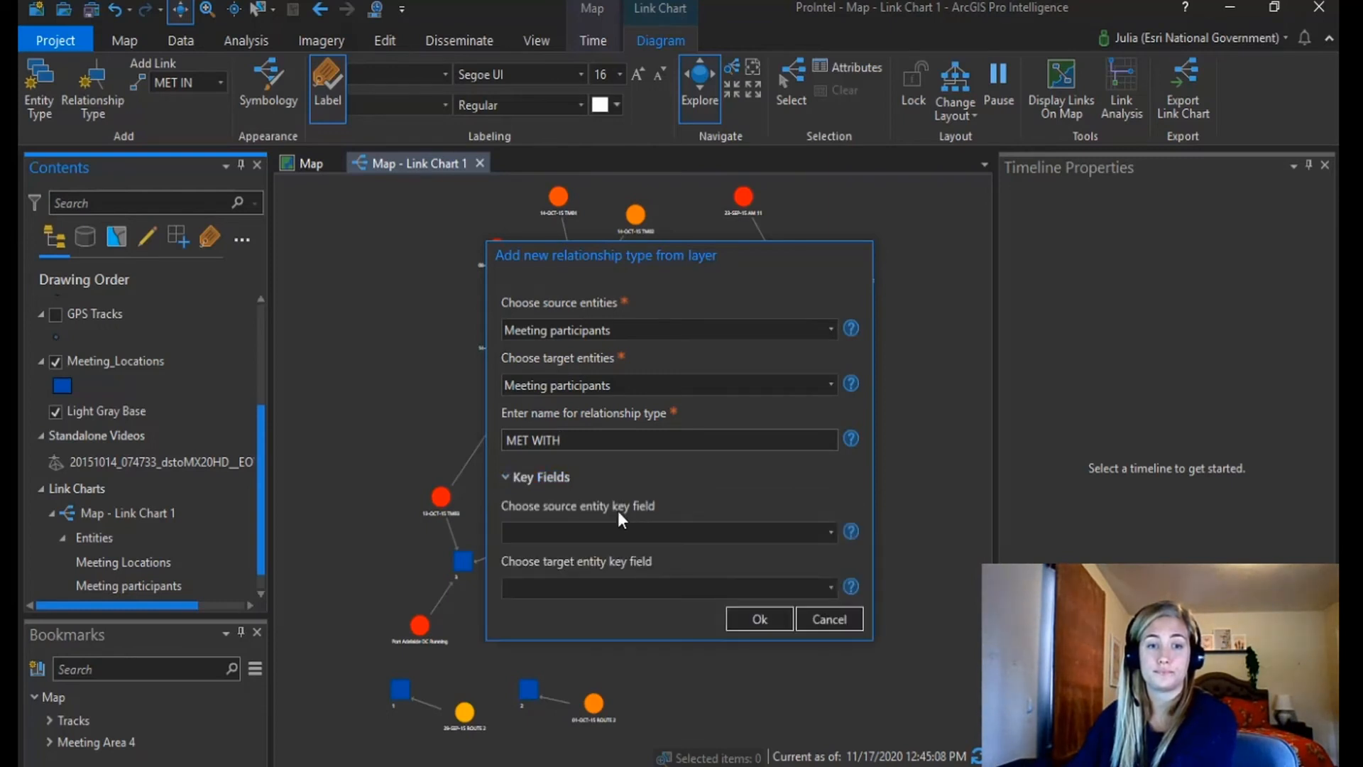
{"action": "left_click", "coordinate": [831, 539]}
{"action": "left_click", "coordinate": [719, 595]}
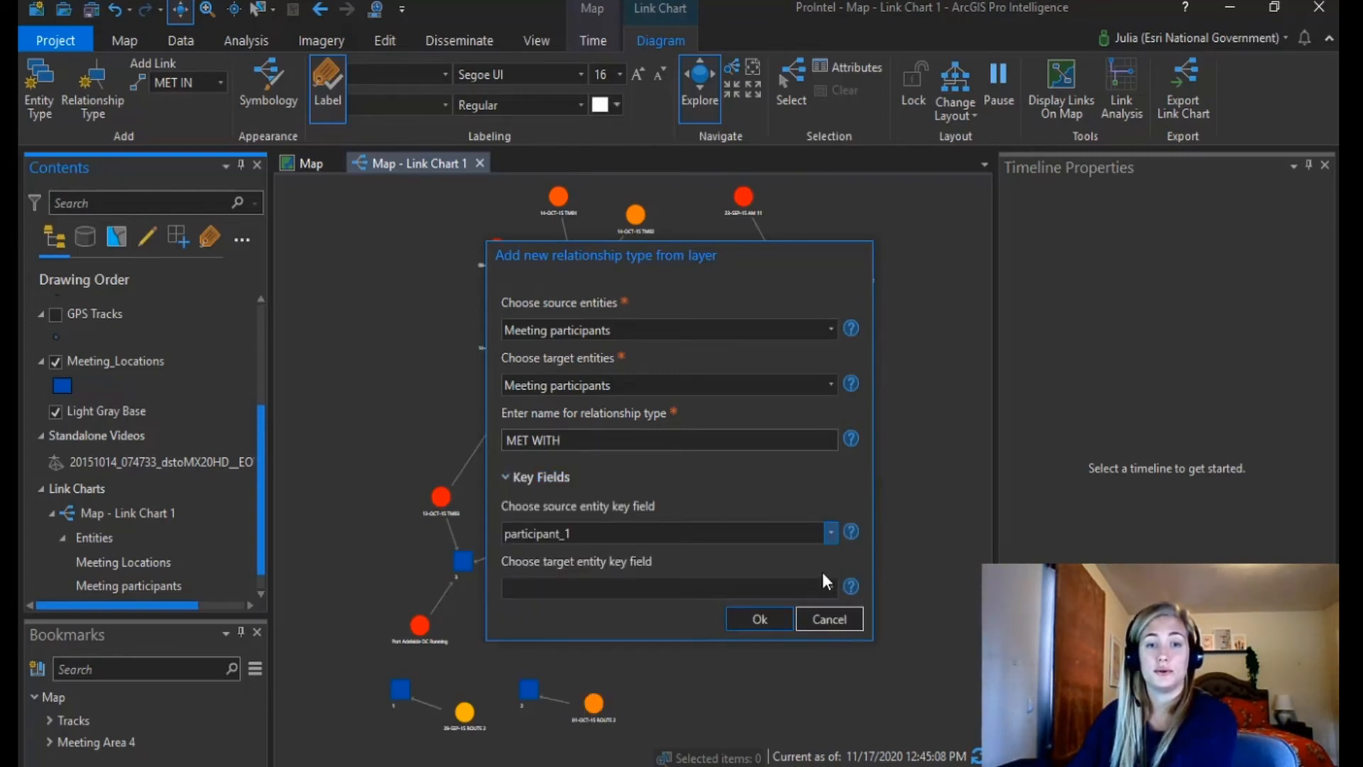
{"action": "left_click", "coordinate": [829, 587]}
{"action": "left_click", "coordinate": [731, 667]}
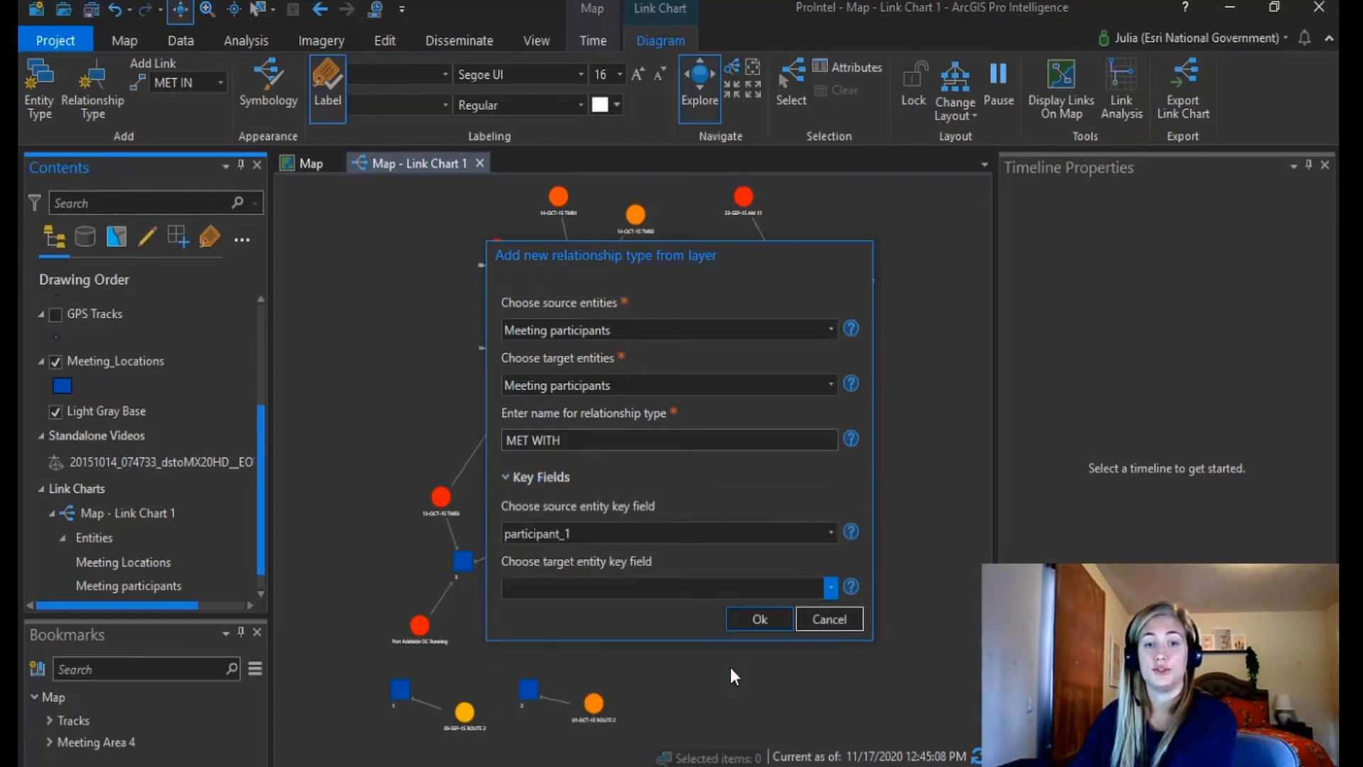
{"action": "left_click", "coordinate": [761, 619]}
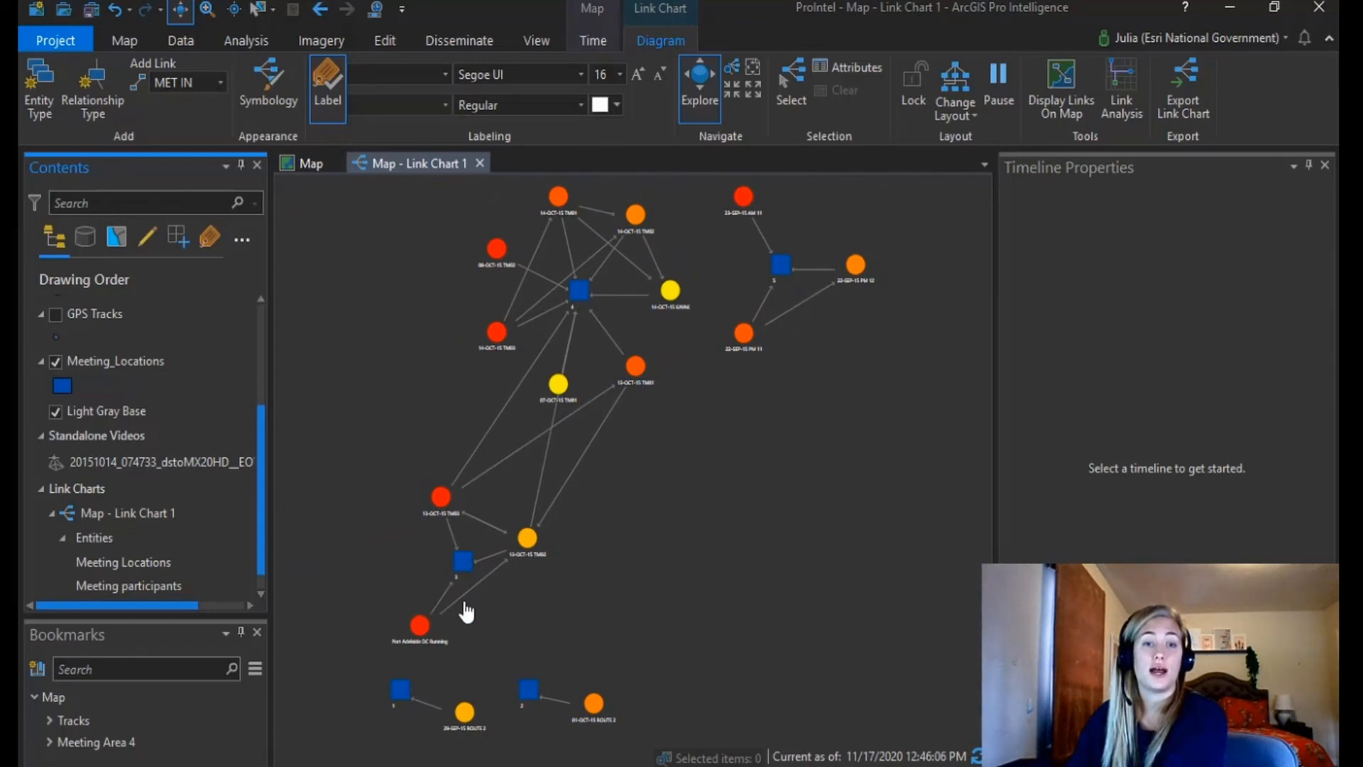
Examine the participants linked around meeting location 3 and their connections to the rest of the link chart.
{"action": "scroll", "coordinate": [465, 610], "scroll_direction": "up", "scroll_amount": 3}
{"action": "scroll", "coordinate": [467, 612], "scroll_direction": "up", "scroll_amount": 2}
{"action": "left_click_drag", "start_coordinate": [513, 608], "coordinate": [591, 567]}
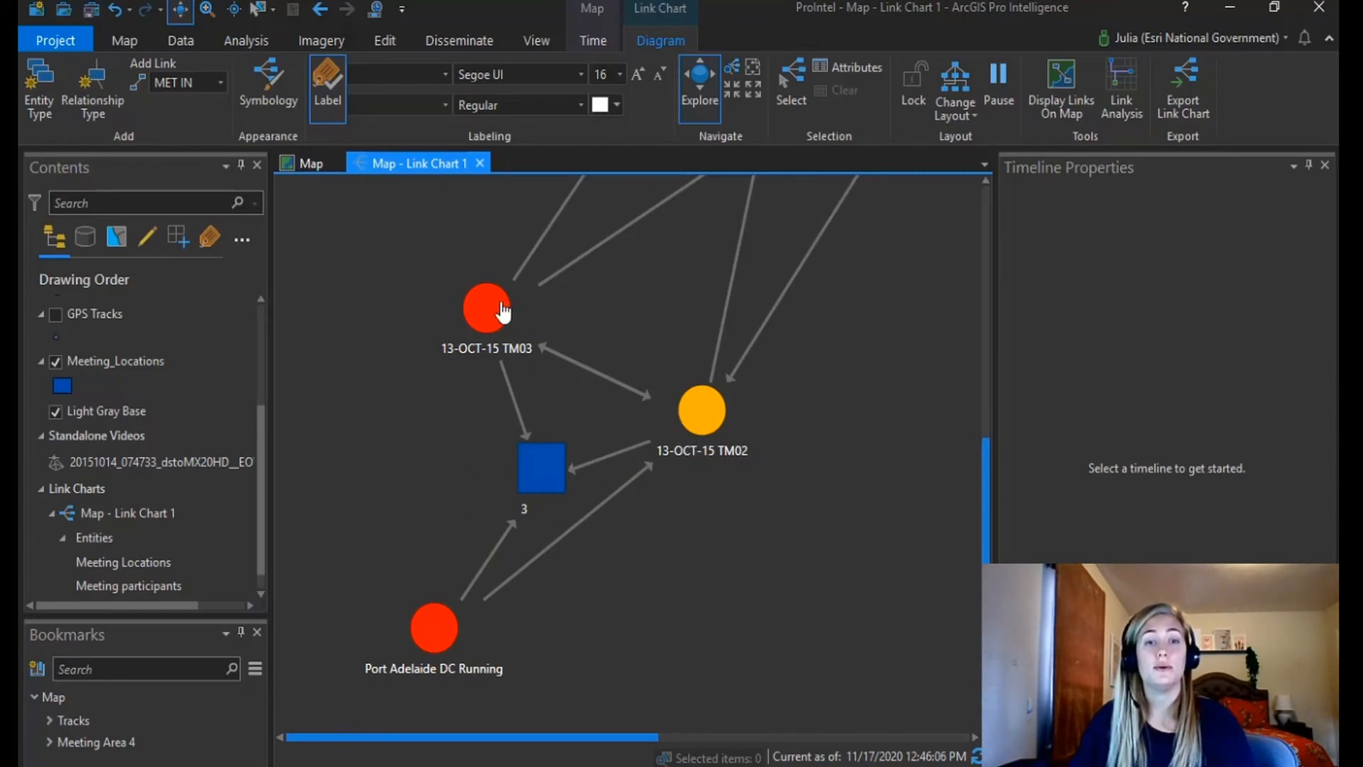
{"action": "scroll", "coordinate": [845, 586], "scroll_direction": "down", "scroll_amount": 4}
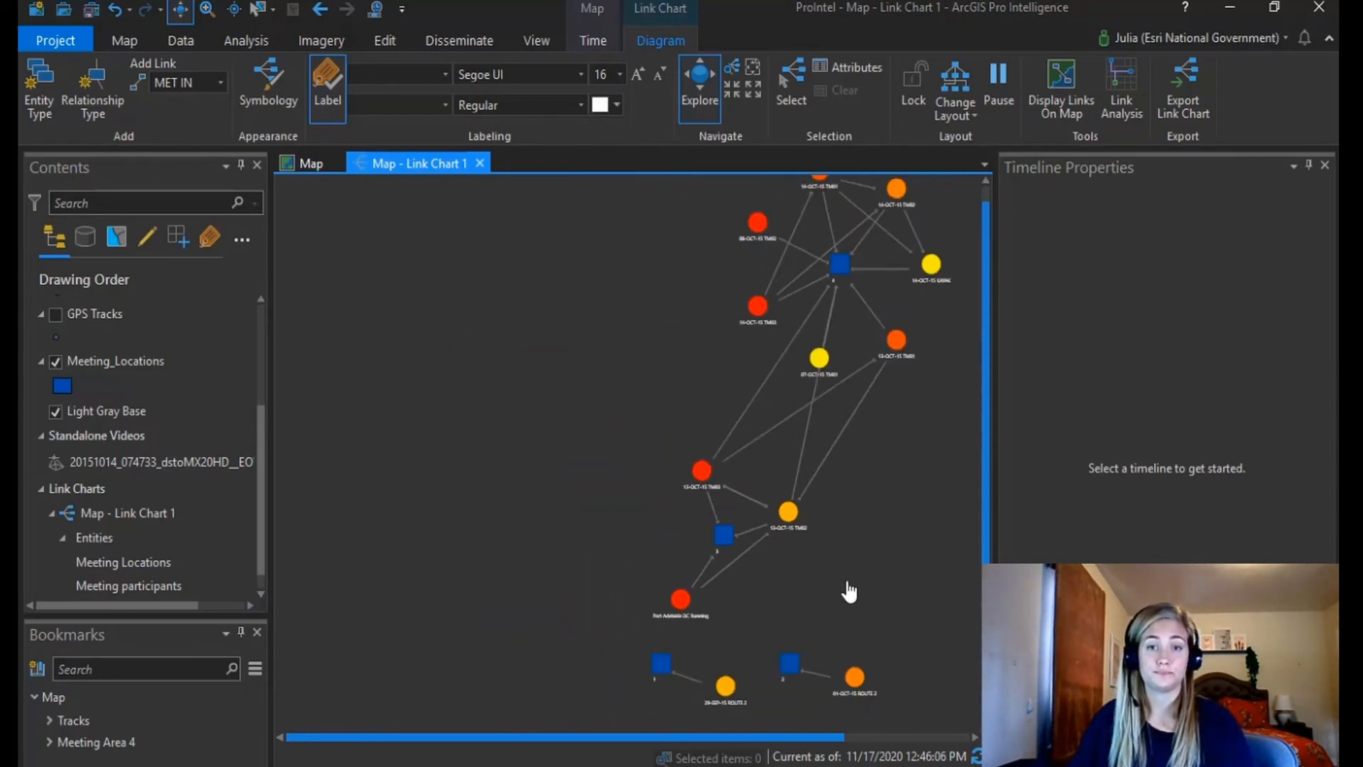
{"action": "left_click_drag", "start_coordinate": [855, 535], "coordinate": [739, 551]}
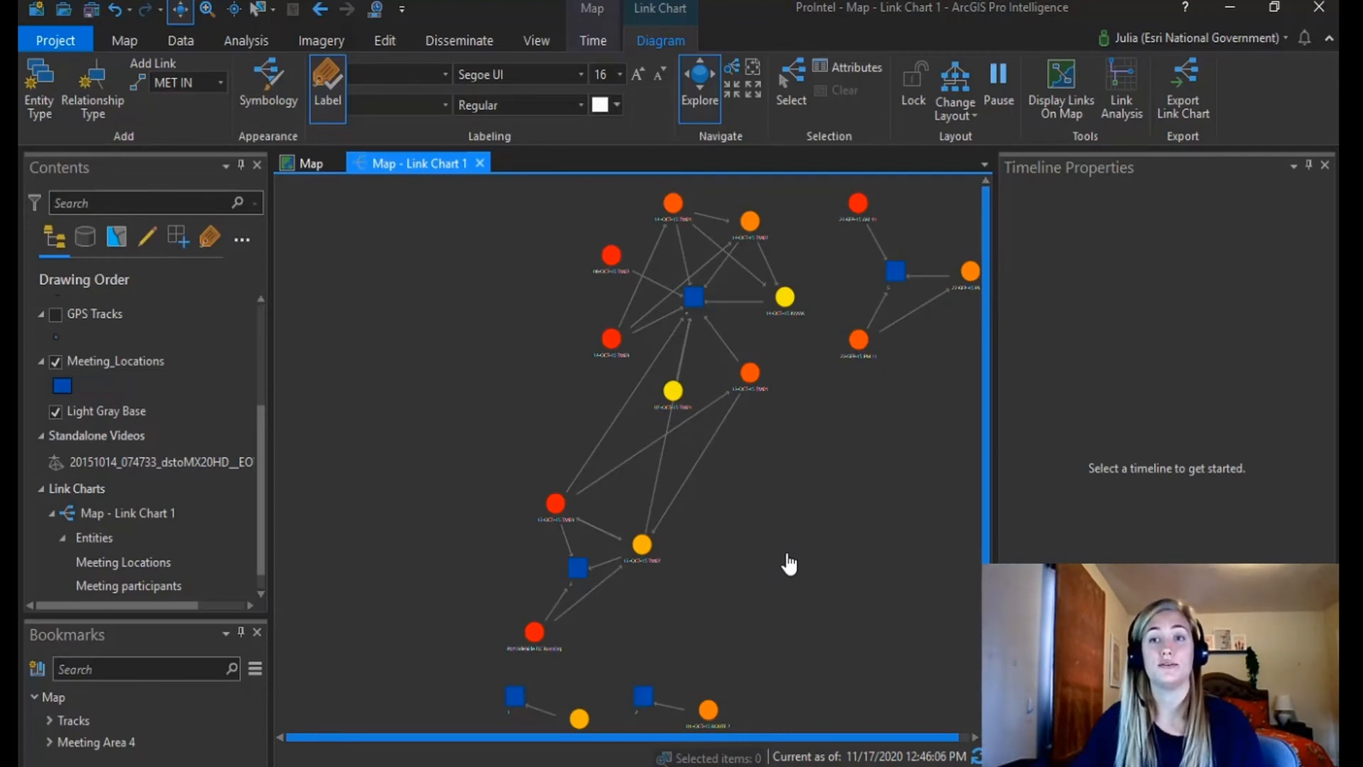
Run a Betweenness Centrality analysis on the link chart in all directions and inspect the score of meeting location 4.
{"action": "left_click", "coordinate": [1111, 81]}
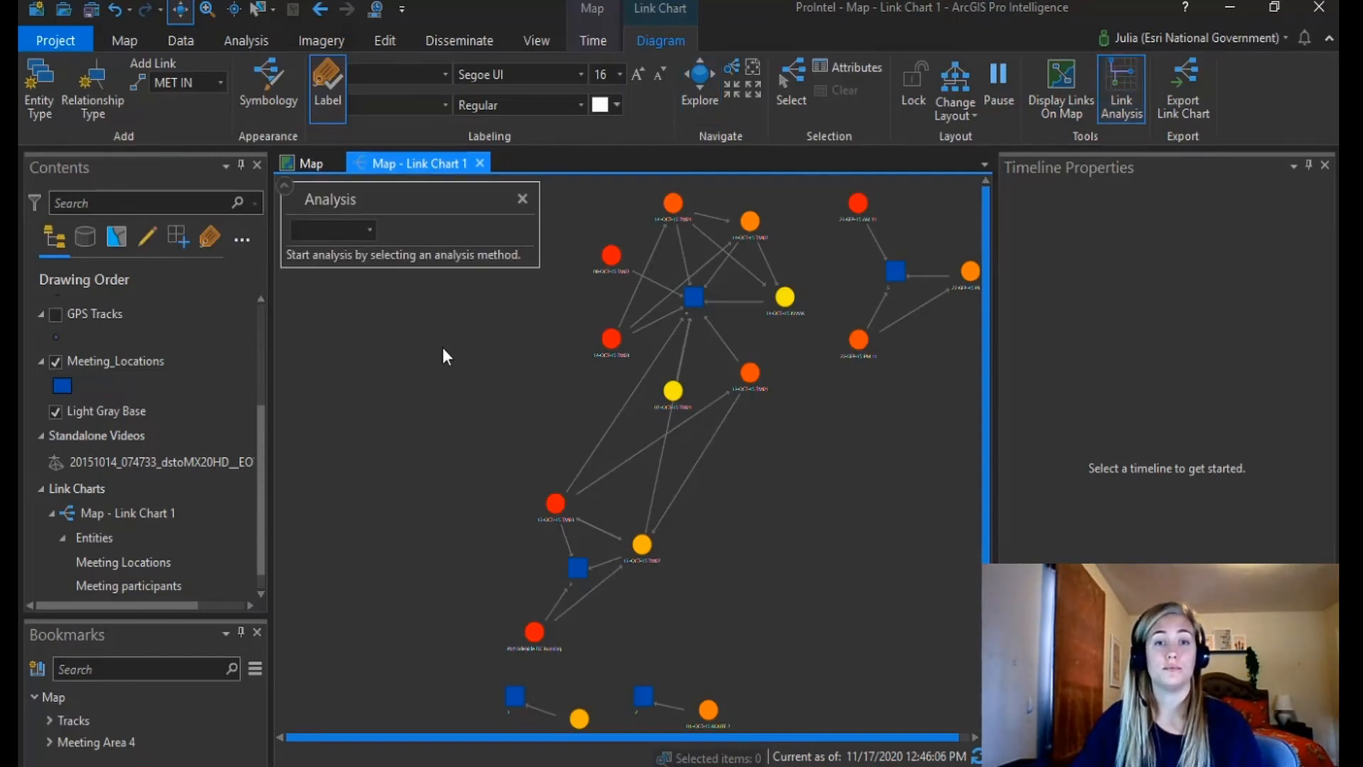
{"action": "left_click", "coordinate": [370, 235]}
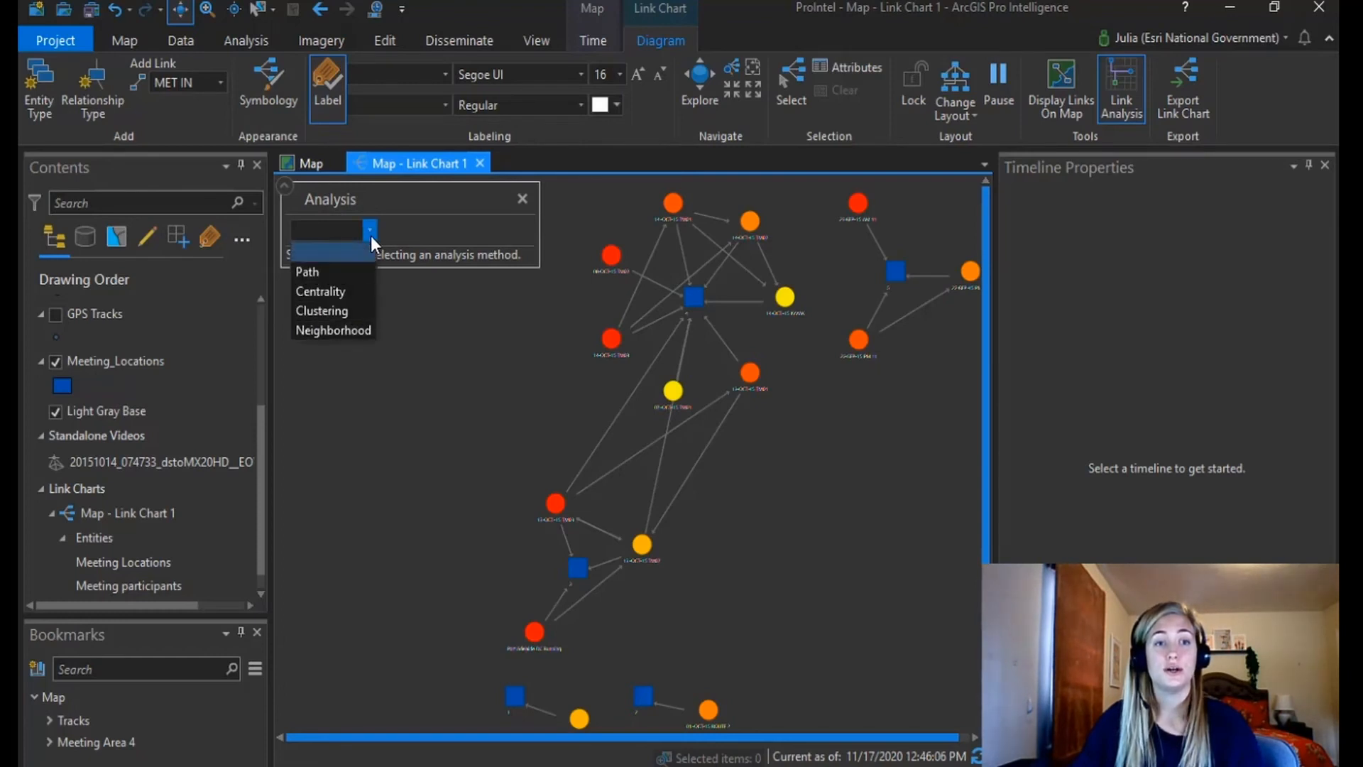
{"action": "left_click", "coordinate": [365, 291]}
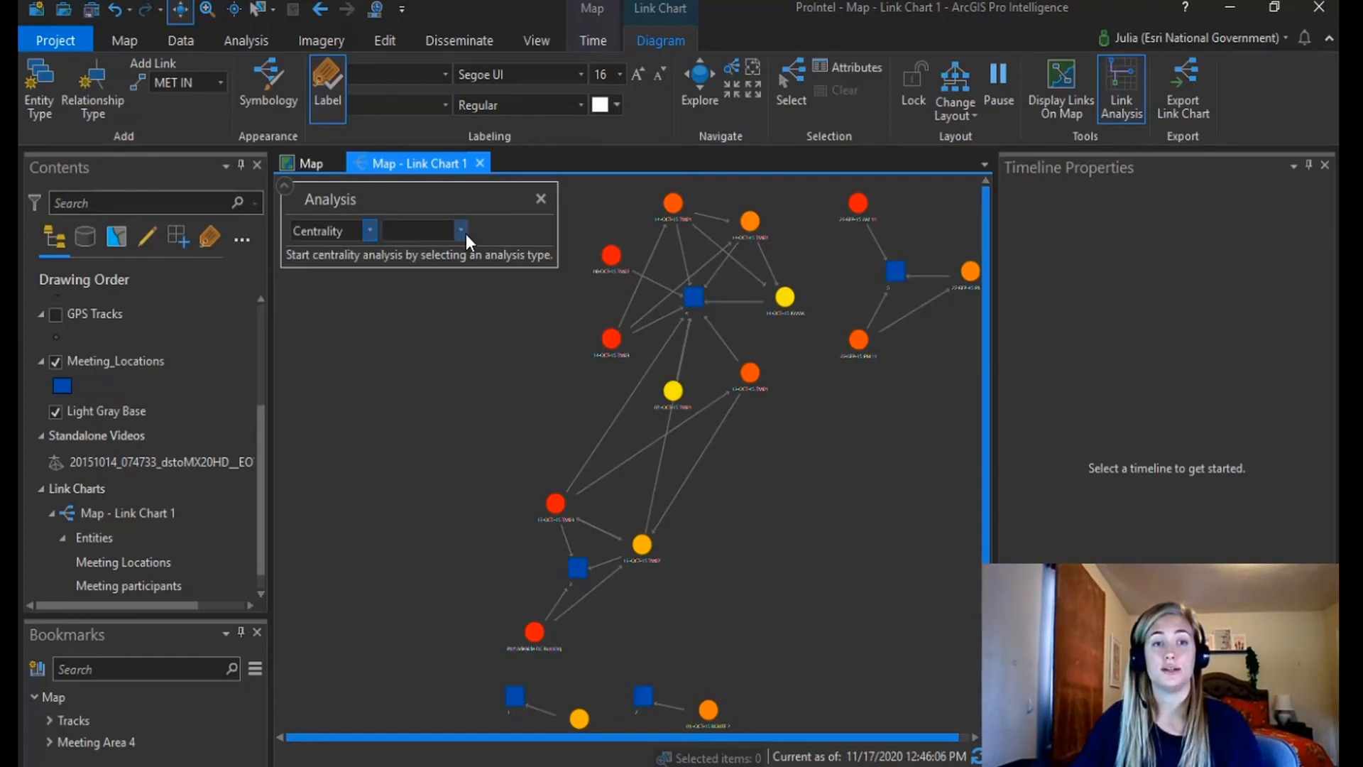
{"action": "left_click", "coordinate": [463, 231]}
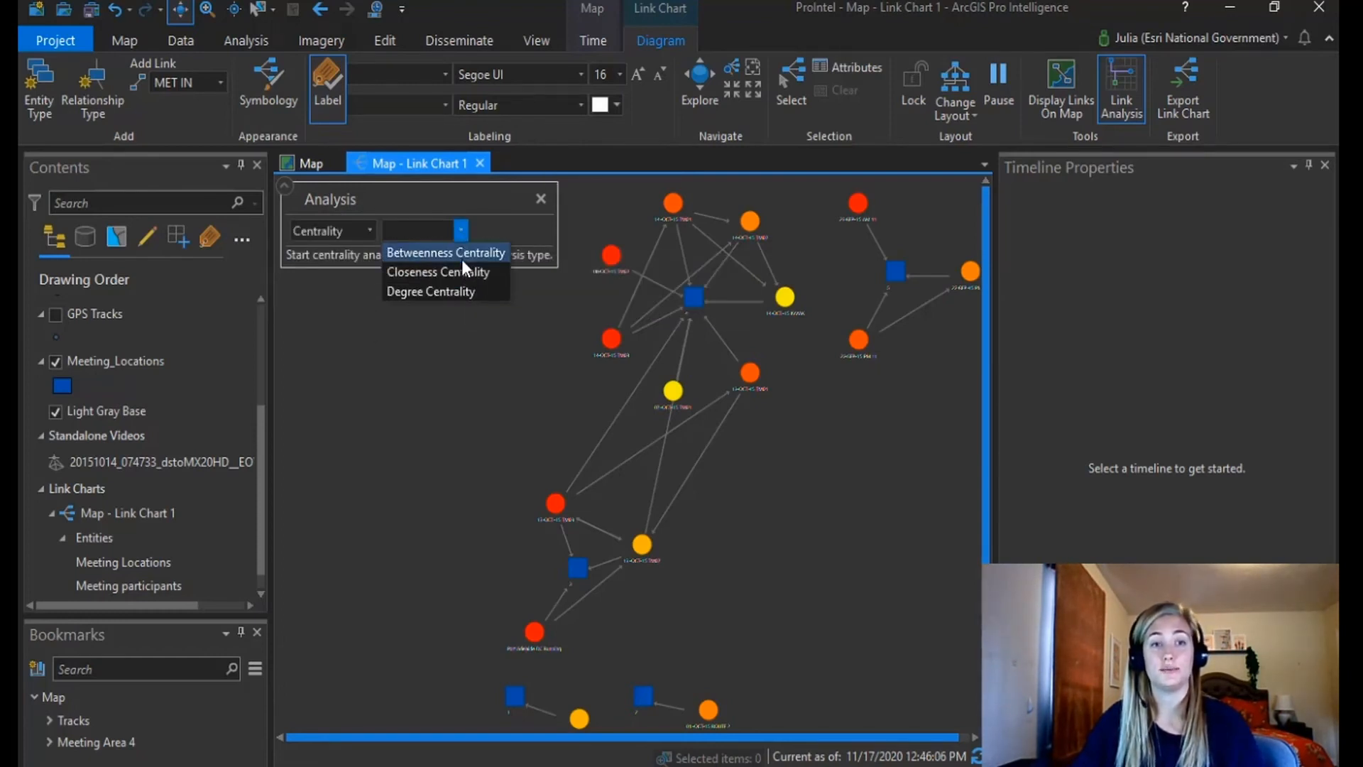
{"action": "left_click", "coordinate": [463, 260]}
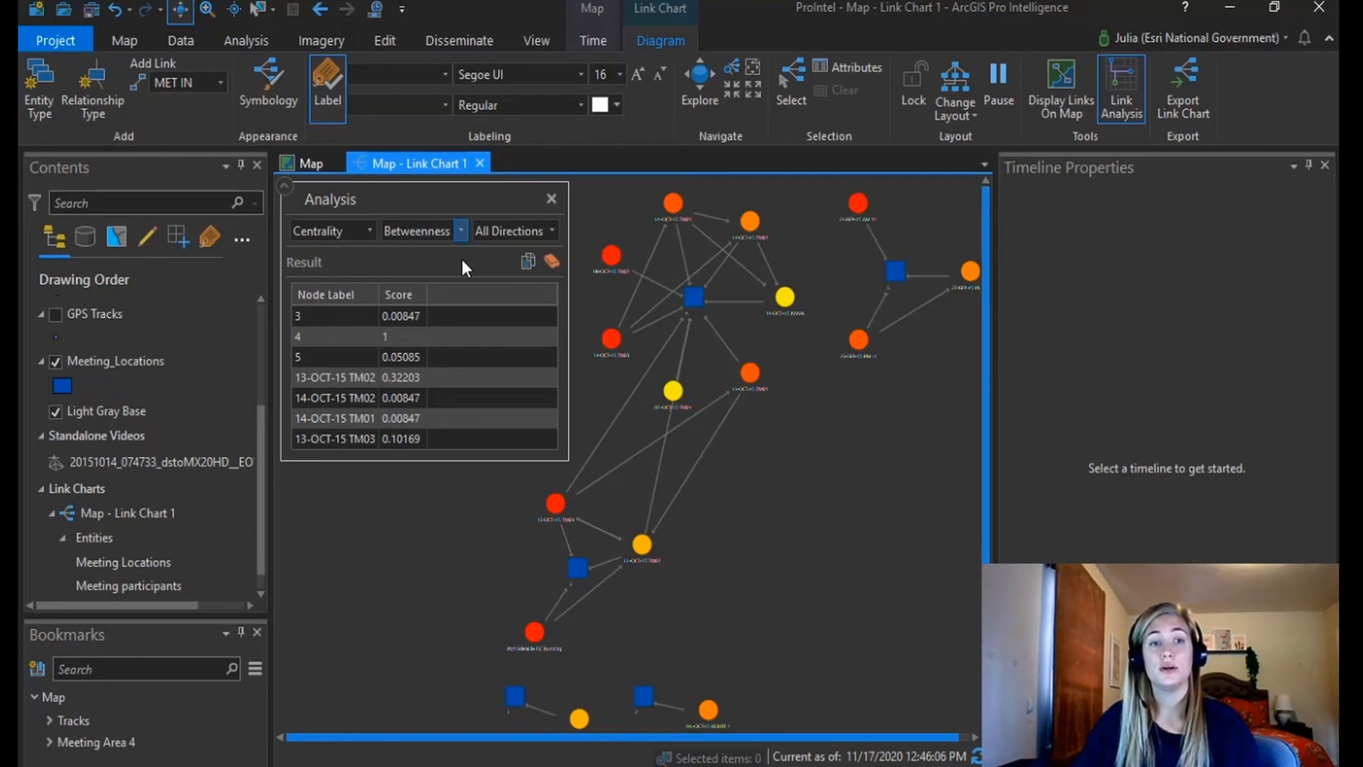
{"action": "left_click", "coordinate": [324, 338]}
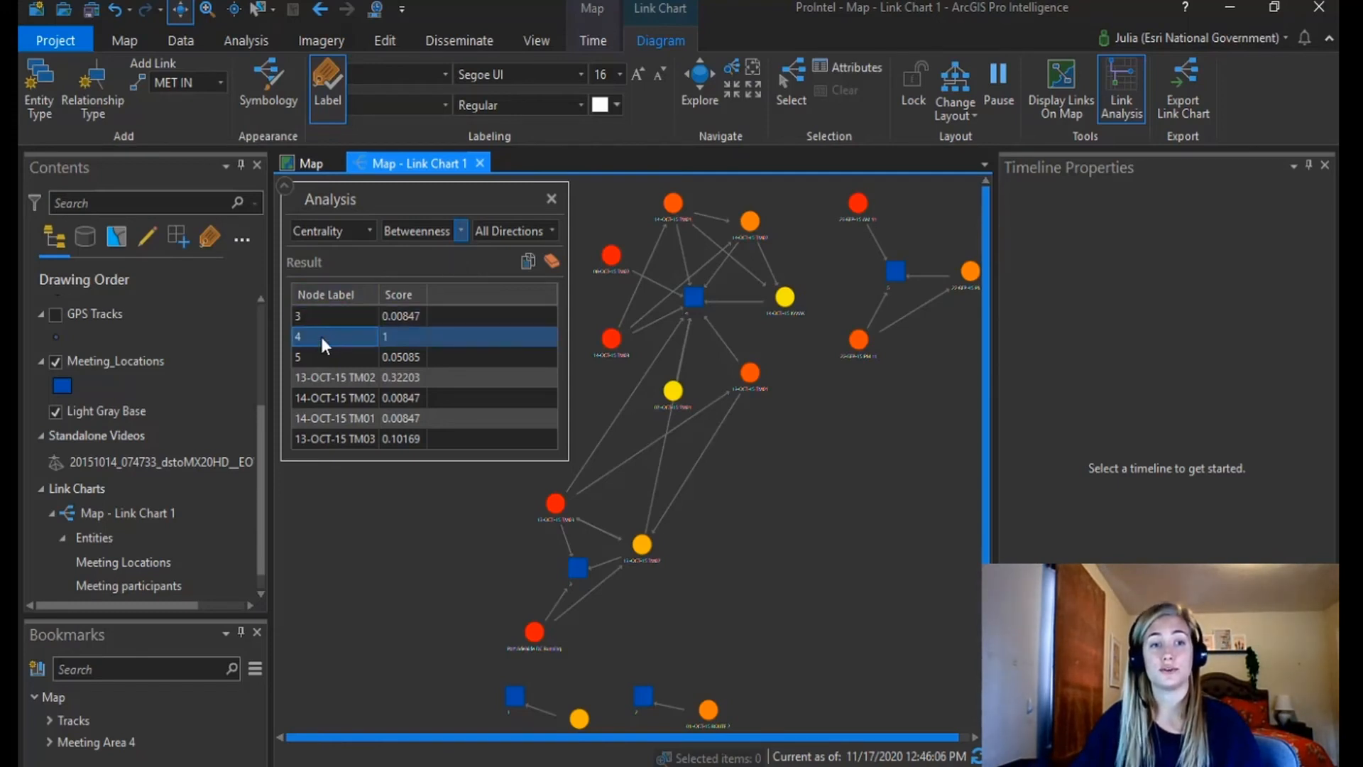
{"action": "left_click", "coordinate": [390, 337]}
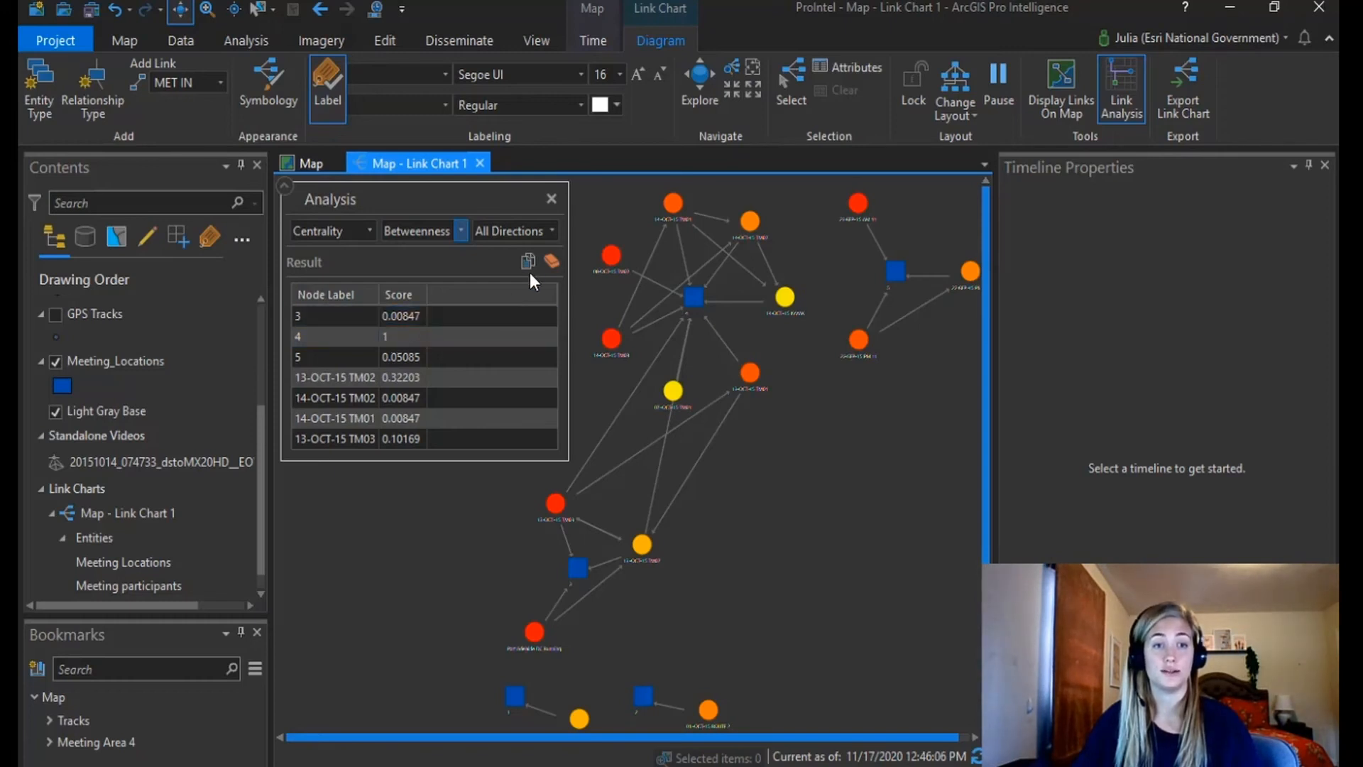
Limit the betweenness analysis to the Outgoing direction and locate 13-OCT-15 TM02 and 13-OCT-15 TM03 on the chart.
{"action": "left_click", "coordinate": [555, 229]}
{"action": "left_click", "coordinate": [529, 266]}
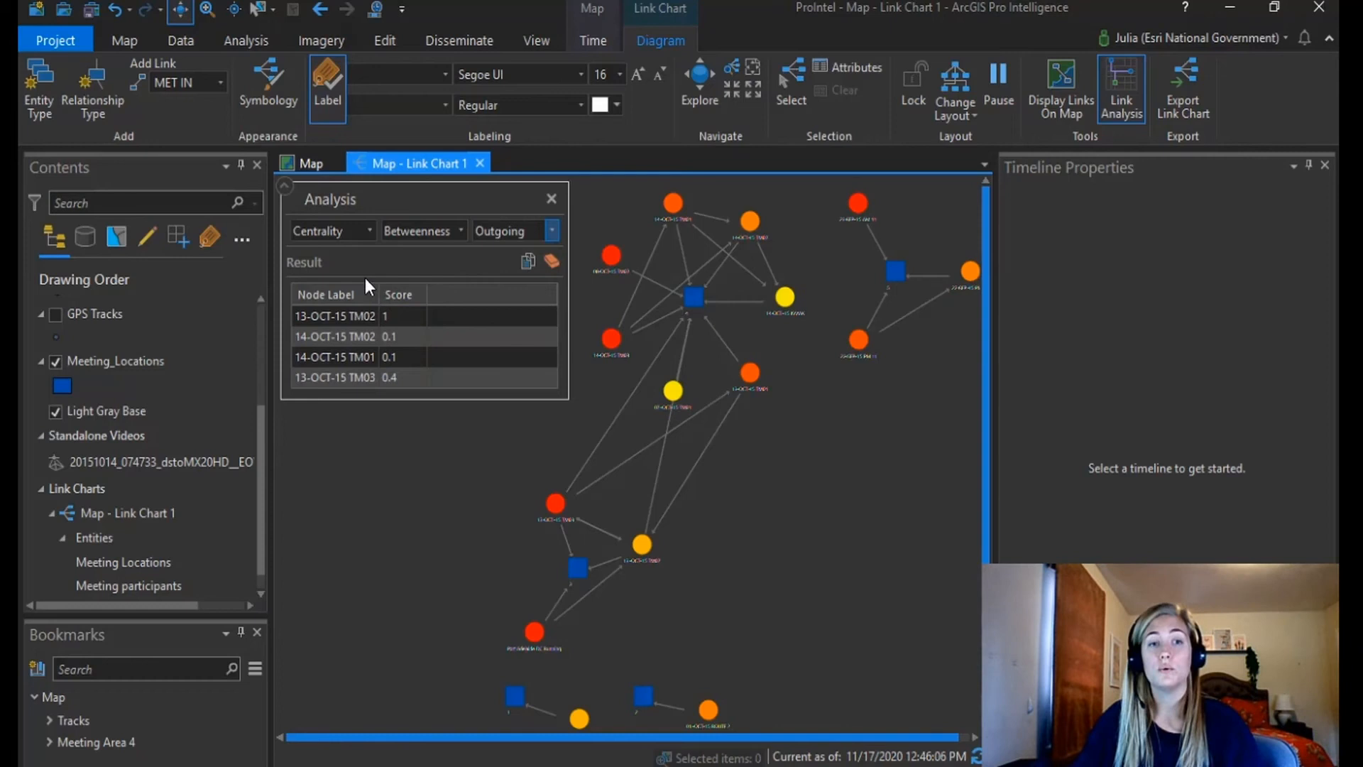
{"action": "left_click", "coordinate": [328, 317]}
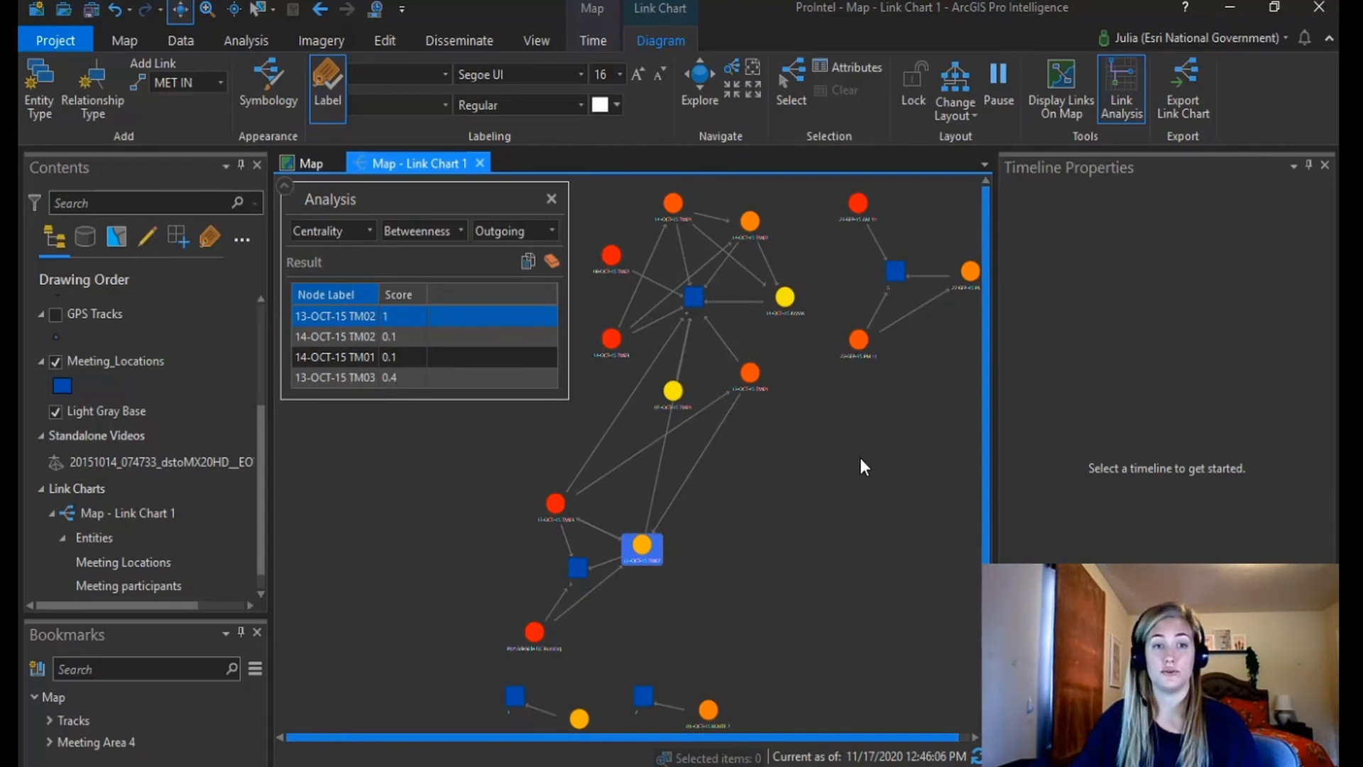
{"action": "left_click", "coordinate": [338, 377]}
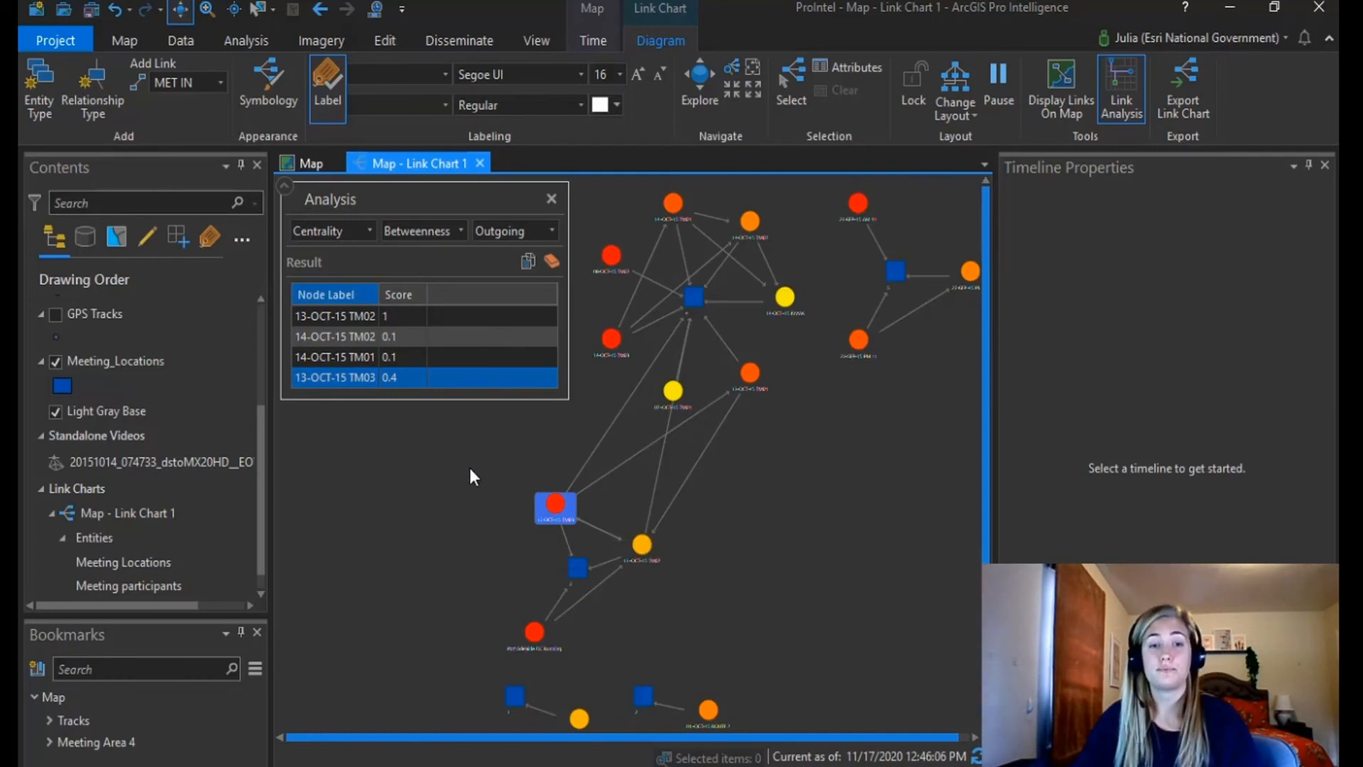
Run Degree Centrality and locate meeting location 4, 13-OCT-15 TM02, 13-OCT-15 TM03, 14-OCT-15 TM02 and 14-OCT-15 TM01 on the chart.
{"action": "left_click", "coordinate": [458, 240]}
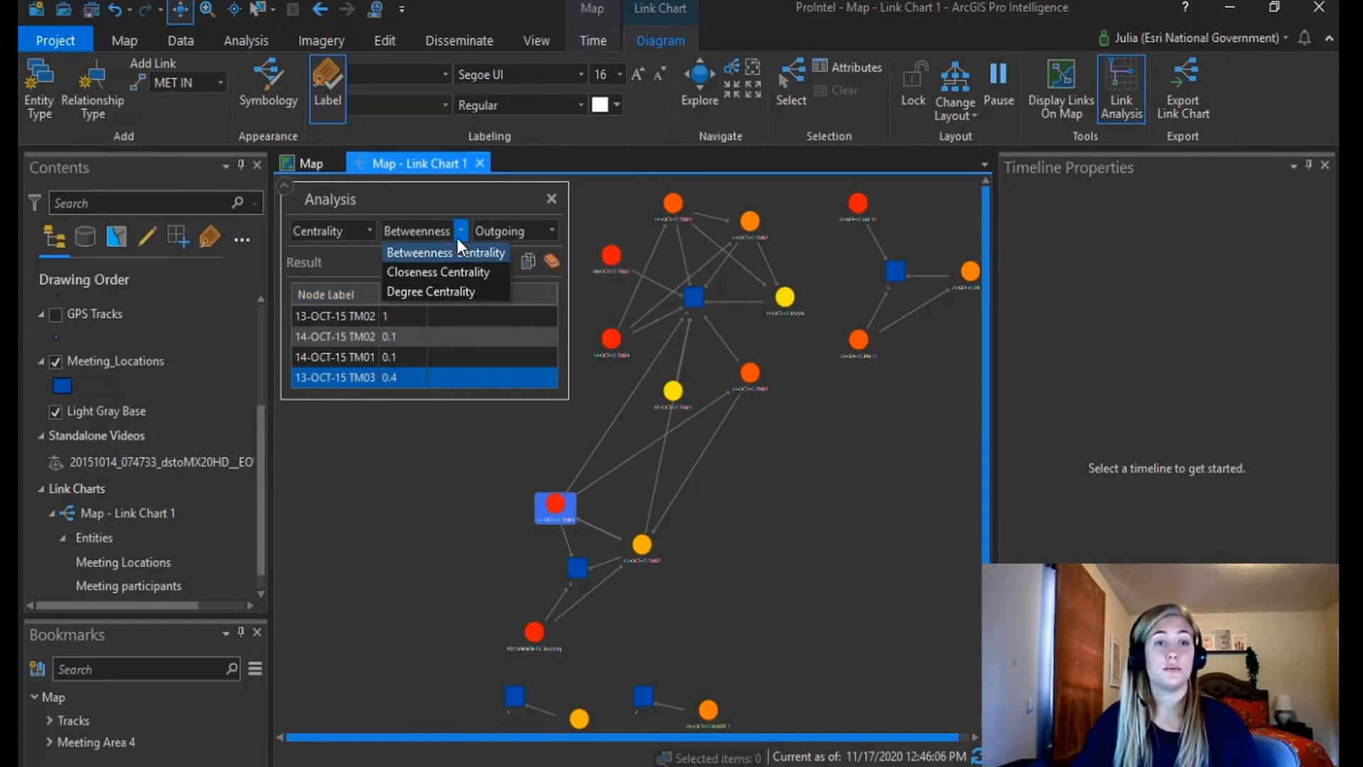
{"action": "left_click", "coordinate": [448, 290]}
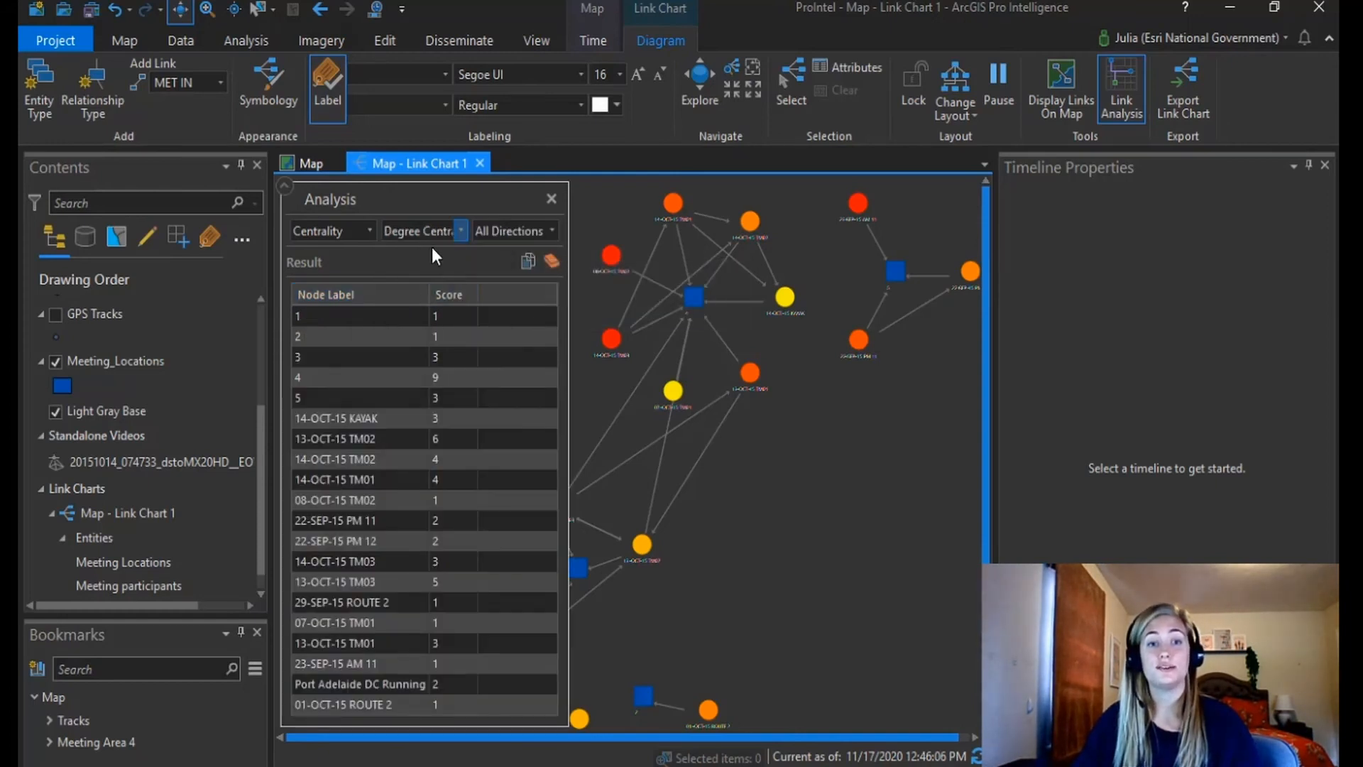
{"action": "left_click_drag", "start_coordinate": [758, 486], "coordinate": [862, 506]}
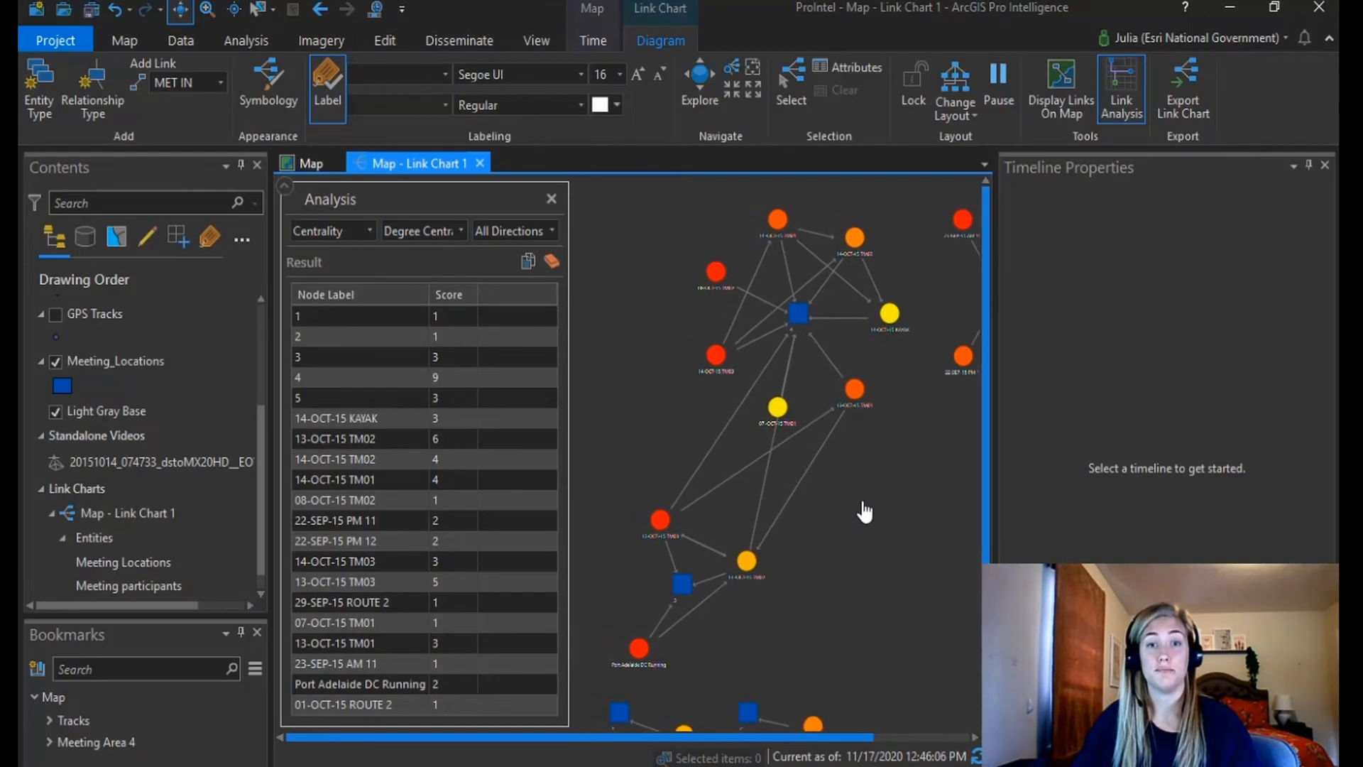
{"action": "left_click", "coordinate": [351, 377]}
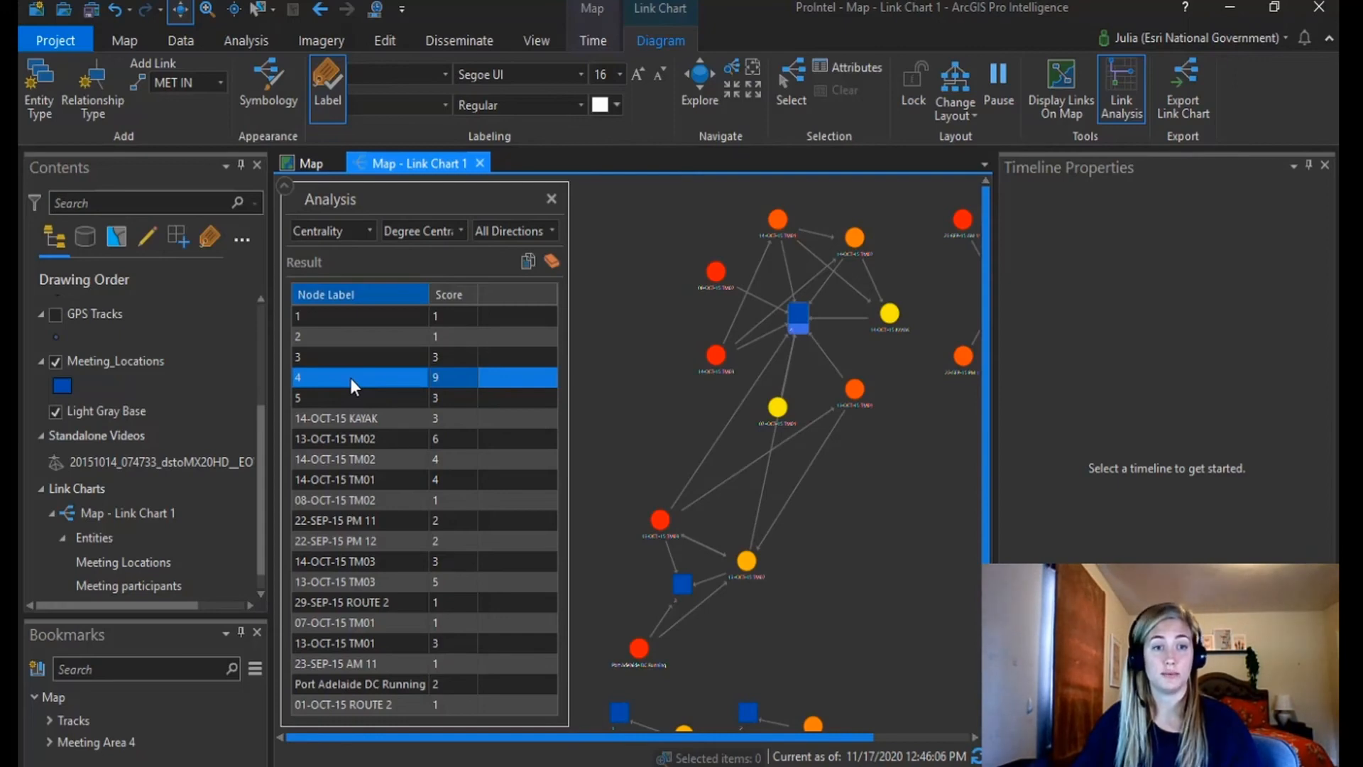
{"action": "left_click_drag", "start_coordinate": [373, 386], "coordinate": [373, 404]}
{"action": "left_click", "coordinate": [382, 440]}
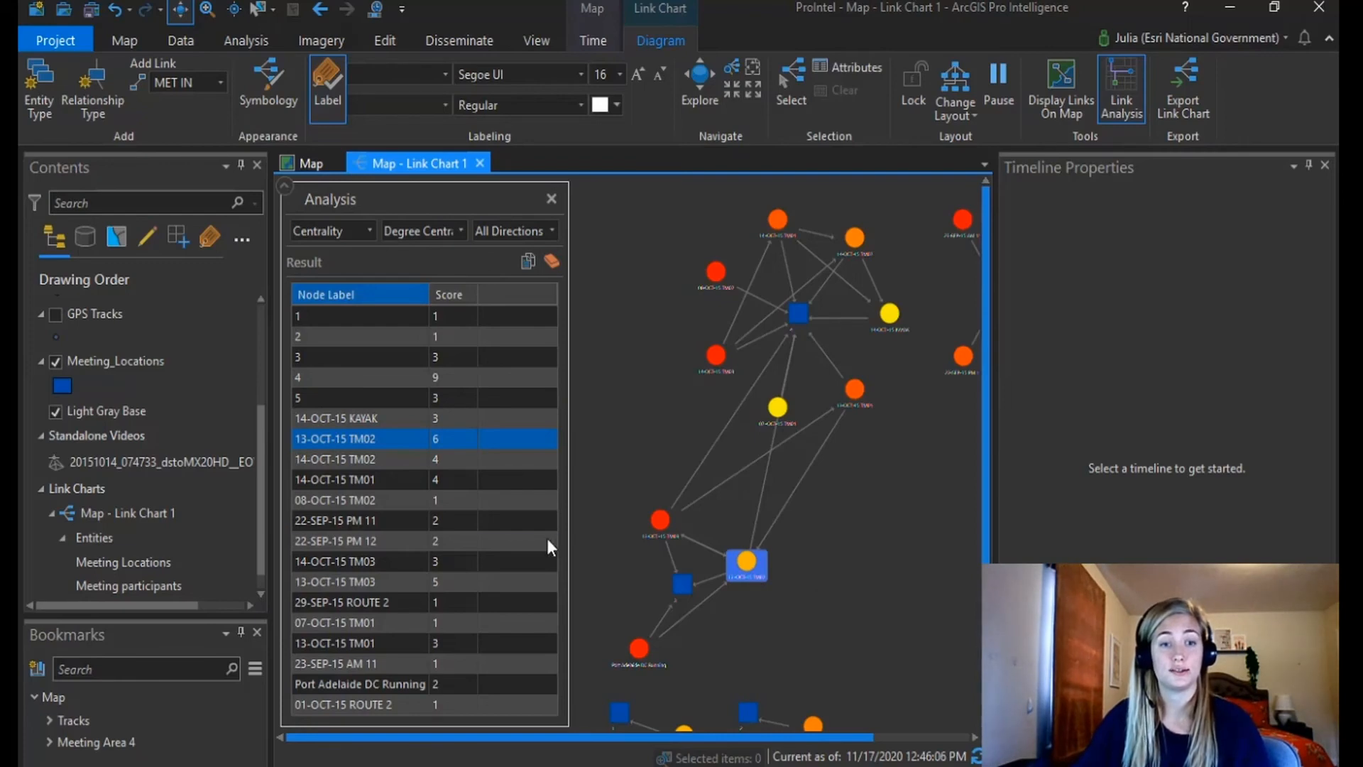
{"action": "left_click", "coordinate": [463, 581]}
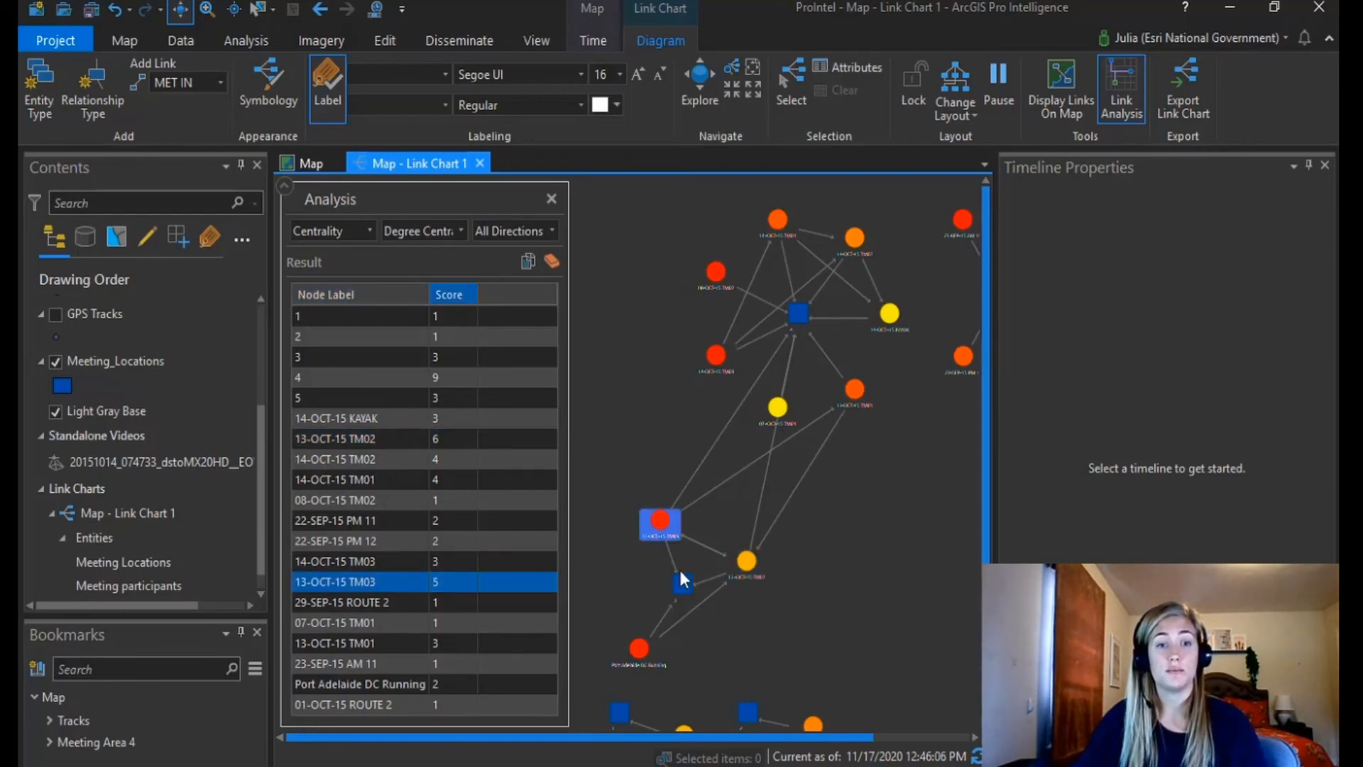
{"action": "left_click", "coordinate": [456, 460]}
{"action": "left_click", "coordinate": [453, 480]}
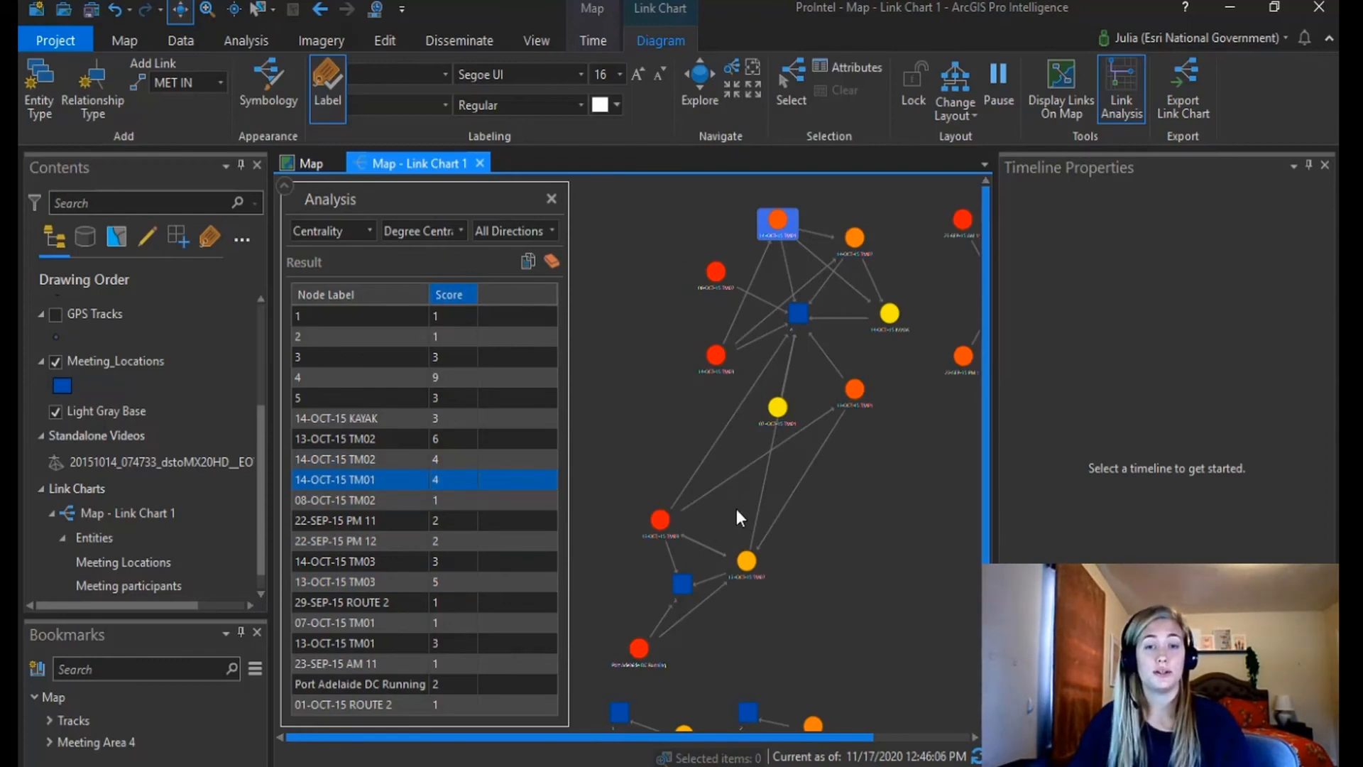
Run a Neighborhood analysis in all directions at distance 1 with 14-OCT-15 TM01 as the source node.
{"action": "left_click", "coordinate": [368, 233]}
{"action": "left_click", "coordinate": [360, 334]}
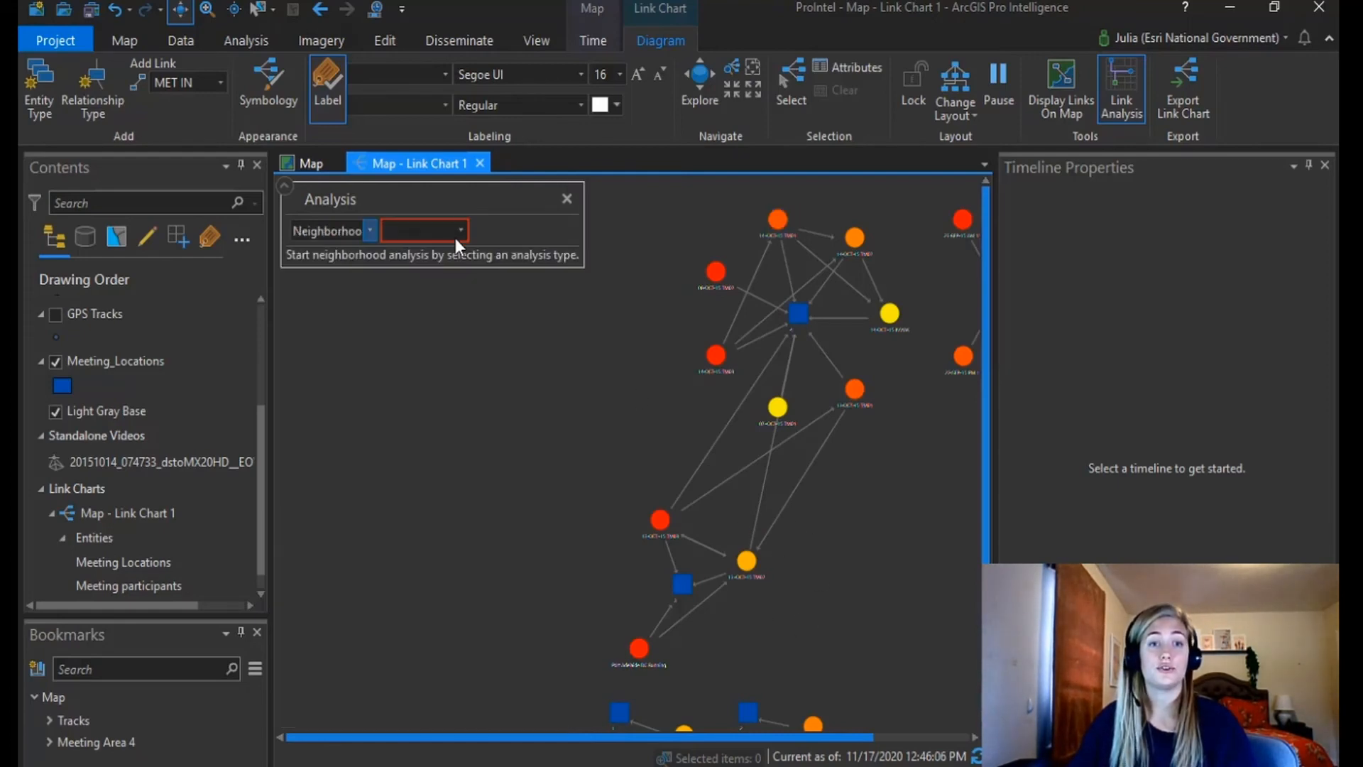
{"action": "left_click", "coordinate": [462, 232]}
{"action": "left_click", "coordinate": [459, 253]}
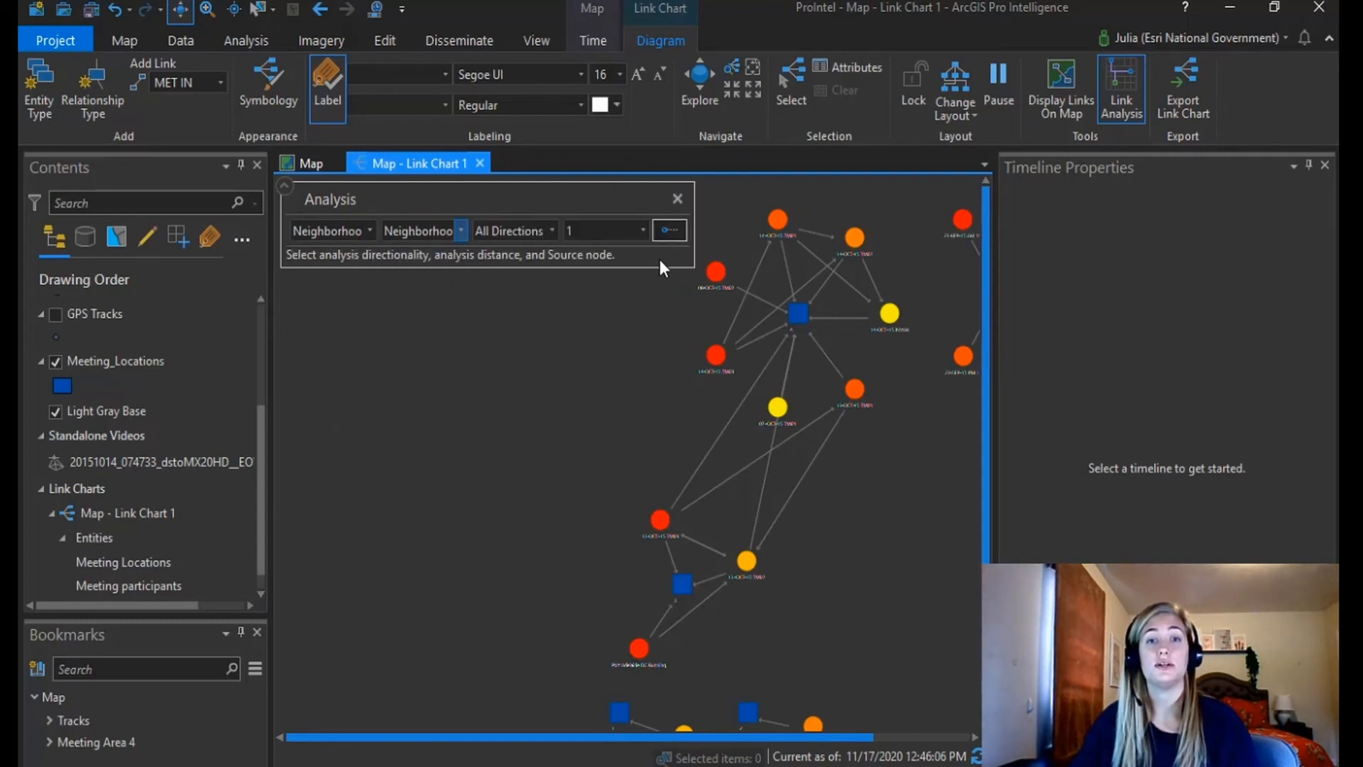
{"action": "left_click", "coordinate": [668, 238]}
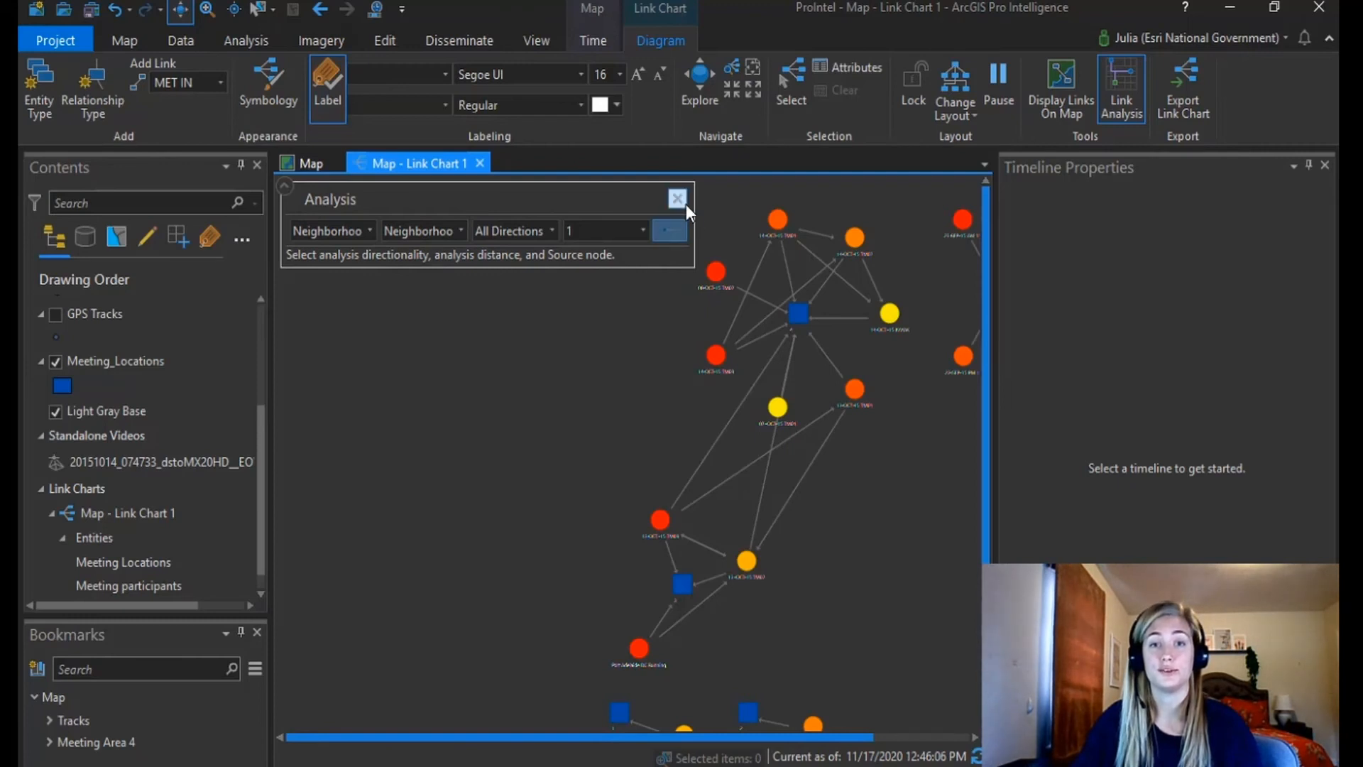
{"action": "left_click", "coordinate": [780, 223]}
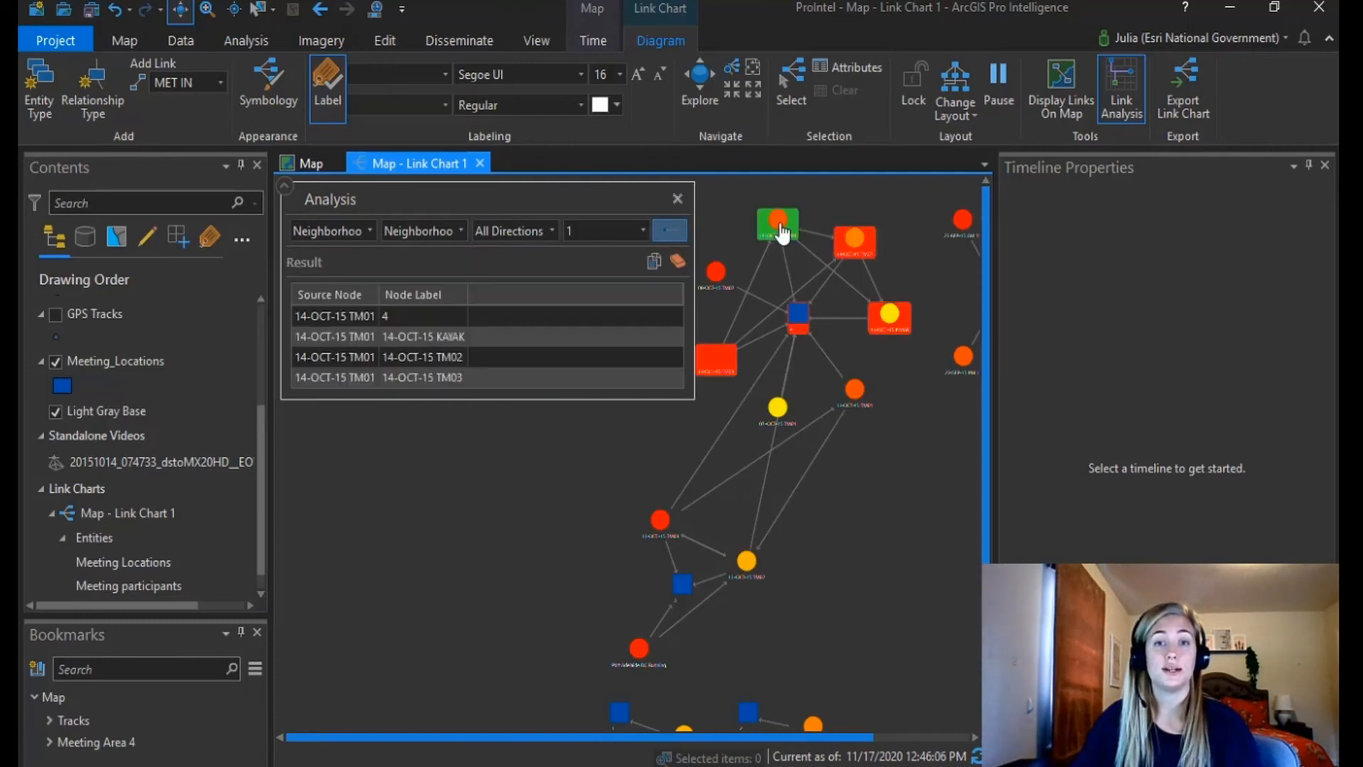
{"action": "left_click_drag", "start_coordinate": [875, 531], "coordinate": [904, 560]}
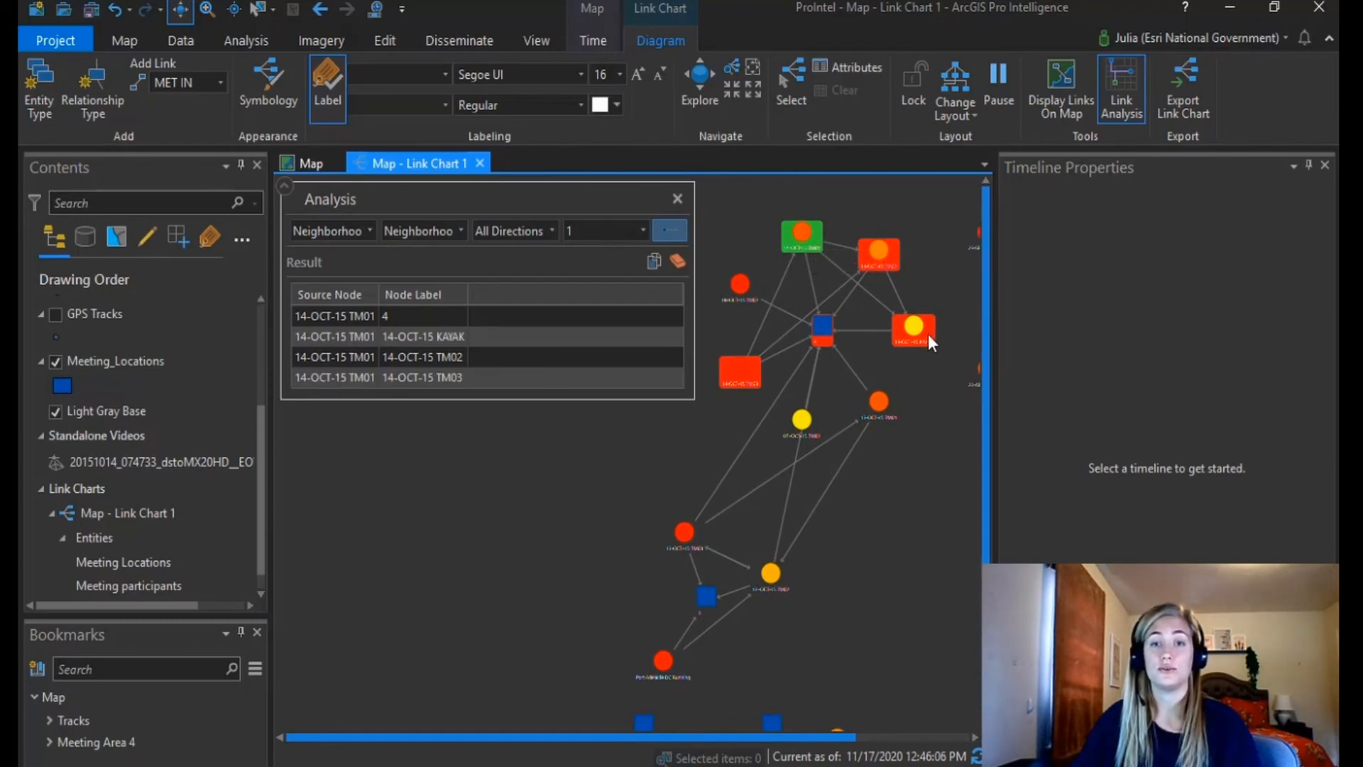
Extend the neighborhood distance around 14-OCT-15 TM01 to 2 and then 3.
{"action": "left_click", "coordinate": [645, 227]}
{"action": "left_click", "coordinate": [623, 266]}
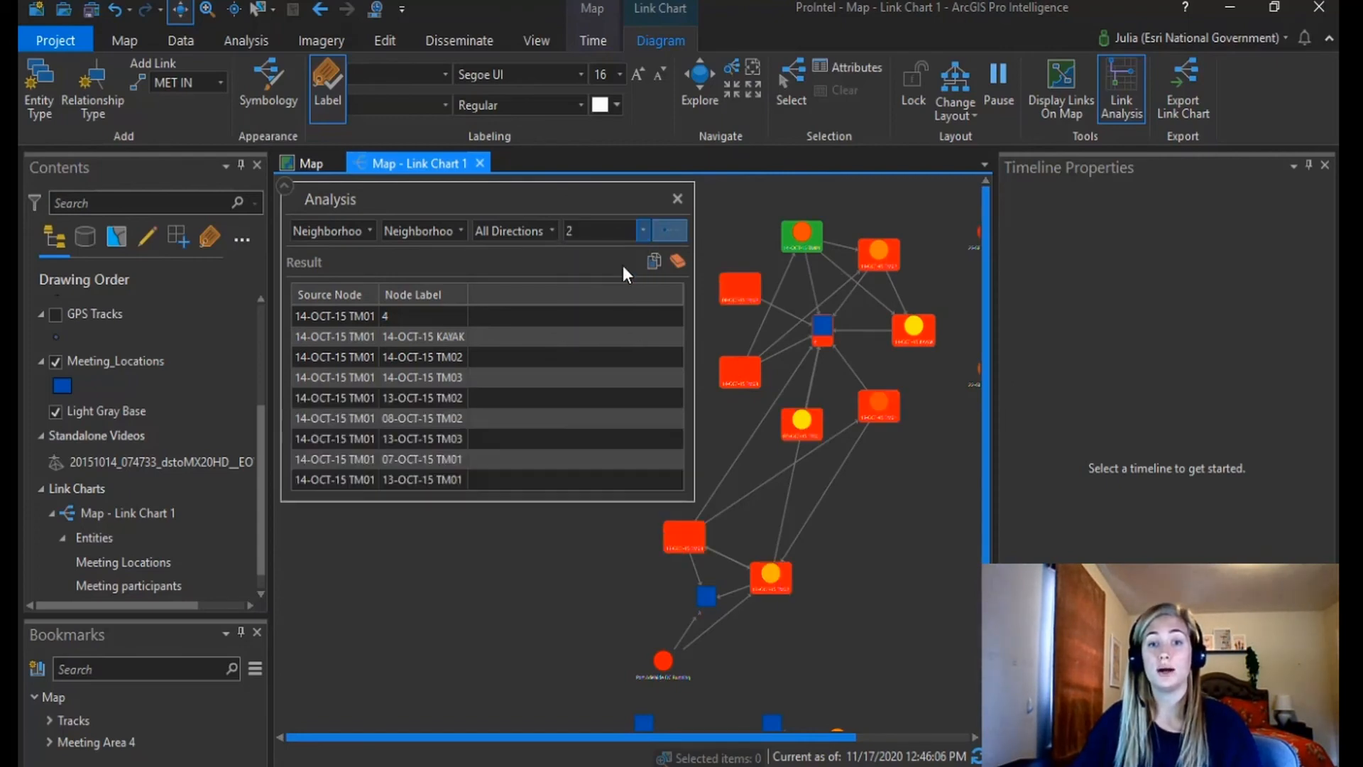
{"action": "left_click", "coordinate": [641, 234]}
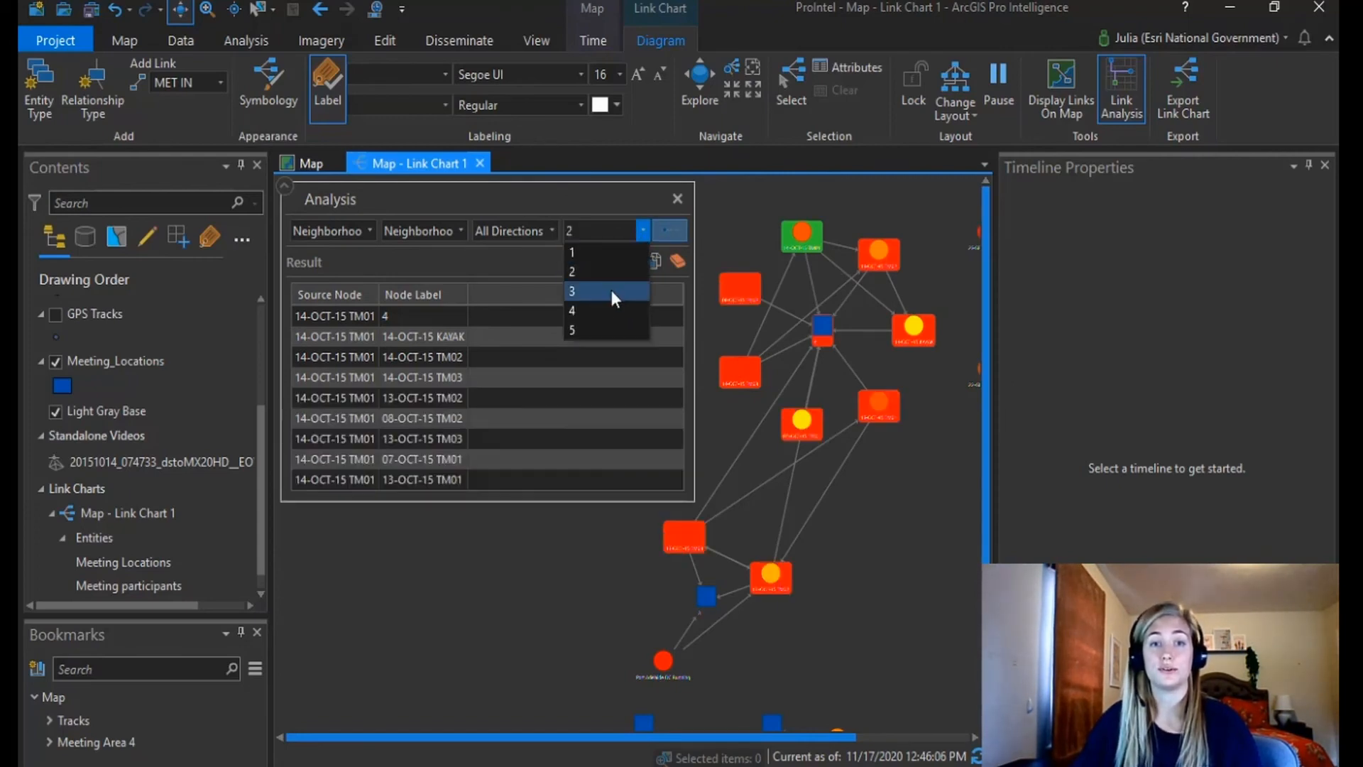
{"action": "left_click", "coordinate": [611, 289]}
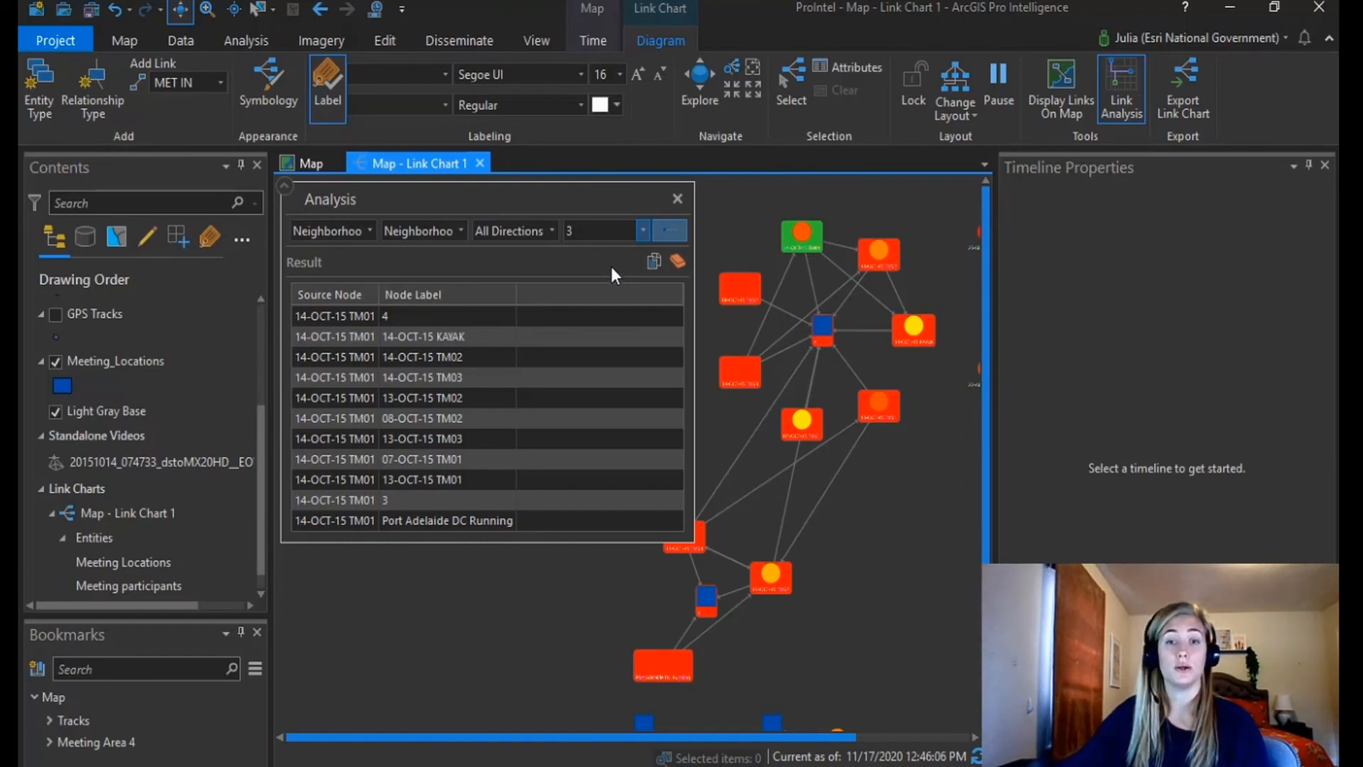
Run the Neighborhood analysis from 13-OCT-15 TM02 at distance 1 and then 2, clear the selection, and close the link chart.
{"action": "left_click", "coordinate": [644, 231]}
{"action": "left_click", "coordinate": [631, 253]}
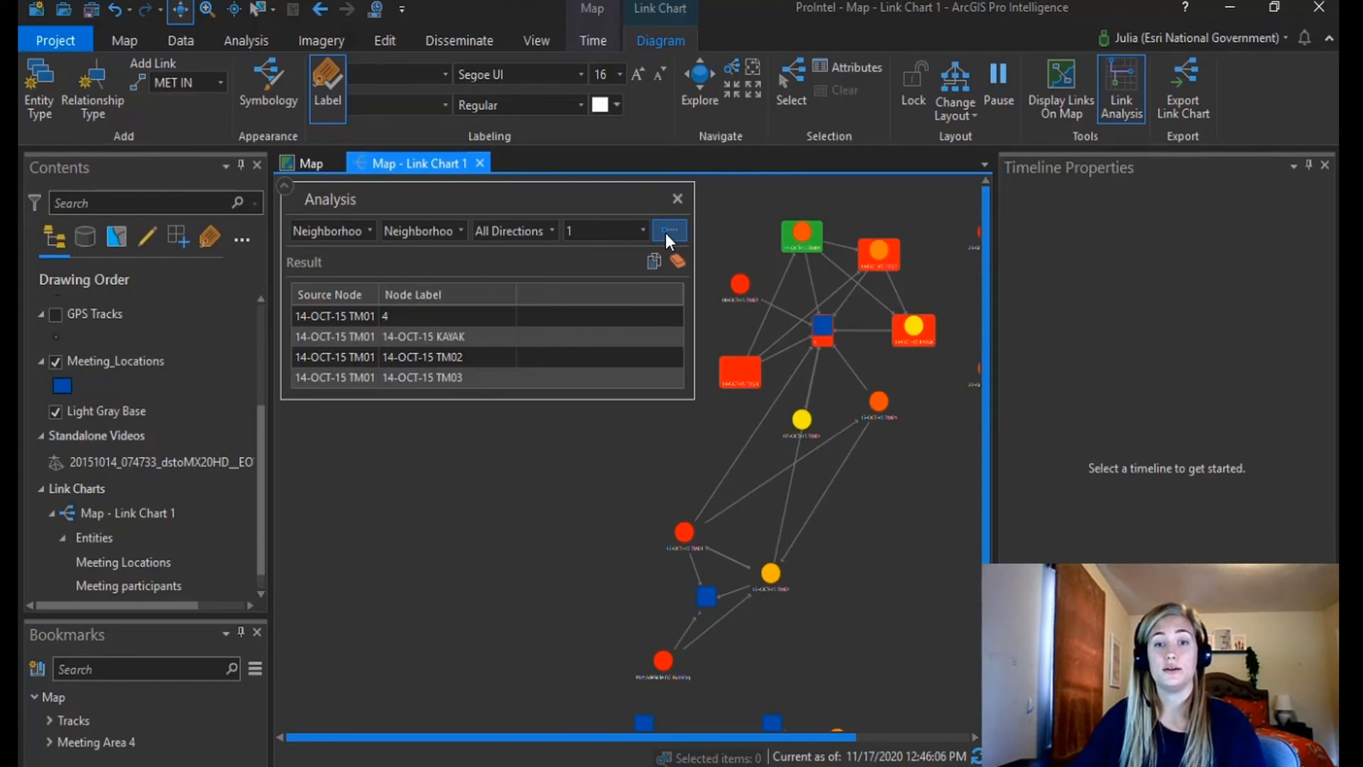
{"action": "left_click", "coordinate": [773, 582]}
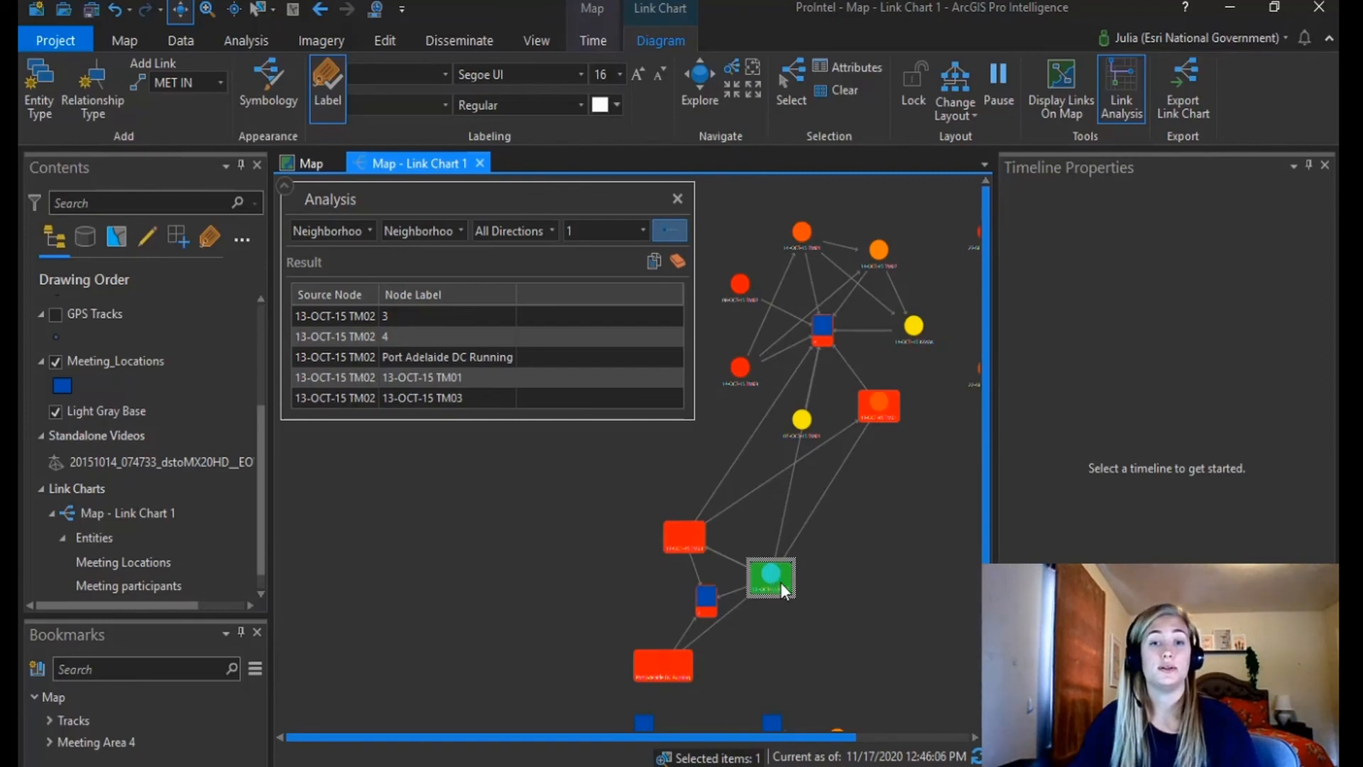
{"action": "left_click", "coordinate": [641, 231]}
{"action": "left_click", "coordinate": [620, 276]}
{"action": "left_click_drag", "start_coordinate": [853, 613], "coordinate": [896, 632]}
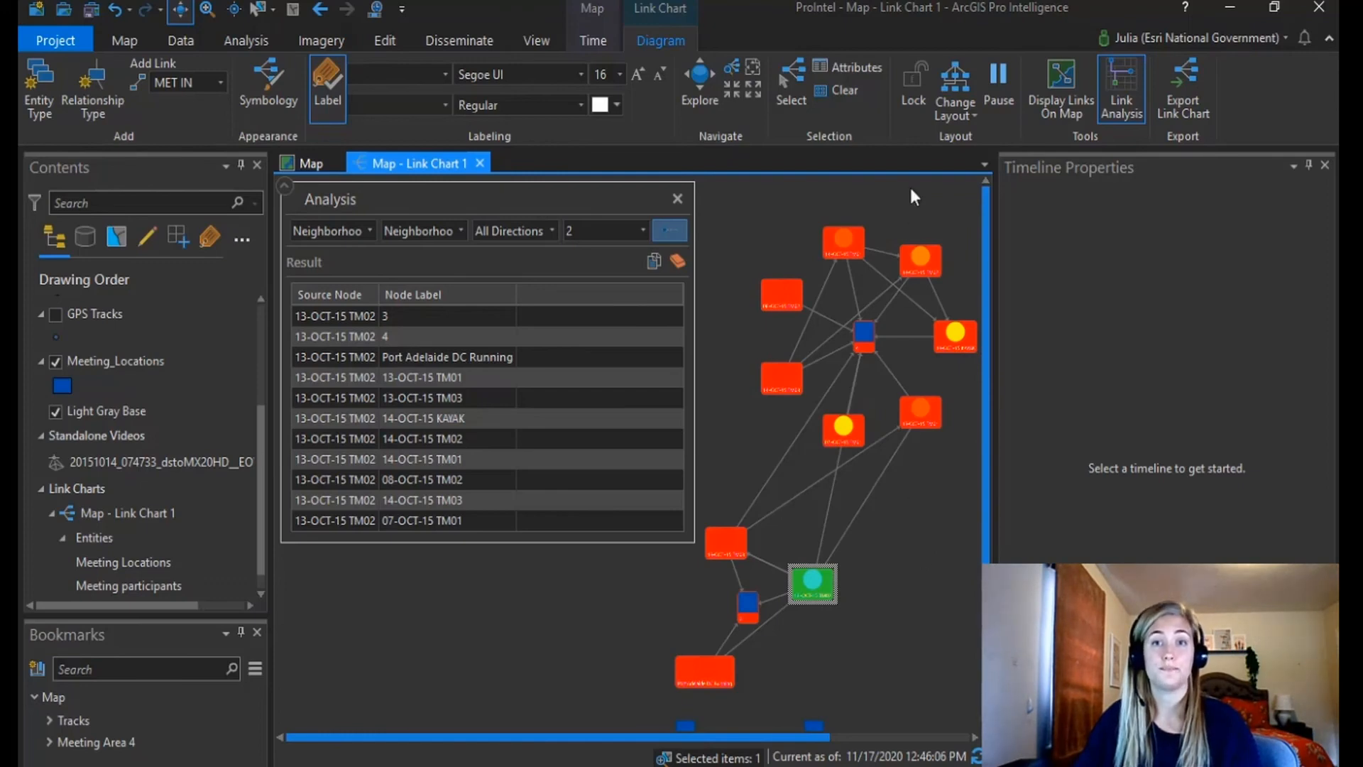
{"action": "left_click", "coordinate": [838, 90]}
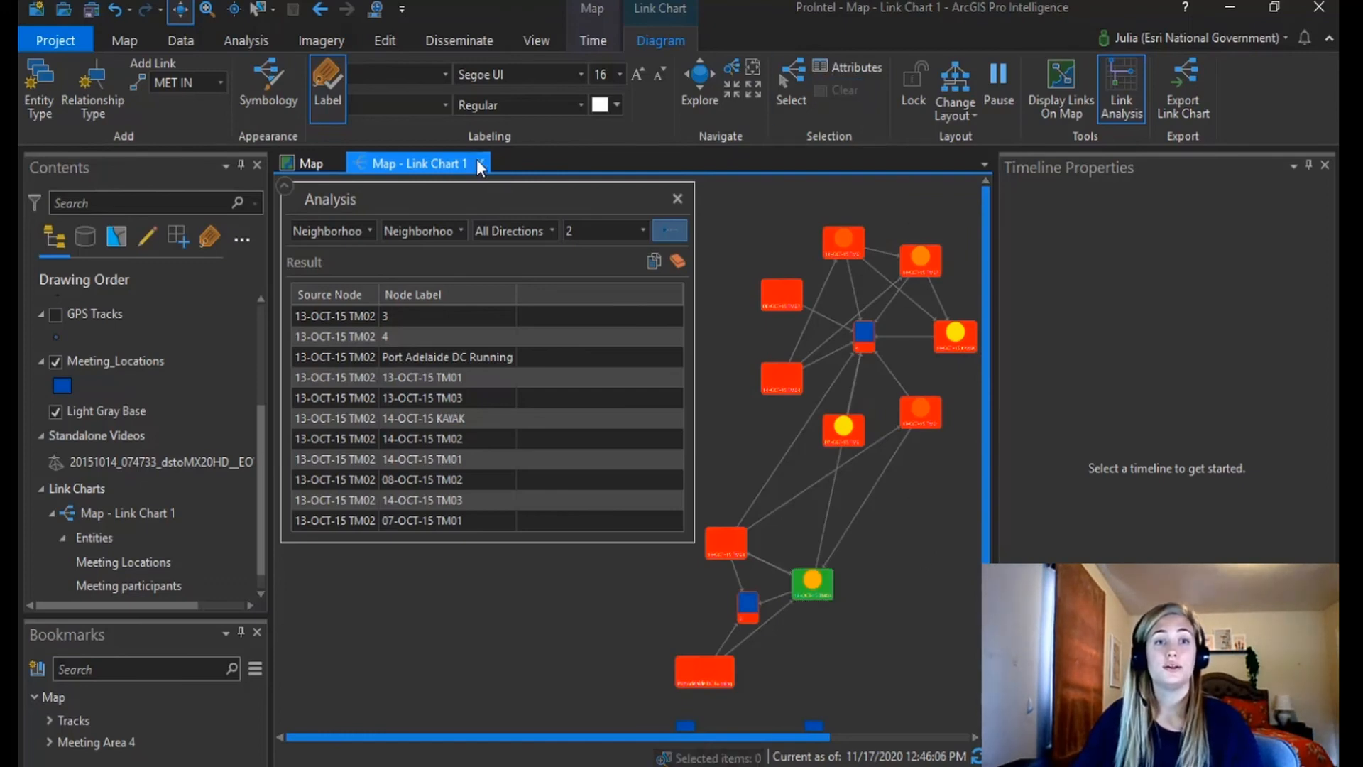
{"action": "left_click", "coordinate": [481, 164]}
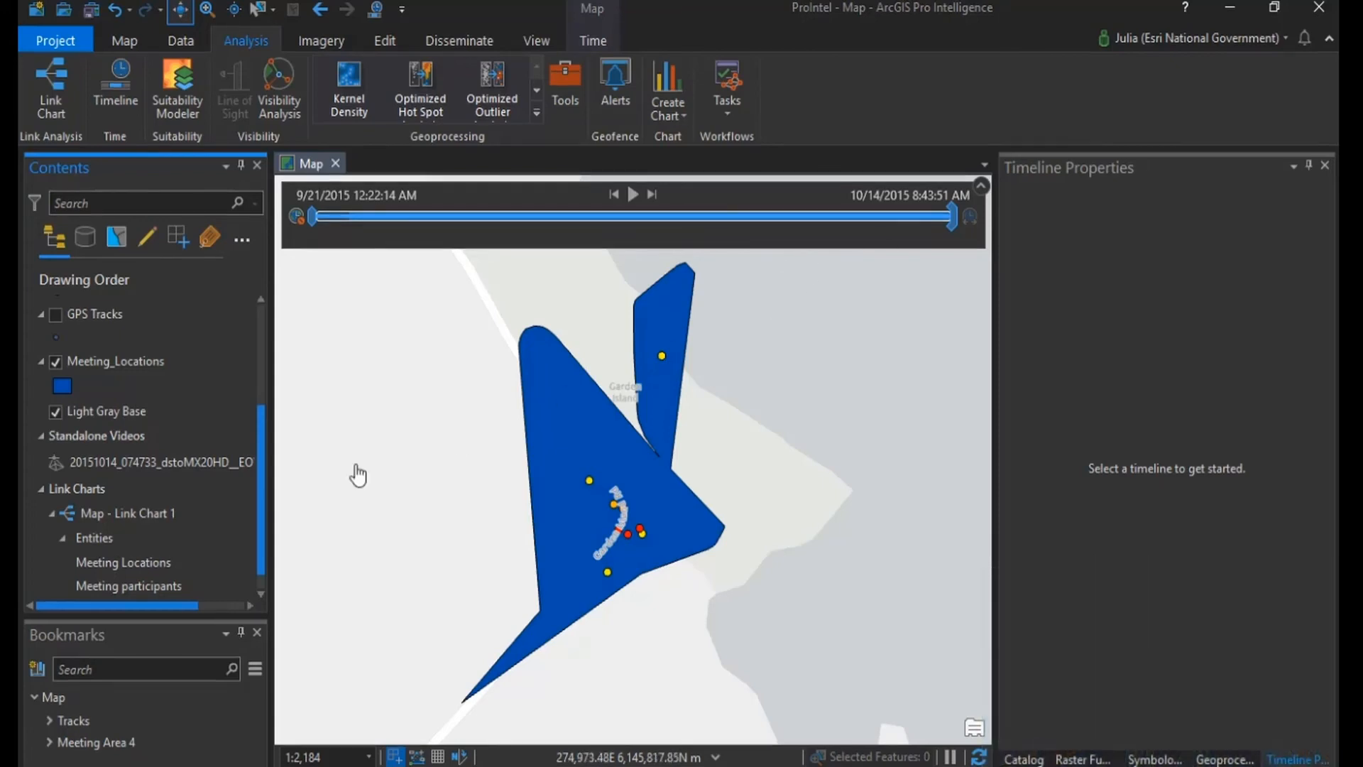
Open the standalone video 20151014_074733 in the Video Player docked beside the map, and zoom the map to the video.
{"action": "left_click", "coordinate": [162, 470]}
{"action": "right_click", "coordinate": [162, 470]}
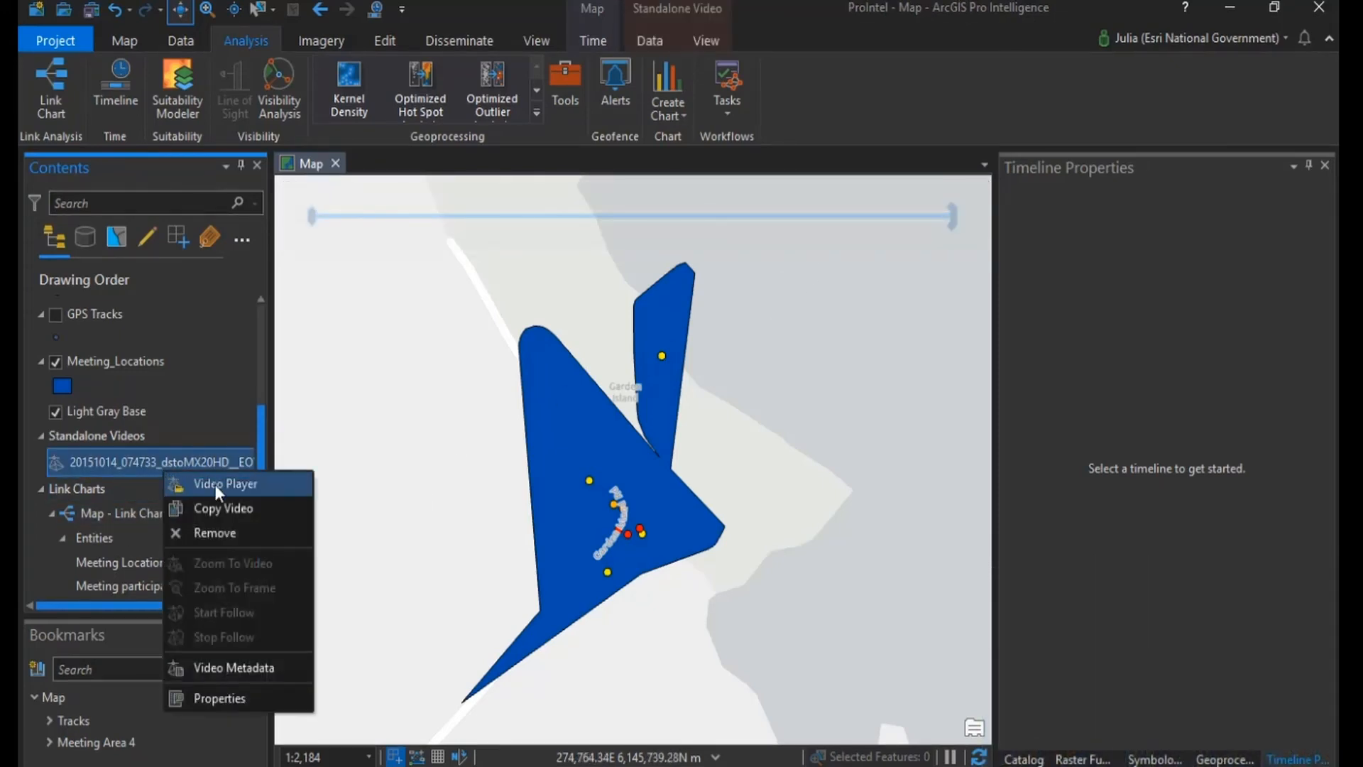
{"action": "left_click", "coordinate": [214, 484]}
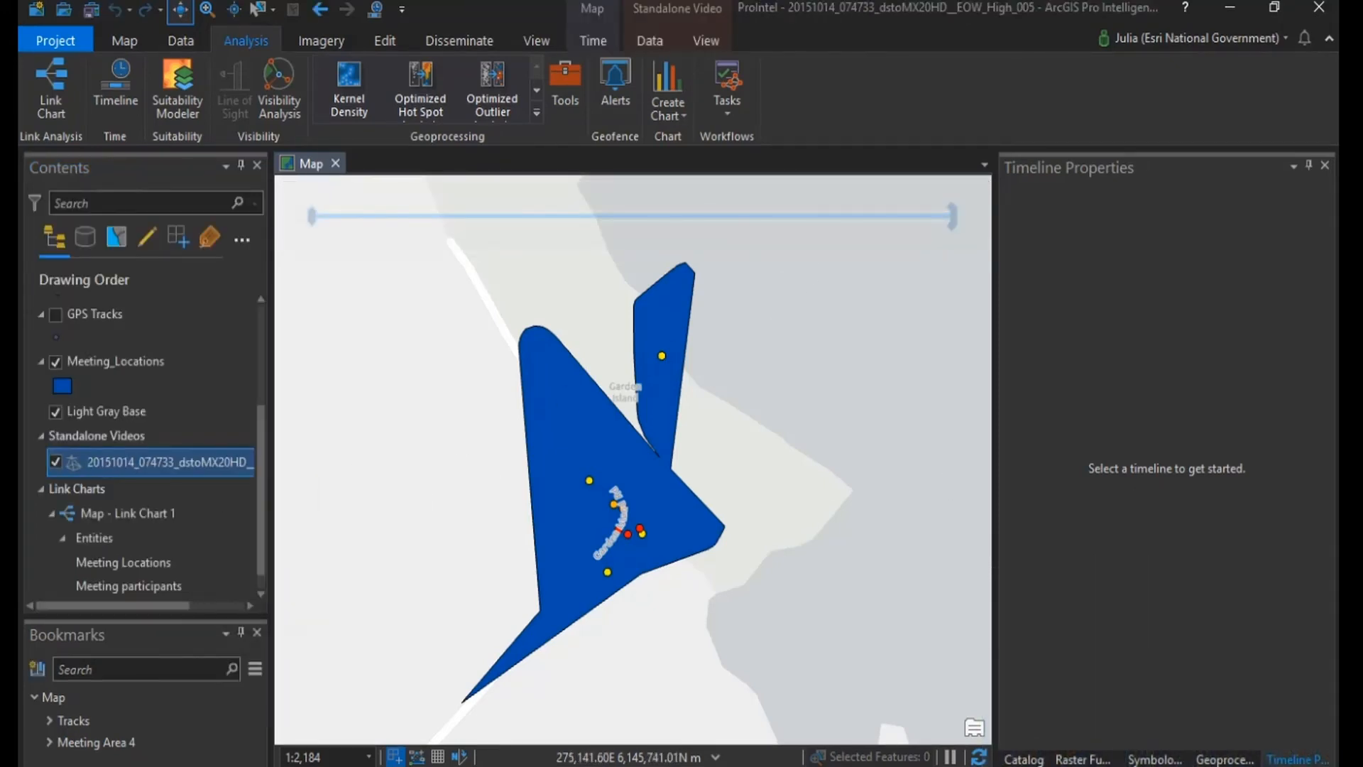
{"action": "left_click_drag", "start_coordinate": [1314, 372], "coordinate": [670, 462]}
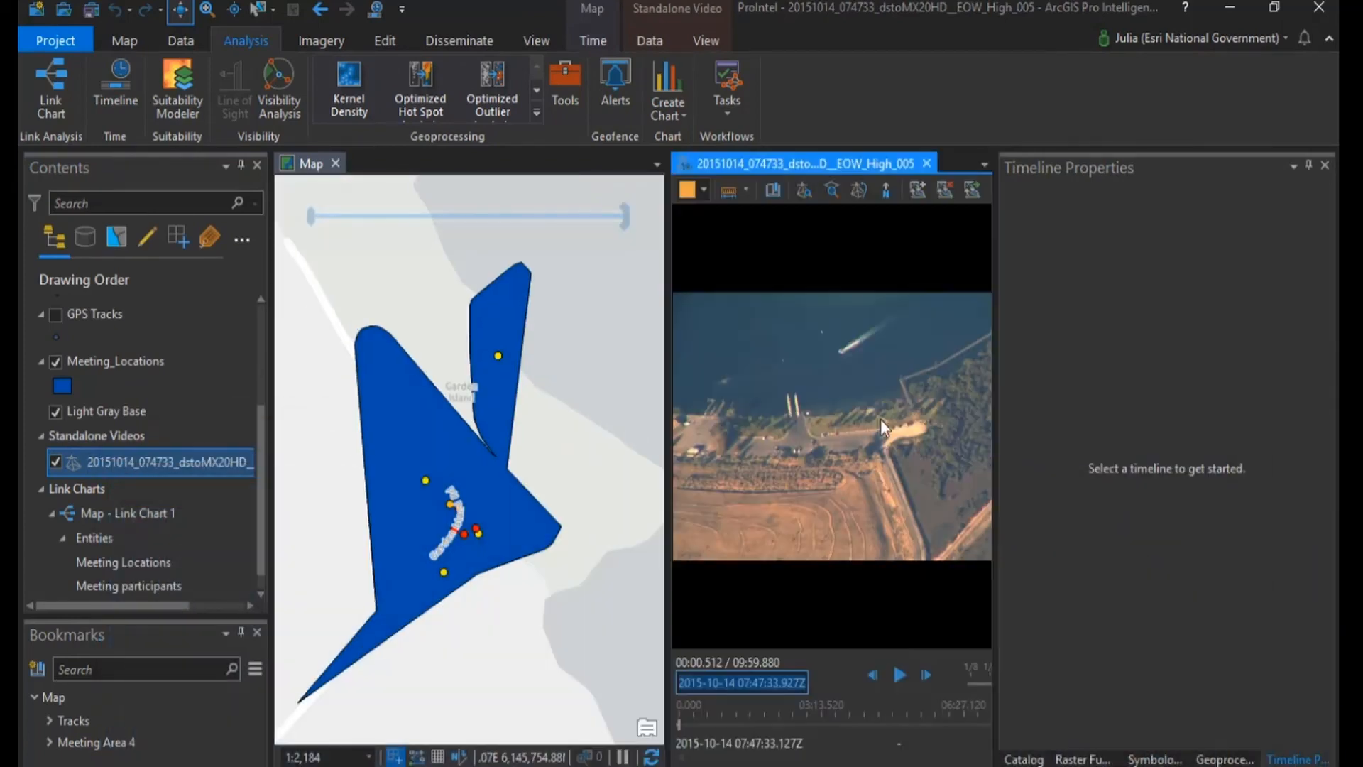
{"action": "left_click", "coordinate": [1309, 172]}
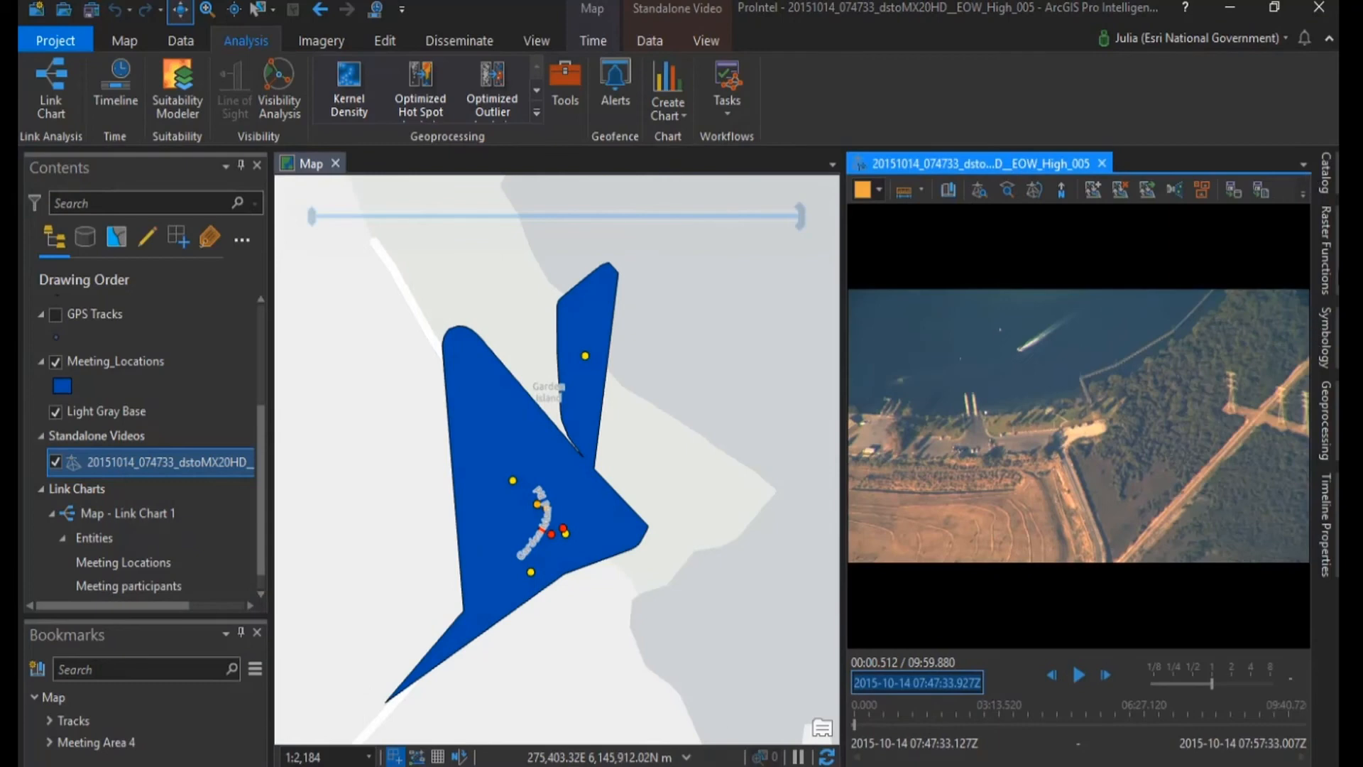
{"action": "left_click", "coordinate": [978, 191]}
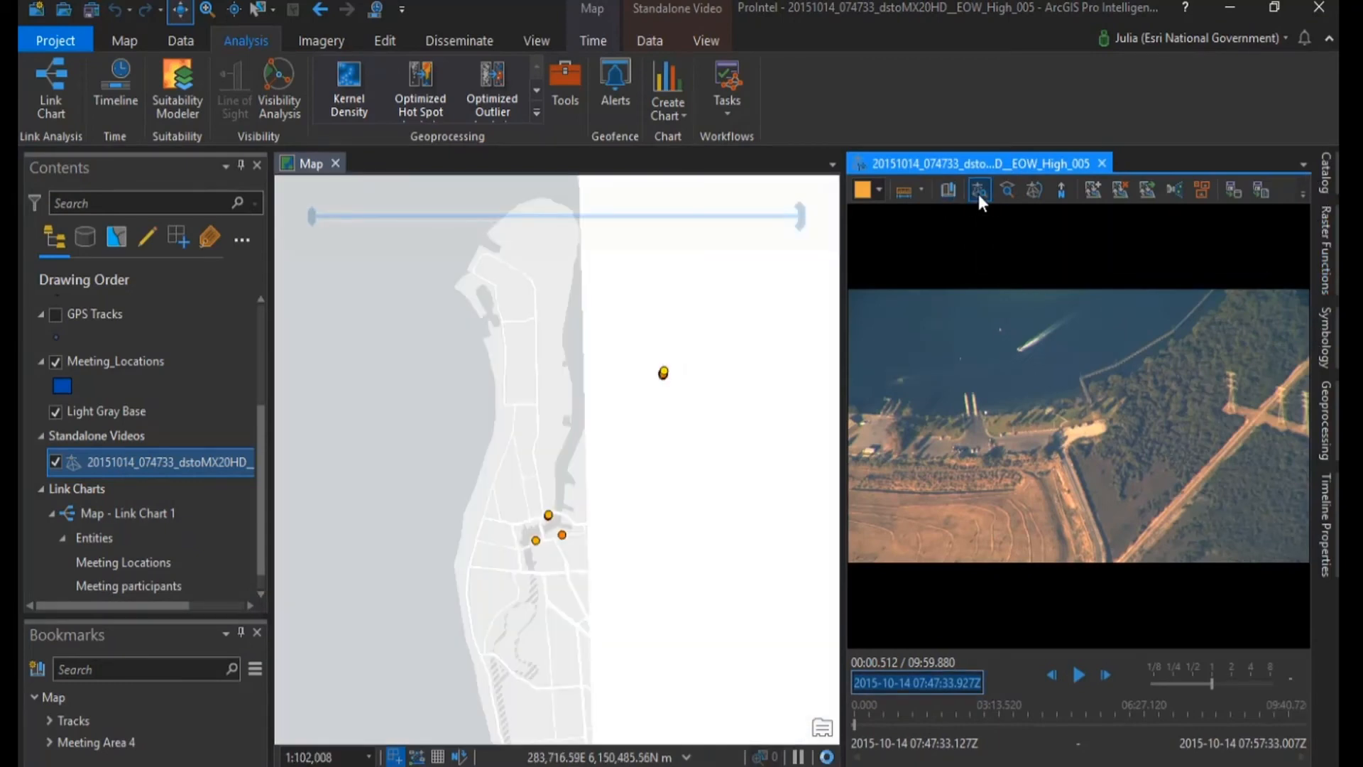
Play the video, and zoom the map to the current video frame and keep it following the footage.
{"action": "left_click", "coordinate": [1081, 677]}
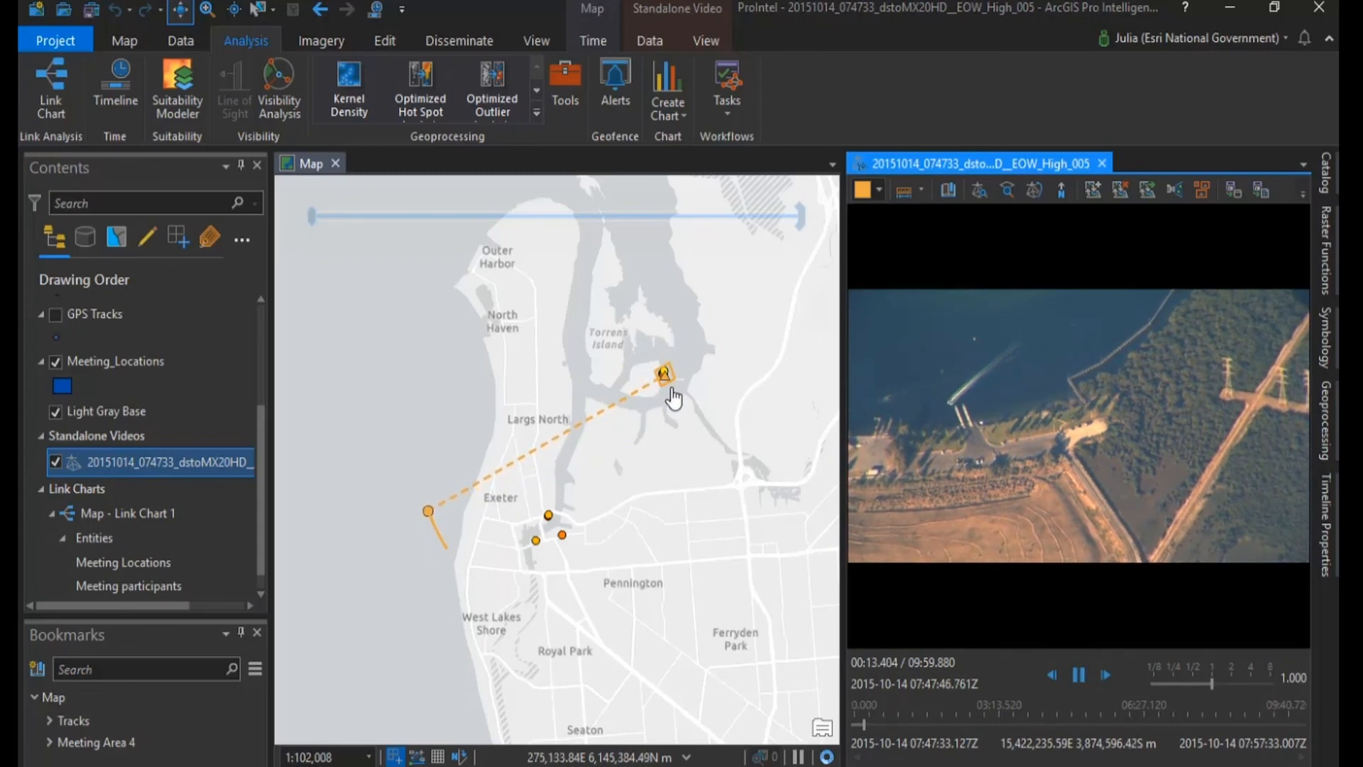
{"action": "left_click", "coordinate": [1007, 191]}
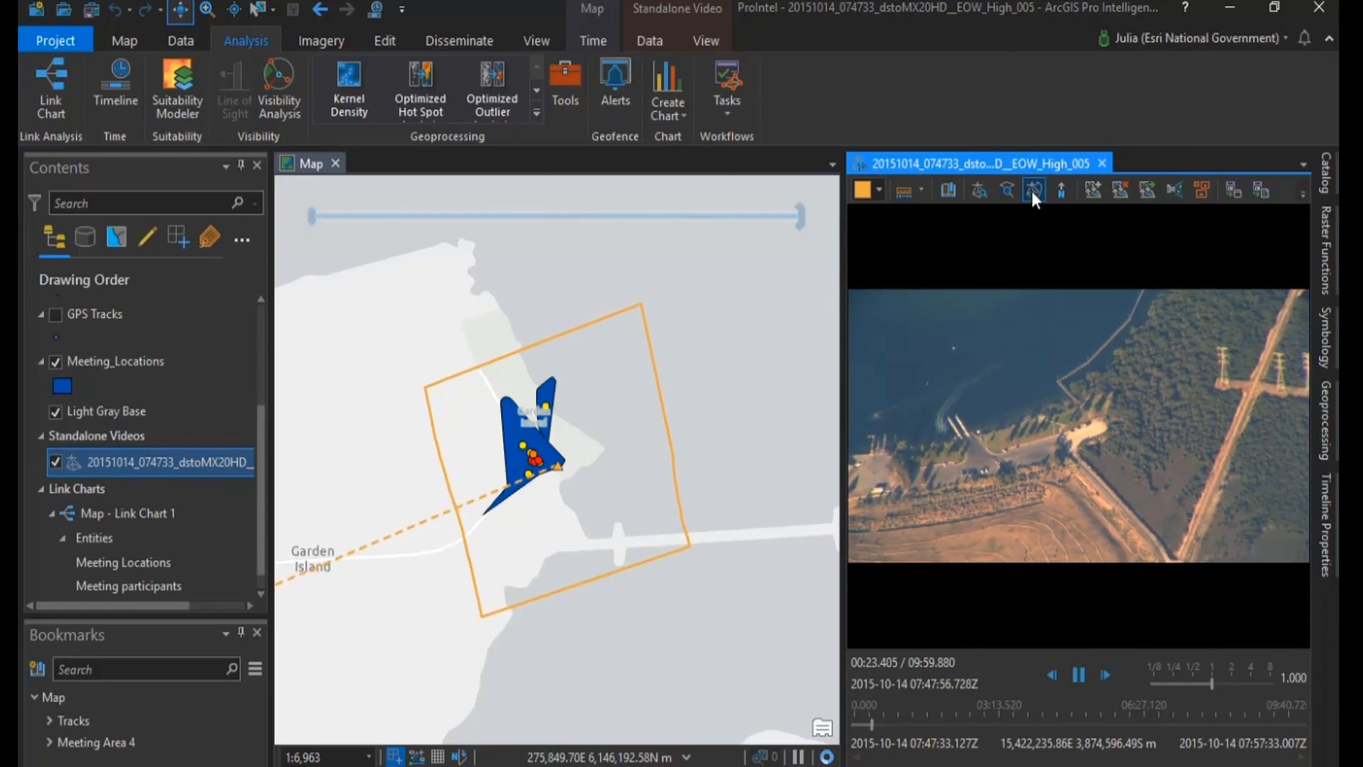
{"action": "left_click", "coordinate": [1032, 191]}
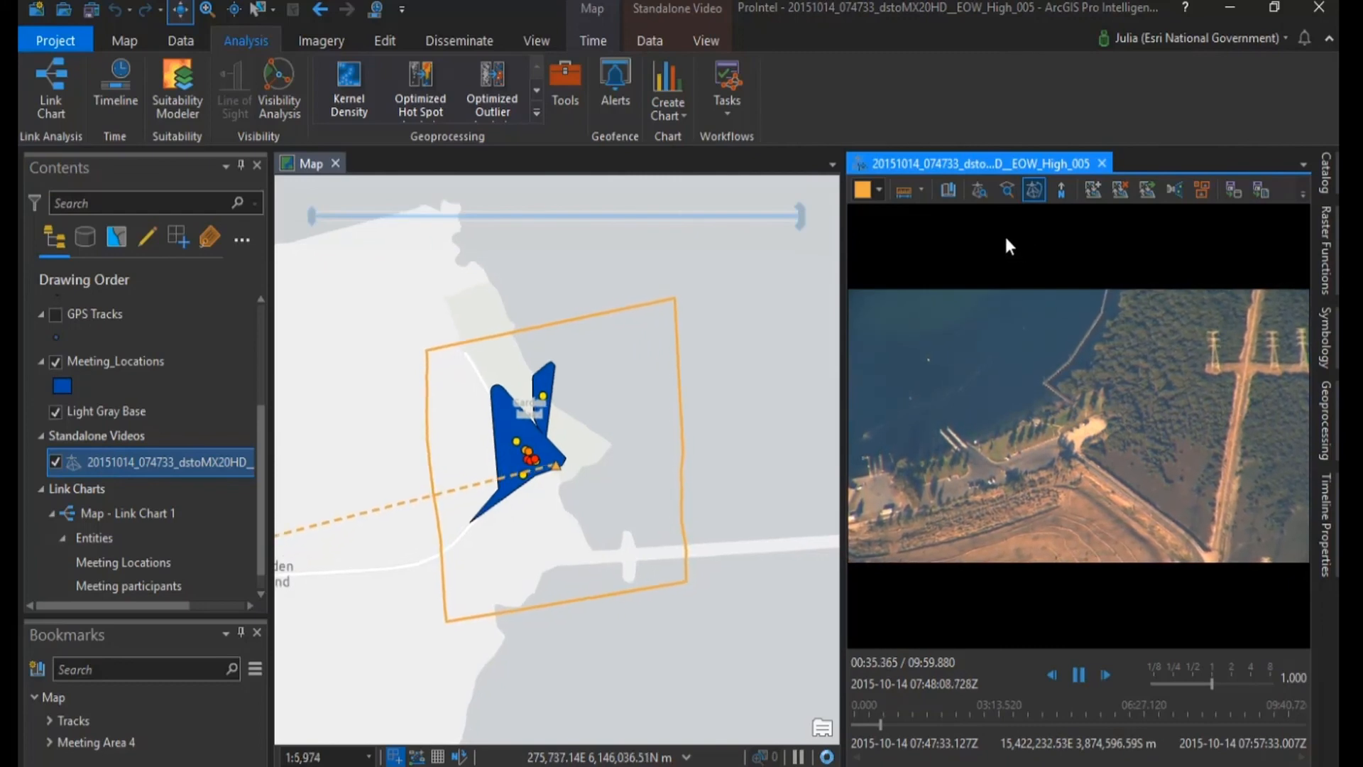
Synchronize the map time to the video and overlay the map features on the video footage.
{"action": "left_click", "coordinate": [647, 38]}
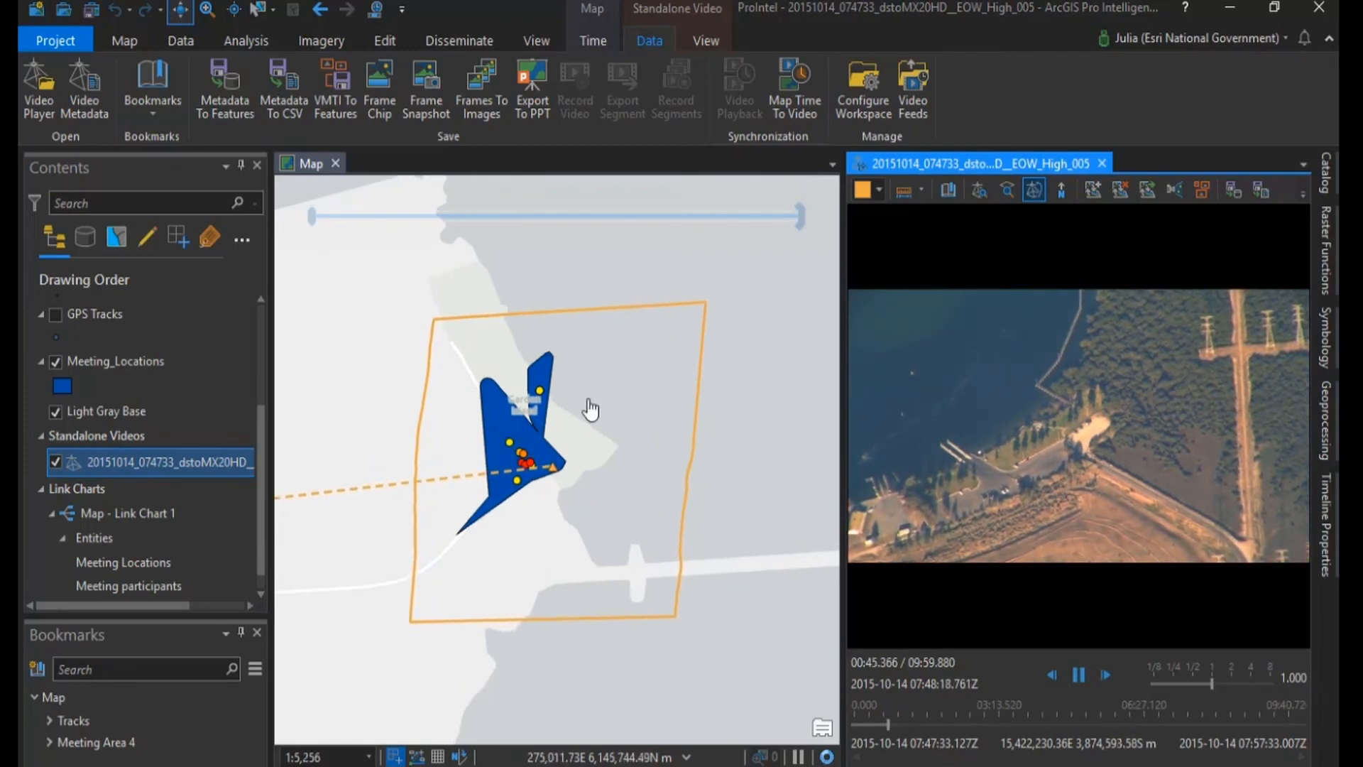
{"action": "left_click", "coordinate": [799, 98]}
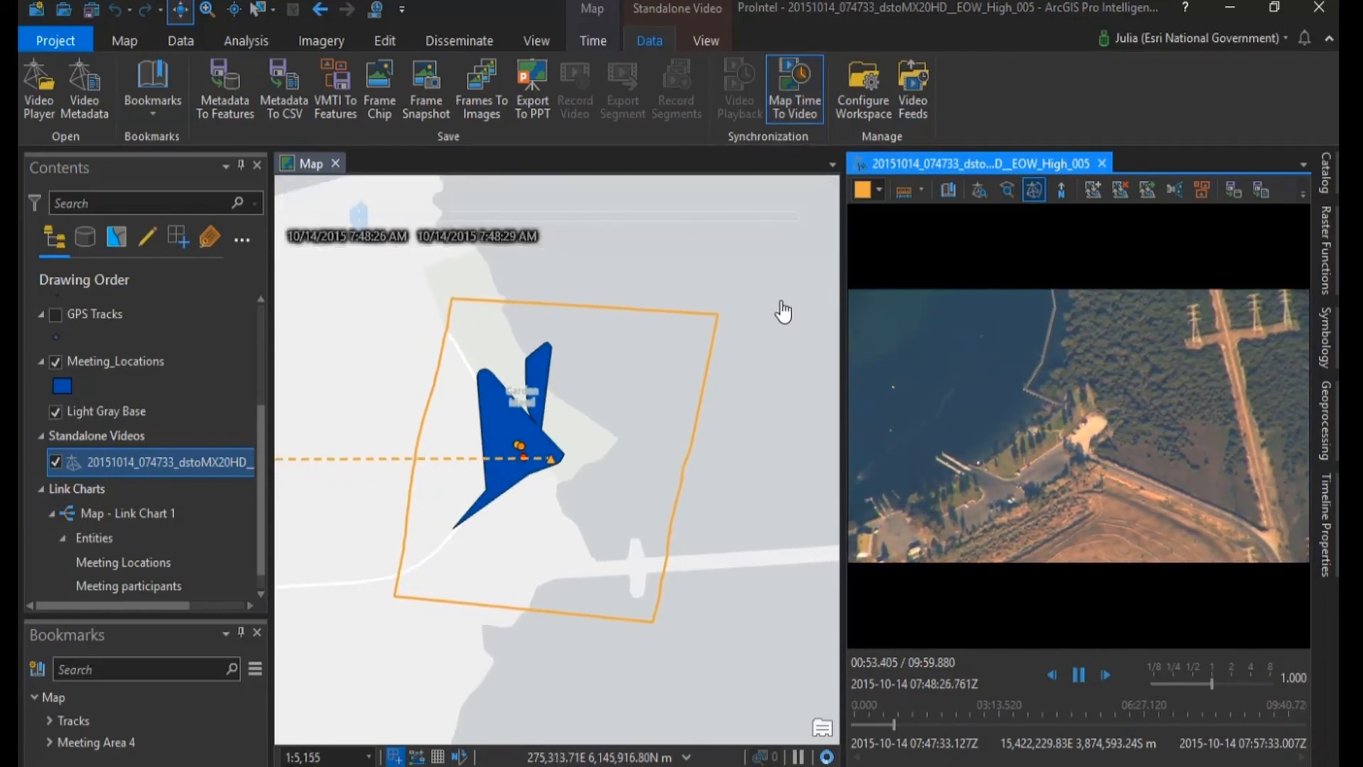
{"action": "mouse_move", "coordinate": [352, 211]}
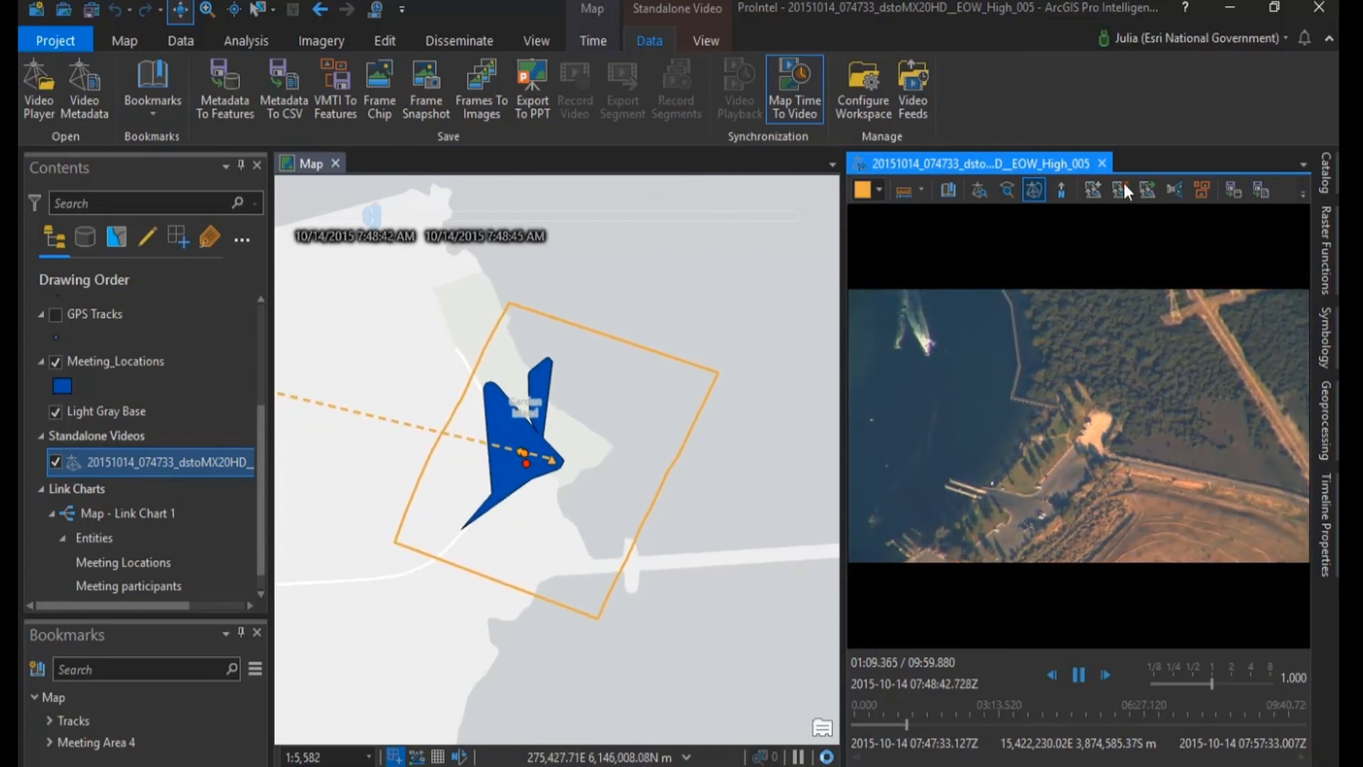
{"action": "left_click", "coordinate": [1180, 196]}
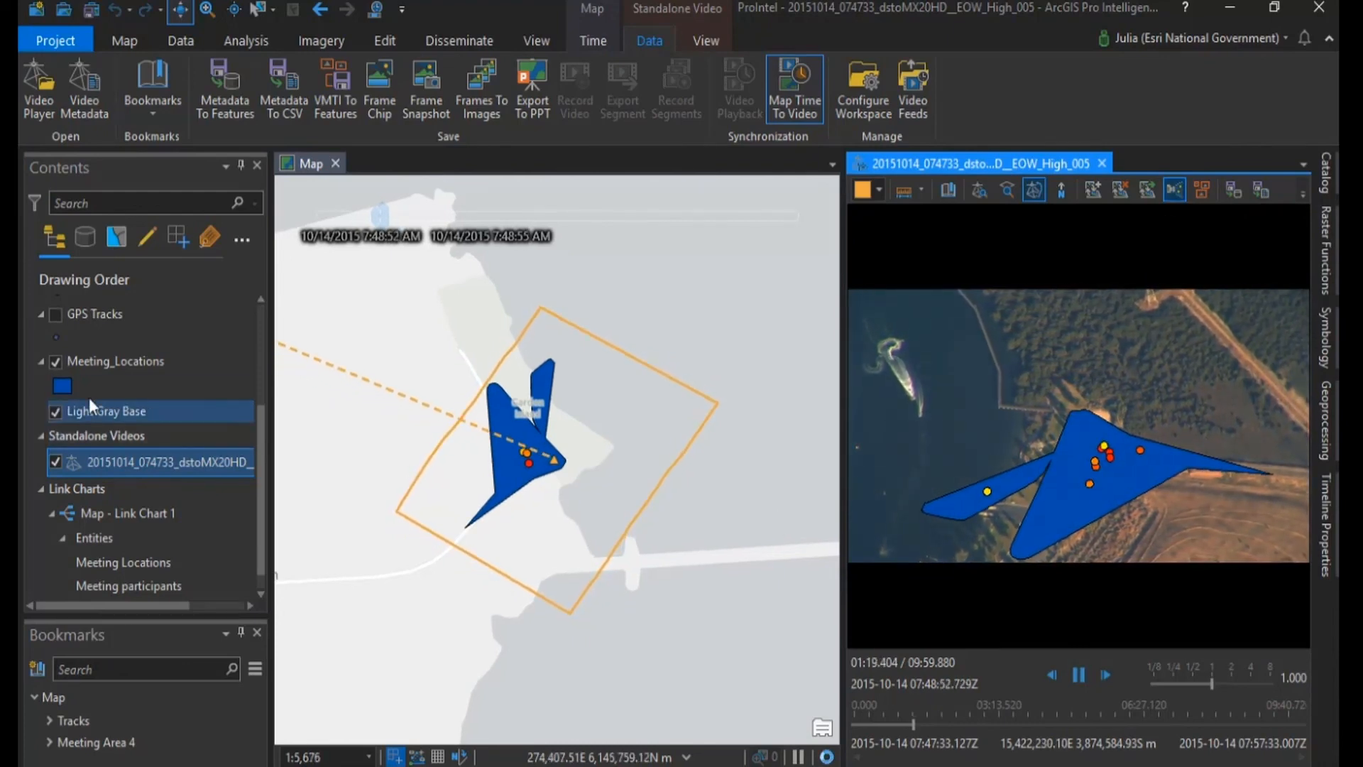
Change the Meeting_Locations polygon symbol to the thicker unfilled Black Outline style and return to the video.
{"action": "left_click", "coordinate": [63, 386]}
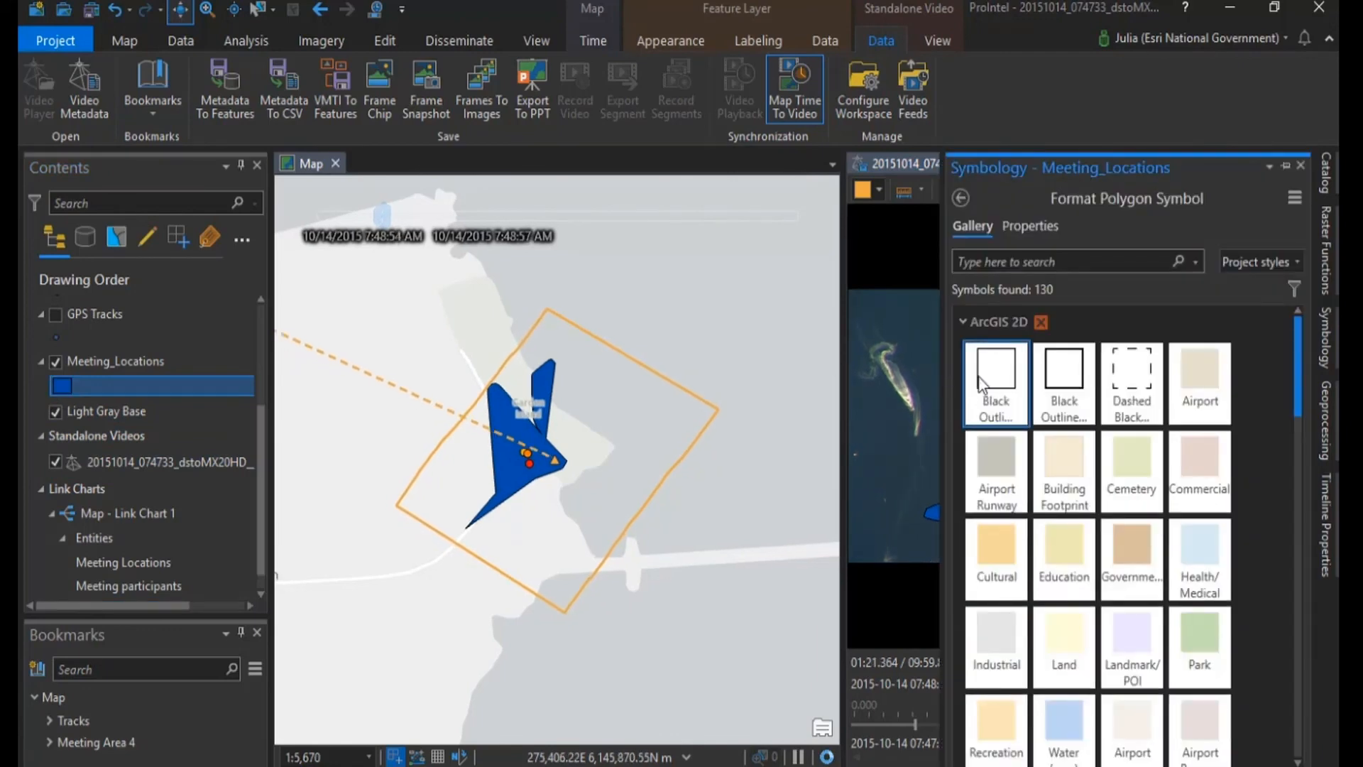
{"action": "left_click", "coordinate": [1049, 384]}
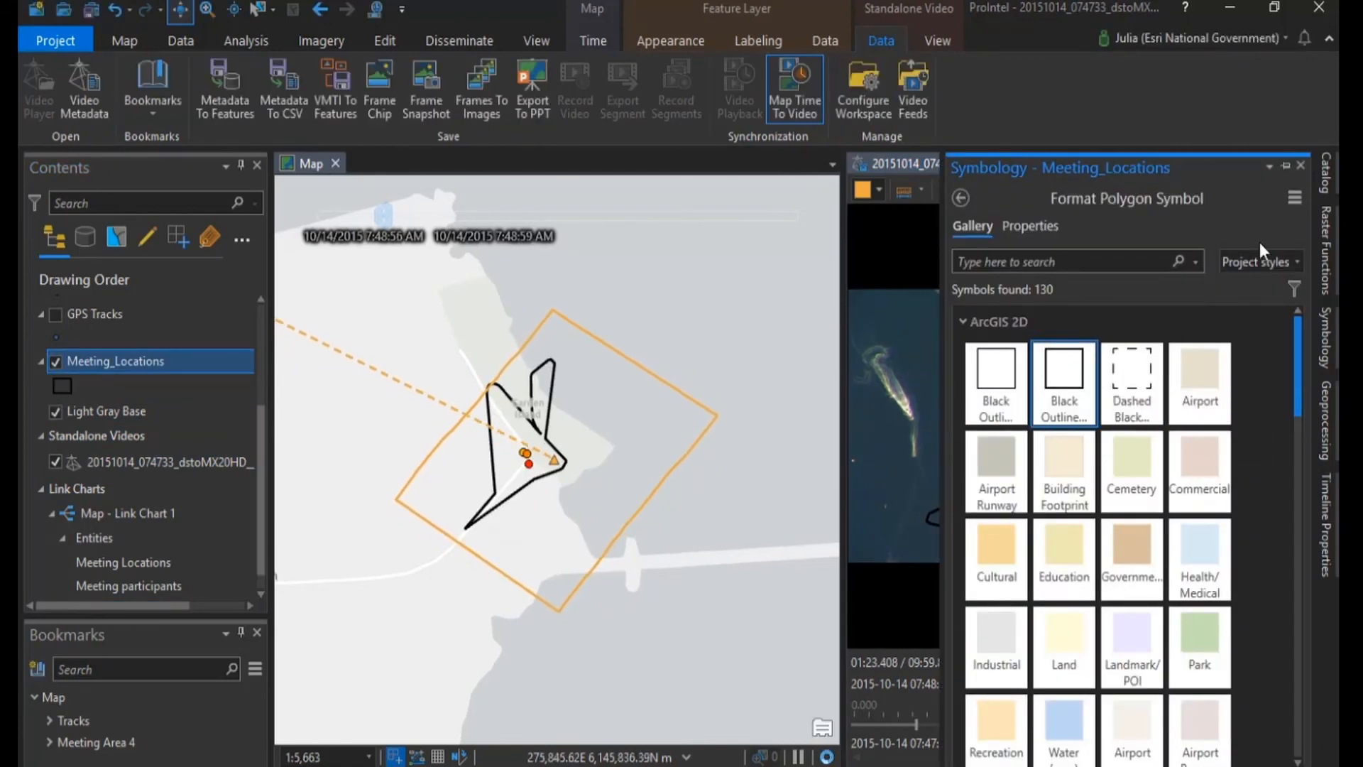
{"action": "left_click", "coordinate": [1301, 166]}
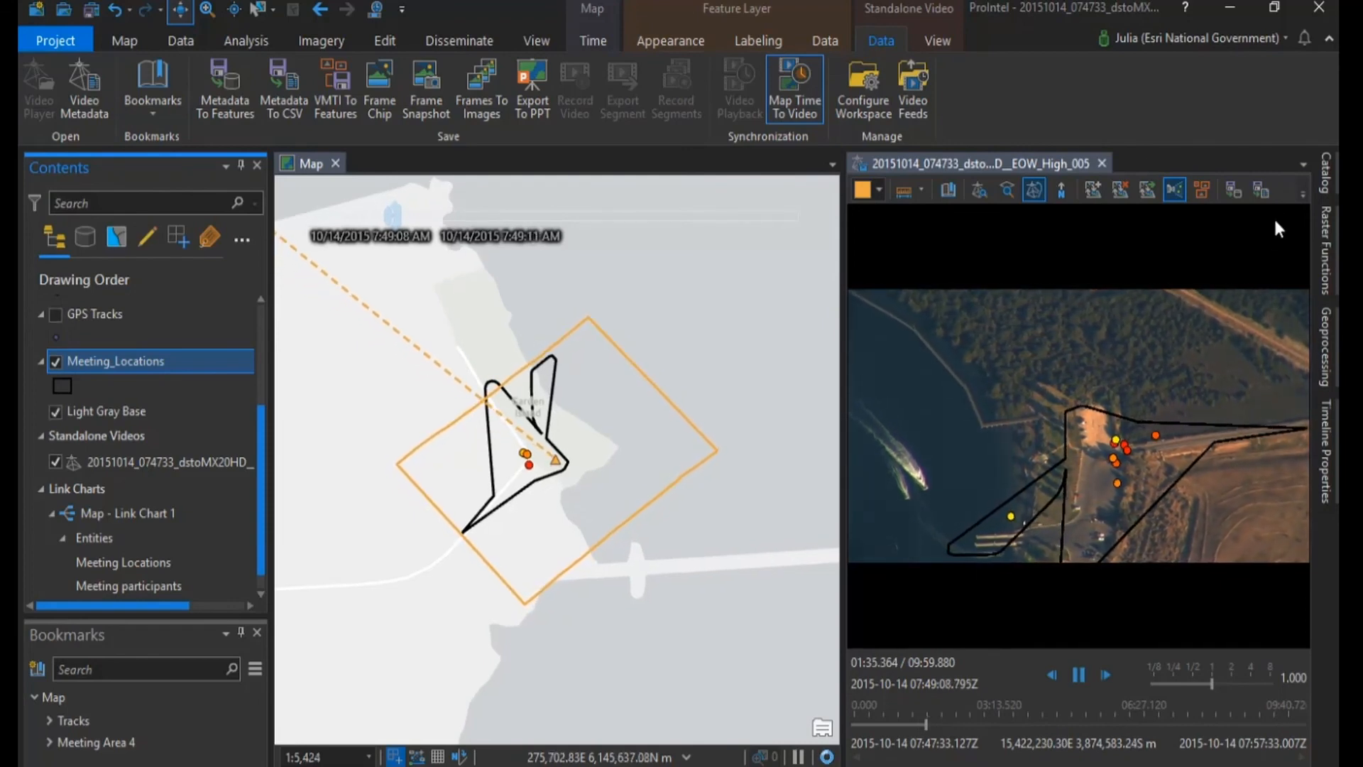
Export the current video frame as a georeferenced image layer on the map.
{"action": "left_click", "coordinate": [1302, 190]}
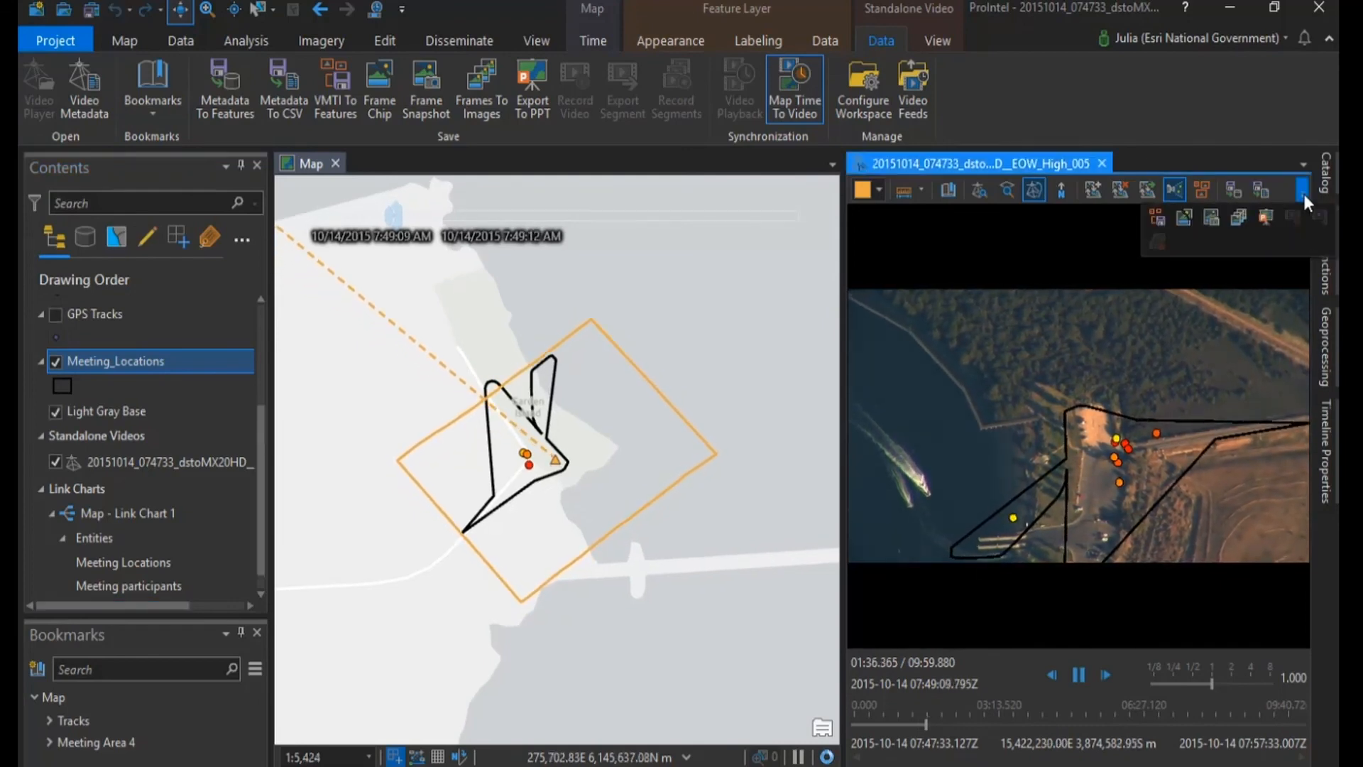
{"action": "left_click", "coordinate": [1212, 220]}
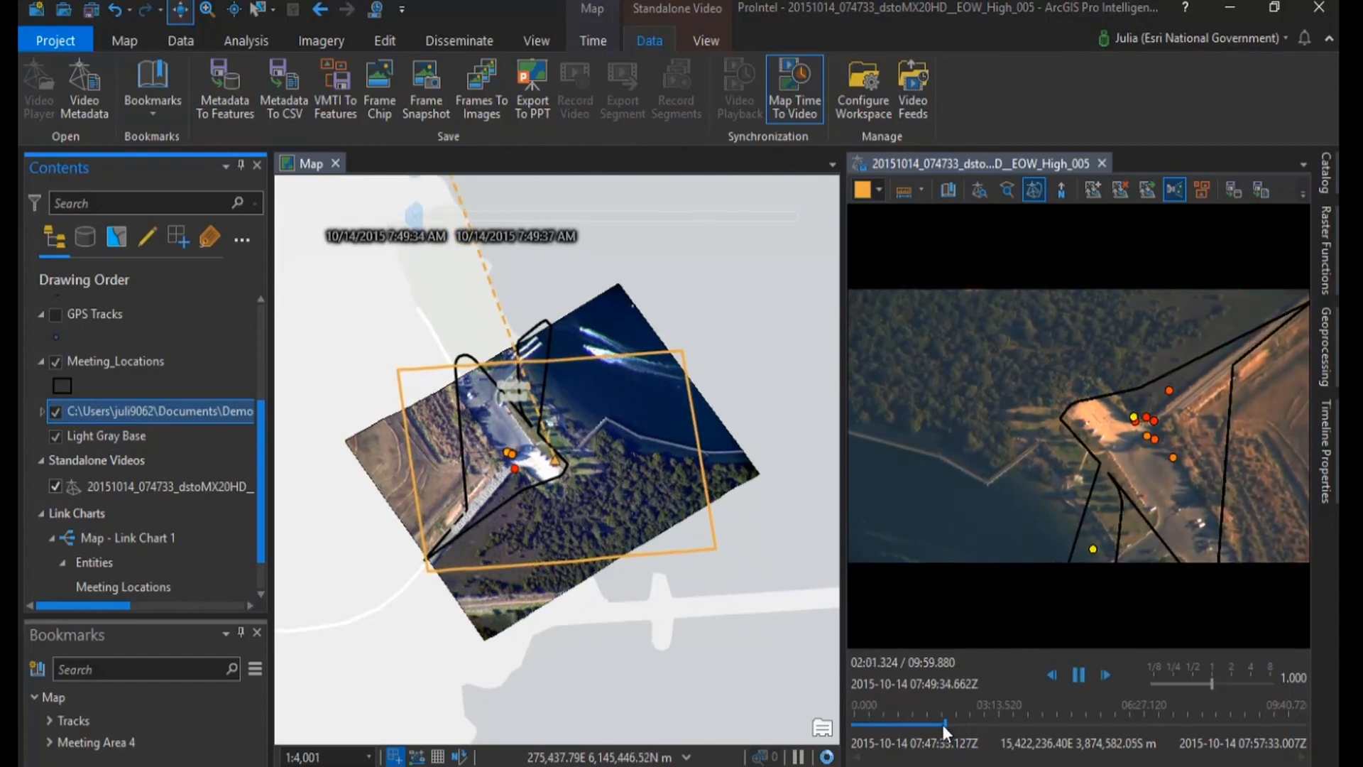
Advance the video to about 07:50 and export only its Frame Center points with Metadata To Features, adding the layer to the map.
{"action": "left_click_drag", "start_coordinate": [947, 730], "coordinate": [1207, 726]}
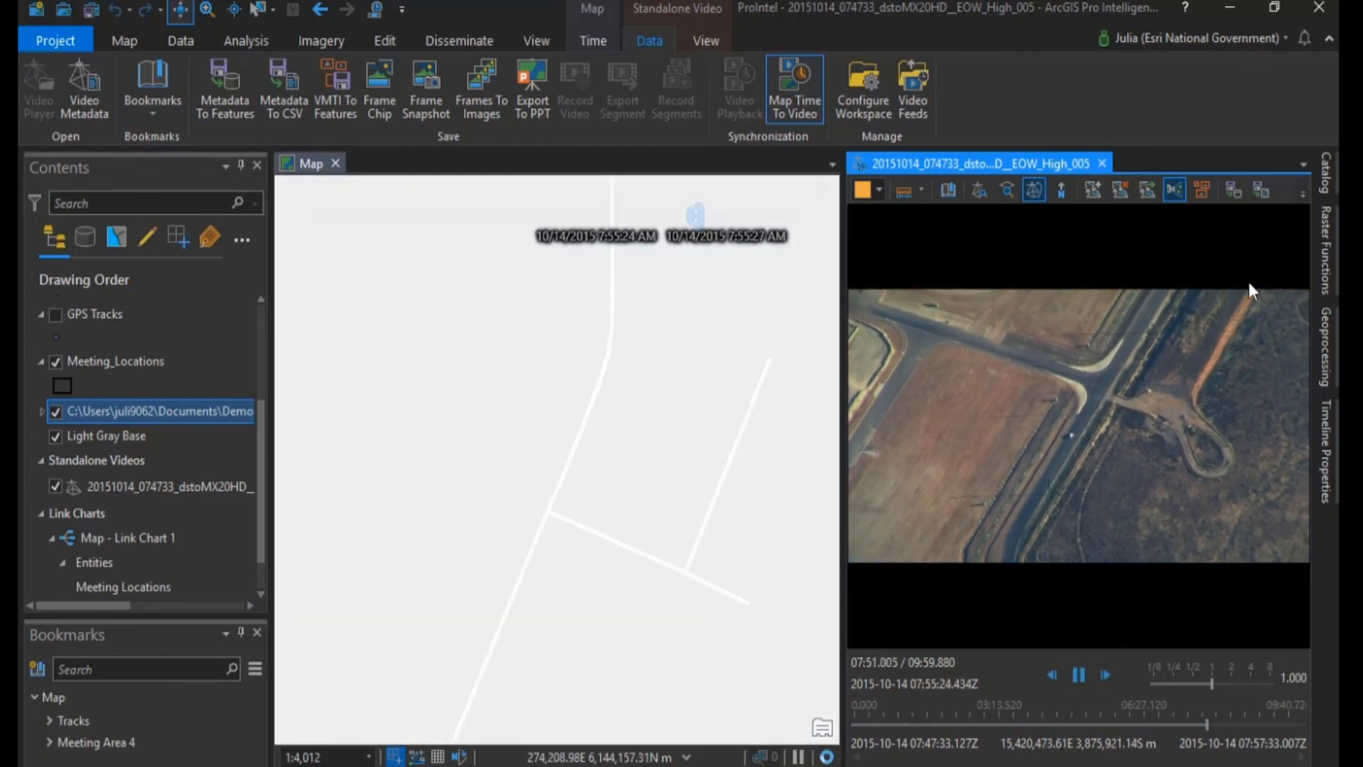
{"action": "left_click", "coordinate": [1242, 197]}
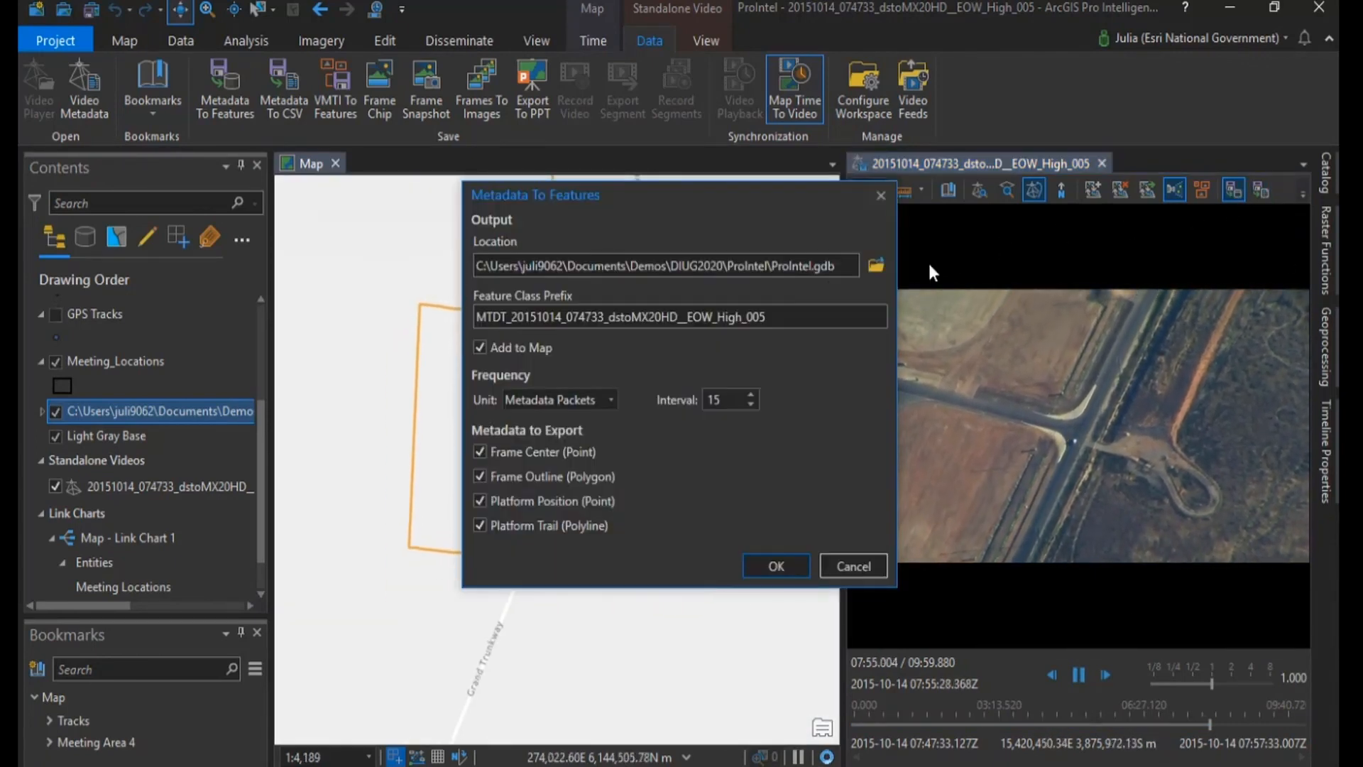
{"action": "left_click", "coordinate": [481, 477]}
{"action": "left_click", "coordinate": [481, 501]}
{"action": "left_click", "coordinate": [481, 525]}
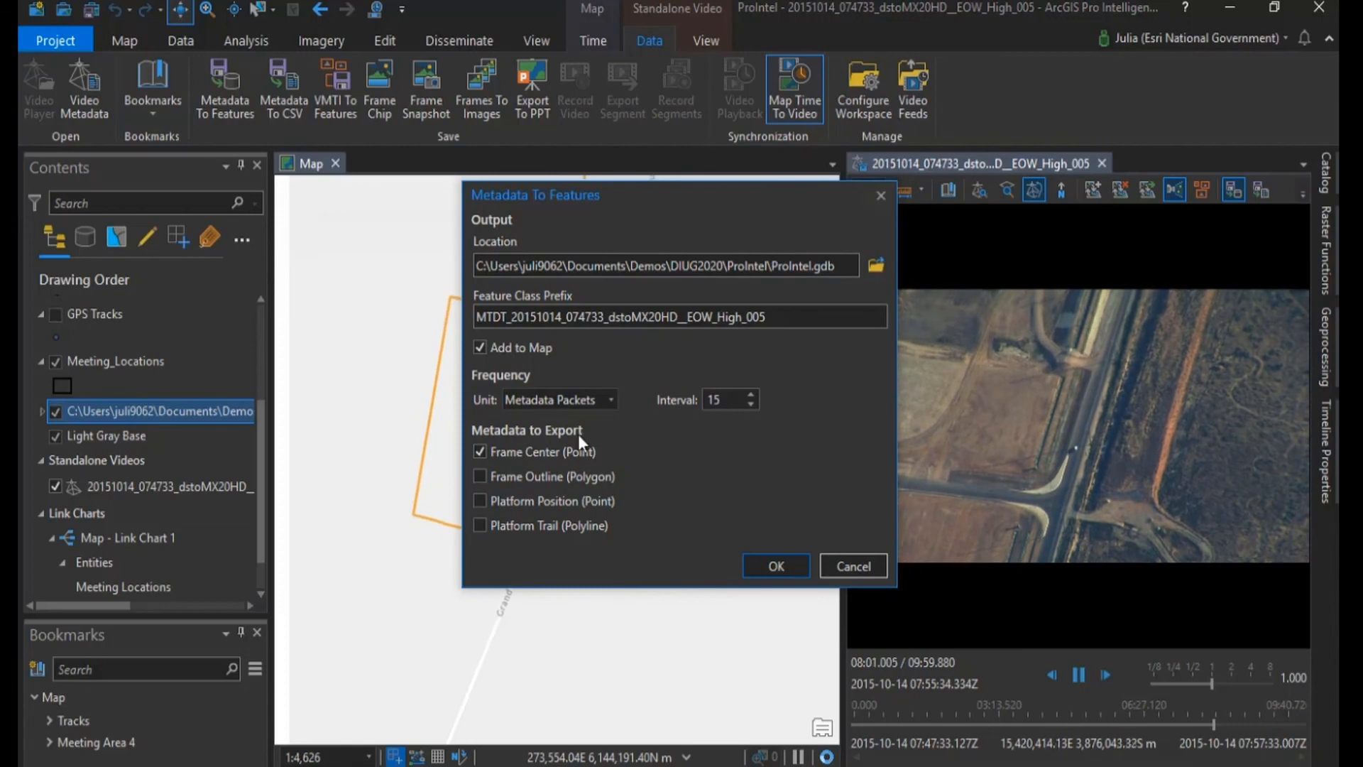
{"action": "left_click", "coordinate": [789, 568]}
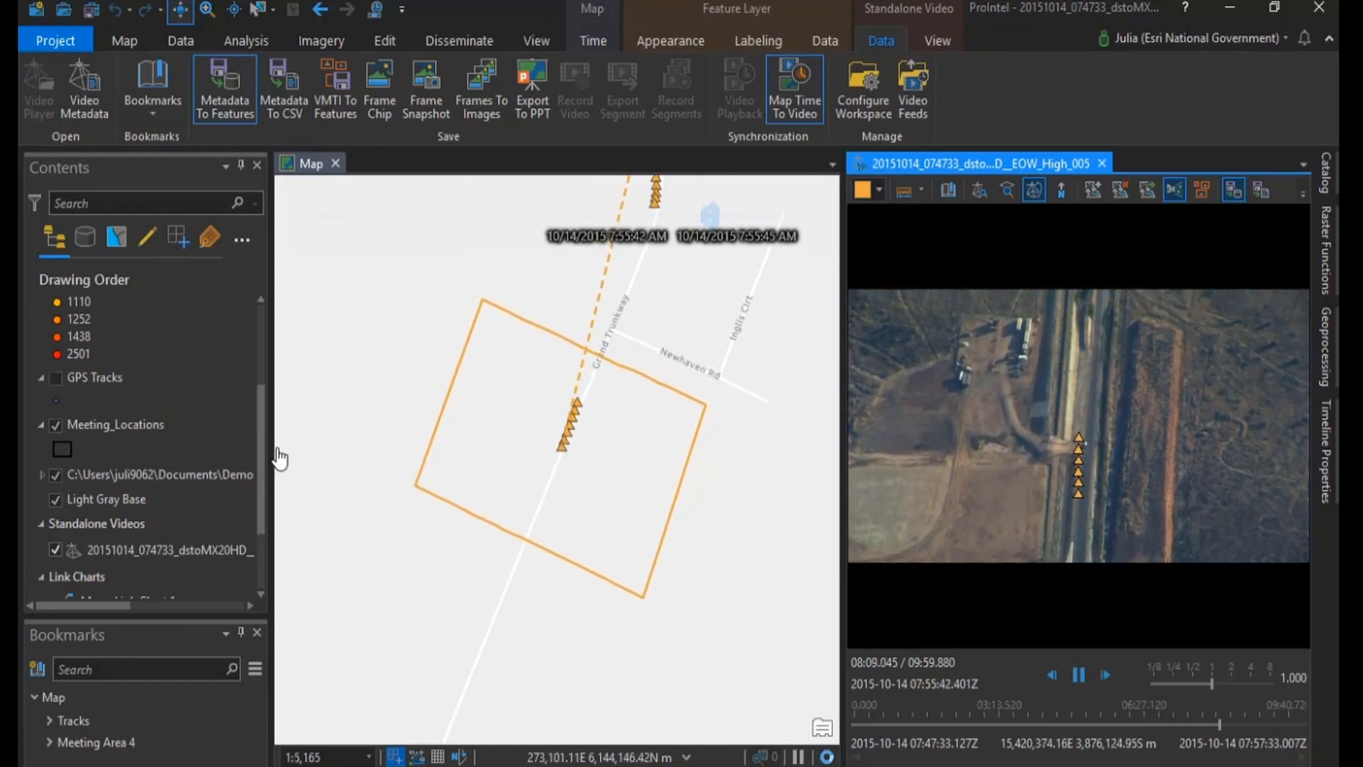
{"action": "left_click_drag", "start_coordinate": [268, 450], "coordinate": [269, 360]}
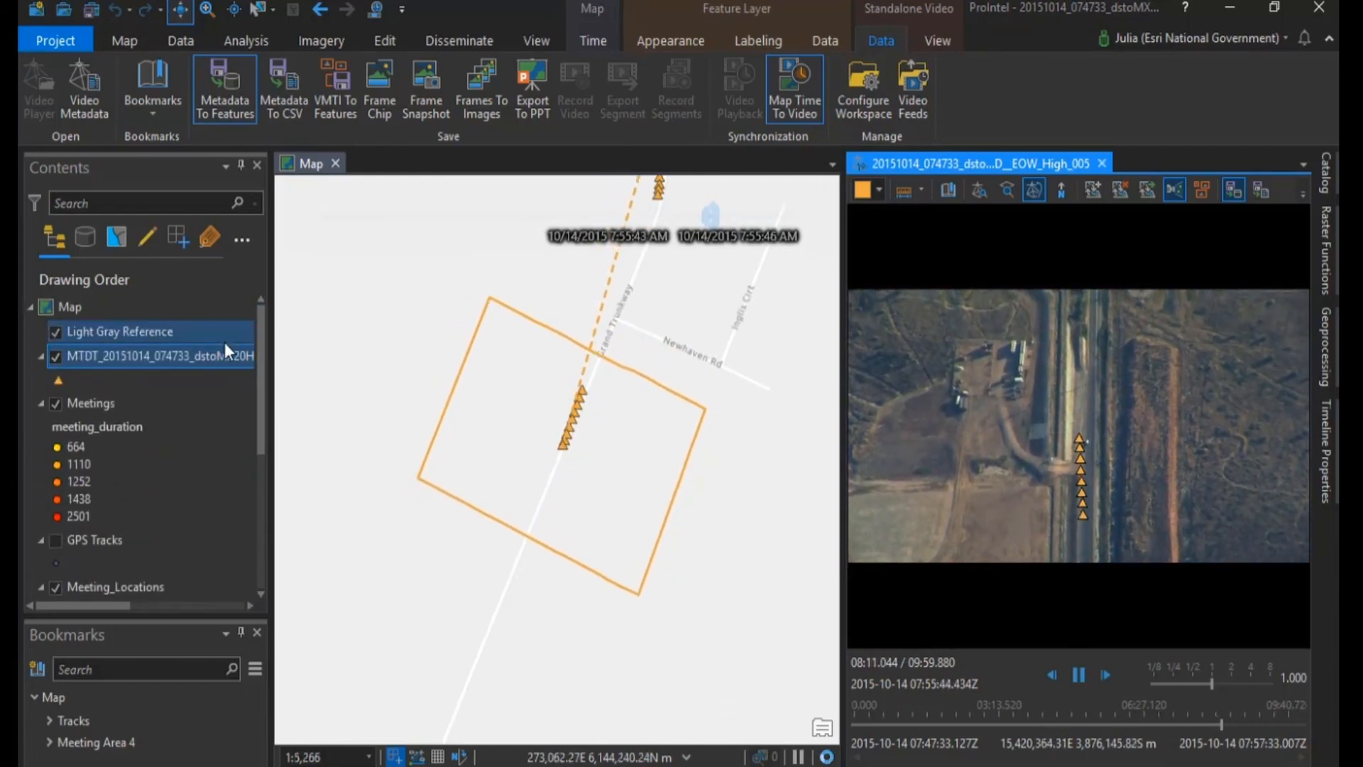